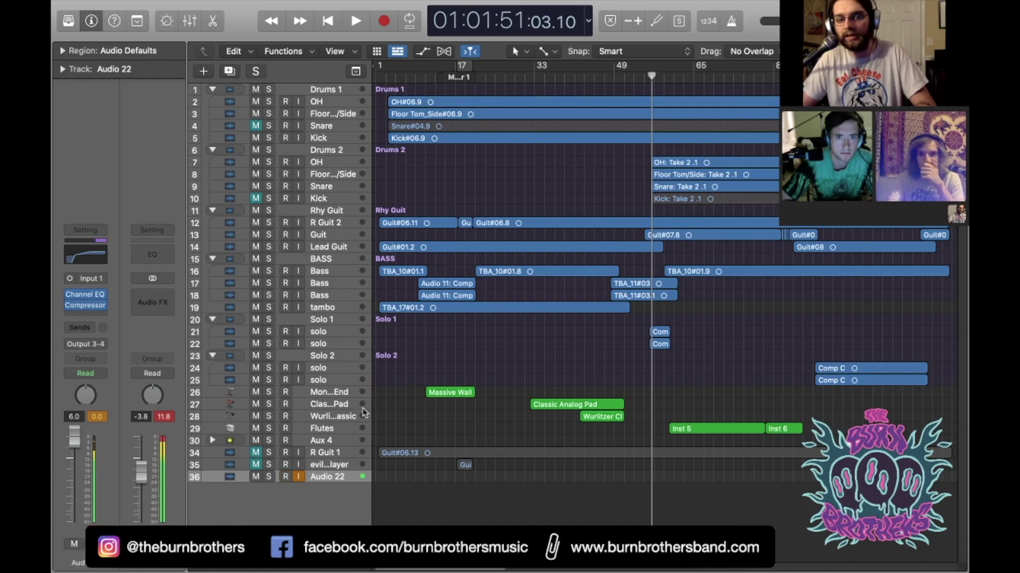
Step: Enlarge the drum tracks and examine the Compressor settings on the Drums 1 OH track
{"action": "left_click", "coordinate": [315, 90]}
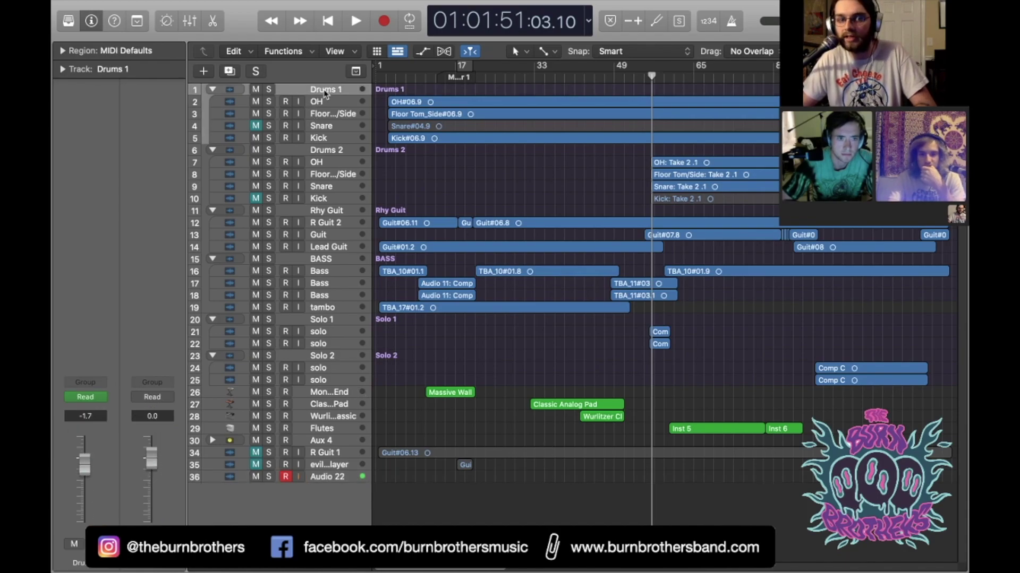
{"action": "left_click", "coordinate": [457, 161], "text": "ctrl+alt"}
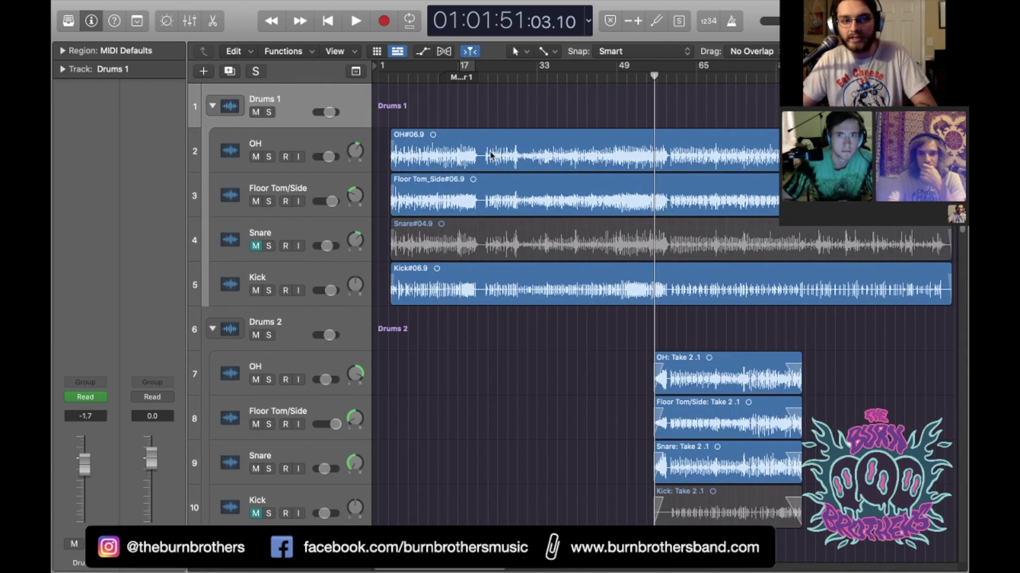
{"action": "left_click", "coordinate": [491, 153]}
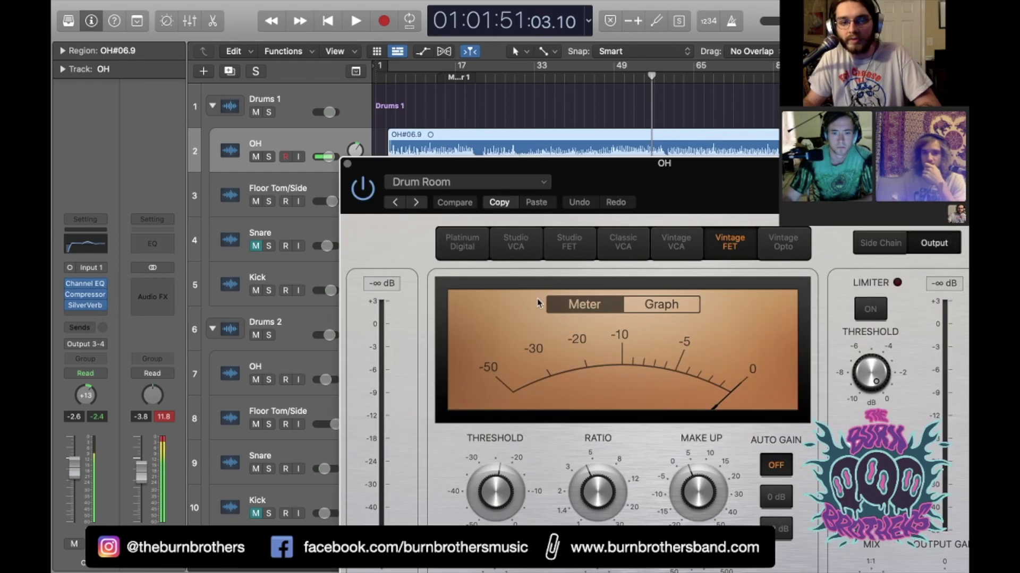
{"action": "left_click_drag", "start_coordinate": [660, 169], "coordinate": [477, 43]}
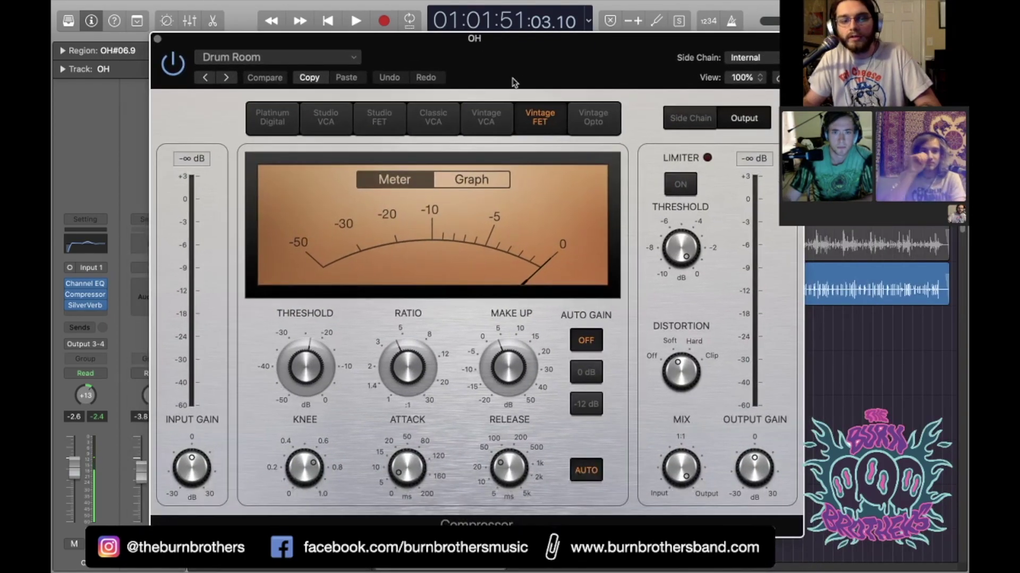
{"action": "left_click", "coordinate": [158, 38]}
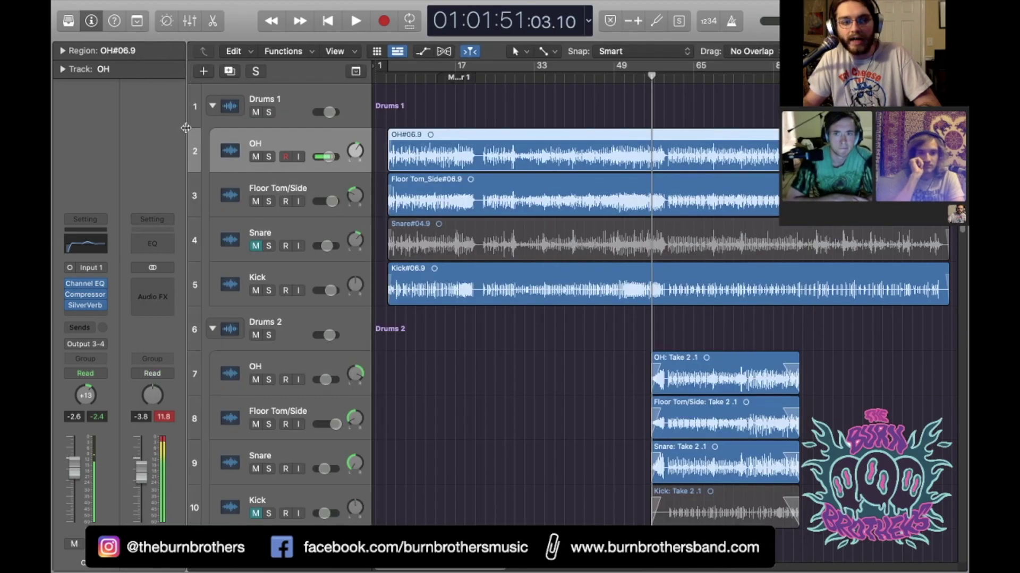
Step: Examine the Channel EQ curve on the Floor Tom/Side track of Drums 1
{"action": "left_click", "coordinate": [223, 197]}
{"action": "mouse_move", "coordinate": [101, 297]}
{"action": "left_click", "coordinate": [86, 284]}
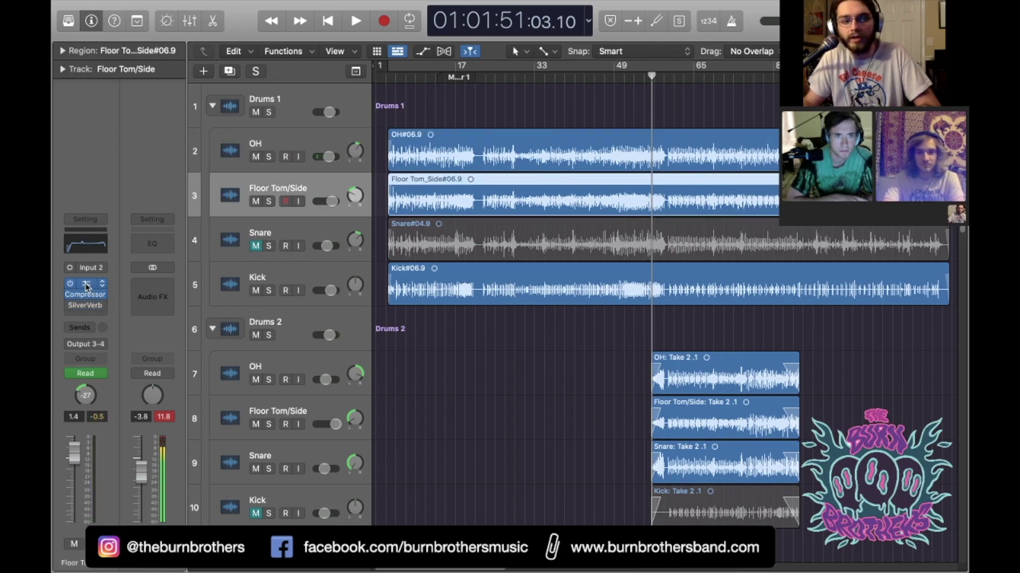
{"action": "left_click_drag", "start_coordinate": [690, 167], "coordinate": [573, 128]}
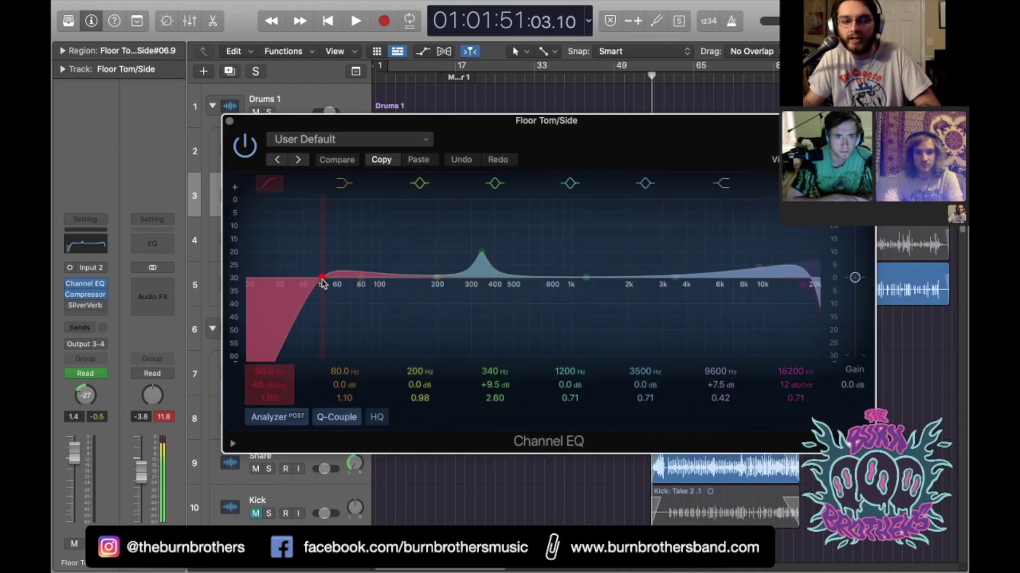
{"action": "left_click", "coordinate": [229, 120]}
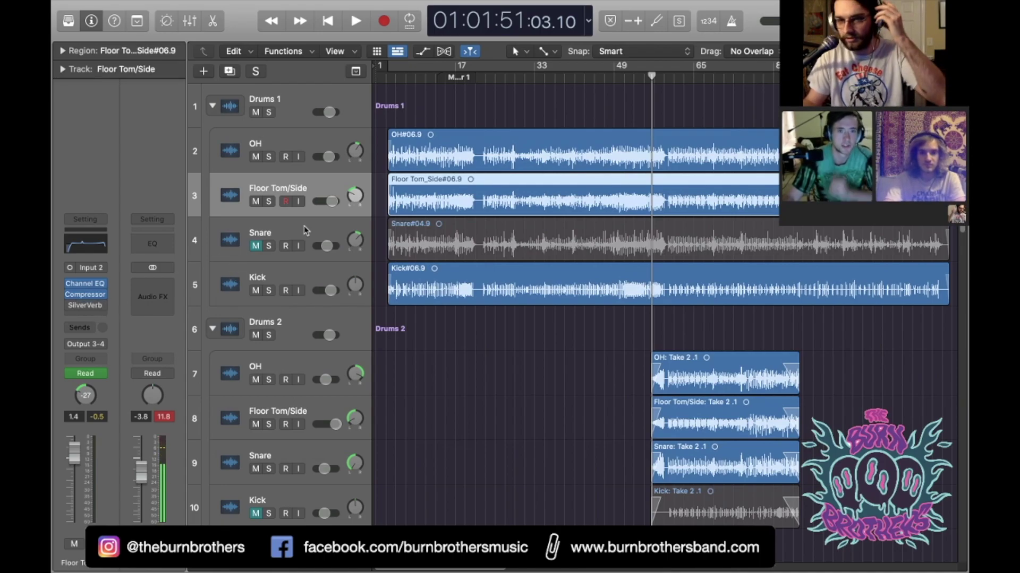
Step: Review the SilverVerb room and output settings on the Drums 1 OH track
{"action": "left_click", "coordinate": [245, 154]}
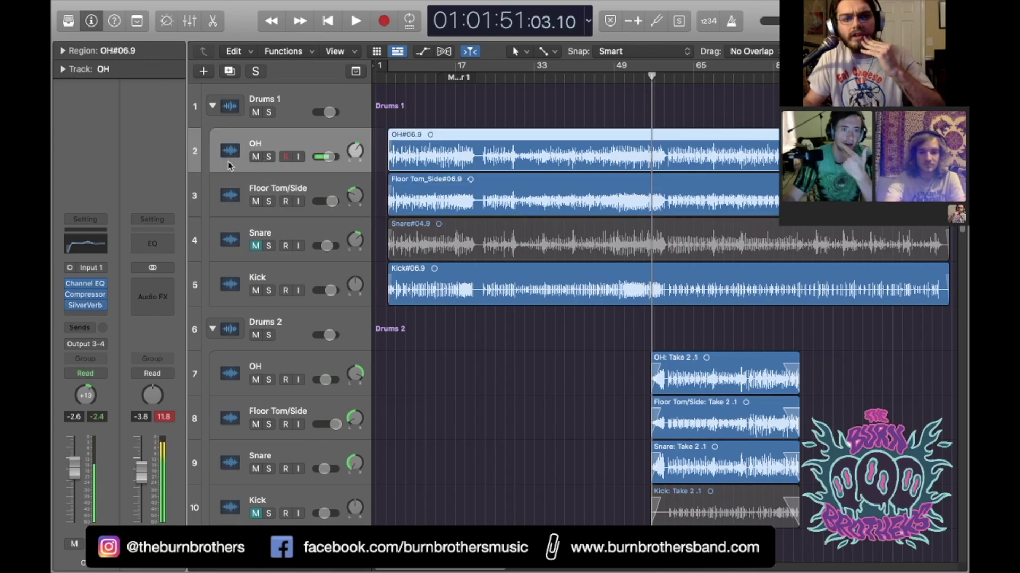
{"action": "left_click", "coordinate": [90, 306]}
{"action": "left_click", "coordinate": [416, 181]}
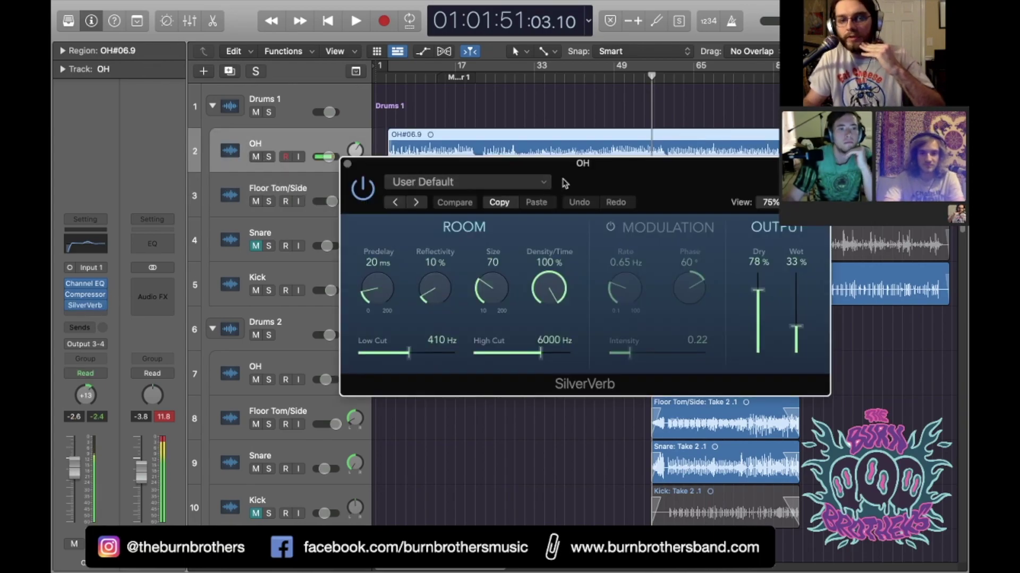
{"action": "left_click_drag", "start_coordinate": [596, 172], "coordinate": [522, 153]}
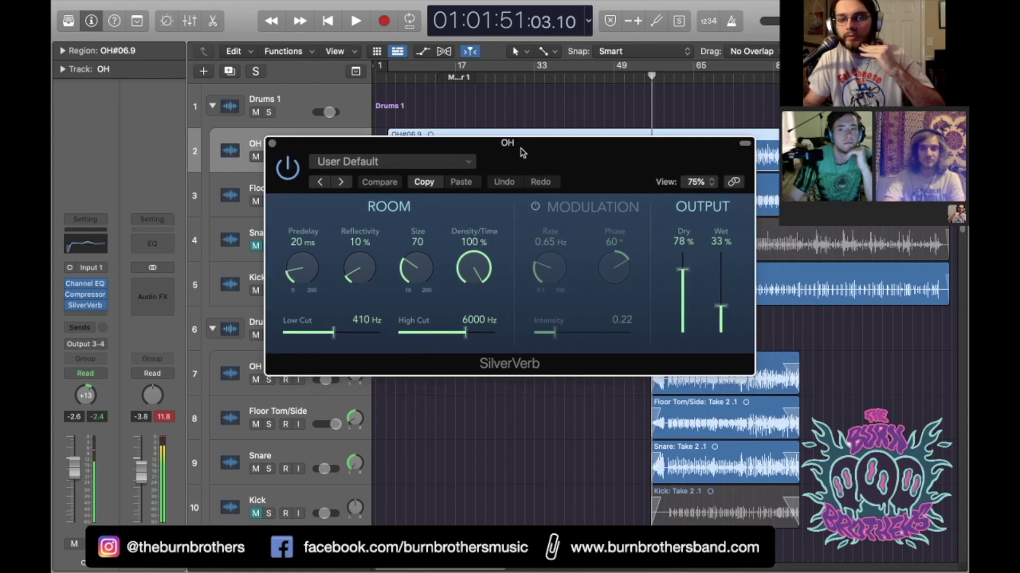
{"action": "left_click_drag", "start_coordinate": [523, 153], "coordinate": [553, 144]}
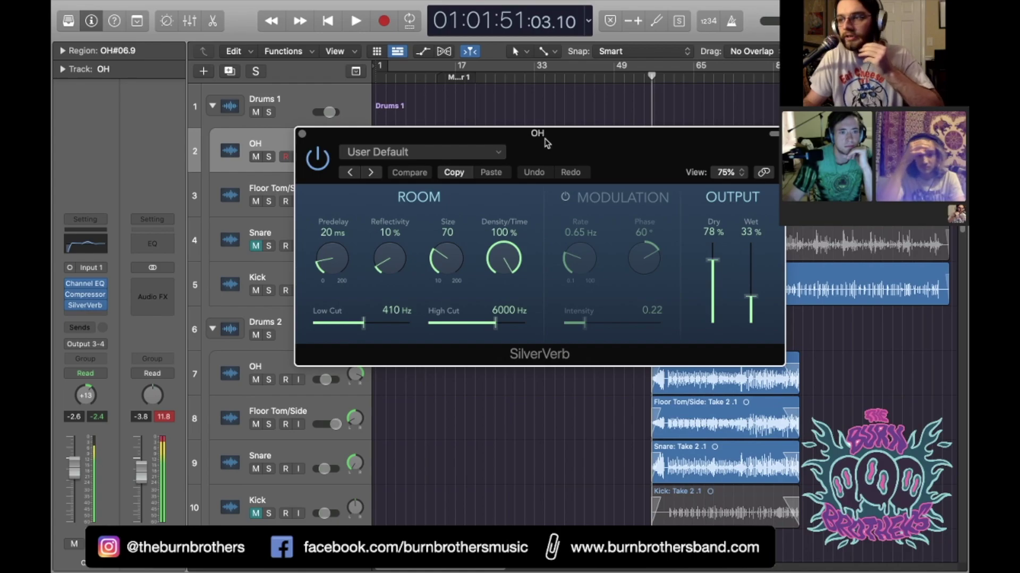
{"action": "left_click_drag", "start_coordinate": [547, 143], "coordinate": [540, 118]}
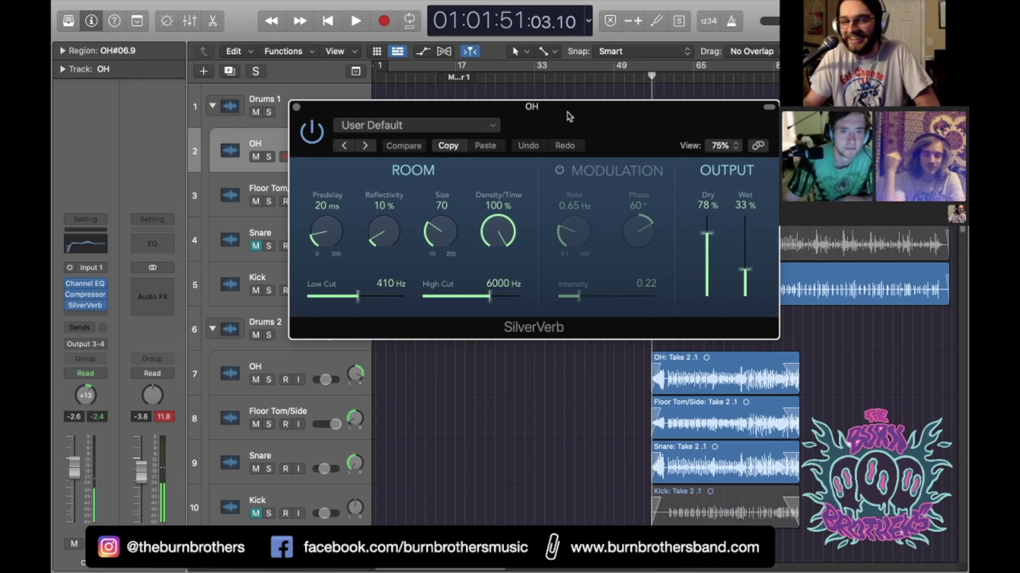
{"action": "left_click_drag", "start_coordinate": [562, 120], "coordinate": [557, 126]}
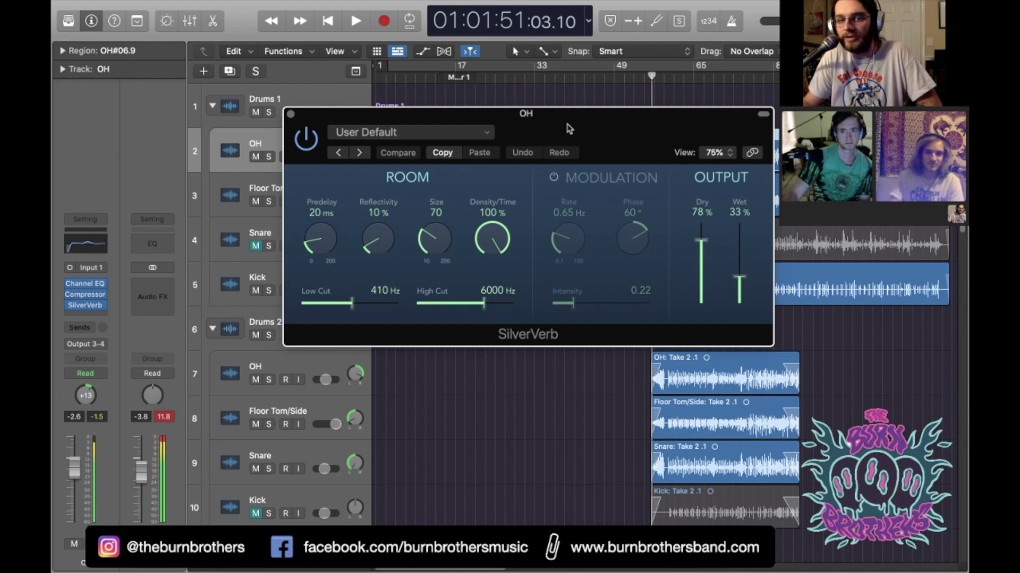
{"action": "mouse_move", "coordinate": [537, 116]}
{"action": "left_mouse_down"}
{"action": "mouse_move", "coordinate": [614, 91]}
{"action": "mouse_move", "coordinate": [582, 116]}
{"action": "mouse_move", "coordinate": [549, 115]}
{"action": "left_mouse_up"}
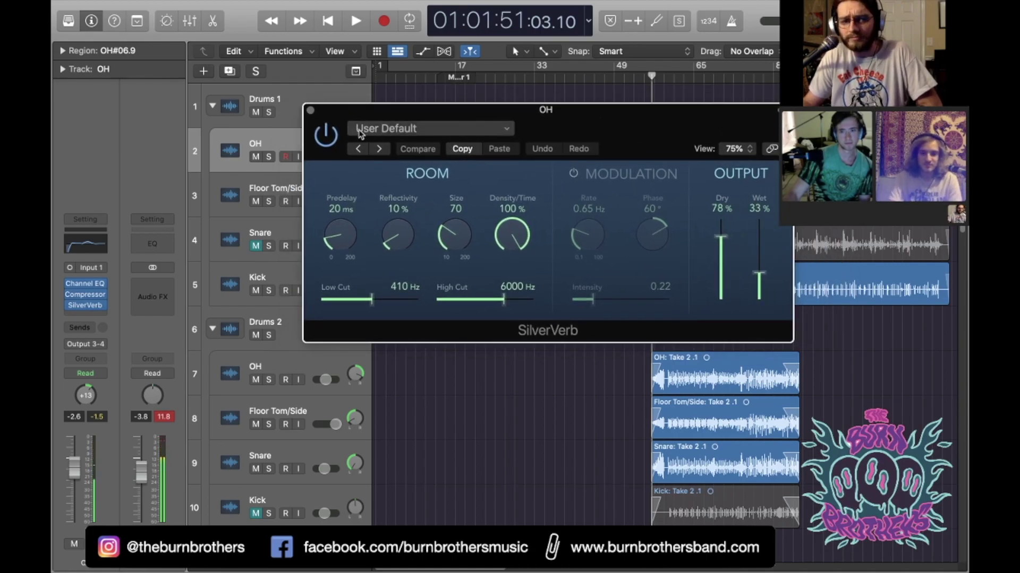
{"action": "left_click", "coordinate": [311, 112]}
Step: Examine the Channel EQ curve on the Kick track of Drums 1
{"action": "left_click", "coordinate": [232, 200]}
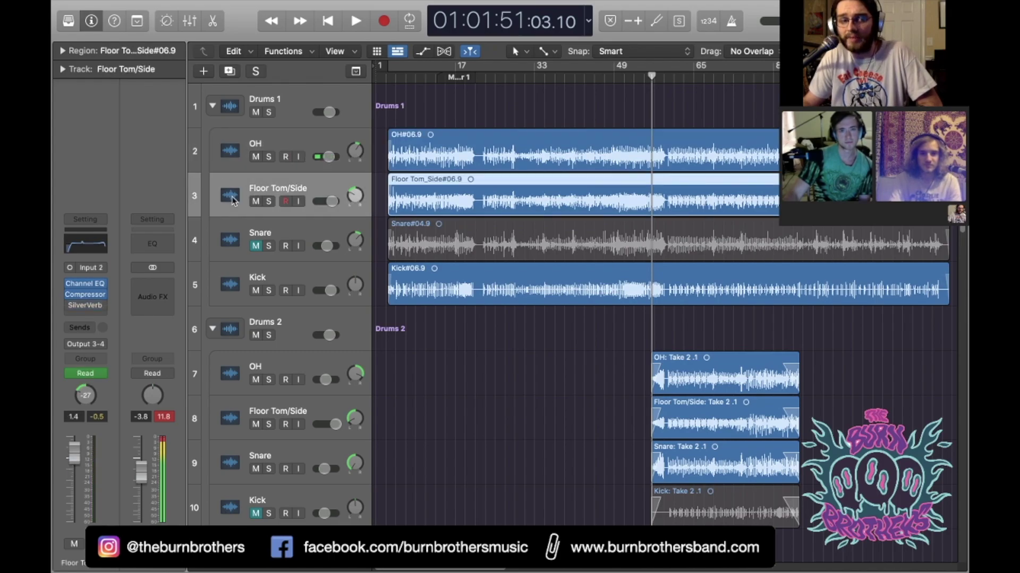
{"action": "left_click", "coordinate": [222, 297]}
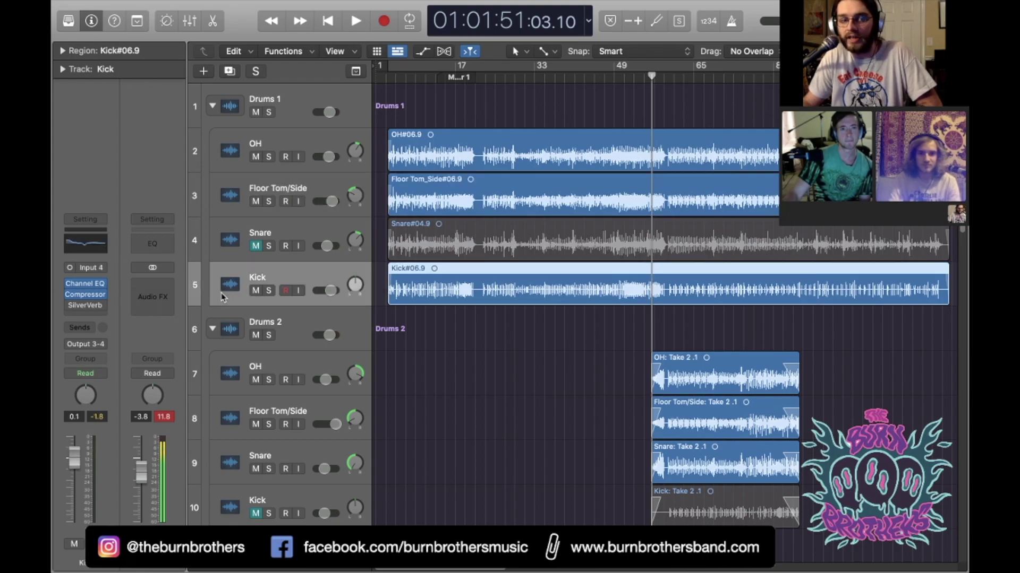
{"action": "left_click", "coordinate": [96, 243]}
{"action": "left_click_drag", "start_coordinate": [692, 188], "coordinate": [514, 118]}
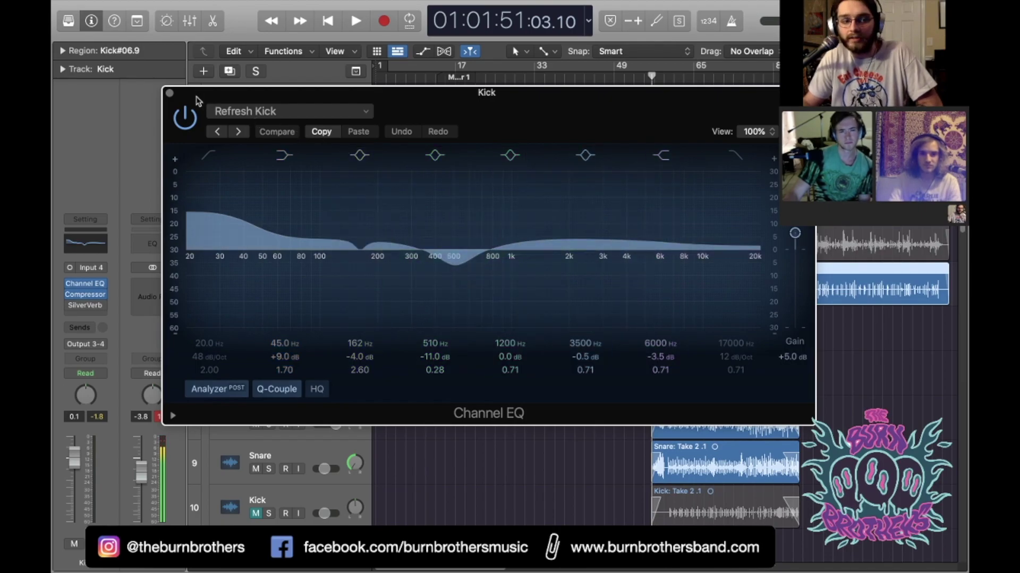
{"action": "left_click", "coordinate": [169, 93]}
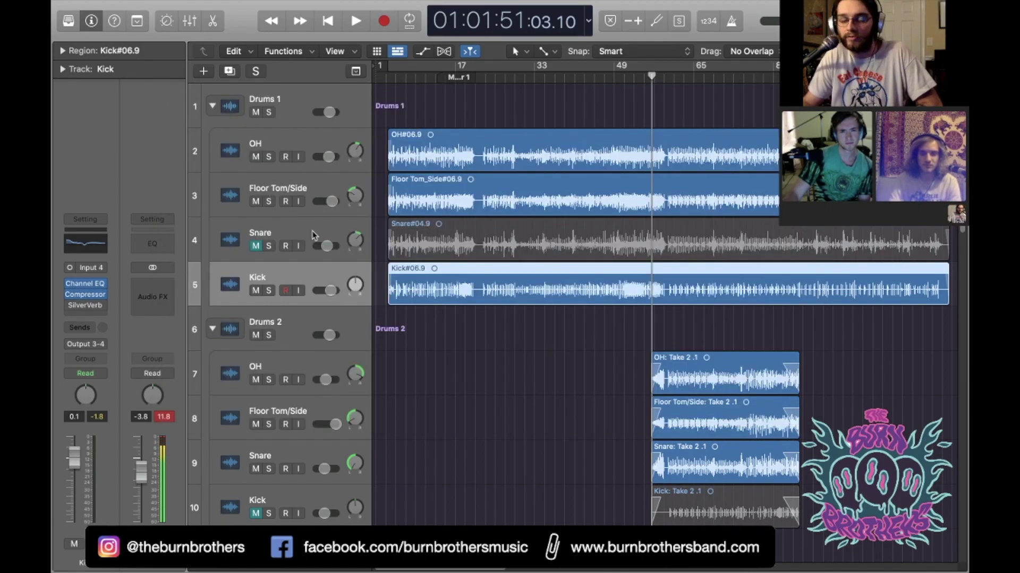
Step: Inspect the Drums 2 regions and the channel strips of its OH, Floor Tom/Side, Snare and Kick tracks
{"action": "scroll", "coordinate": [609, 317], "scroll_direction": "right", "scroll_amount": 4}
{"action": "scroll", "coordinate": [609, 317], "scroll_direction": "right", "scroll_amount": 1}
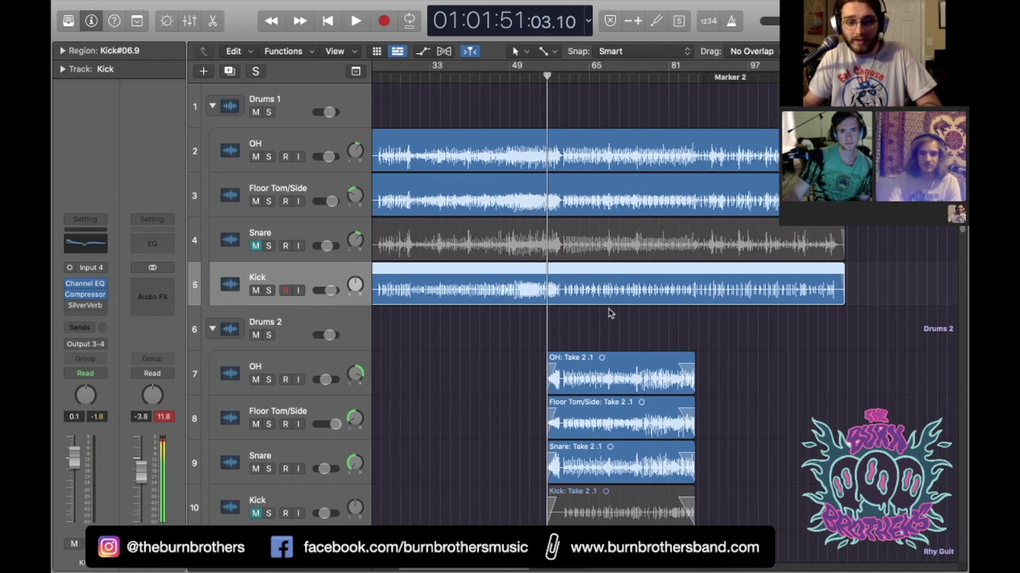
{"action": "scroll", "coordinate": [599, 310], "scroll_direction": "left", "scroll_amount": 4}
{"action": "scroll", "coordinate": [701, 317], "scroll_direction": "down", "scroll_amount": 5}
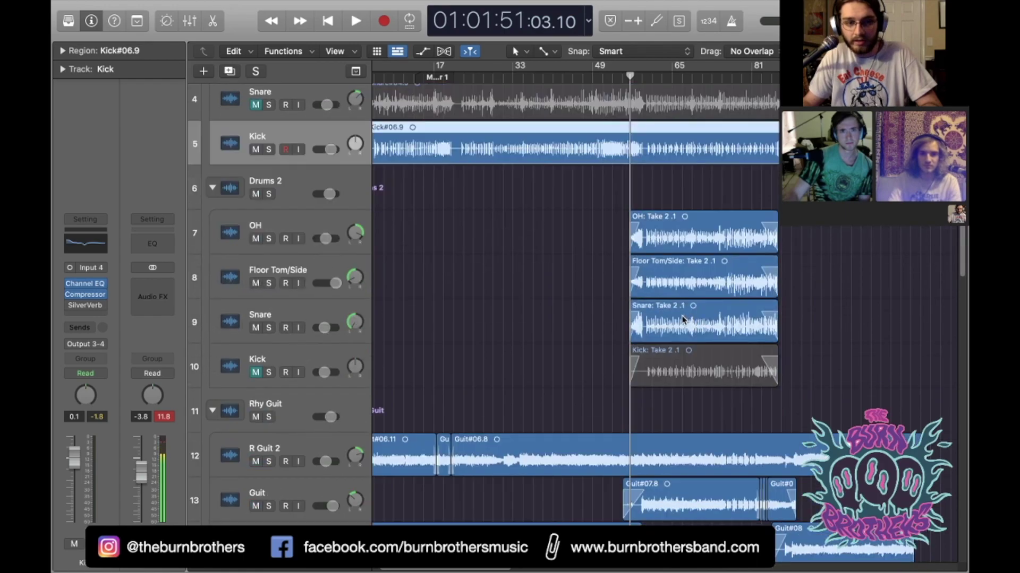
{"action": "left_click", "coordinate": [296, 224]}
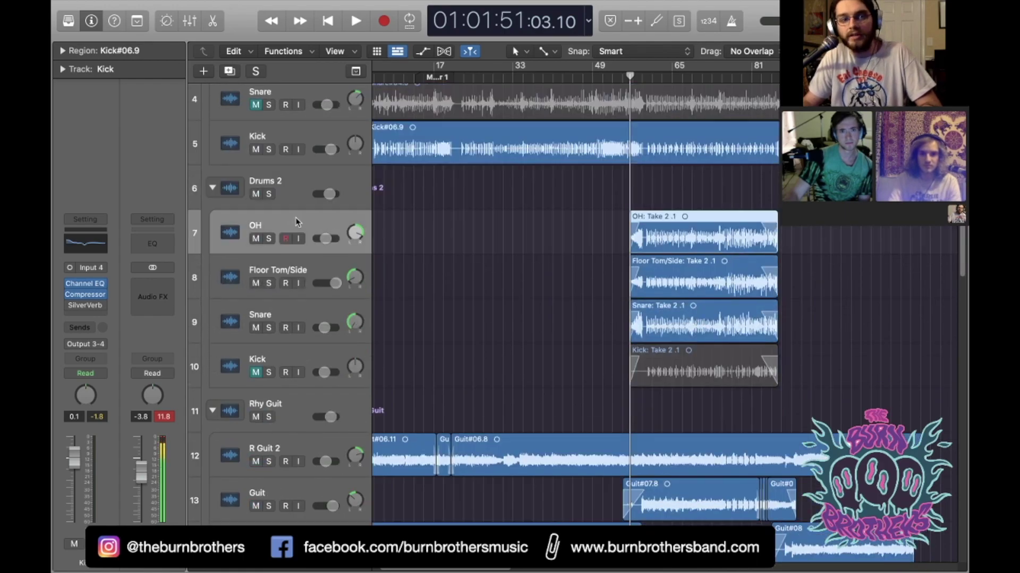
{"action": "scroll", "coordinate": [293, 298], "scroll_direction": "left", "scroll_amount": 1}
{"action": "left_click", "coordinate": [287, 357], "text": "shift"}
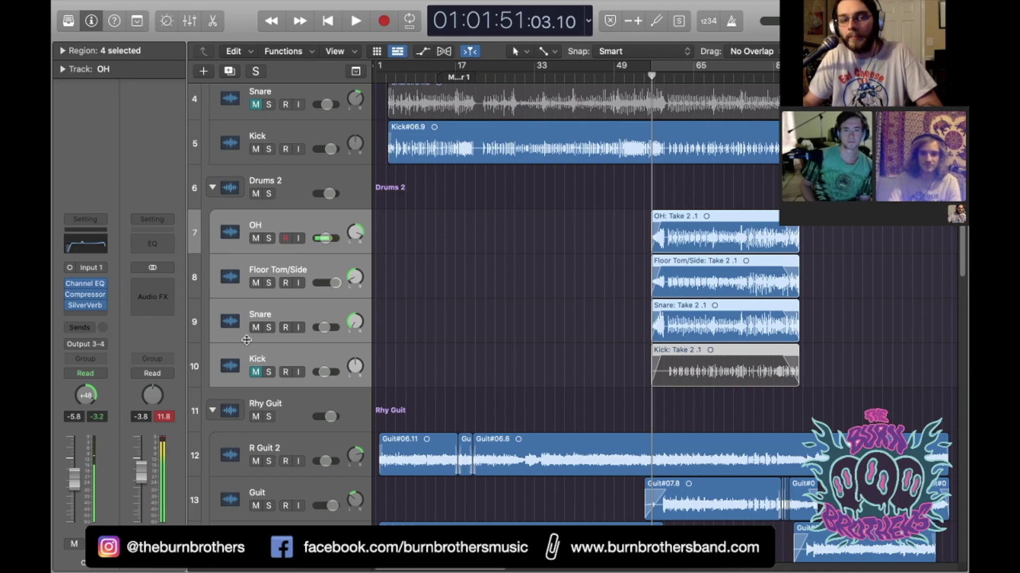
{"action": "left_click", "coordinate": [228, 241]}
{"action": "left_click", "coordinate": [232, 277]}
{"action": "left_click", "coordinate": [225, 326]}
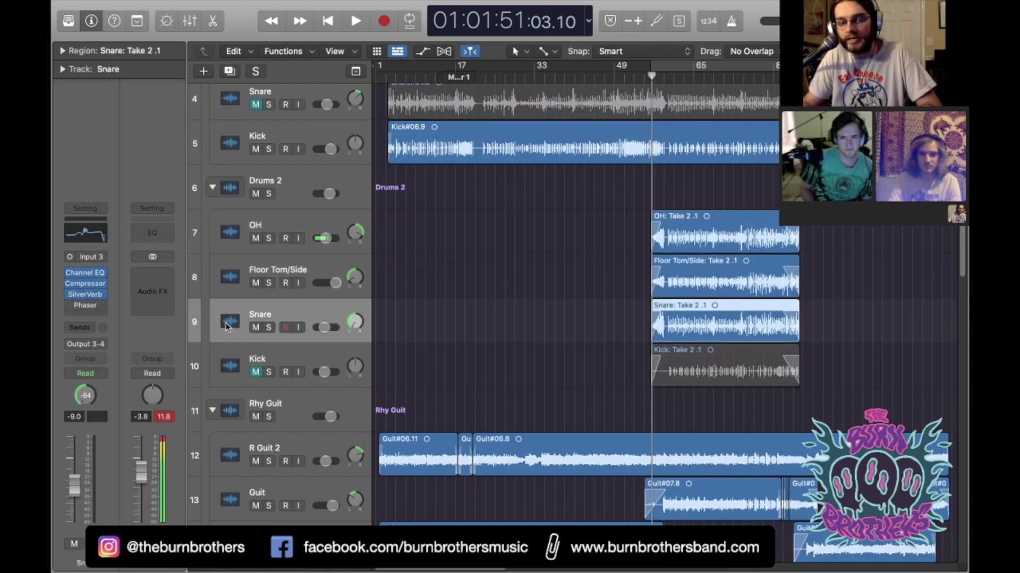
{"action": "left_click", "coordinate": [229, 369]}
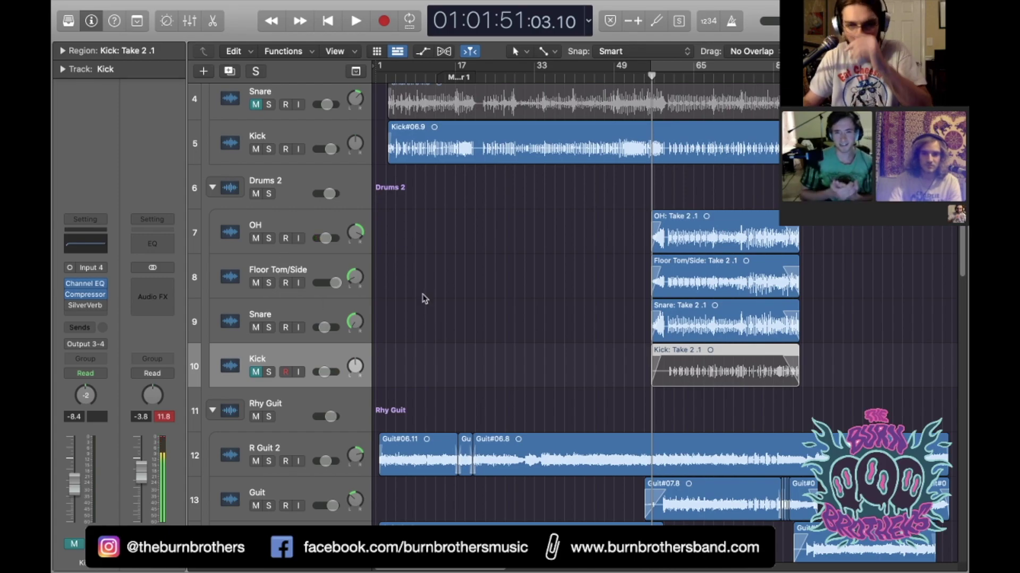
Step: Solo the Drums 1 stack, play it from the start of the song, stop playback and remove the solo
{"action": "scroll", "coordinate": [517, 318], "scroll_direction": "up", "scroll_amount": 3}
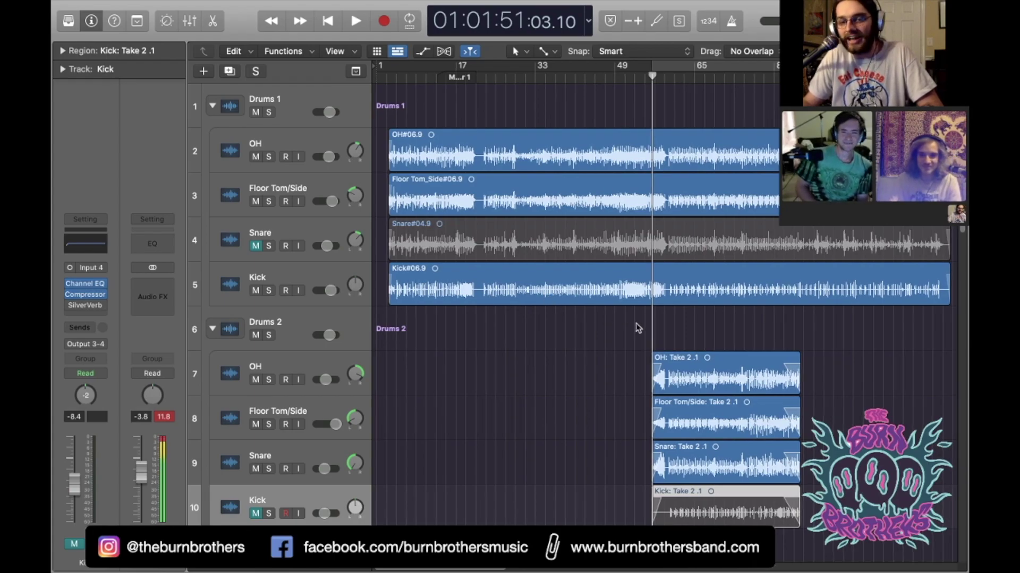
{"action": "scroll", "coordinate": [636, 323], "scroll_direction": "left", "scroll_amount": 1}
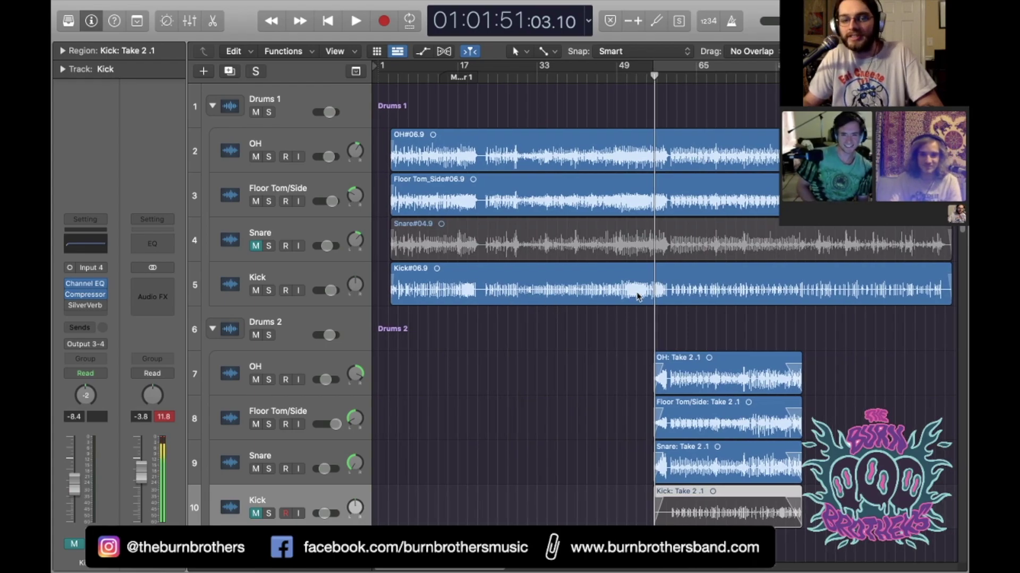
{"action": "left_click_drag", "start_coordinate": [654, 75], "coordinate": [667, 74]}
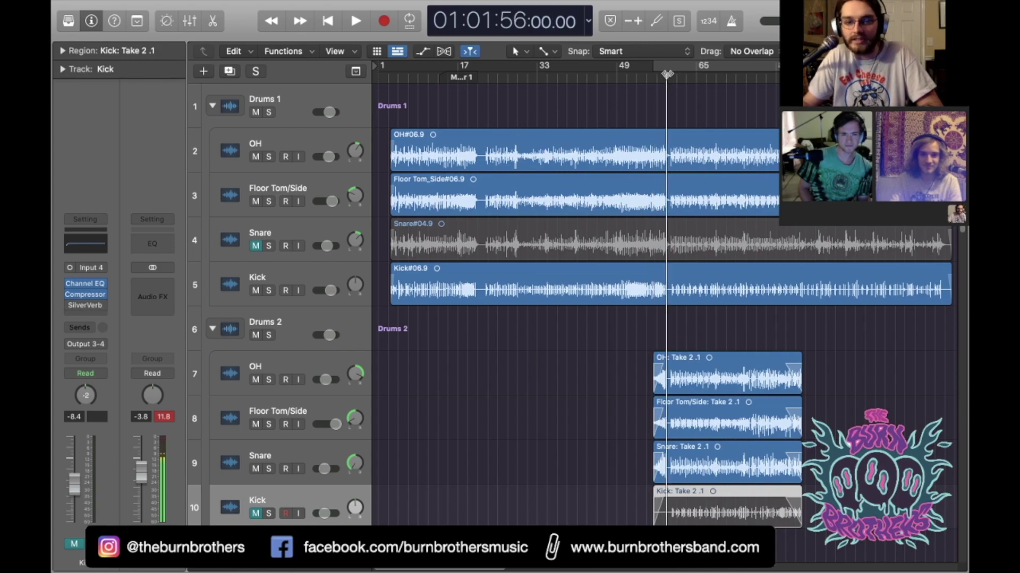
{"action": "left_click", "coordinate": [580, 77]}
{"action": "left_click", "coordinate": [271, 118]}
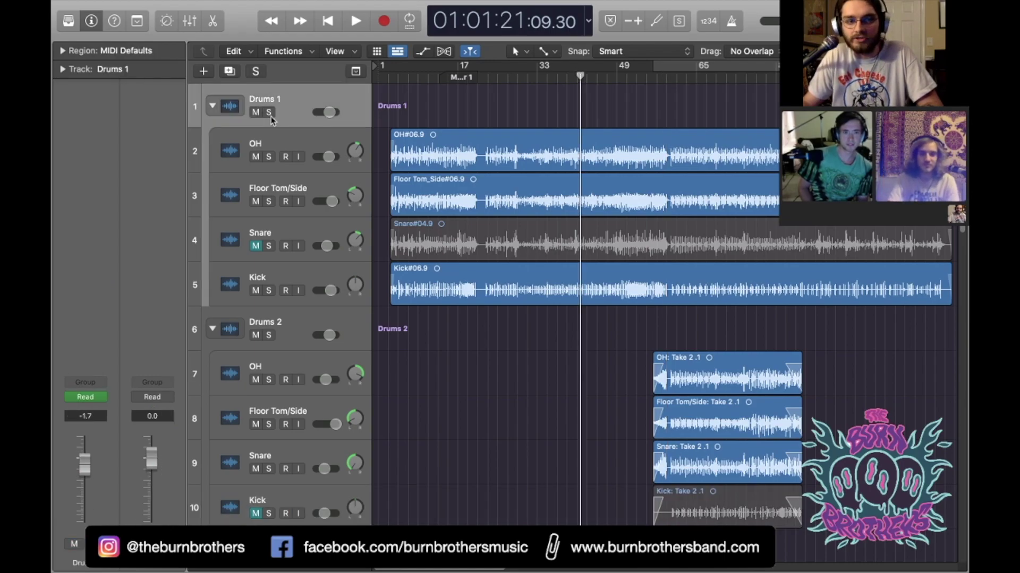
{"action": "left_click", "coordinate": [269, 113]}
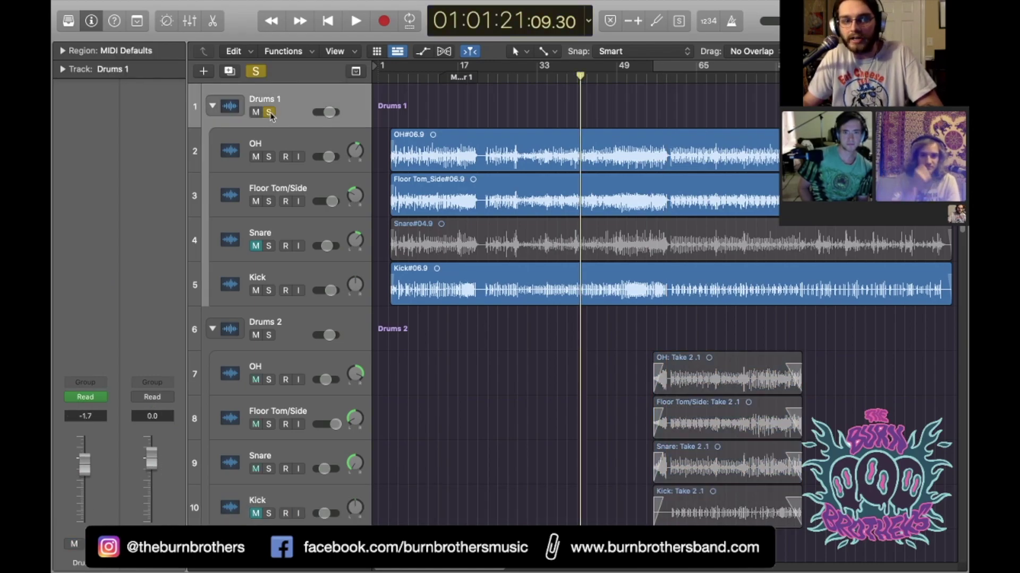
{"action": "key", "text": "Return"}
{"action": "key", "text": "space"}
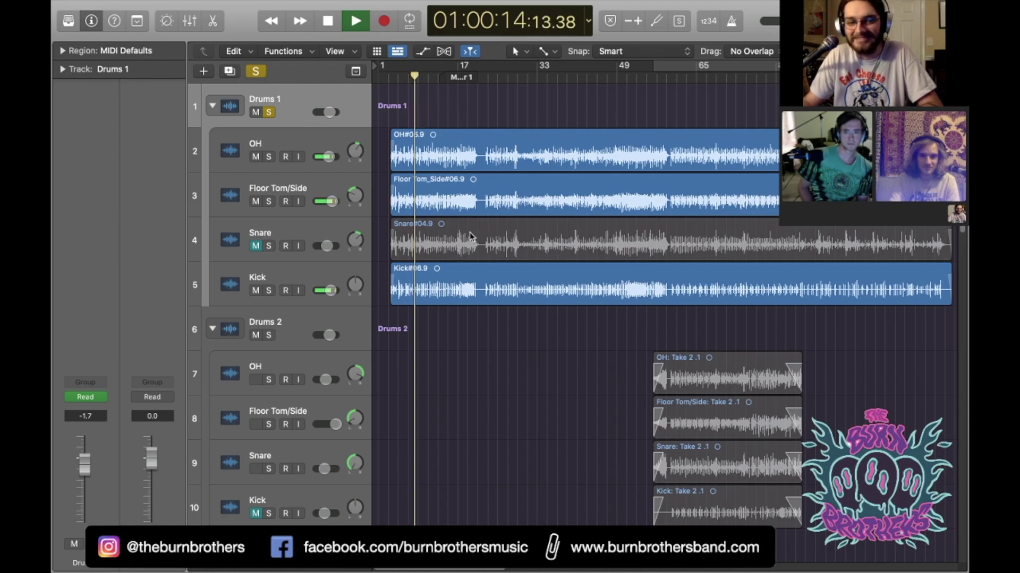
{"action": "key", "text": "space"}
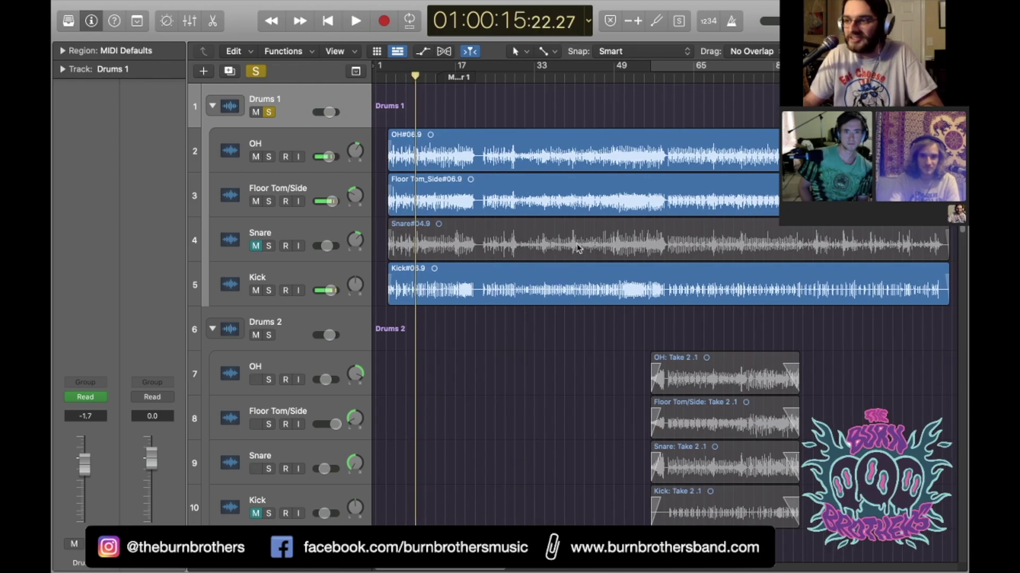
{"action": "left_click", "coordinate": [270, 113]}
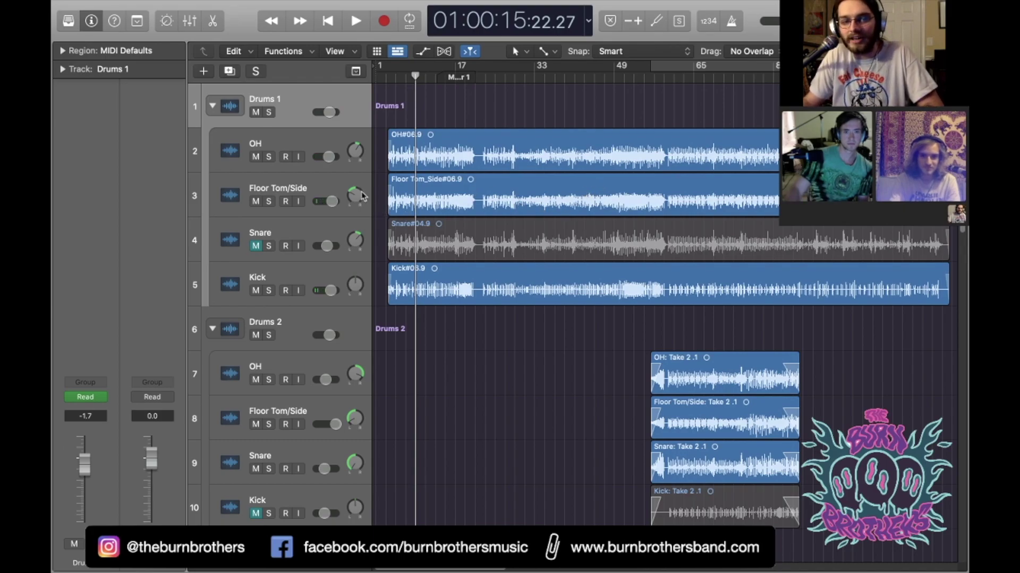
{"action": "scroll", "coordinate": [496, 243], "scroll_direction": "right", "scroll_amount": 2}
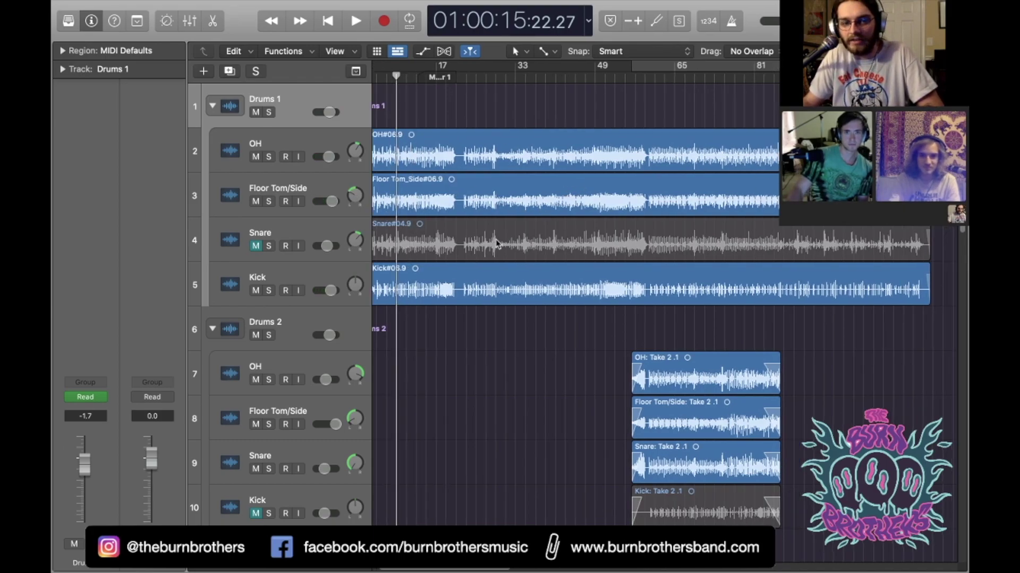
{"action": "scroll", "coordinate": [497, 244], "scroll_direction": "right", "scroll_amount": 3}
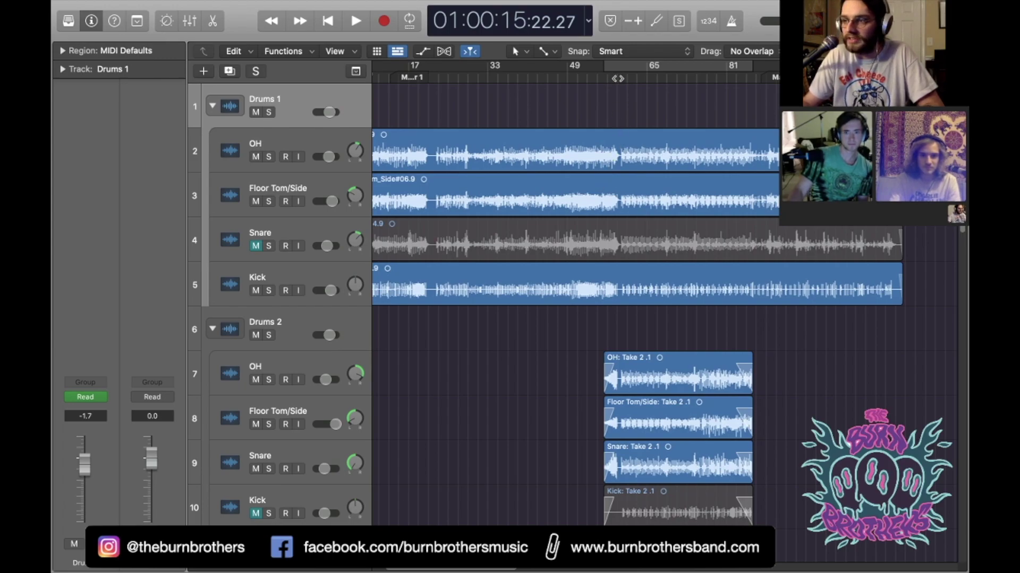
Step: Place the playhead just after the short drum break near the start of the Drums 2 regions, around bar 59
{"action": "left_click", "coordinate": [613, 78]}
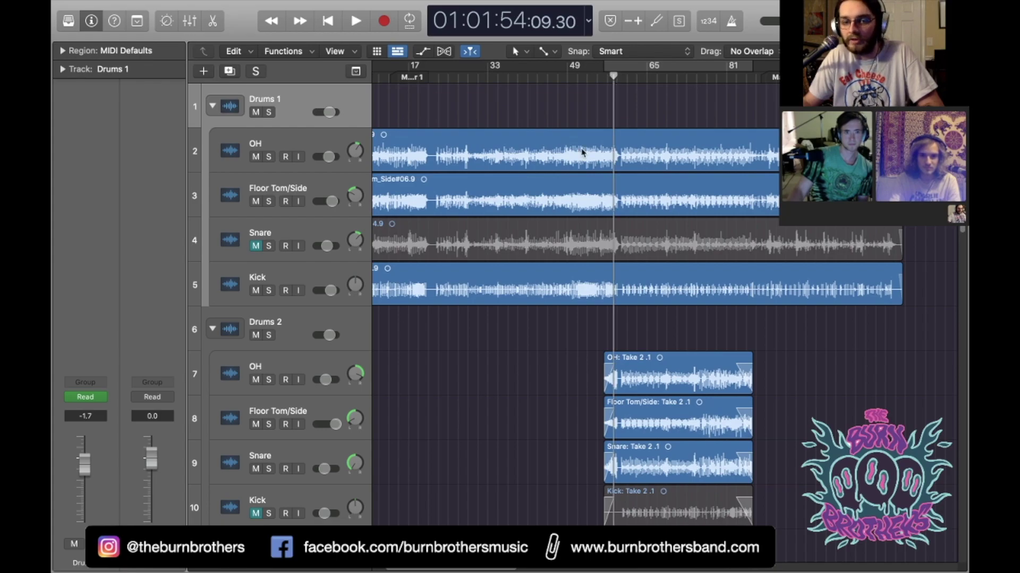
{"action": "scroll", "coordinate": [715, 349], "scroll_direction": "right", "scroll_amount": 3}
{"action": "scroll", "coordinate": [689, 348], "scroll_direction": "up", "scroll_amount": 5}
{"action": "scroll", "coordinate": [689, 349], "scroll_direction": "up", "scroll_amount": 4}
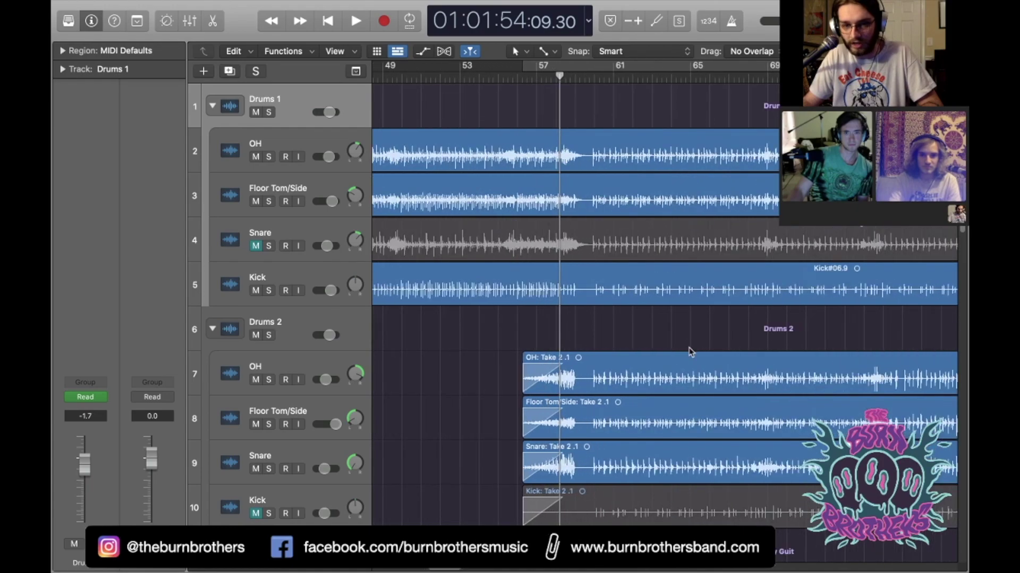
{"action": "scroll", "coordinate": [690, 352], "scroll_direction": "right", "scroll_amount": 3}
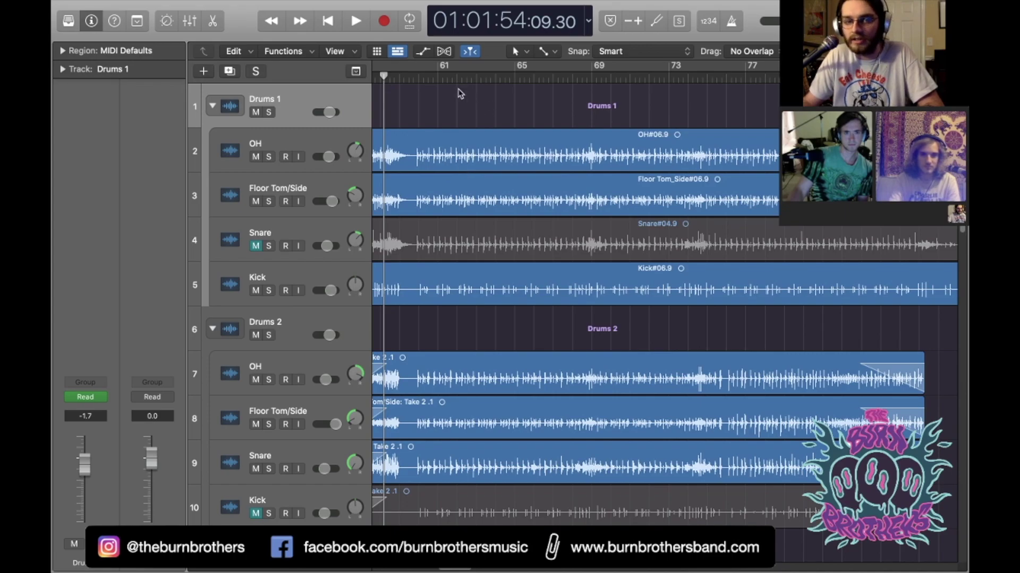
{"action": "left_click", "coordinate": [409, 78]}
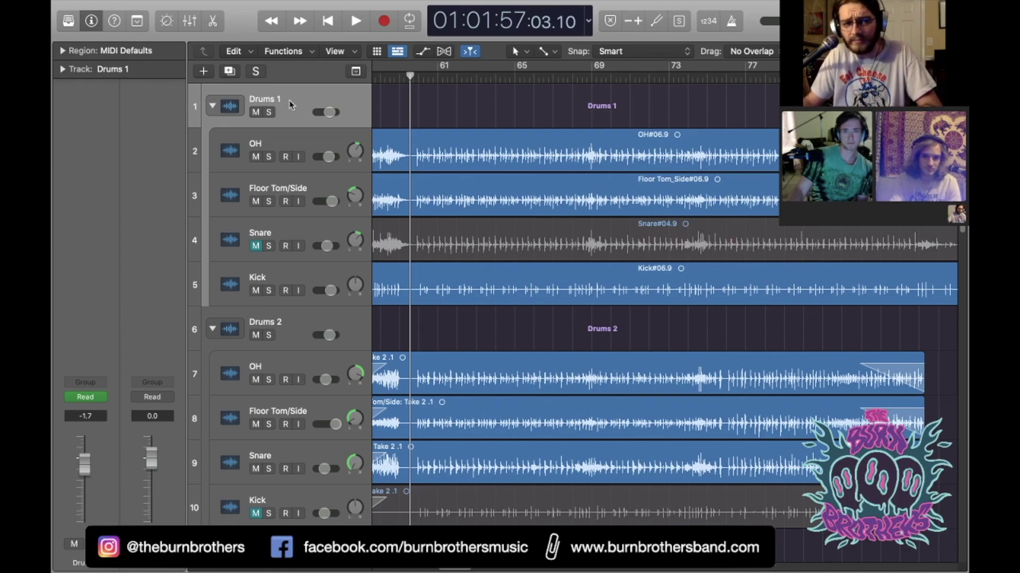
Step: Solo the Audio 22 track at the end of the track list
{"action": "left_click", "coordinate": [269, 112]}
{"action": "left_click", "coordinate": [270, 112]}
{"action": "scroll", "coordinate": [319, 245], "scroll_direction": "down", "scroll_amount": 10}
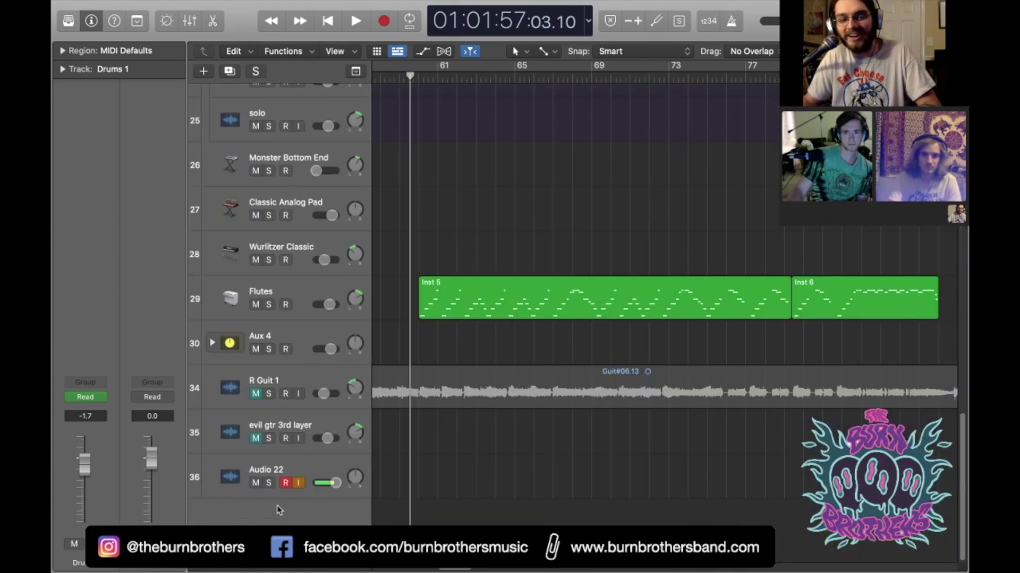
{"action": "left_click", "coordinate": [268, 483]}
{"action": "scroll", "coordinate": [344, 427], "scroll_direction": "up", "scroll_amount": 3}
{"action": "scroll", "coordinate": [329, 319], "scroll_direction": "up", "scroll_amount": 15}
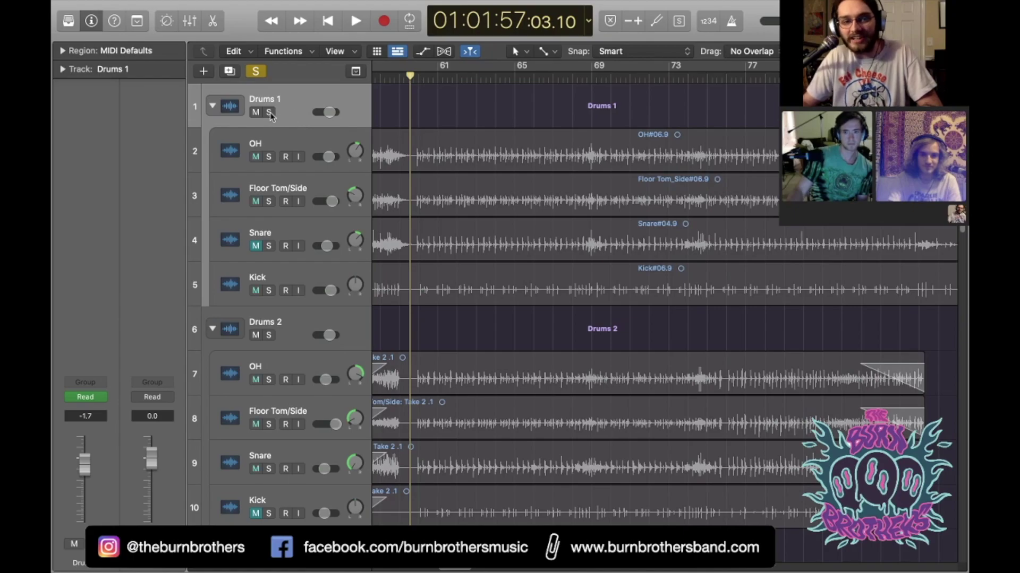
Step: Solo the Drums 1 stack as well, play the section from the playhead and stop playback
{"action": "left_click", "coordinate": [269, 113]}
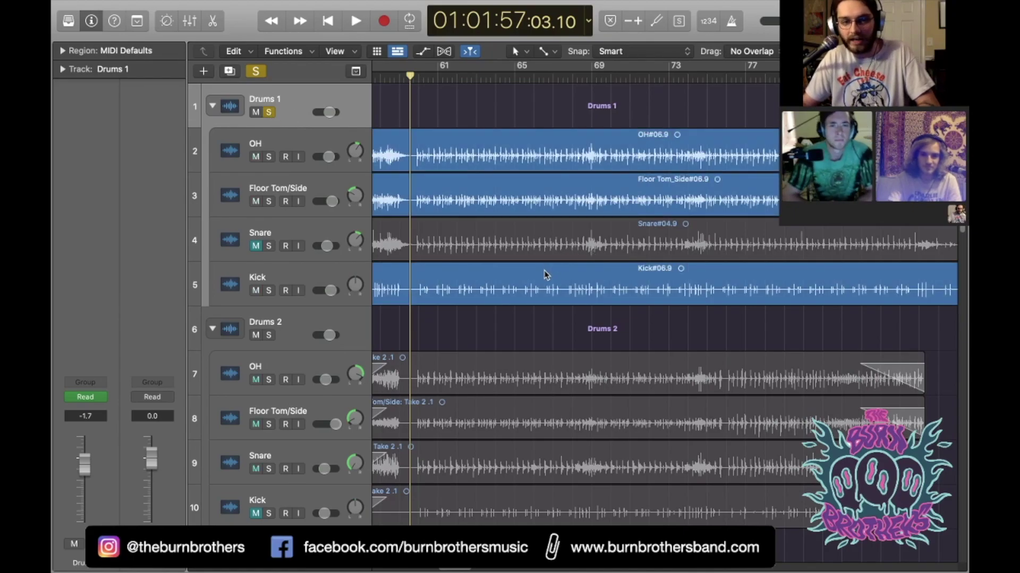
{"action": "key", "text": "space"}
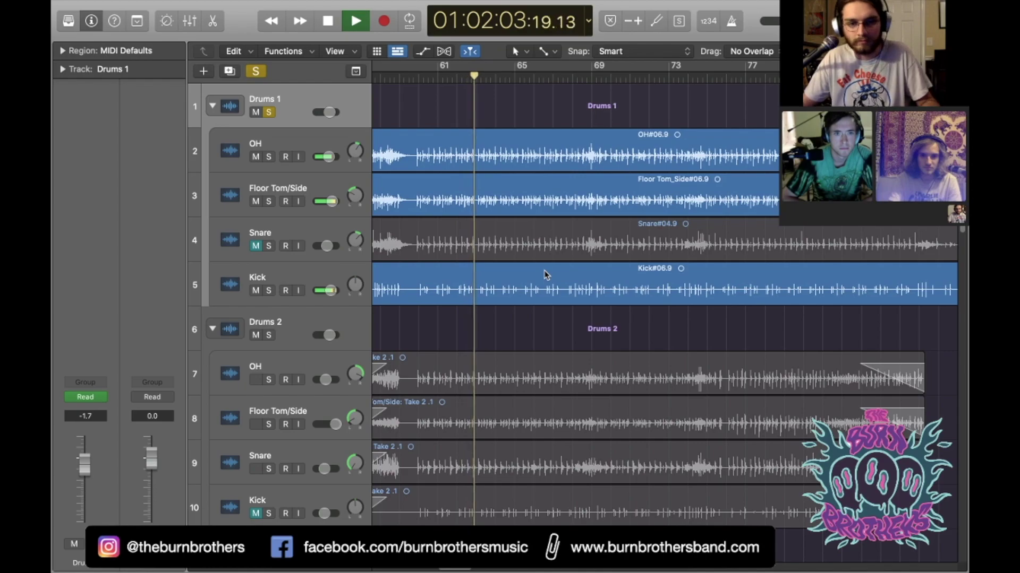
{"action": "key", "text": "space"}
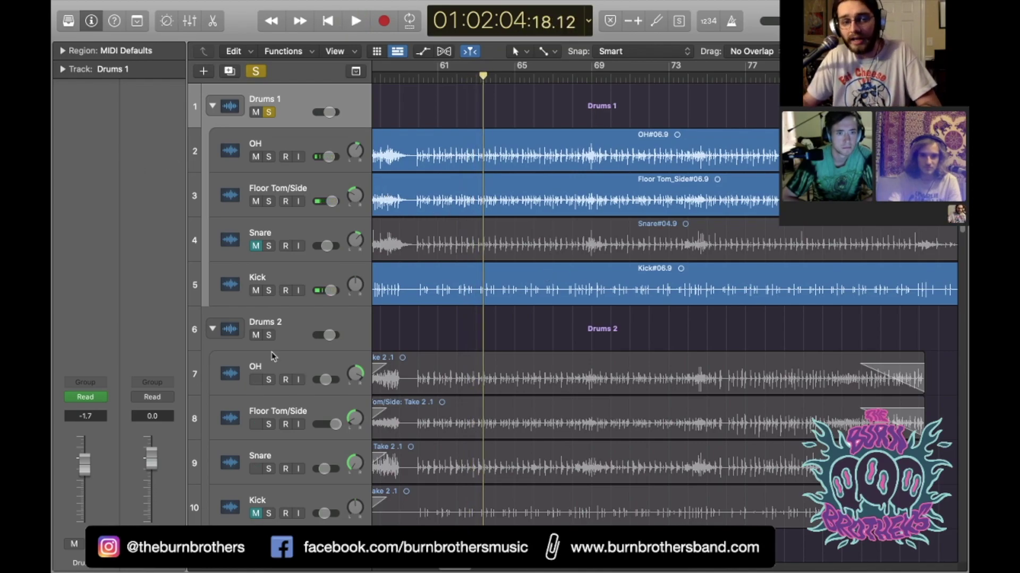
Step: Switch the solo from Drums 1 to the Drums 2 stack, play it from the current position and stop
{"action": "left_click", "coordinate": [269, 335]}
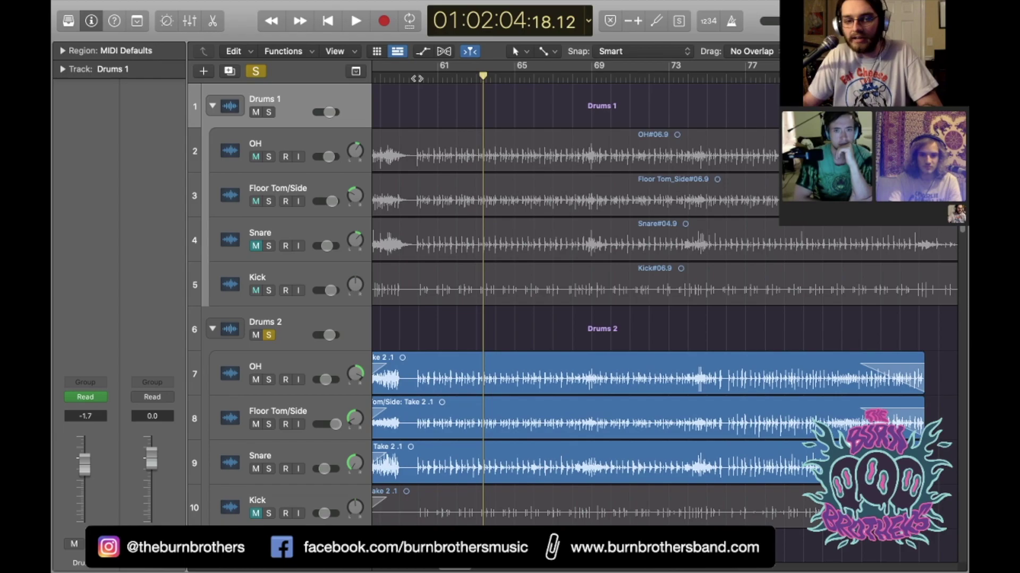
{"action": "key", "text": "space"}
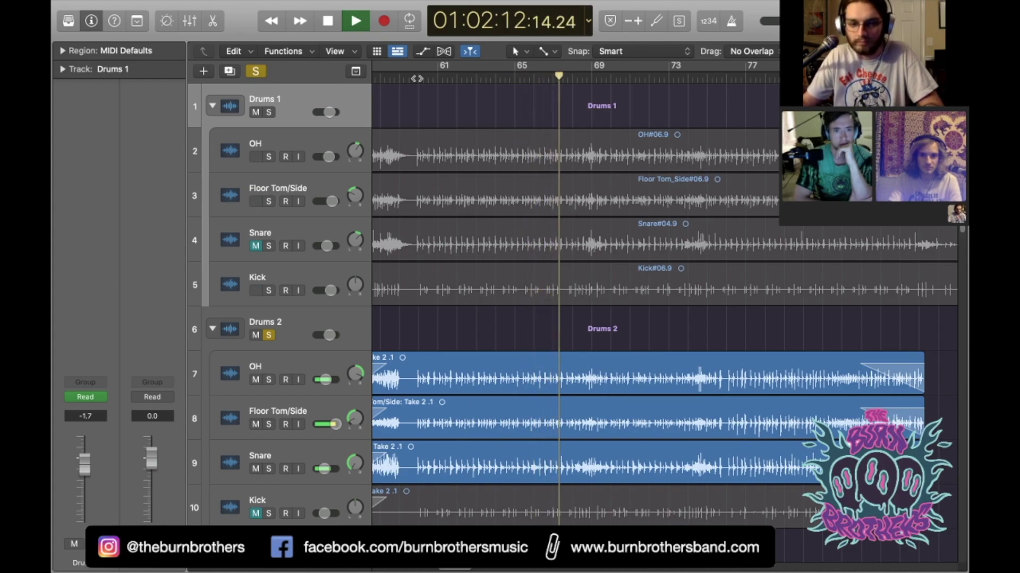
{"action": "key", "text": "space"}
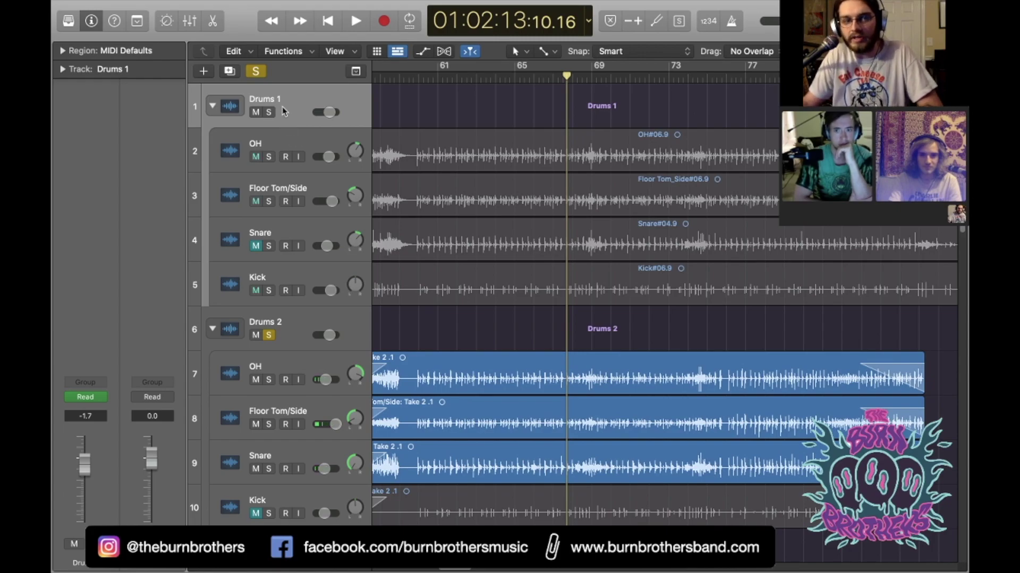
Step: Solo Drums 1 together with Drums 2, play both from bar 65 and stop playback
{"action": "left_click", "coordinate": [268, 112]}
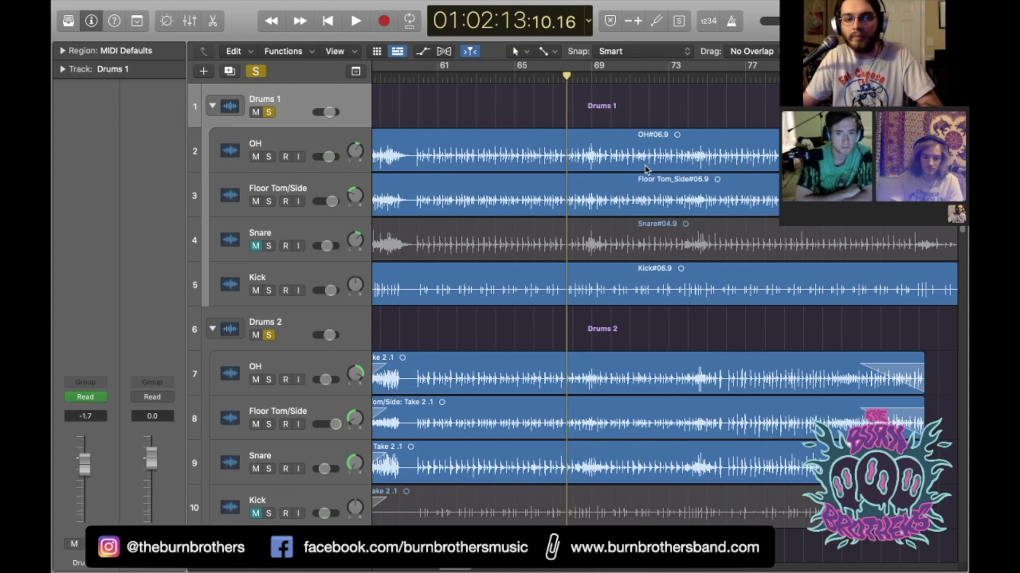
{"action": "left_click", "coordinate": [519, 79]}
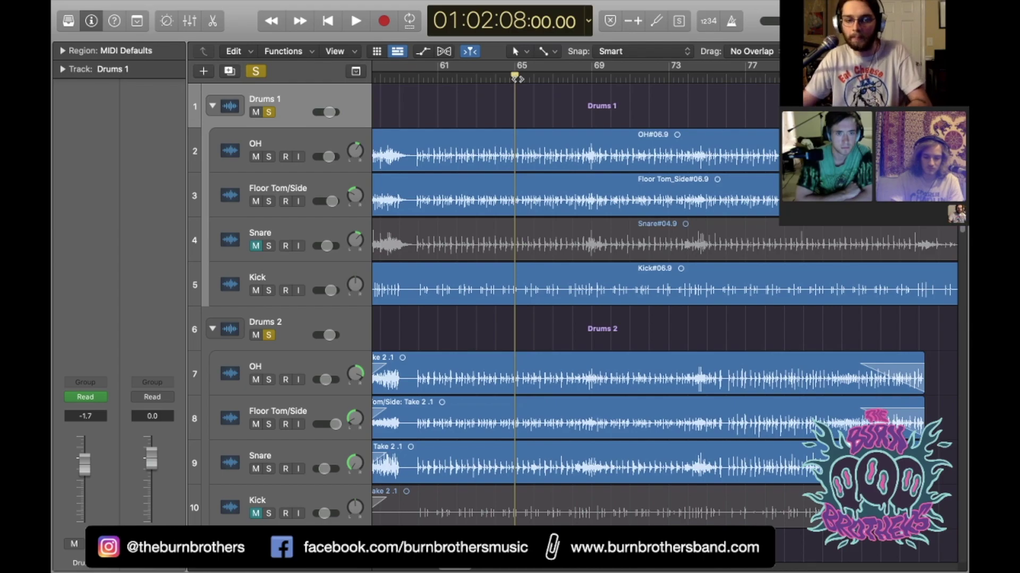
{"action": "key", "text": "space"}
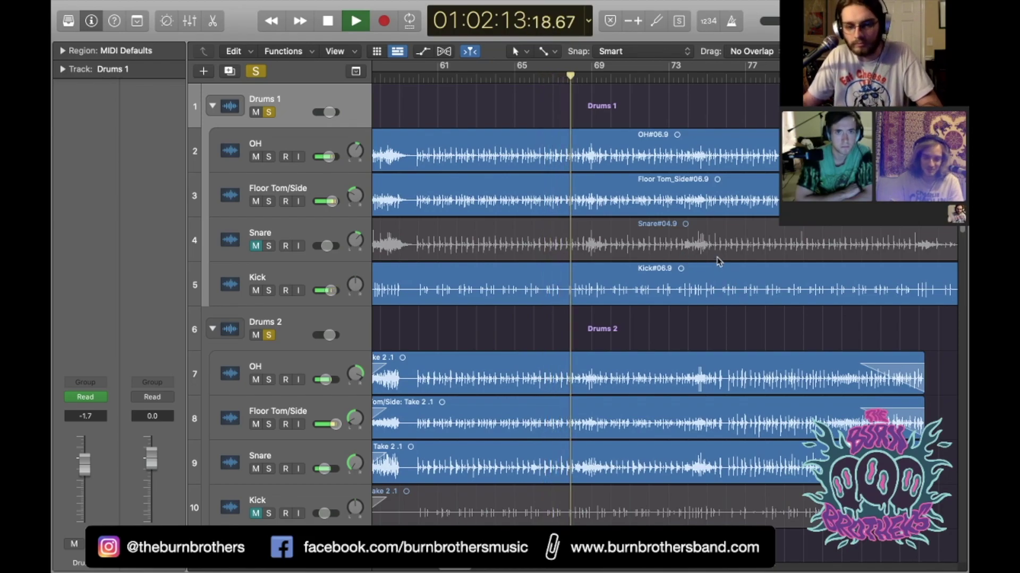
{"action": "key", "text": "space"}
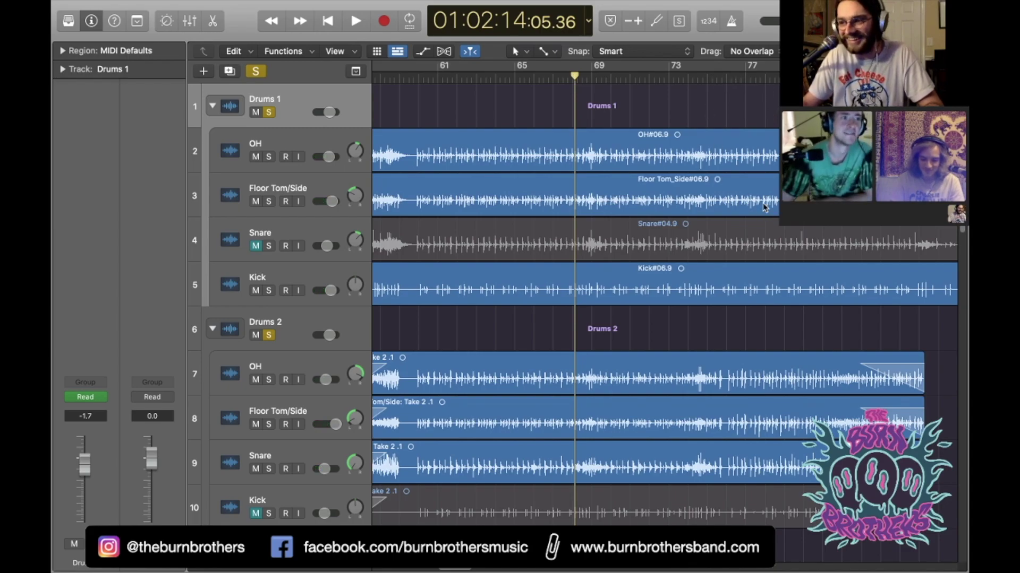
Step: Show the volume automation on the tracks across the whole song
{"action": "key", "text": "super+Left"}
{"action": "key", "text": "super+Left"}
{"action": "key", "text": "super+Left"}
{"action": "key", "text": "super+Left"}
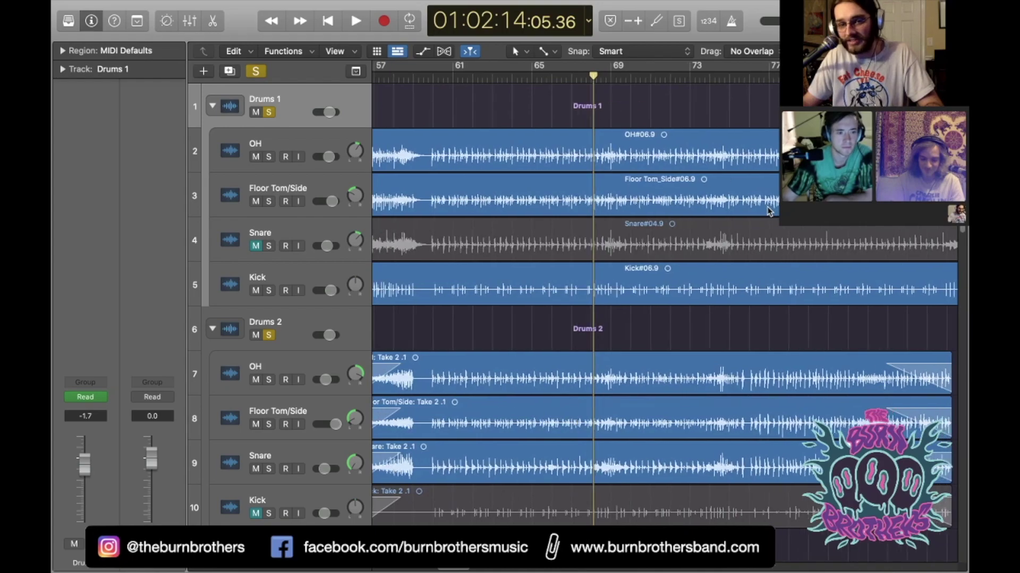
{"action": "key", "text": "super+Left"}
{"action": "key", "text": "super+Left"}
{"action": "key", "text": "super+Left"}
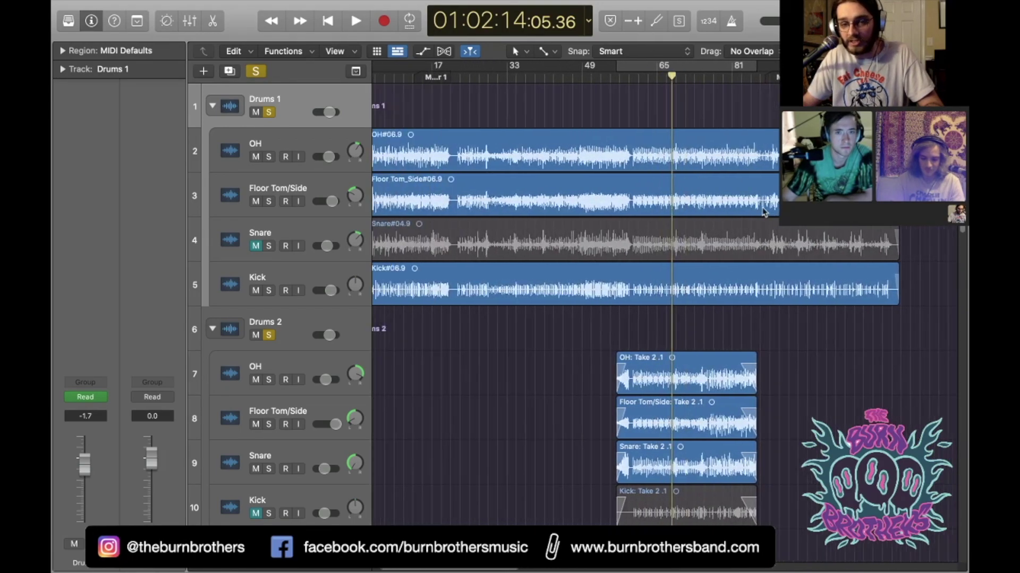
{"action": "key", "text": "a"}
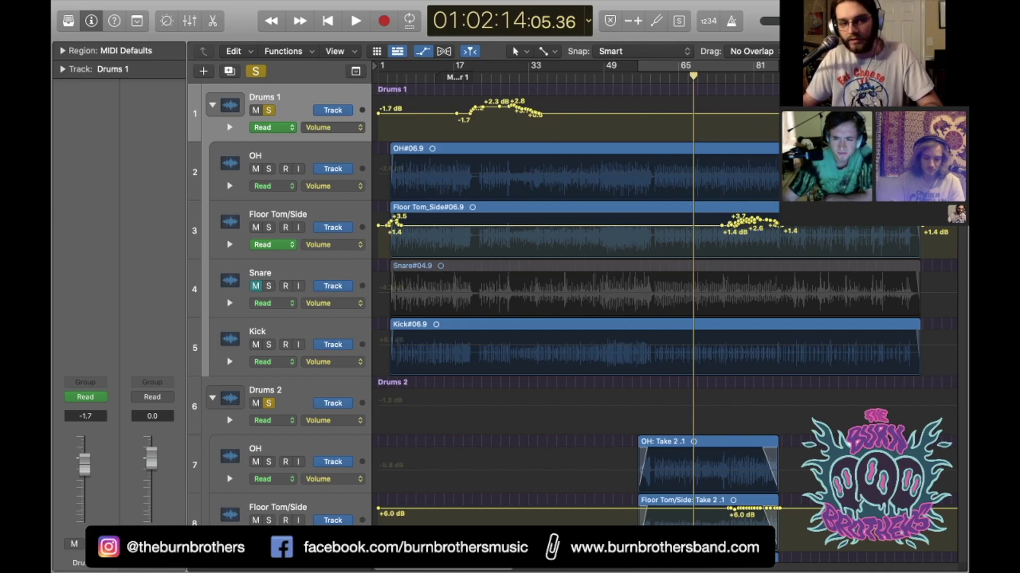
Step: Audition both drum stacks from just after bar 75, through the Floor Tom/Side volume automation, and stop playback
{"action": "key", "text": "super+Right"}
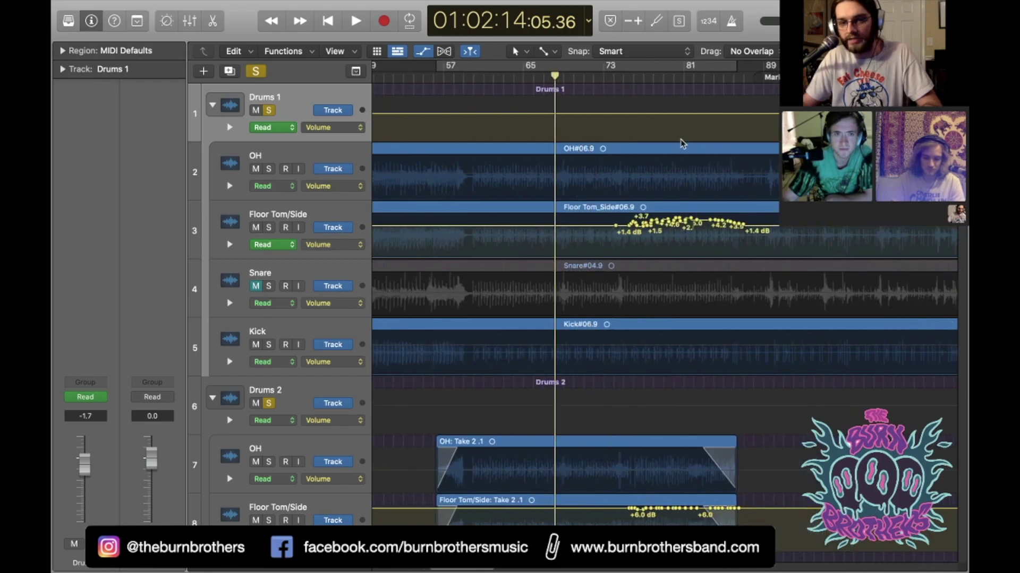
{"action": "left_click", "coordinate": [617, 78]}
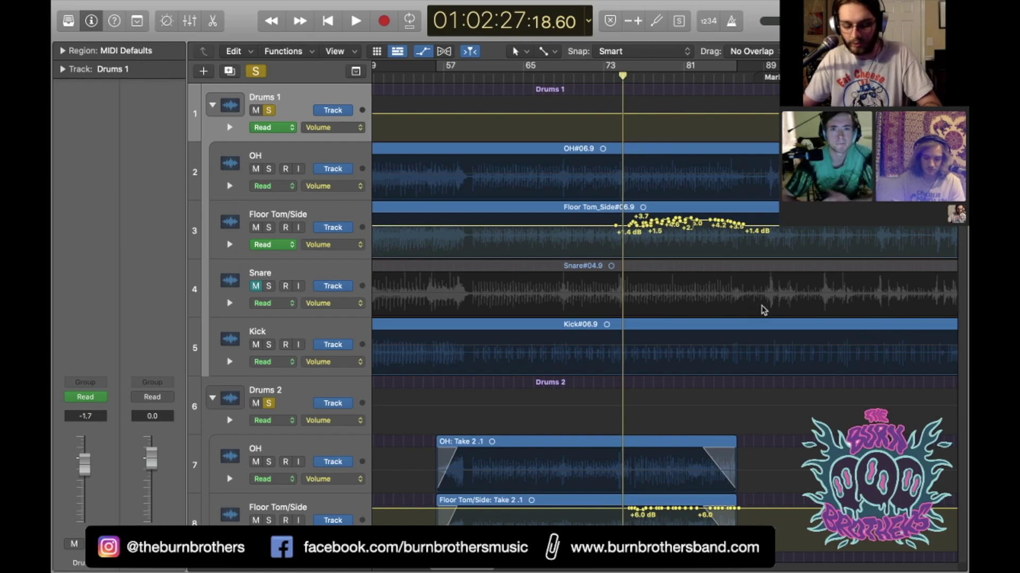
{"action": "key", "text": "super+Right"}
{"action": "key", "text": "super+Right"}
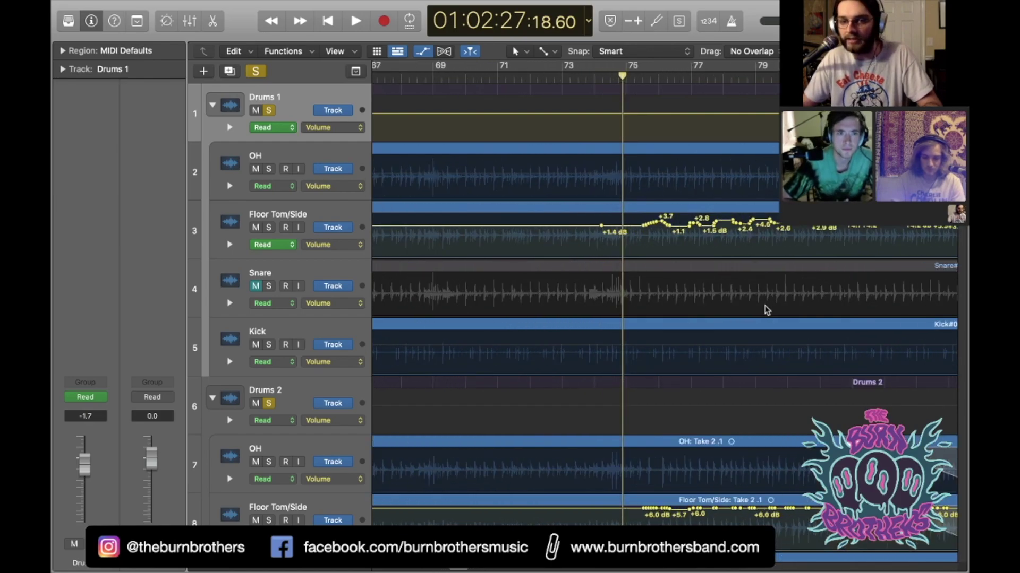
{"action": "scroll", "coordinate": [765, 308], "scroll_direction": "right", "scroll_amount": 5}
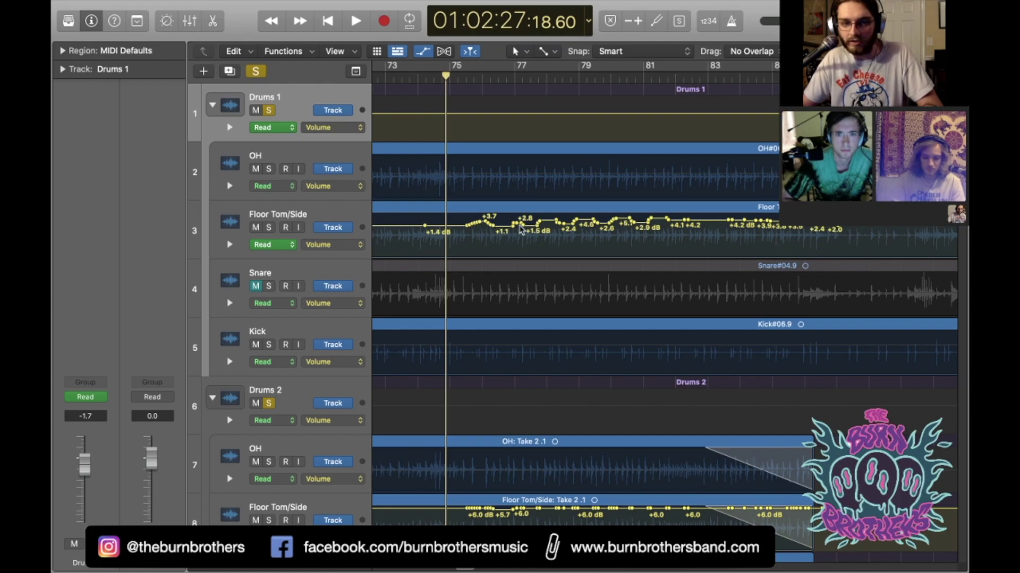
{"action": "left_click", "coordinate": [462, 77]}
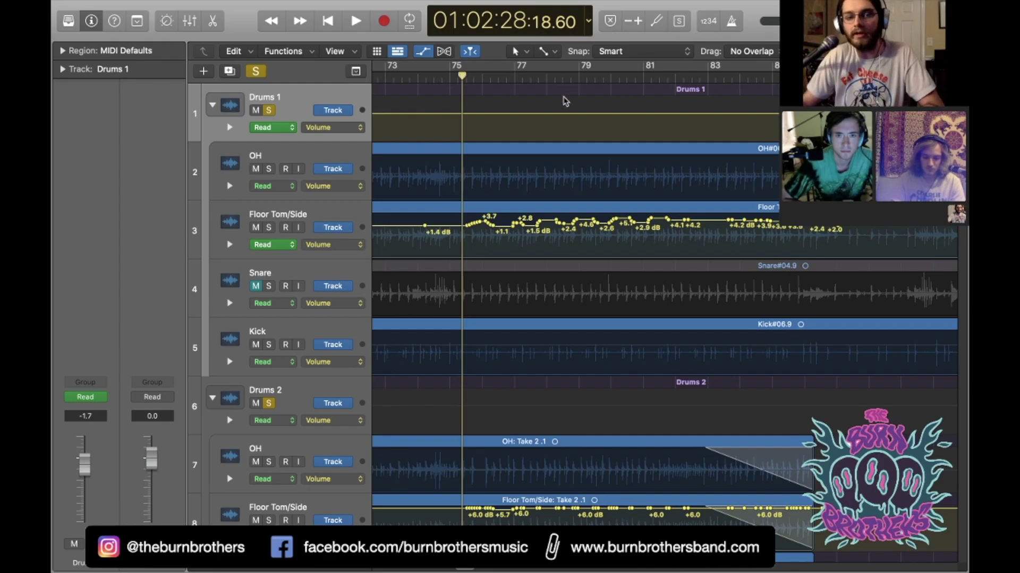
{"action": "key", "text": "space"}
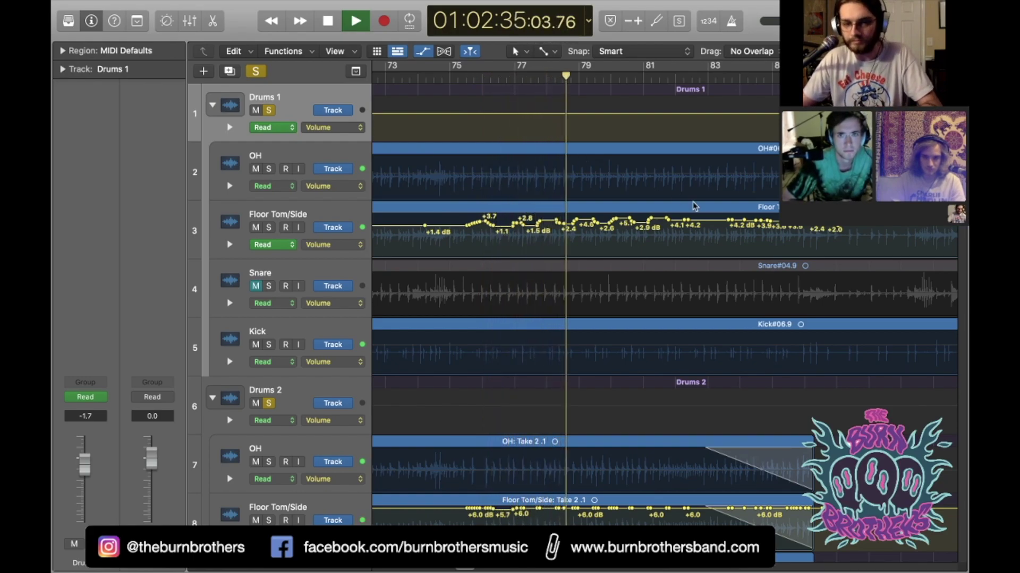
{"action": "key", "text": "space"}
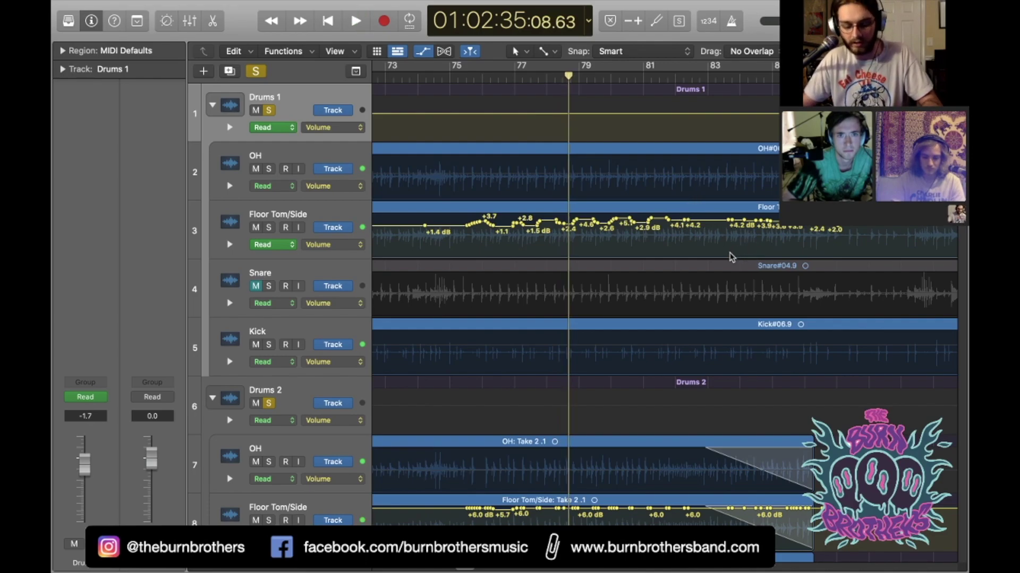
Step: Hide the track automation and bring all the Drums 1 and Drums 2 tracks into view from the song start
{"action": "key", "text": "super+Left"}
{"action": "key", "text": "super+Left"}
{"action": "key", "text": "super+Left"}
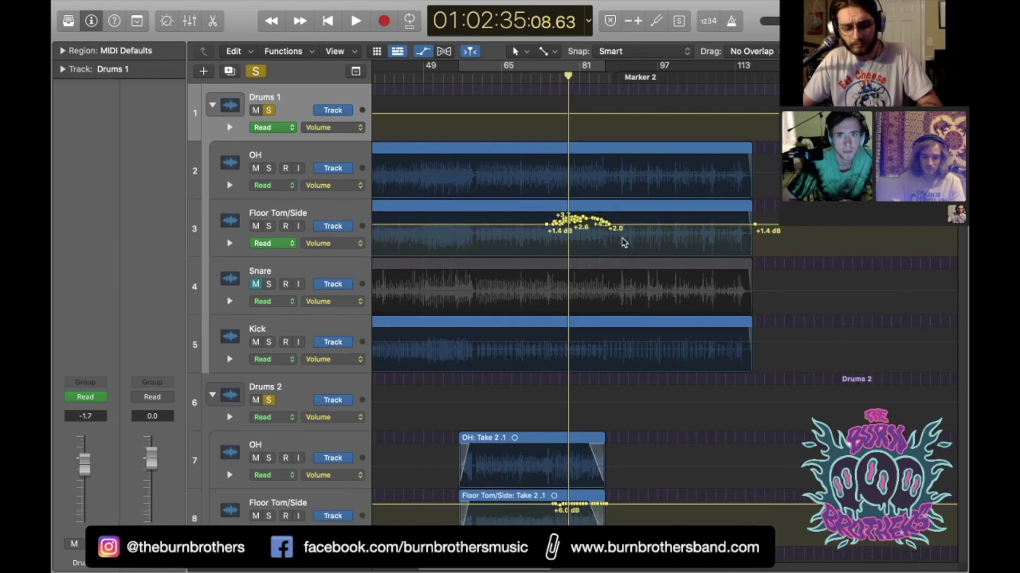
{"action": "key", "text": "a"}
{"action": "scroll", "coordinate": [611, 229], "scroll_direction": "left", "scroll_amount": 5}
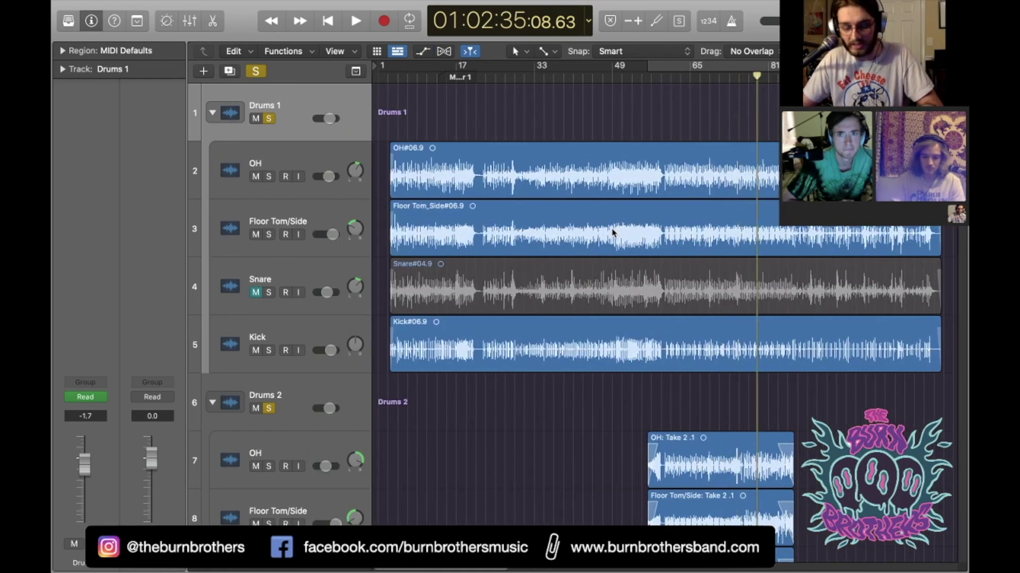
{"action": "scroll", "coordinate": [615, 238], "scroll_direction": "down", "scroll_amount": 2}
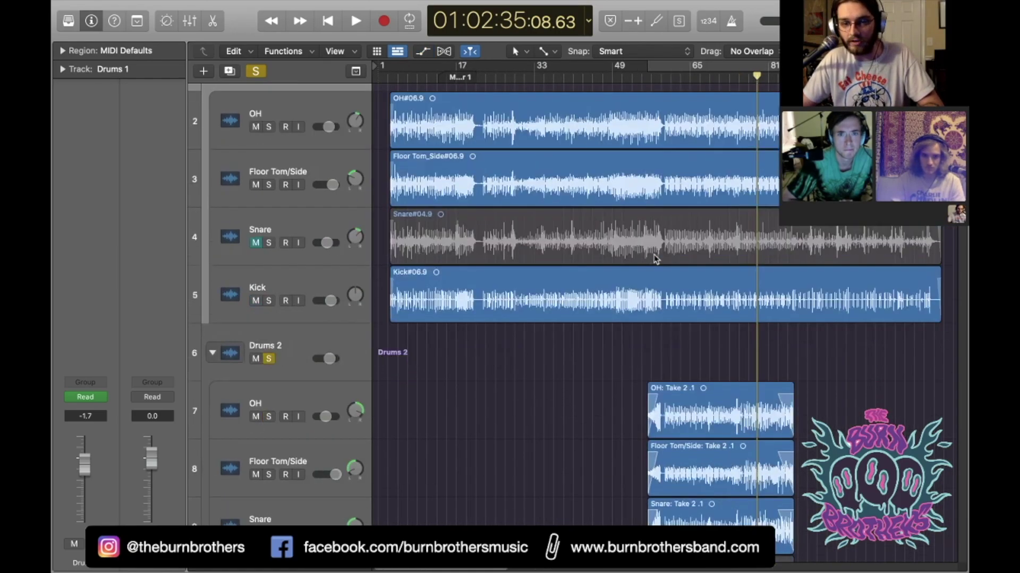
{"action": "scroll", "coordinate": [654, 258], "scroll_direction": "down", "scroll_amount": 2, "text": "alt"}
{"action": "scroll", "coordinate": [654, 259], "scroll_direction": "down", "scroll_amount": 1, "text": "alt"}
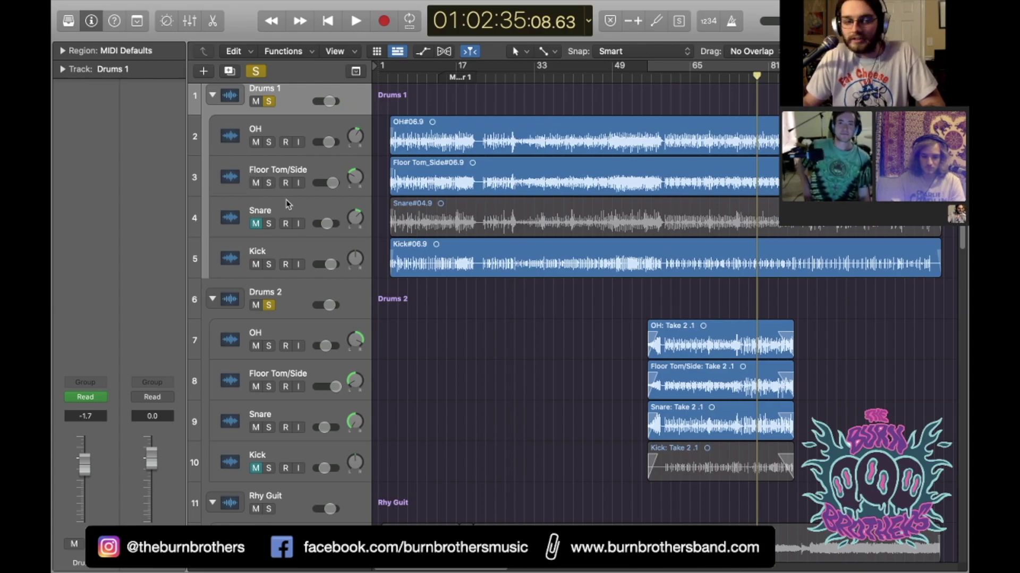
Step: Collapse the Drums 1 and Drums 2 stacks and select the Rhy Guit stack
{"action": "left_click", "coordinate": [213, 96]}
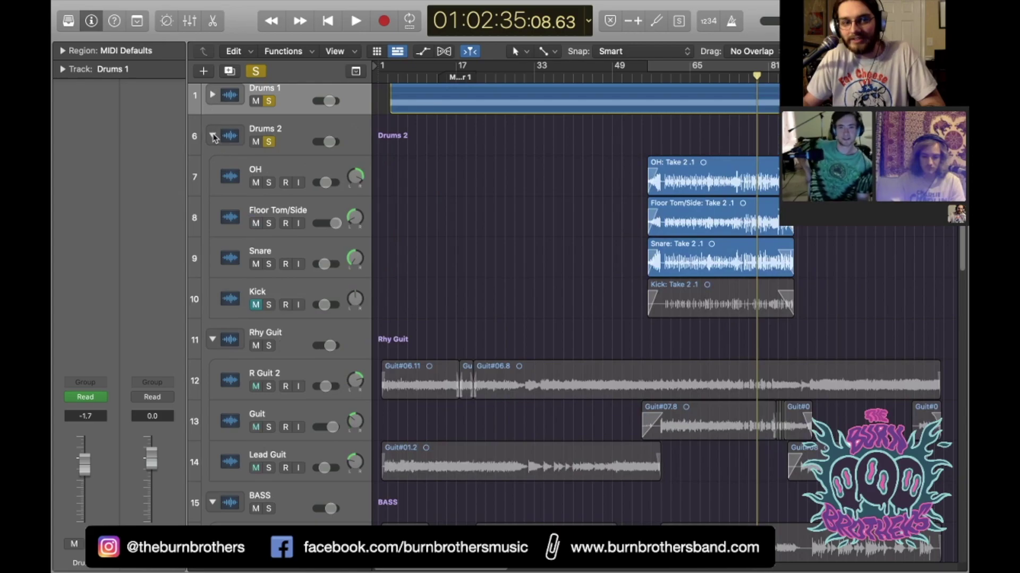
{"action": "left_click", "coordinate": [212, 136]}
{"action": "left_click", "coordinate": [291, 169]}
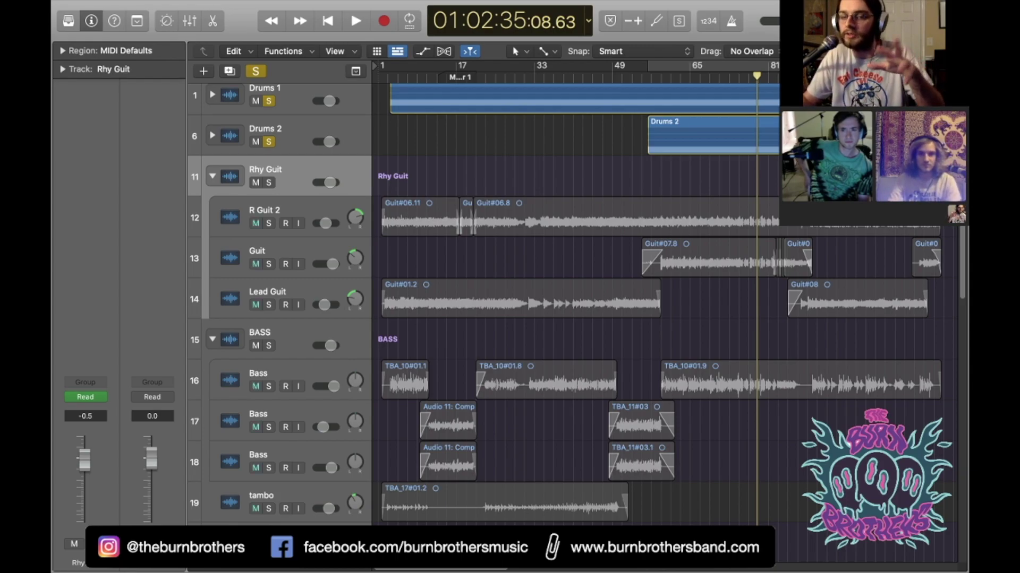
Step: Inspect the channel strips of the R Guit 2 and Lead Guit tracks in the Rhy Guit stack
{"action": "left_click", "coordinate": [307, 207]}
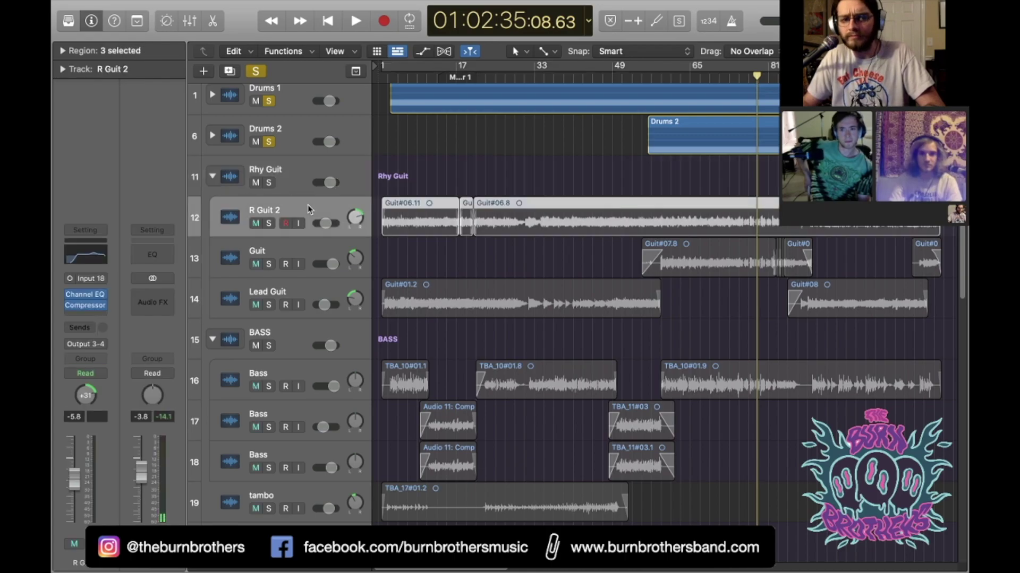
{"action": "left_click", "coordinate": [285, 224]}
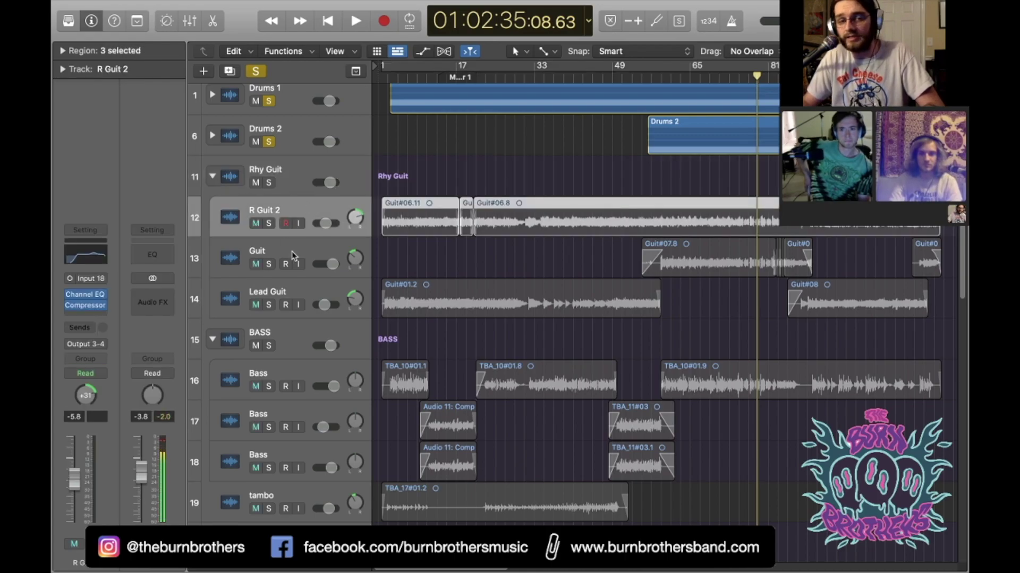
{"action": "left_click", "coordinate": [290, 291]}
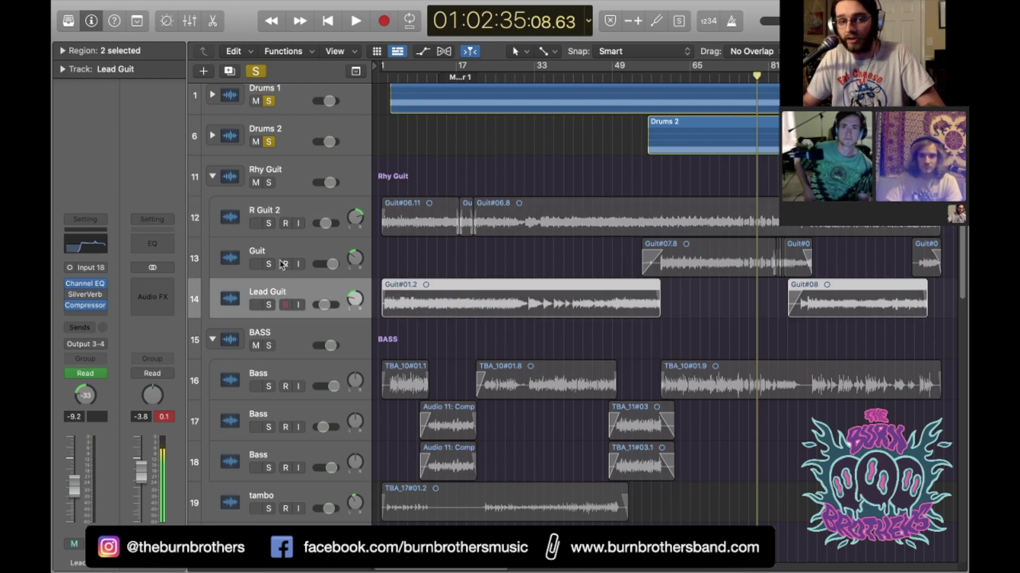
Step: Inspect the channel strips of the Guit and R Guit 2 tracks
{"action": "left_click", "coordinate": [280, 254]}
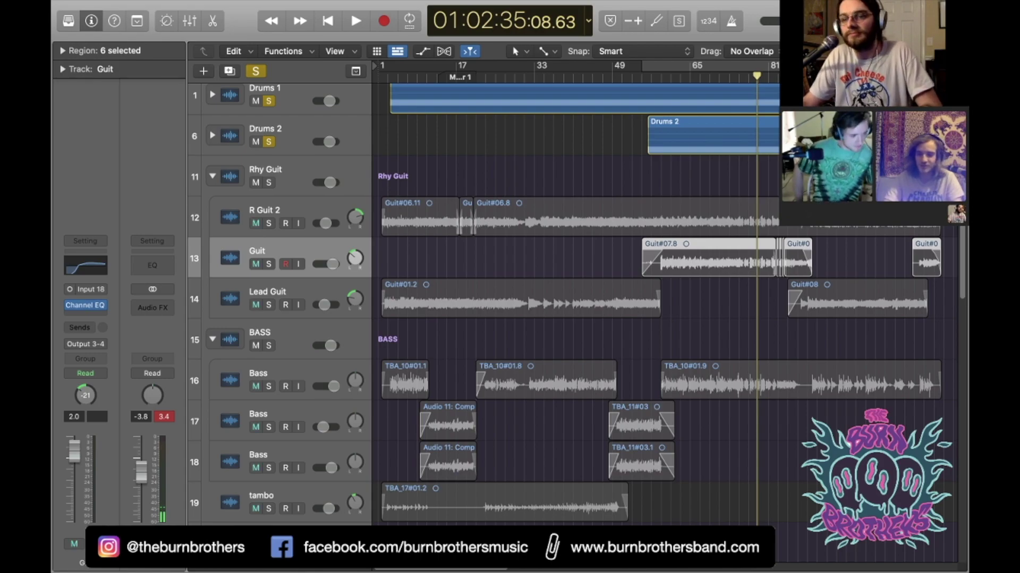
{"action": "left_click", "coordinate": [660, 536]}
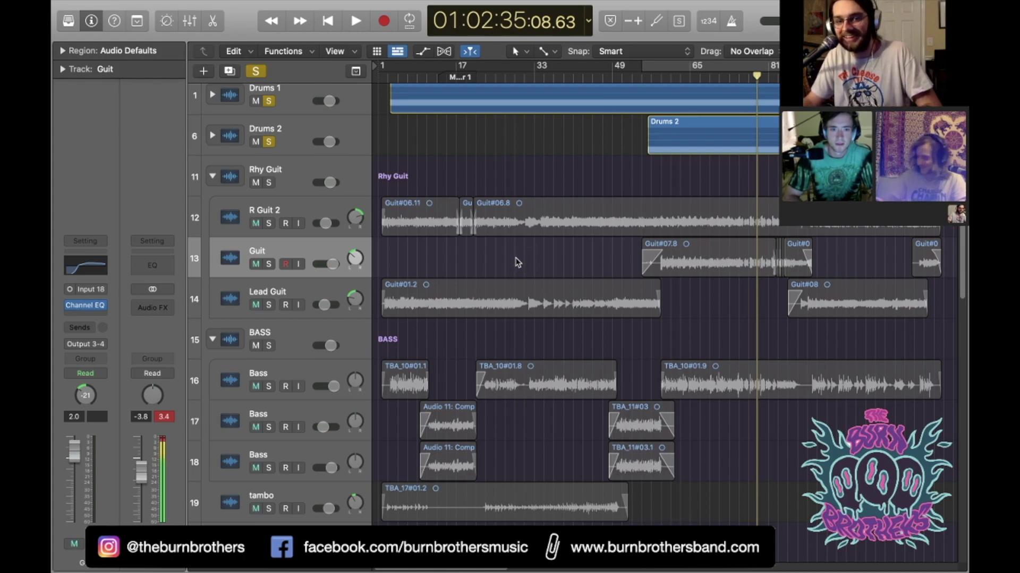
{"action": "left_click", "coordinate": [266, 211]}
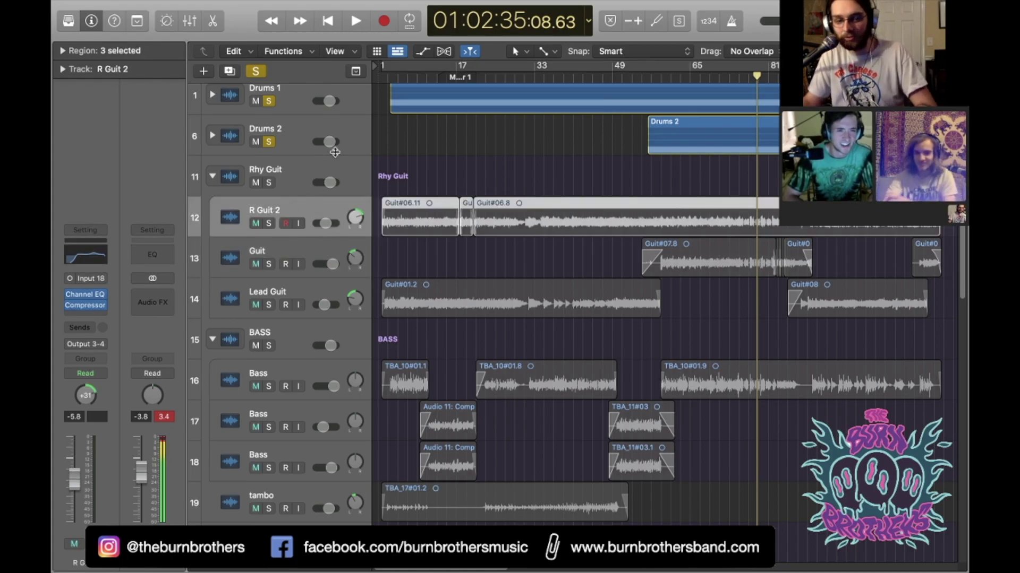
Step: Take the Drums 1 and Drums 2 stacks out of solo and solo the R Guit 2 track
{"action": "left_click", "coordinate": [269, 101]}
{"action": "left_click", "coordinate": [269, 142]}
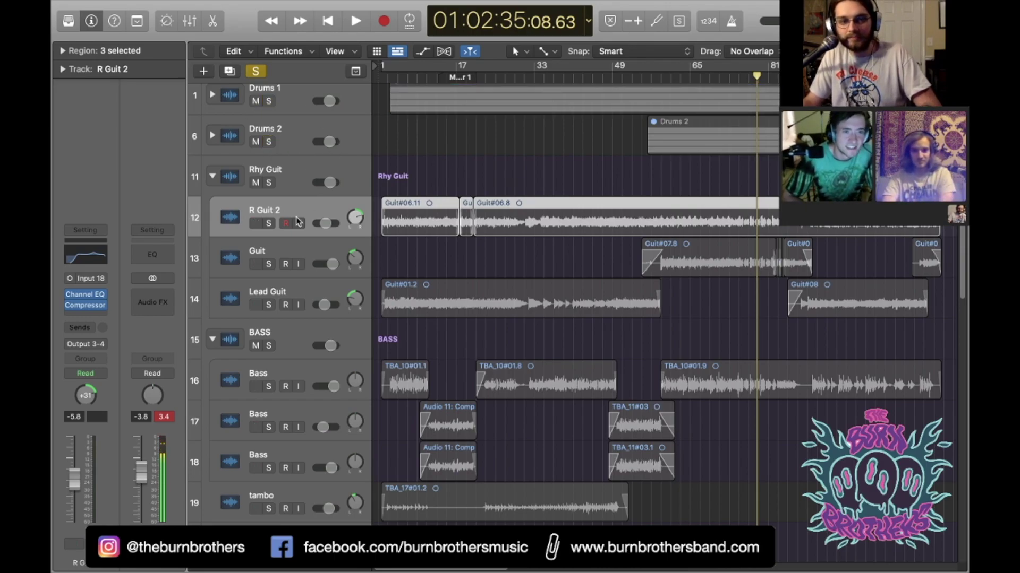
{"action": "scroll", "coordinate": [306, 277], "scroll_direction": "down", "scroll_amount": 15}
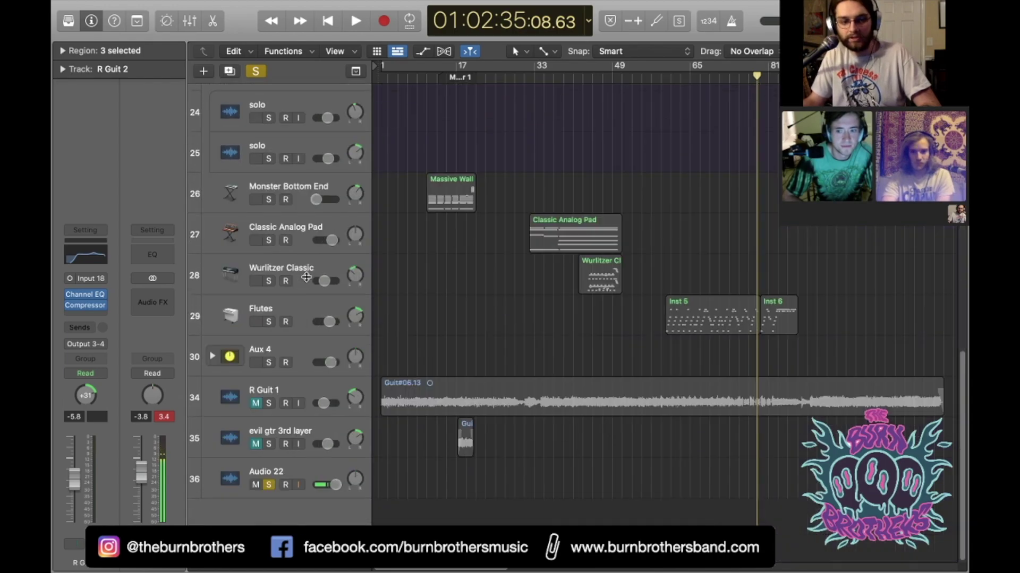
{"action": "scroll", "coordinate": [290, 222], "scroll_direction": "down", "scroll_amount": 8}
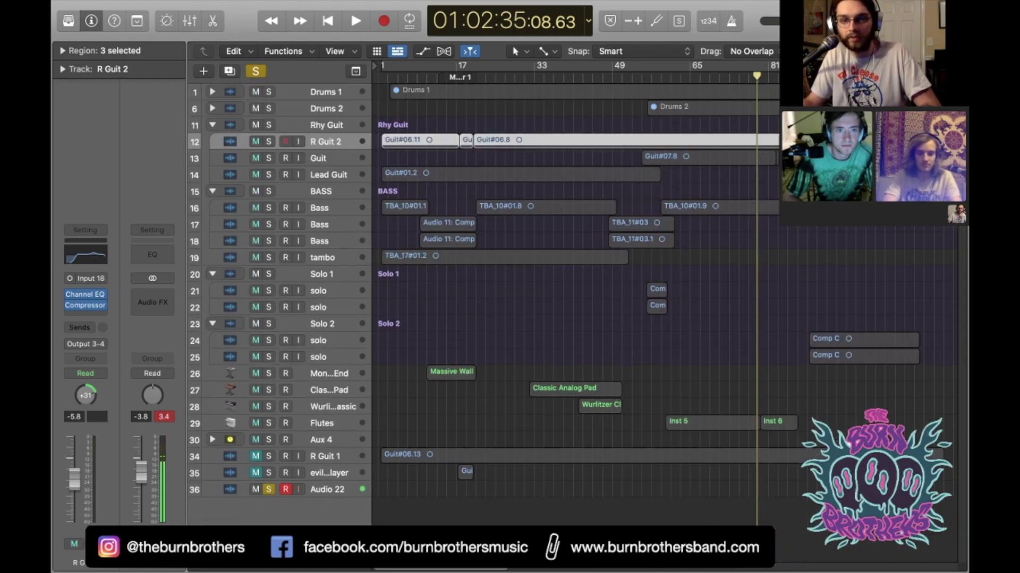
{"action": "left_click", "coordinate": [268, 142]}
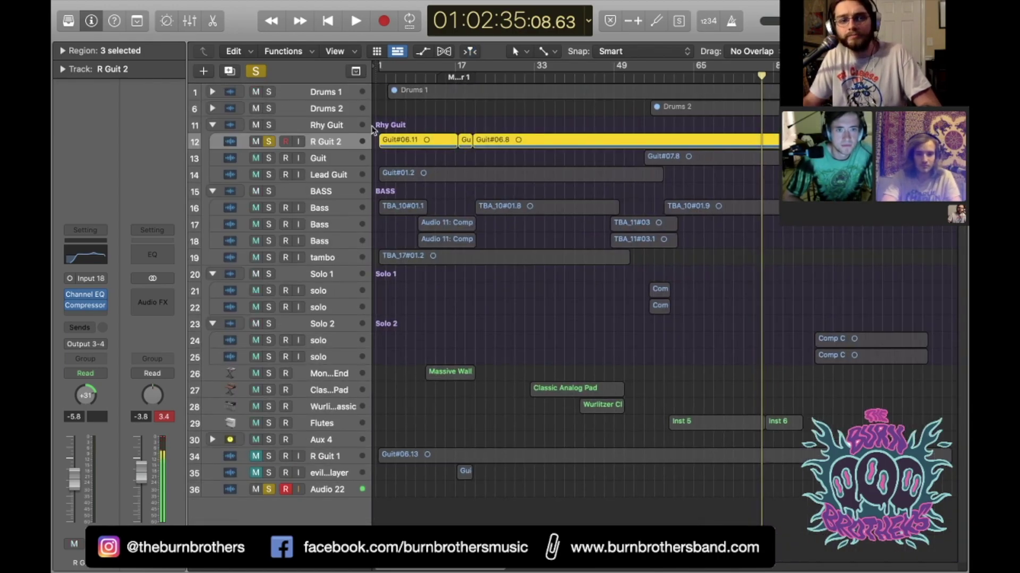
Step: Audition the soloed R Guit 2 track from the song start to about bar 5 and stop playback
{"action": "key", "text": "Return"}
{"action": "key", "text": "space"}
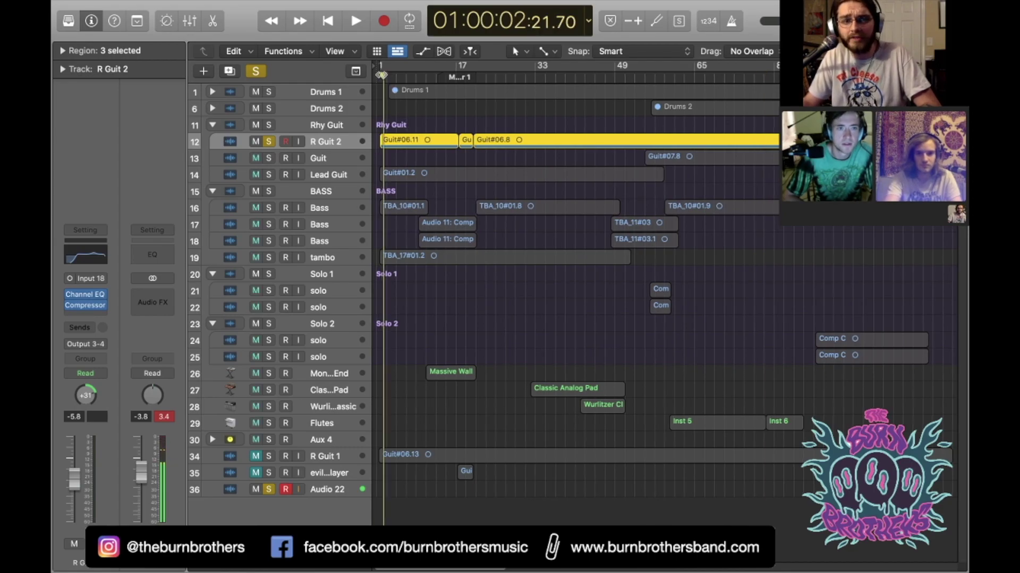
{"action": "key", "text": "space"}
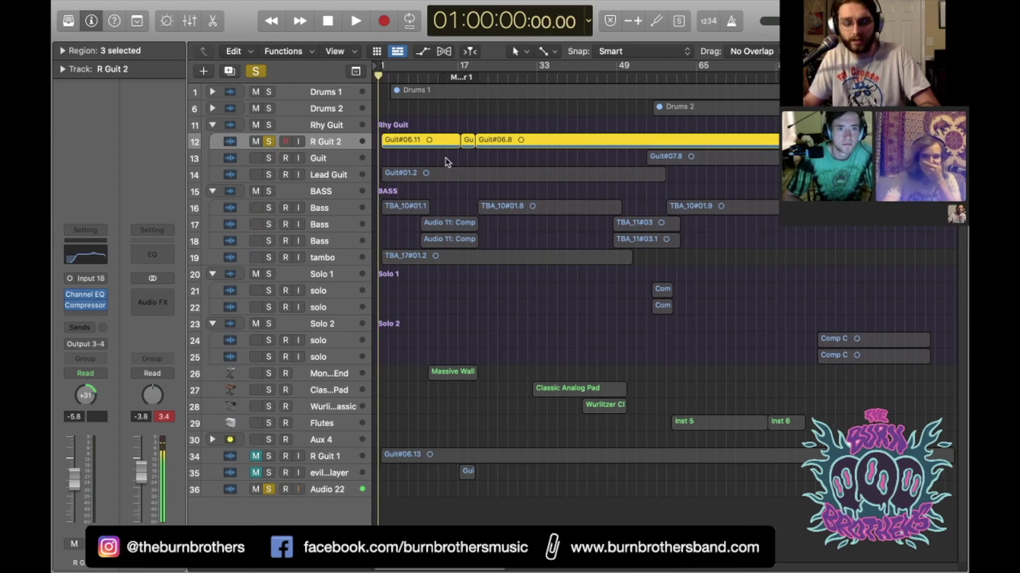
{"action": "key", "text": "super+Right"}
{"action": "key", "text": "super+Right"}
{"action": "key", "text": "super+Right"}
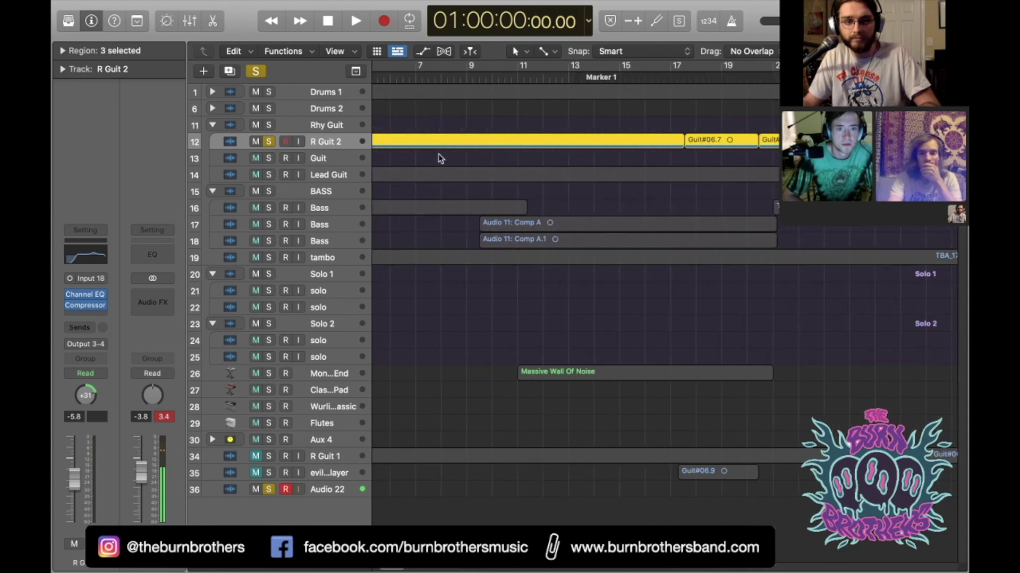
{"action": "key", "text": "space"}
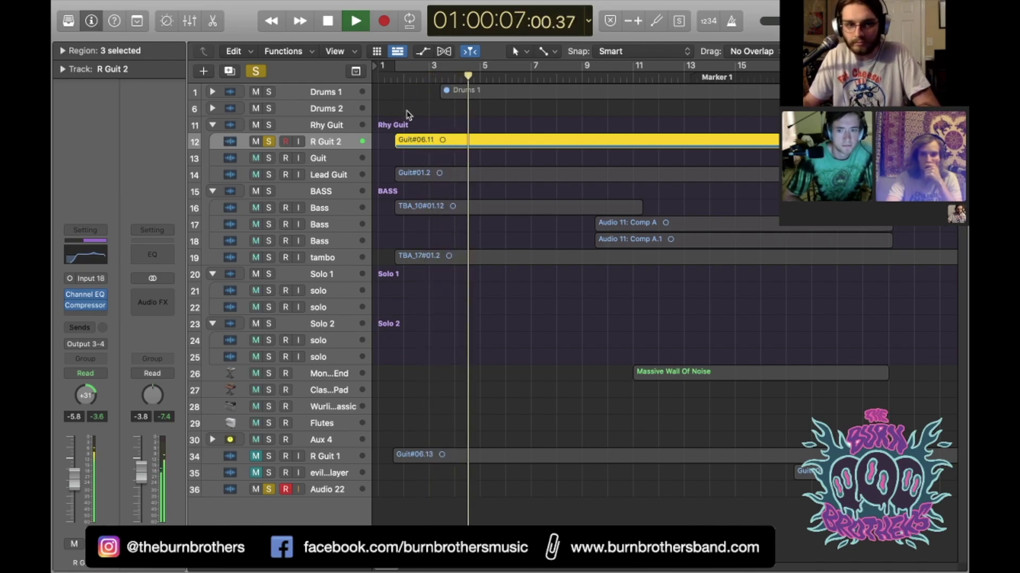
{"action": "key", "text": "space"}
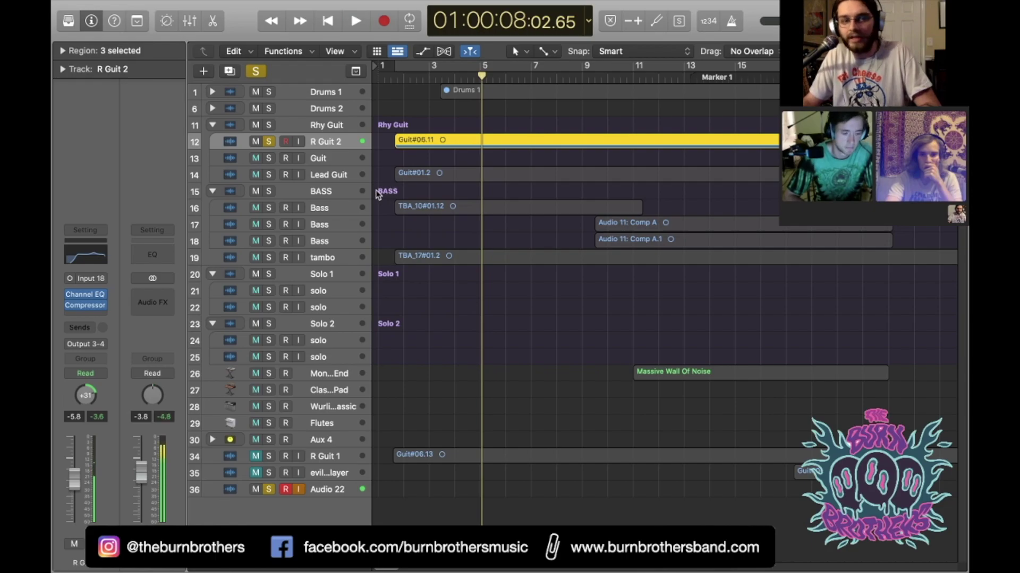
Step: Add Lead Guit to the solo and audition it together with R Guit 2 from 01:00:01:00.00
{"action": "left_click", "coordinate": [269, 175]}
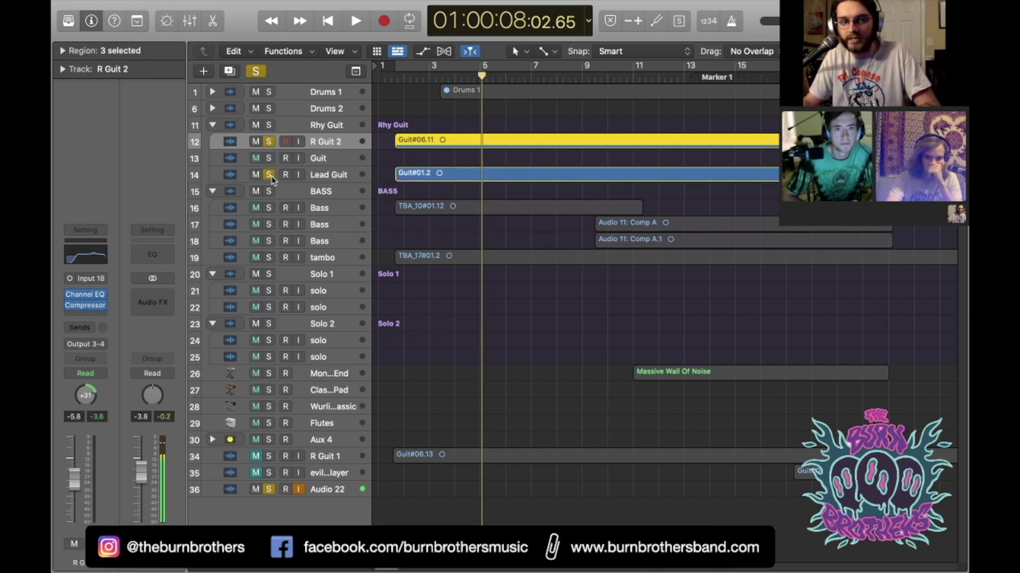
{"action": "left_click", "coordinate": [395, 76]}
{"action": "left_click", "coordinate": [391, 76]}
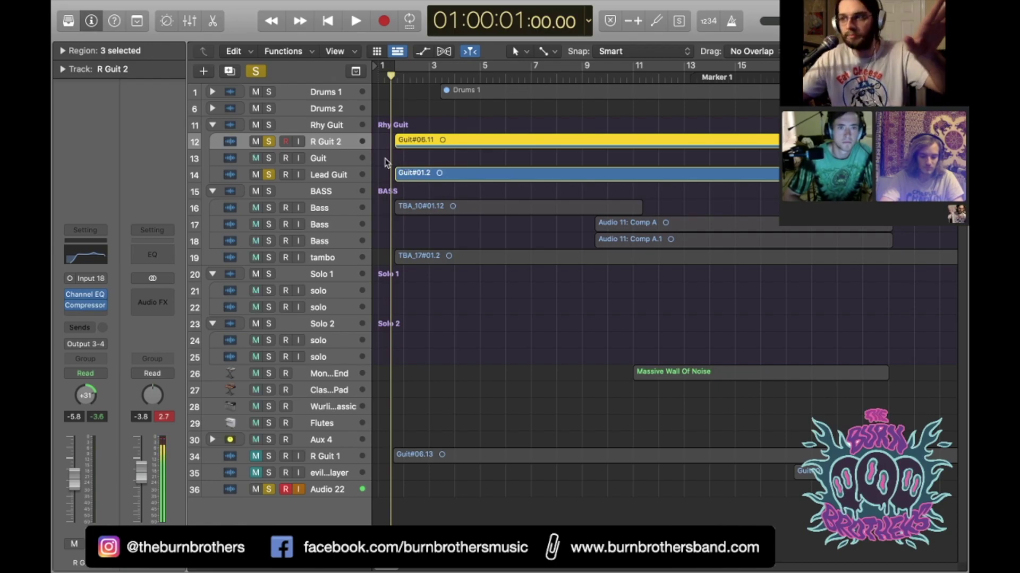
{"action": "key", "text": "space"}
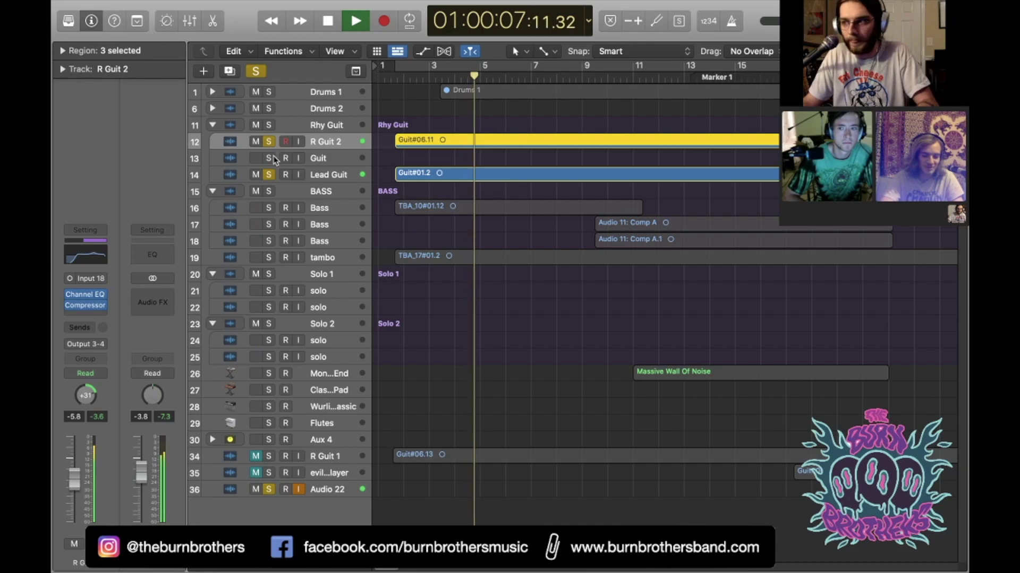
{"action": "key", "text": "space"}
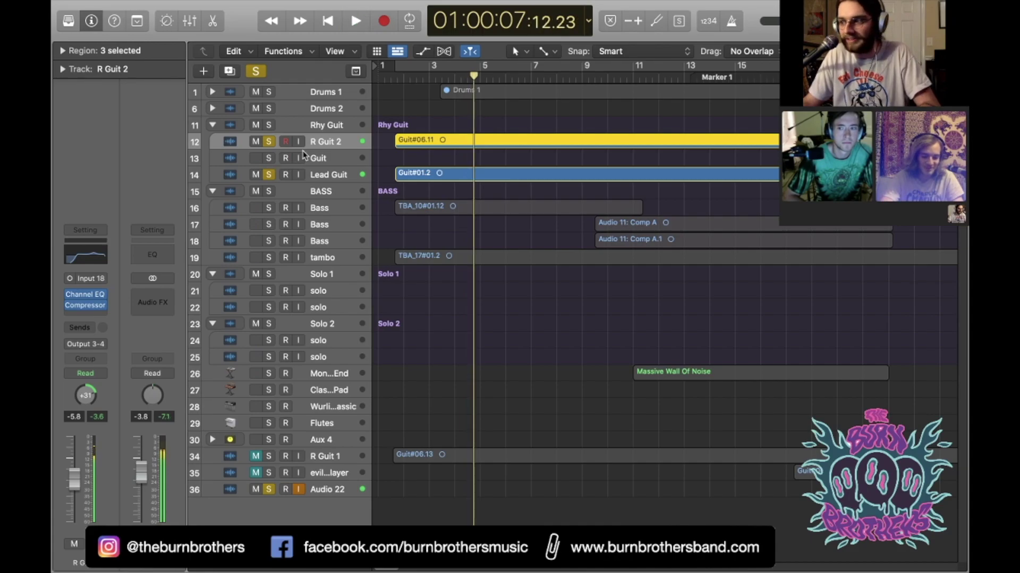
Step: Take R Guit 2 out of solo and audition Lead Guit alone for a few seconds
{"action": "left_click", "coordinate": [270, 142]}
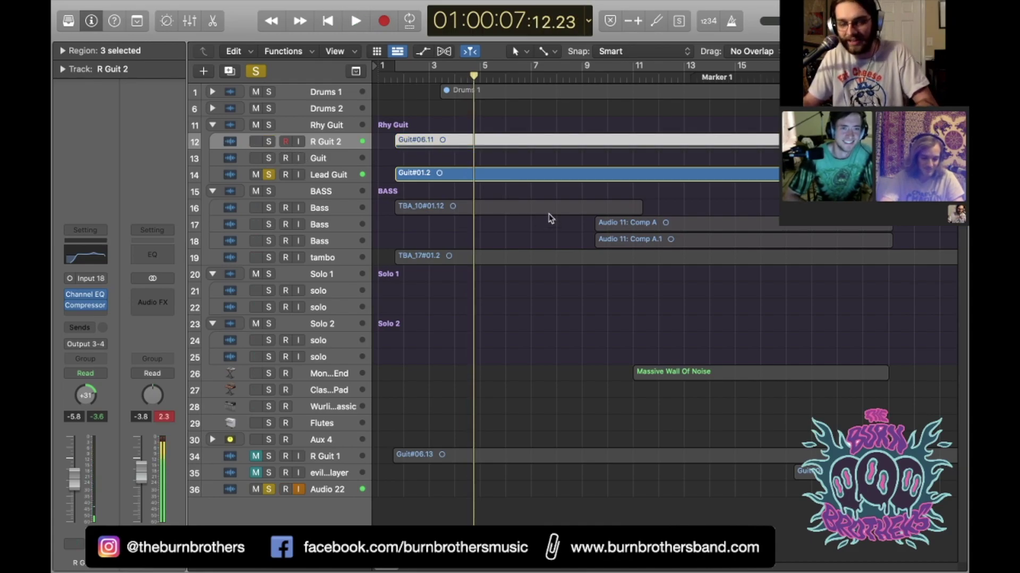
{"action": "key", "text": "space"}
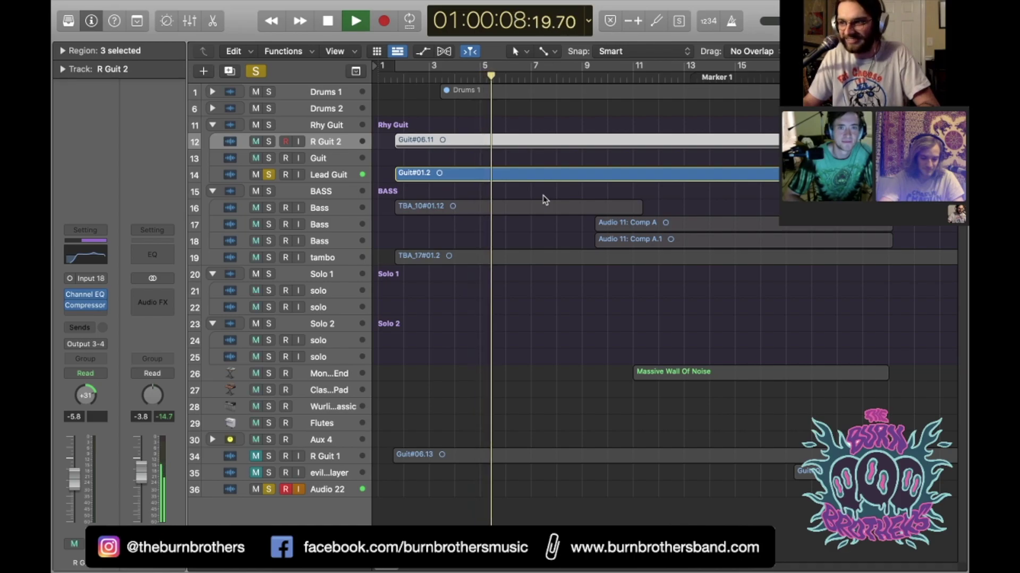
{"action": "key", "text": "space"}
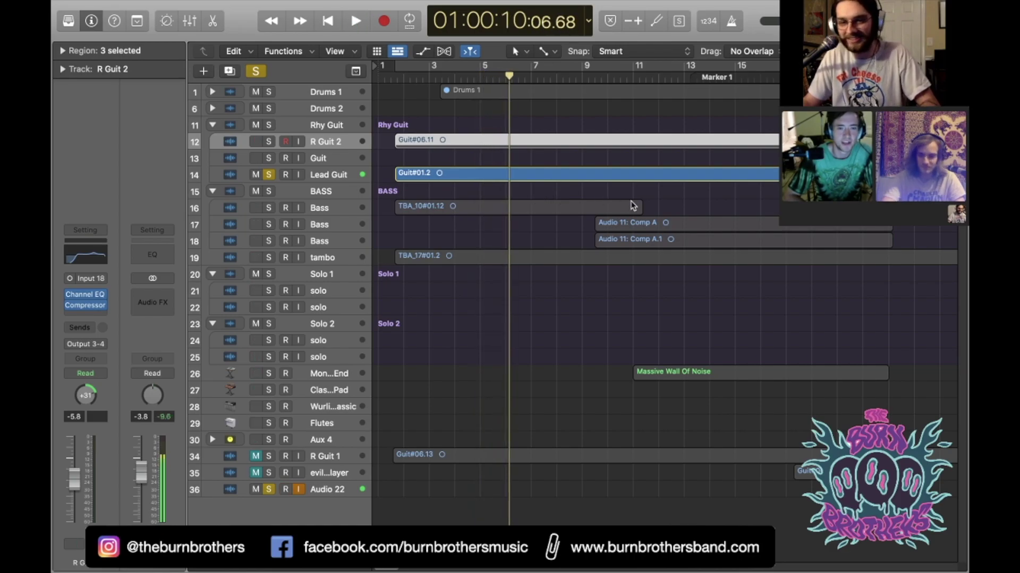
Step: Place the playhead near bar 58, where the Guit part comes in, and solo R Guit 2 and Guit alongside Lead Guit
{"action": "scroll", "coordinate": [645, 204], "scroll_direction": "right", "scroll_amount": 5}
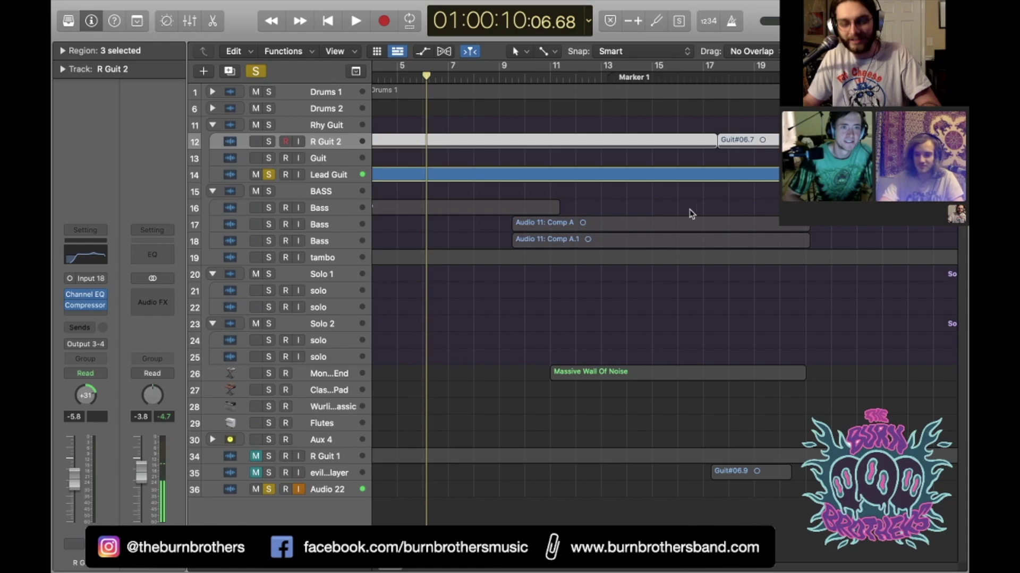
{"action": "scroll", "coordinate": [640, 210], "scroll_direction": "up", "scroll_amount": 5}
{"action": "key", "text": "super+Down"}
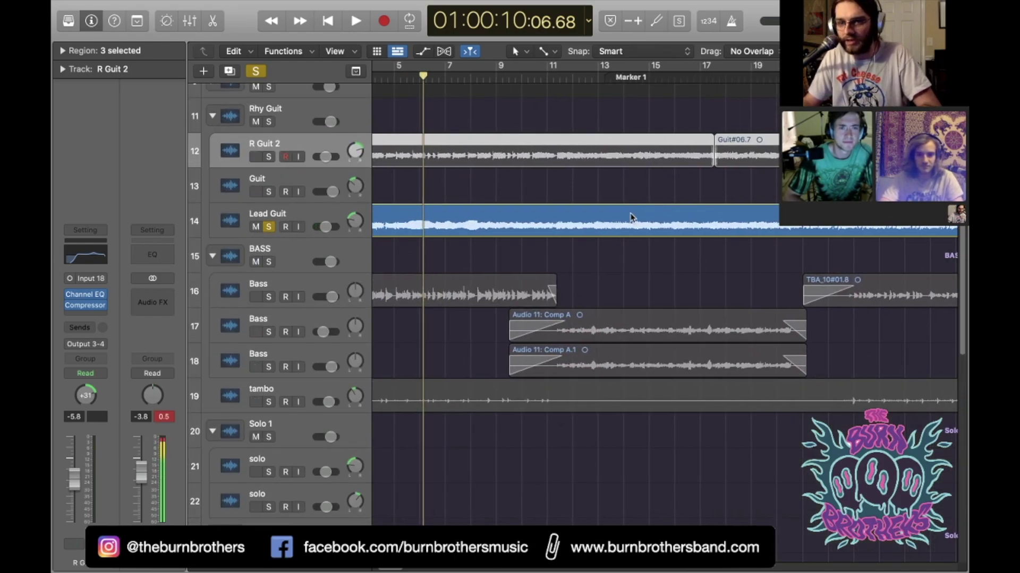
{"action": "scroll", "coordinate": [632, 218], "scroll_direction": "right", "scroll_amount": 1}
{"action": "scroll", "coordinate": [517, 198], "scroll_direction": "right", "scroll_amount": 3}
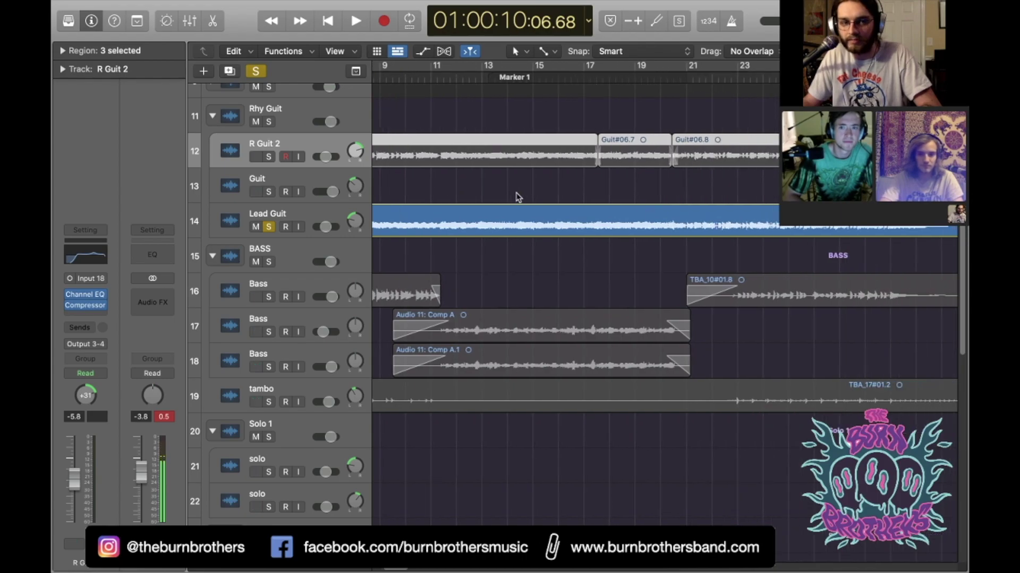
{"action": "scroll", "coordinate": [497, 192], "scroll_direction": "right", "scroll_amount": 6}
{"action": "scroll", "coordinate": [495, 188], "scroll_direction": "right", "scroll_amount": 7}
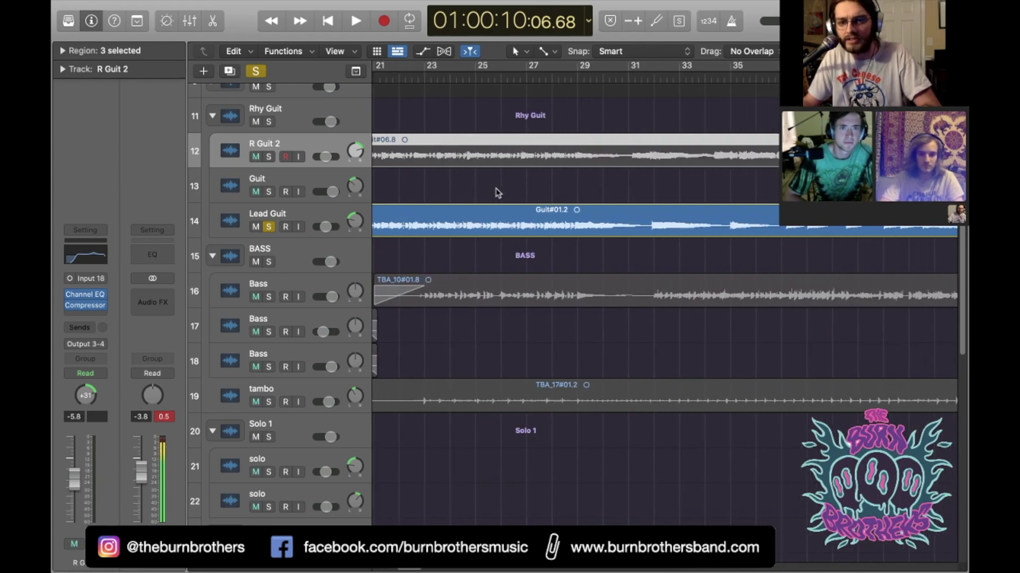
{"action": "left_click", "coordinate": [635, 197], "text": "ctrl+alt"}
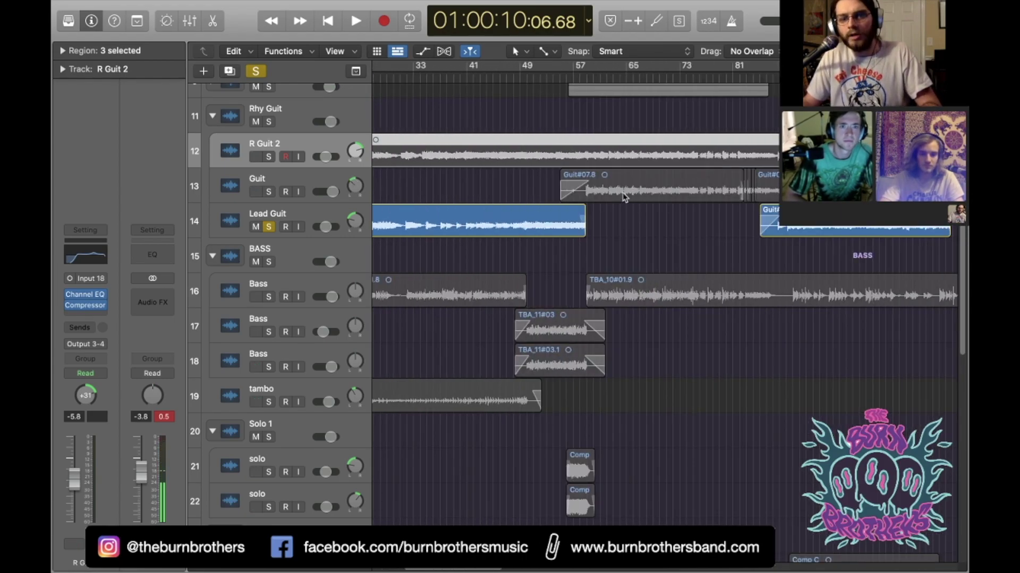
{"action": "key", "text": "super+Left"}
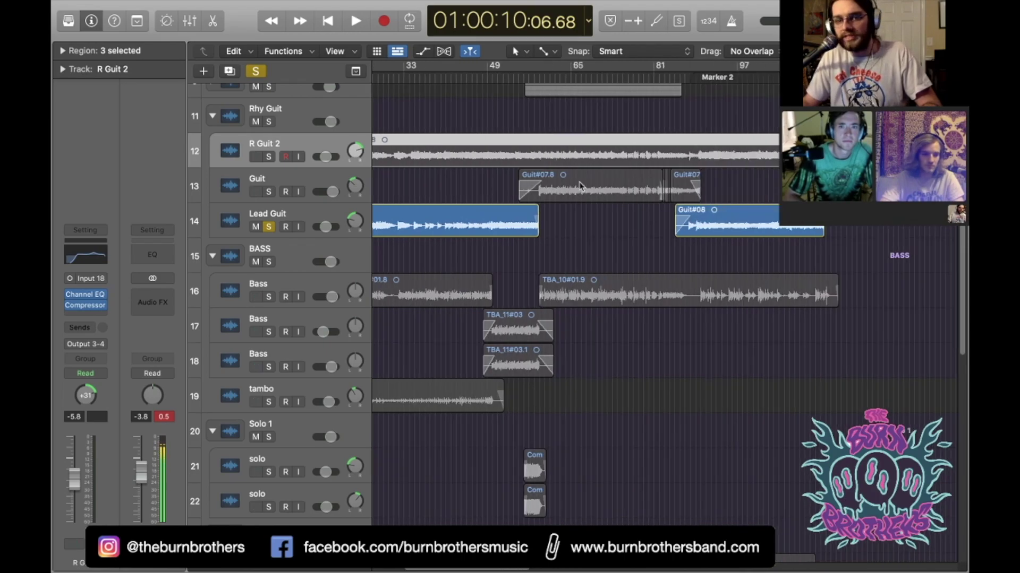
{"action": "scroll", "coordinate": [580, 185], "scroll_direction": "left", "scroll_amount": 1}
{"action": "left_click", "coordinate": [555, 68]}
{"action": "left_click_drag", "start_coordinate": [555, 77], "coordinate": [556, 77]}
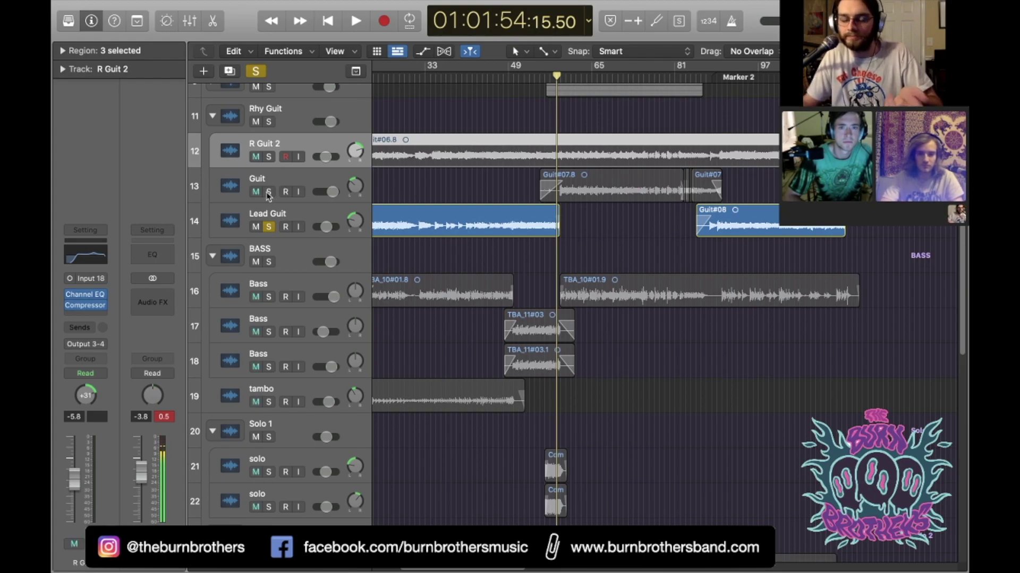
{"action": "left_click", "coordinate": [269, 157]}
{"action": "left_click", "coordinate": [269, 192]}
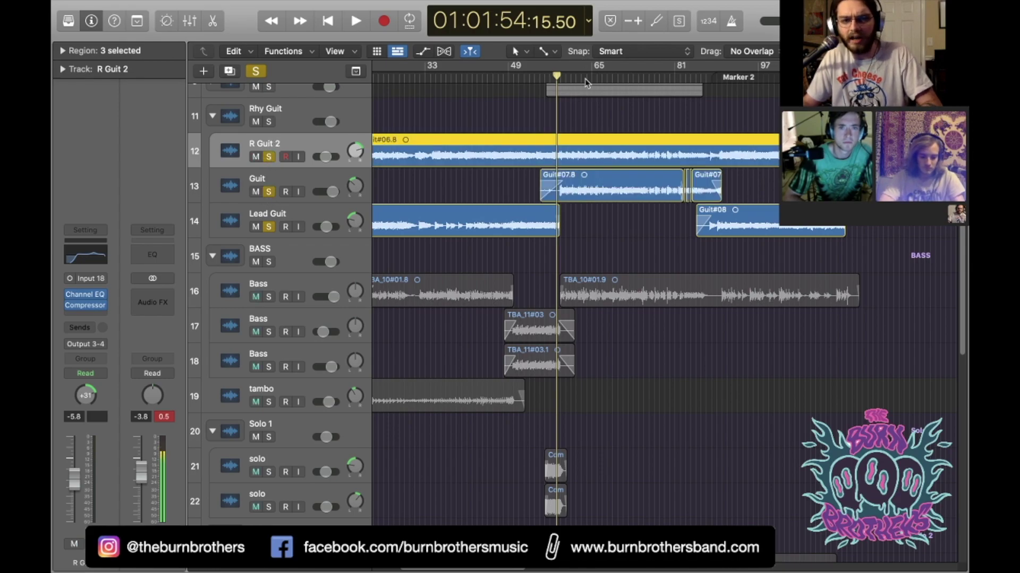
Step: Examine the Channel EQ curve on the Guit track and close the plug-in window
{"action": "left_click", "coordinate": [291, 179]}
{"action": "left_click", "coordinate": [286, 190]}
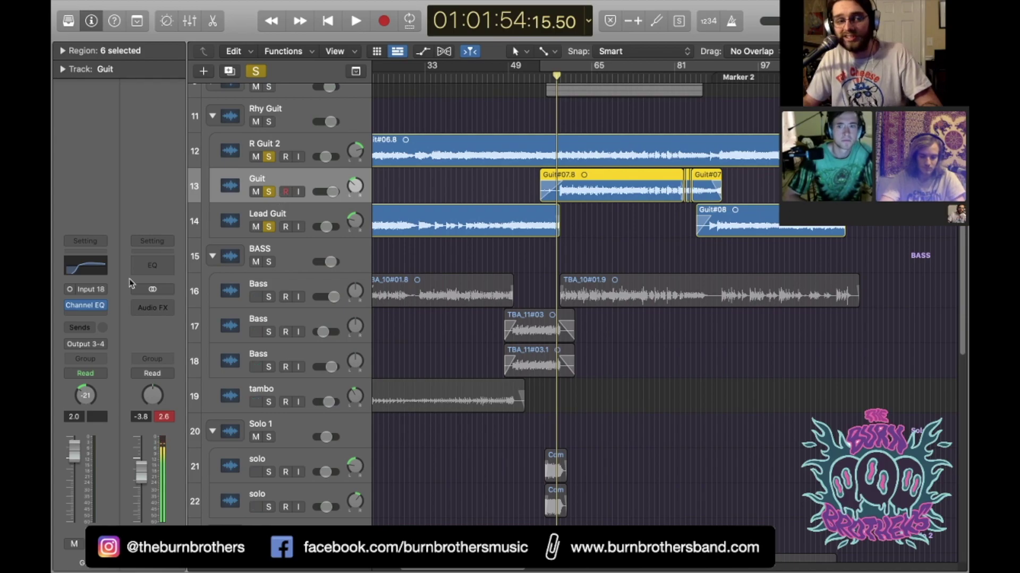
{"action": "left_click", "coordinate": [85, 272]}
{"action": "left_click_drag", "start_coordinate": [578, 144], "coordinate": [507, 113]}
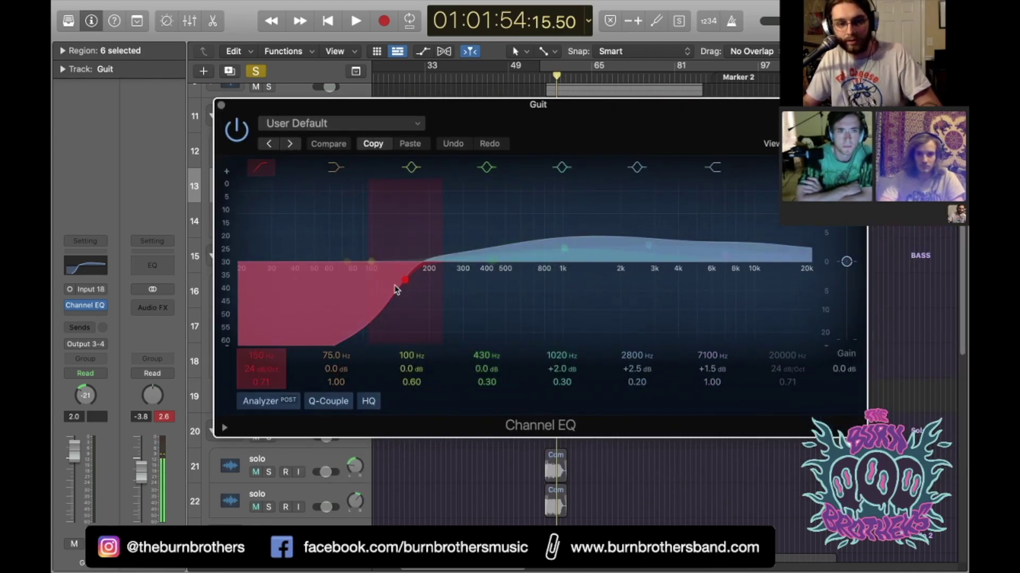
{"action": "left_click", "coordinate": [220, 106]}
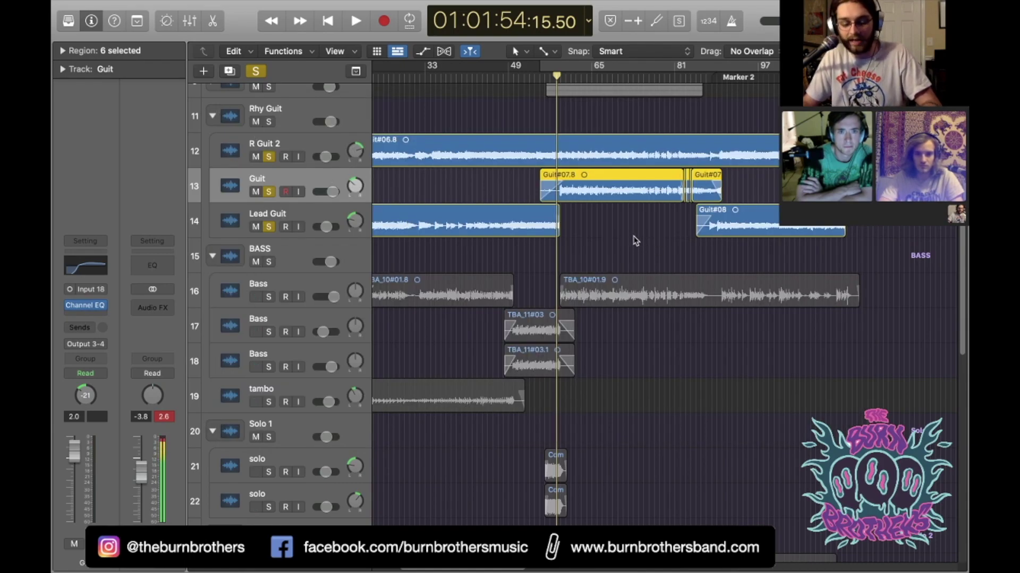
Step: Take Guit and Lead Guit out of solo and audition R Guit 2 alone from near bar 58
{"action": "left_click", "coordinate": [269, 191]}
{"action": "left_click", "coordinate": [270, 226]}
{"action": "scroll", "coordinate": [650, 183], "scroll_direction": "up", "scroll_amount": 5}
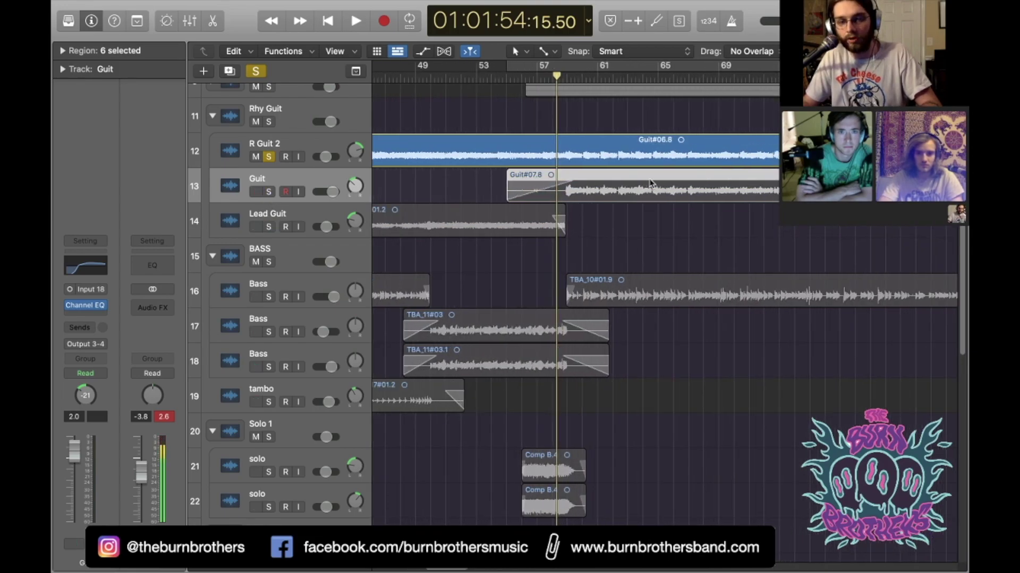
{"action": "key", "text": "space"}
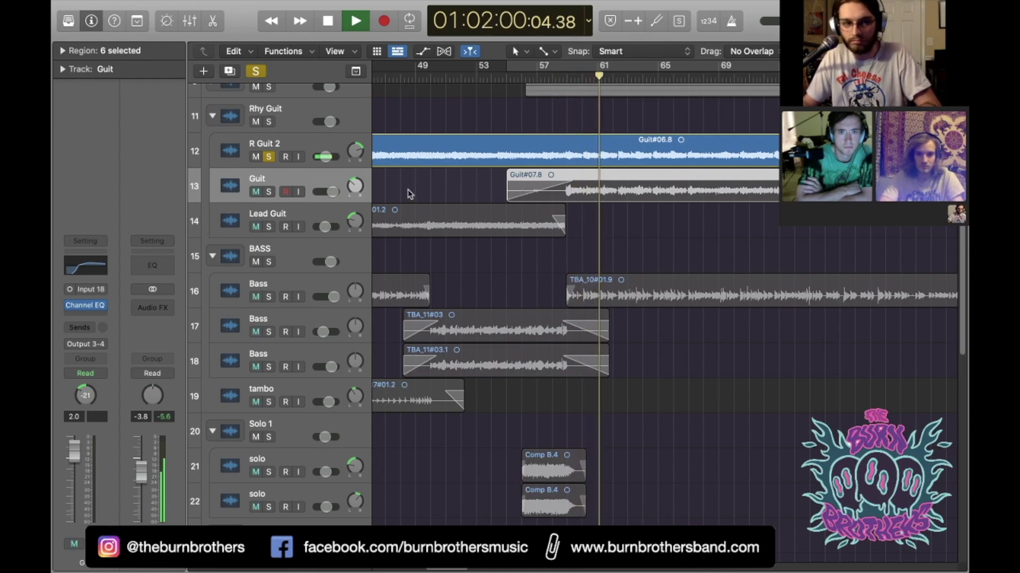
{"action": "key", "text": "space"}
Step: Audition Guit alone from about bar 61, adding R Guit 2 back to the solo during playback
{"action": "left_click", "coordinate": [268, 191]}
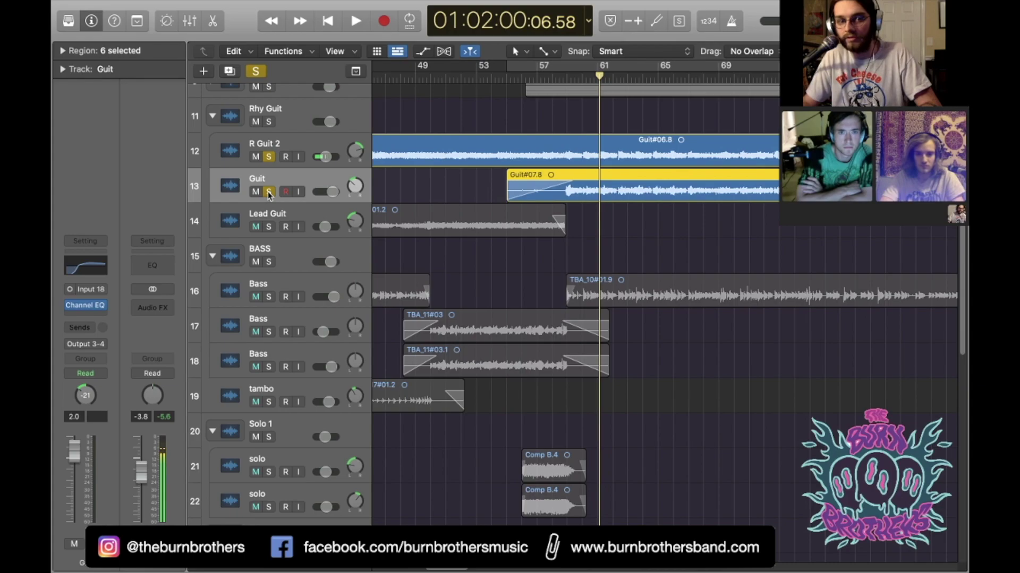
{"action": "left_click", "coordinate": [269, 156]}
{"action": "key", "text": "space"}
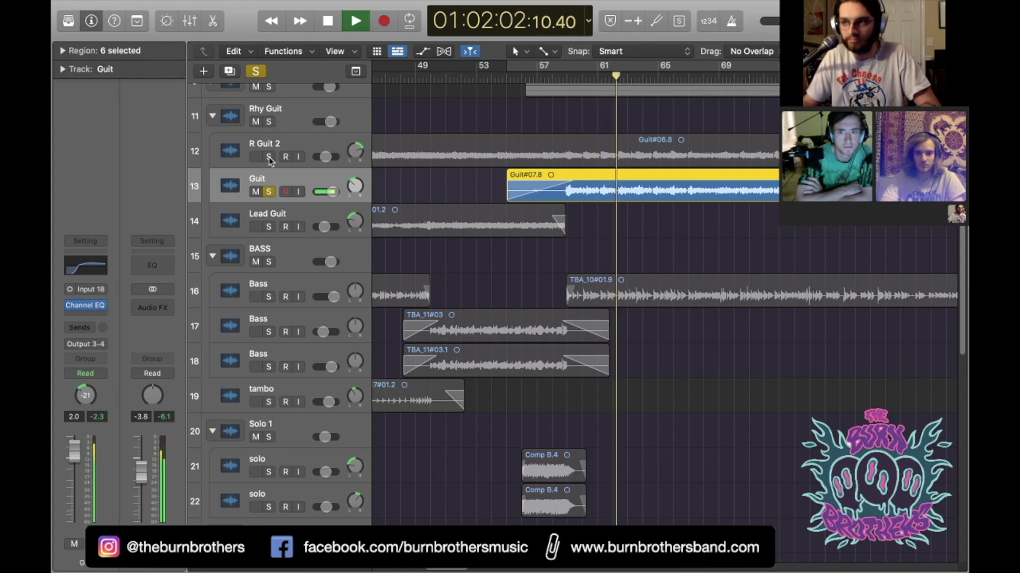
{"action": "left_click", "coordinate": [269, 156]}
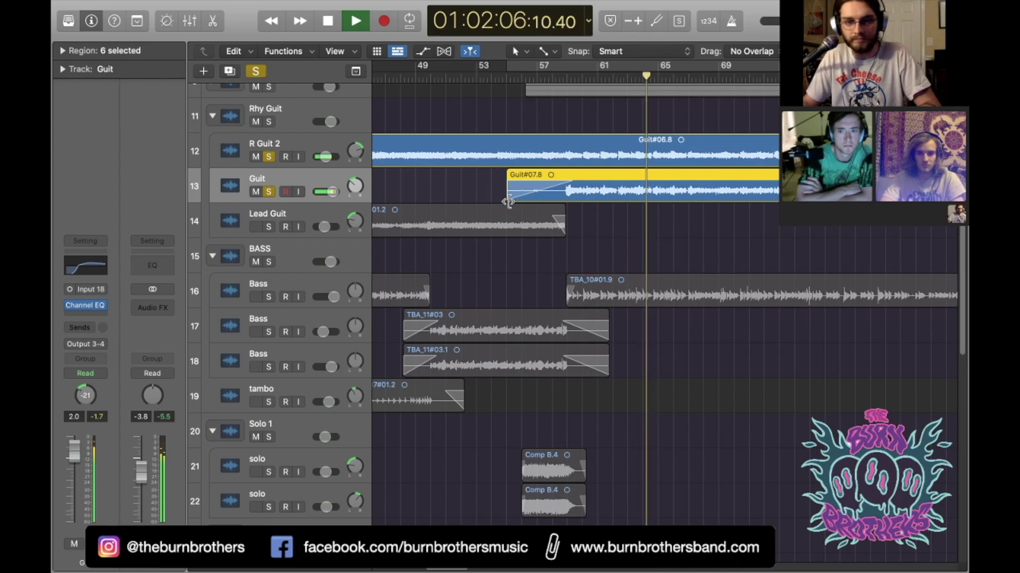
Step: Stop playback and move the playhead to Marker 2, just after Lead Guit comes back in
{"action": "key", "text": "space"}
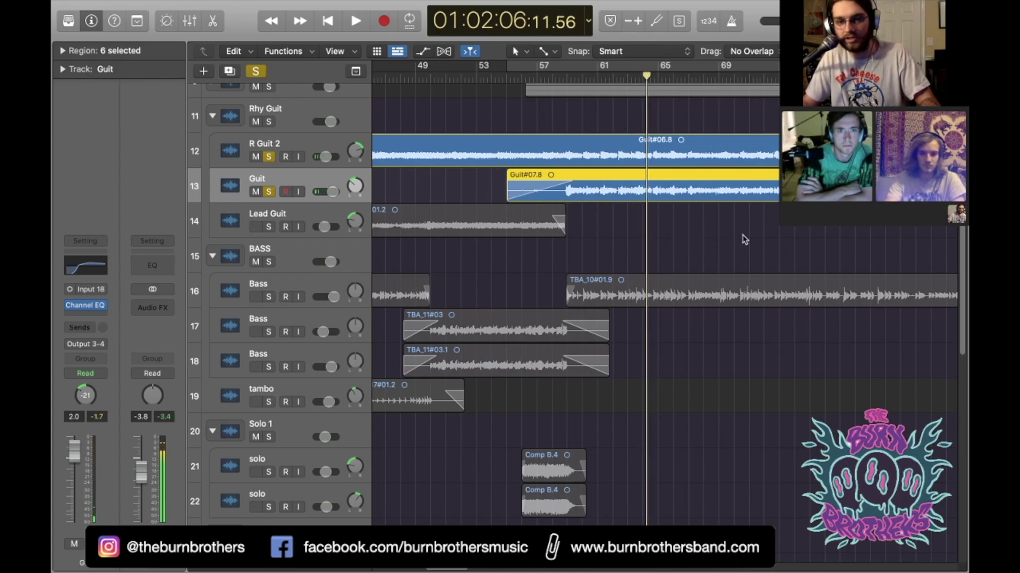
{"action": "key", "text": "super+Left"}
{"action": "key", "text": "super+Left"}
{"action": "key", "text": "super+Left"}
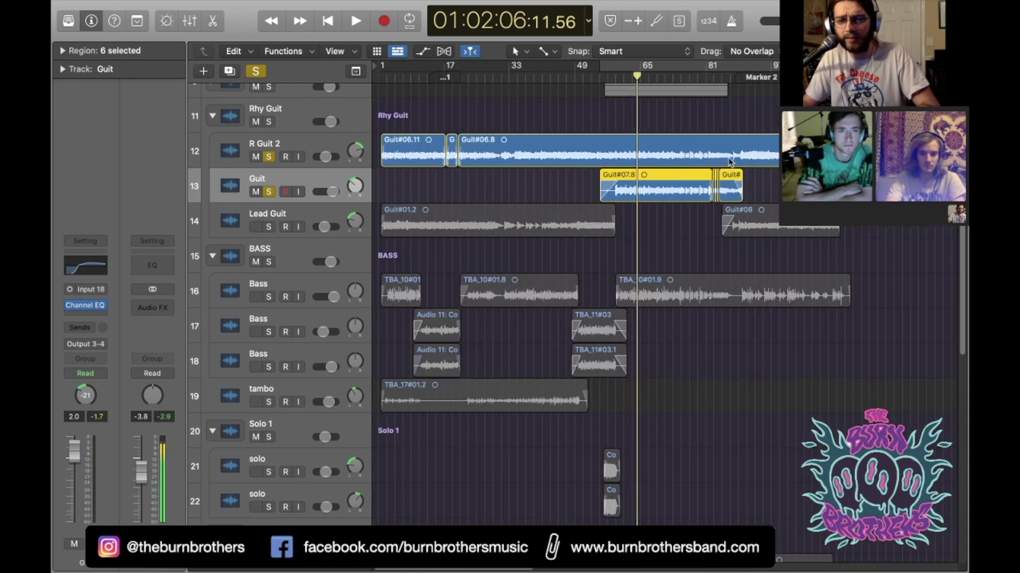
{"action": "key", "text": "alt+period"}
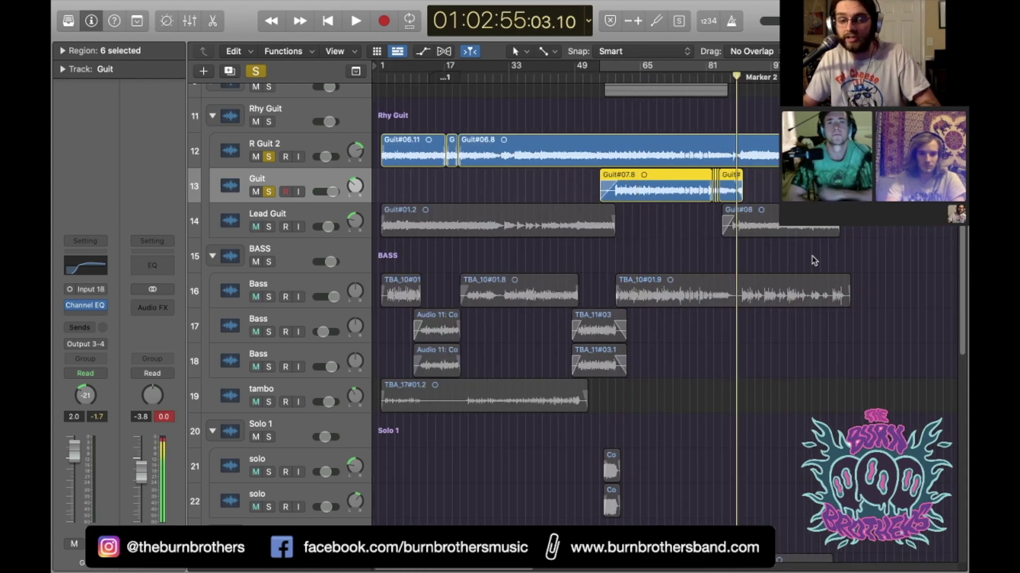
{"action": "key", "text": "super+Right"}
{"action": "key", "text": "super+Right"}
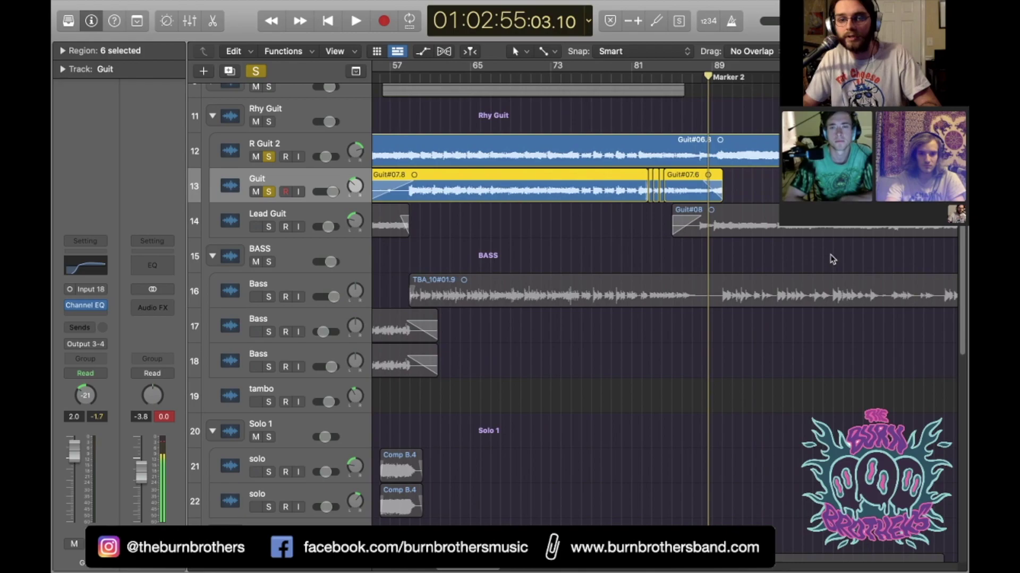
{"action": "scroll", "coordinate": [744, 254], "scroll_direction": "right", "scroll_amount": 5}
Step: Take Guit and R Guit 2 out of solo and audition Lead Guit alone from about bar 90
{"action": "left_click", "coordinate": [269, 191]}
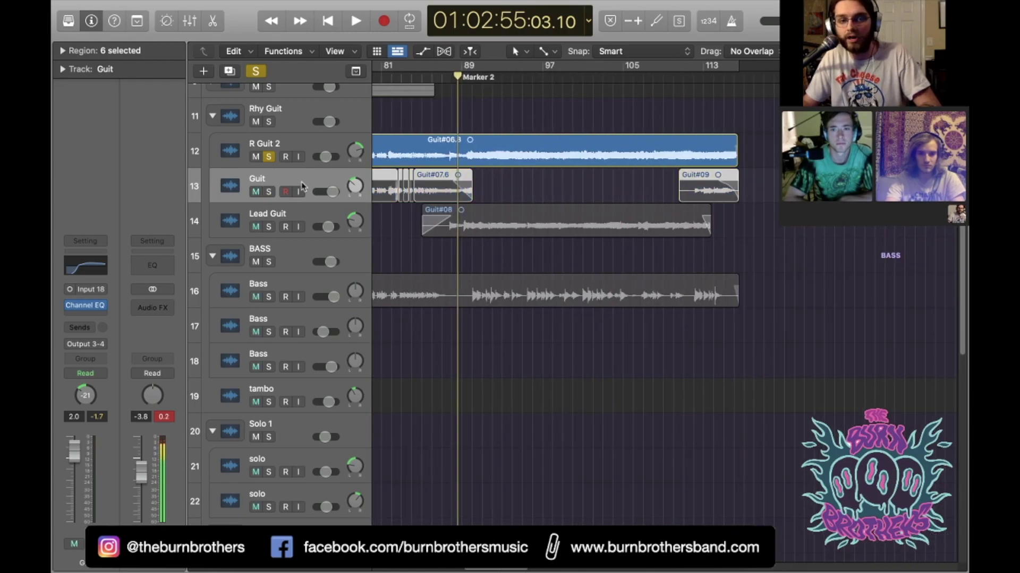
{"action": "left_click", "coordinate": [268, 227]}
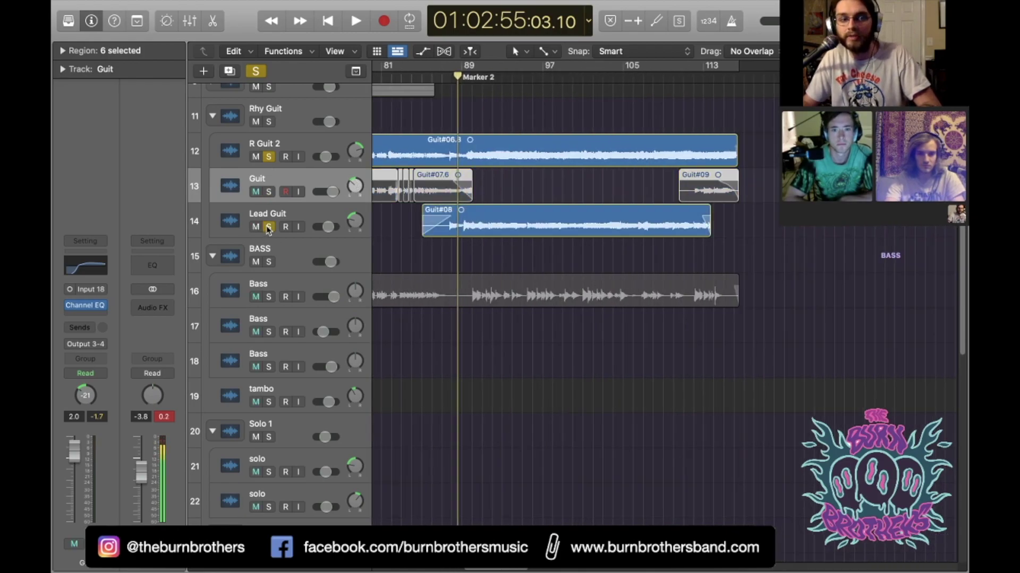
{"action": "left_click", "coordinate": [269, 157]}
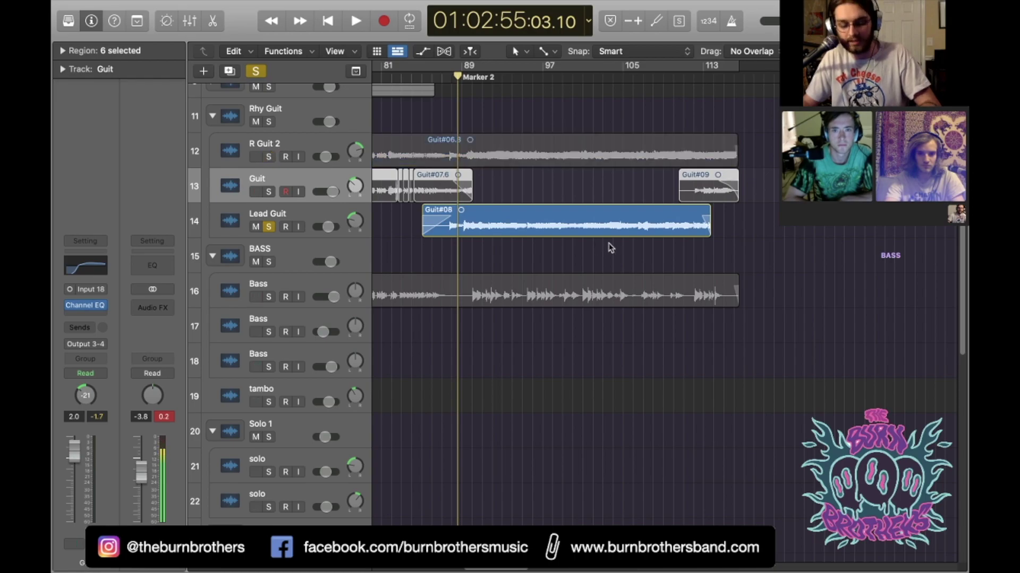
{"action": "key", "text": "super+Right"}
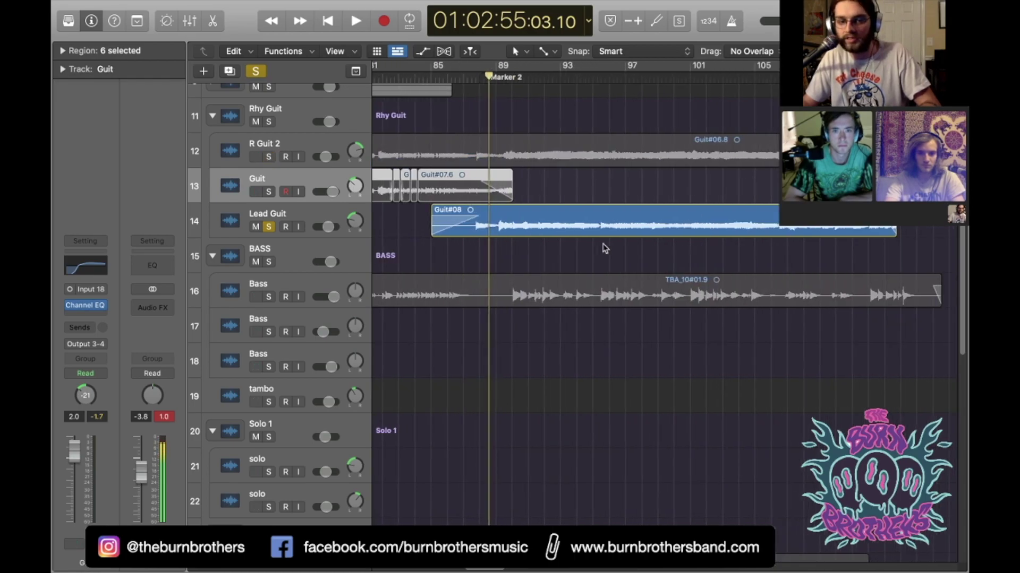
{"action": "left_click", "coordinate": [471, 76]}
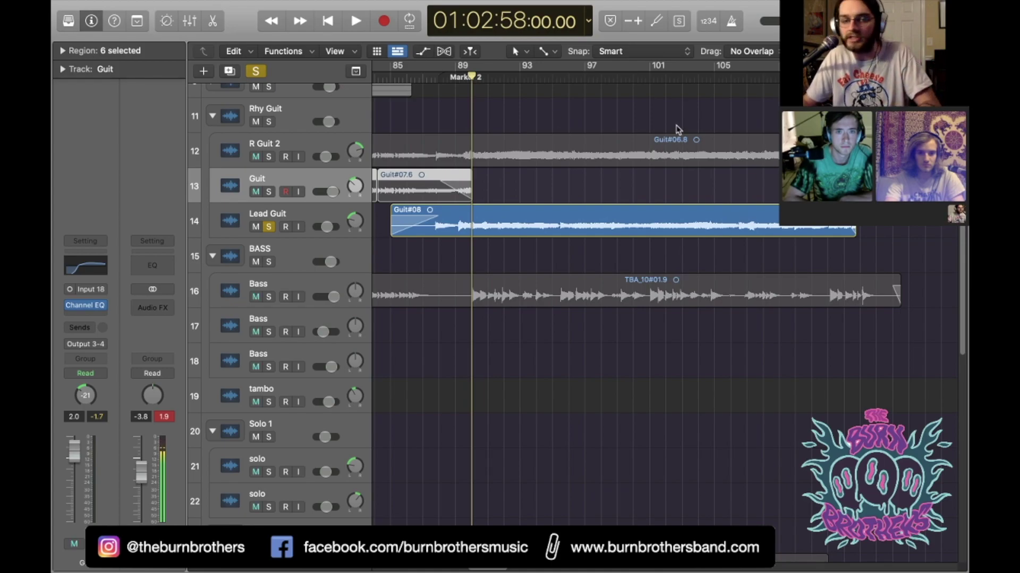
{"action": "key", "text": "space"}
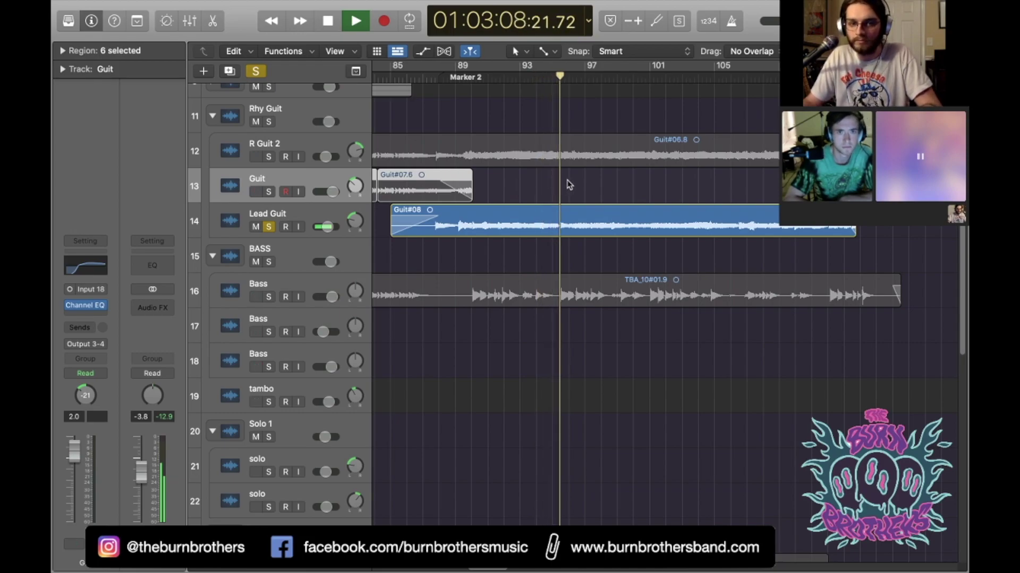
{"action": "key", "text": "space"}
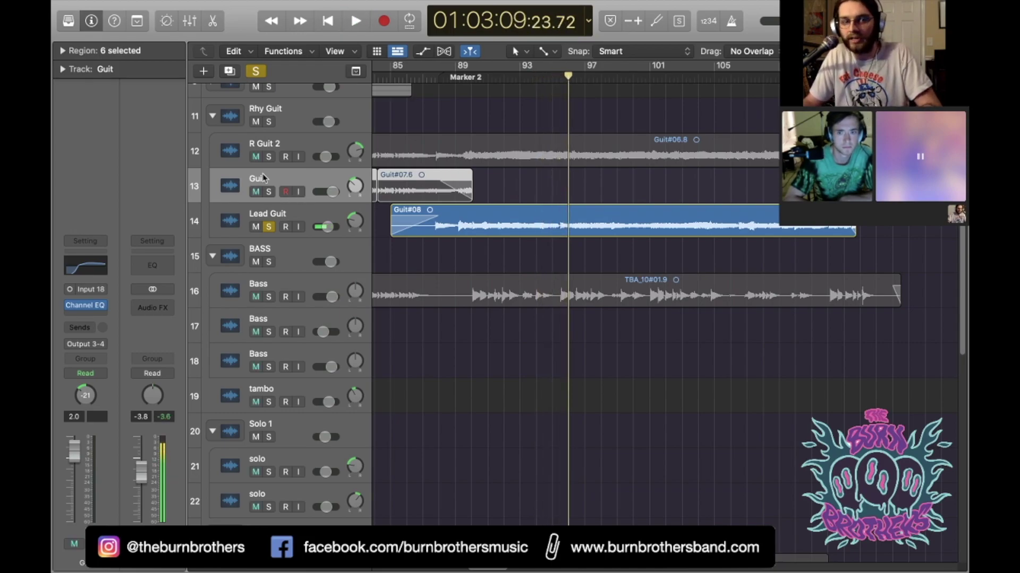
Step: Solo R Guit 2 alongside Lead Guit and place the playhead near bar 93
{"action": "left_click", "coordinate": [429, 139], "text": "shift"}
{"action": "left_click", "coordinate": [519, 78]}
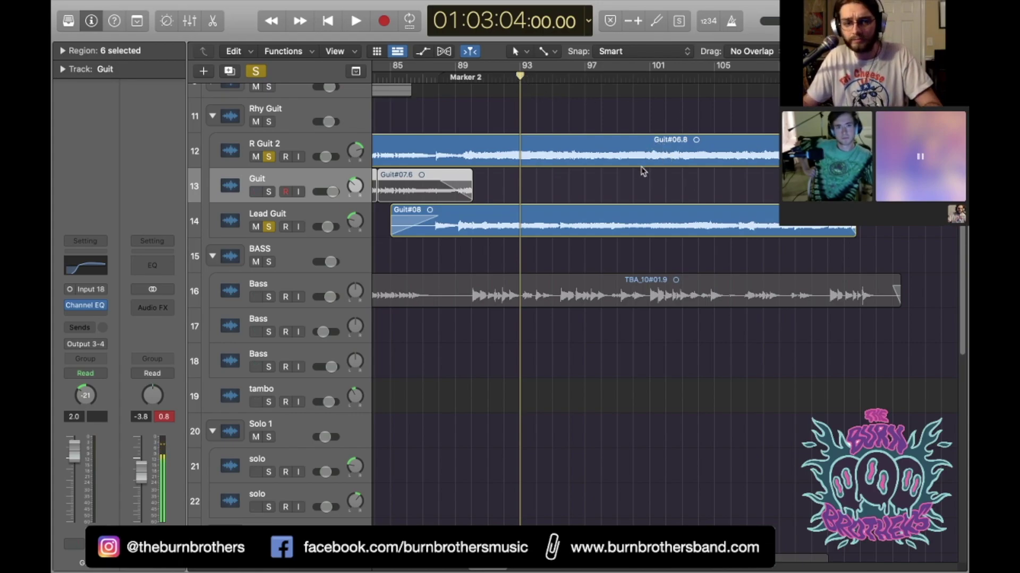
{"action": "key", "text": "super+Left"}
{"action": "key", "text": "super+Left"}
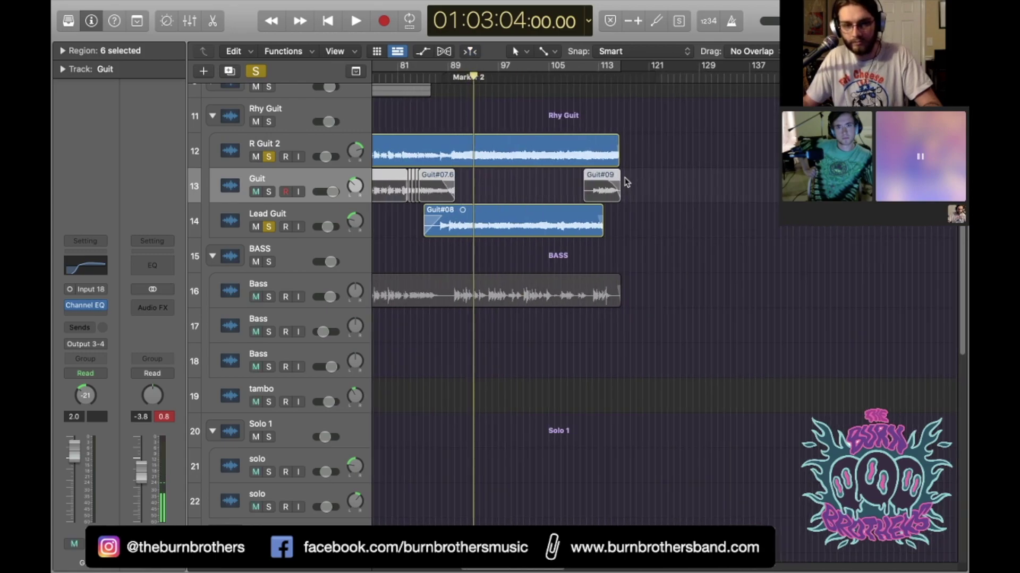
Step: Collapse the Rhy Guit track stack and solo Drums 1 and Drums 2
{"action": "scroll", "coordinate": [626, 182], "scroll_direction": "left", "scroll_amount": 10}
{"action": "key", "text": "super+Left"}
{"action": "key", "text": "super+Left"}
{"action": "key", "text": "super+Left"}
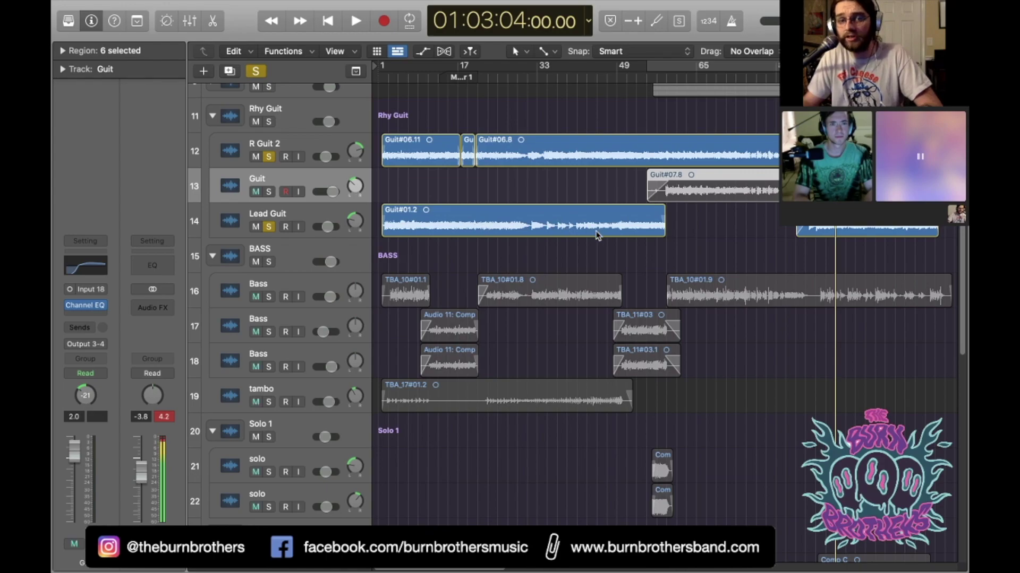
{"action": "left_click", "coordinate": [213, 117]}
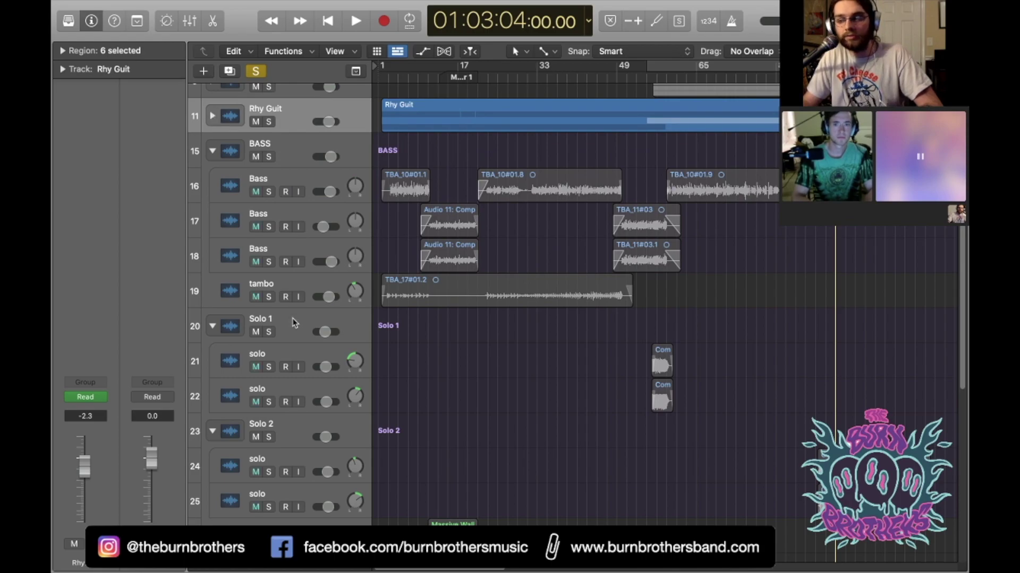
{"action": "scroll", "coordinate": [342, 257], "scroll_direction": "up", "scroll_amount": 2}
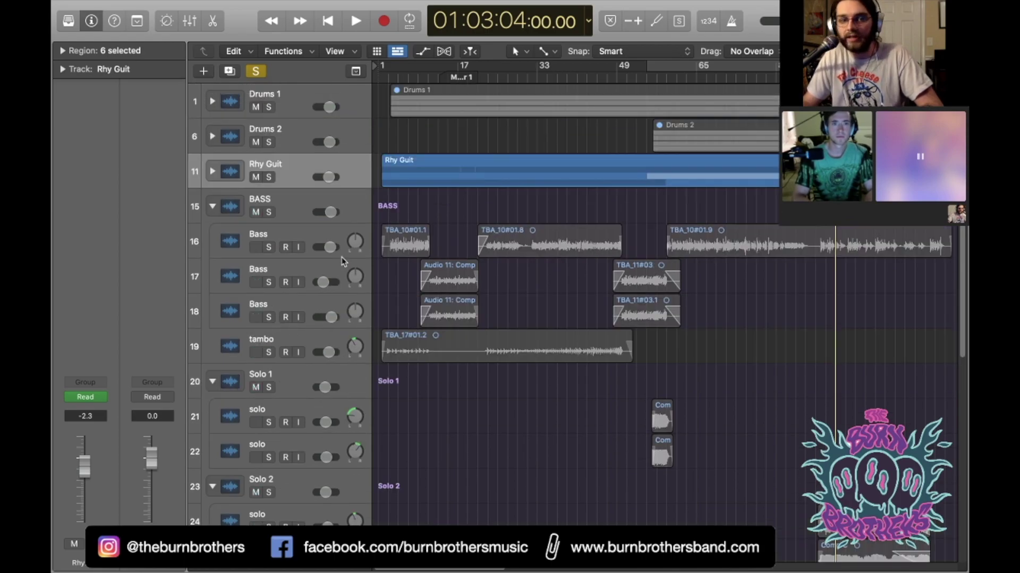
{"action": "left_click", "coordinate": [269, 142]}
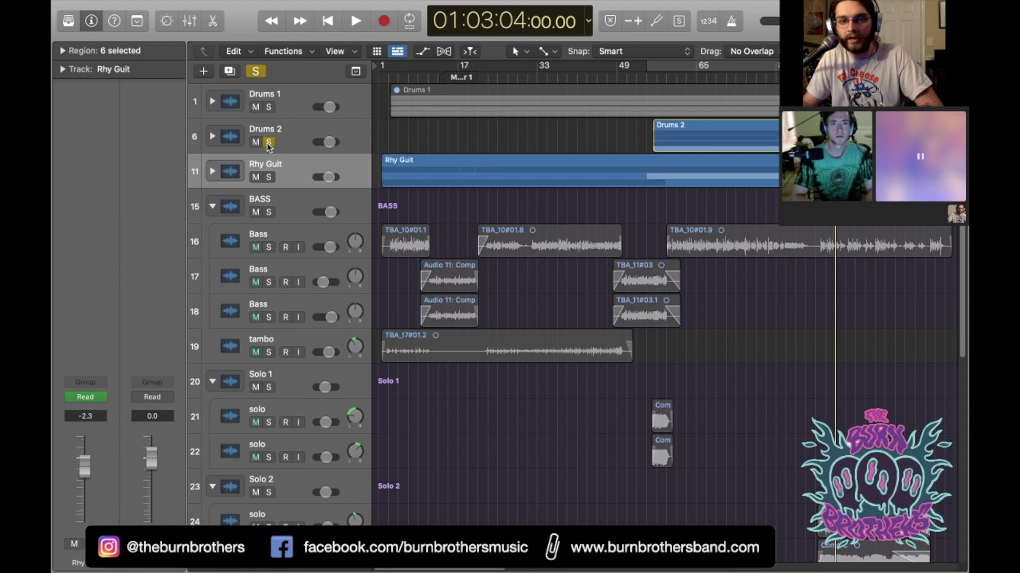
{"action": "left_click", "coordinate": [269, 107]}
Step: Audition from the start of Drums 1 near bar 3, adding the Rhy Guit stack to the solo during playback
{"action": "left_click", "coordinate": [390, 76]}
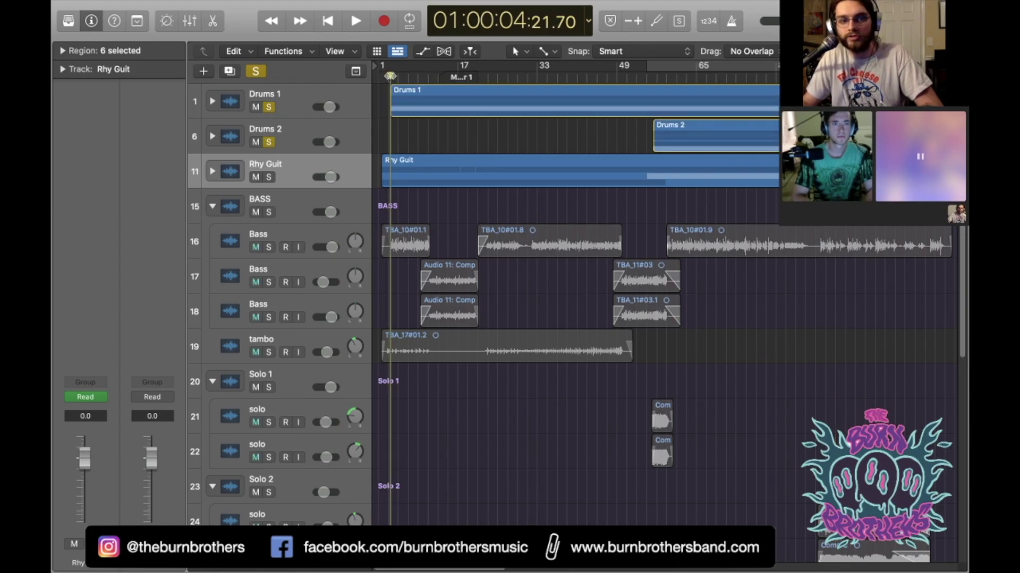
{"action": "key", "text": "space"}
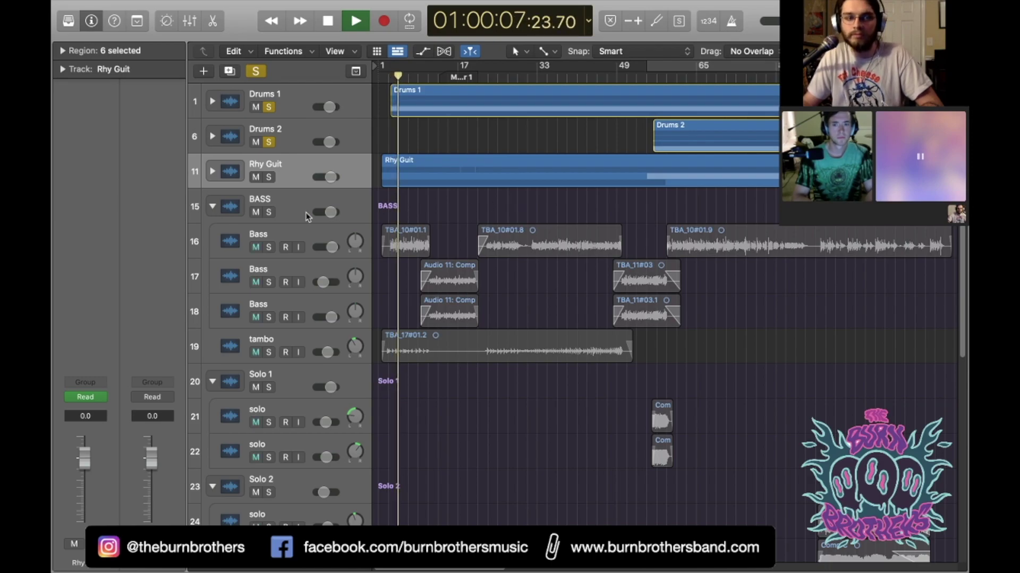
{"action": "left_click", "coordinate": [269, 177]}
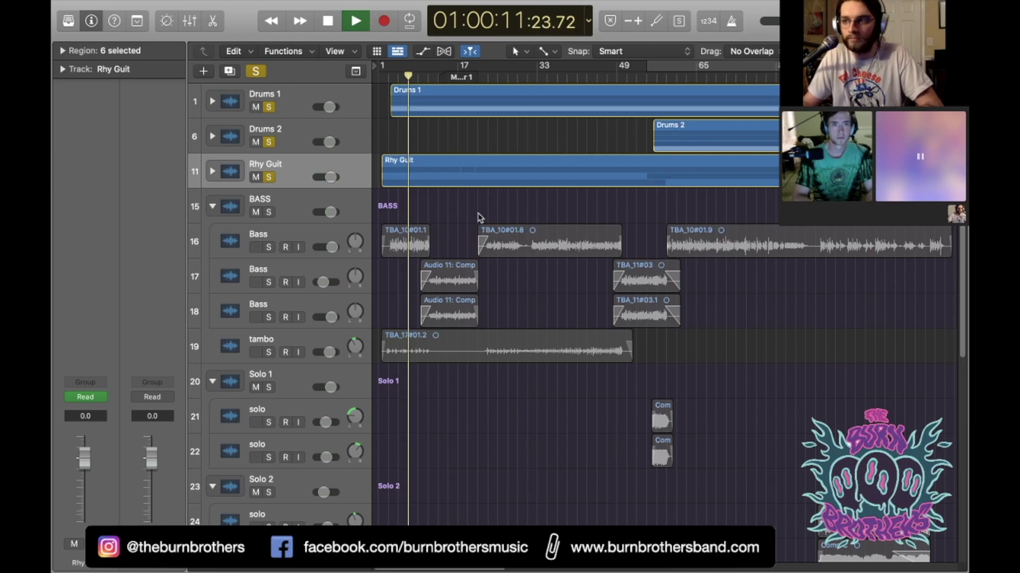
{"action": "key", "text": "space"}
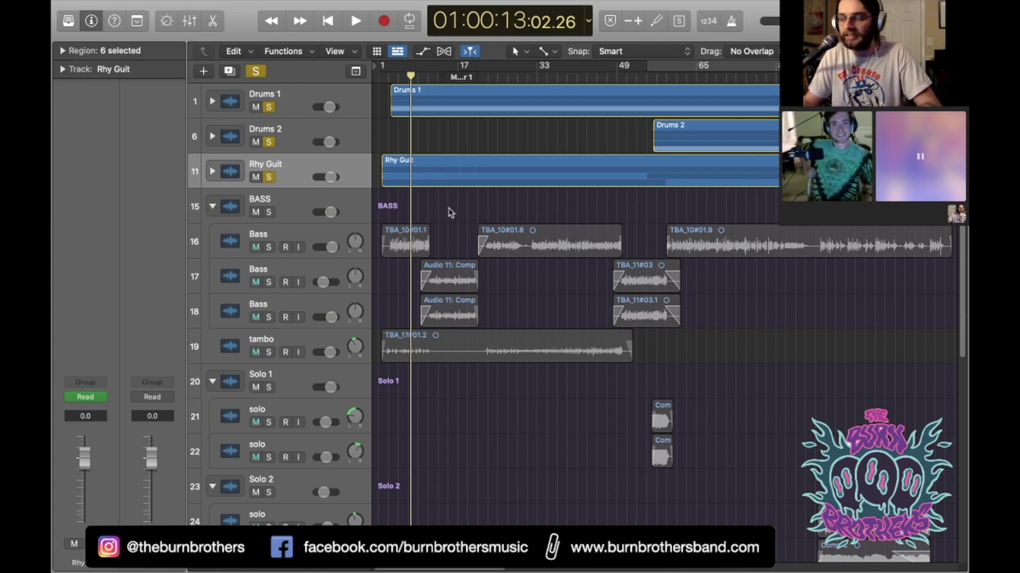
Step: Select the Solo 1 track stack and clear every active solo in the project
{"action": "scroll", "coordinate": [460, 217], "scroll_direction": "down", "scroll_amount": 4}
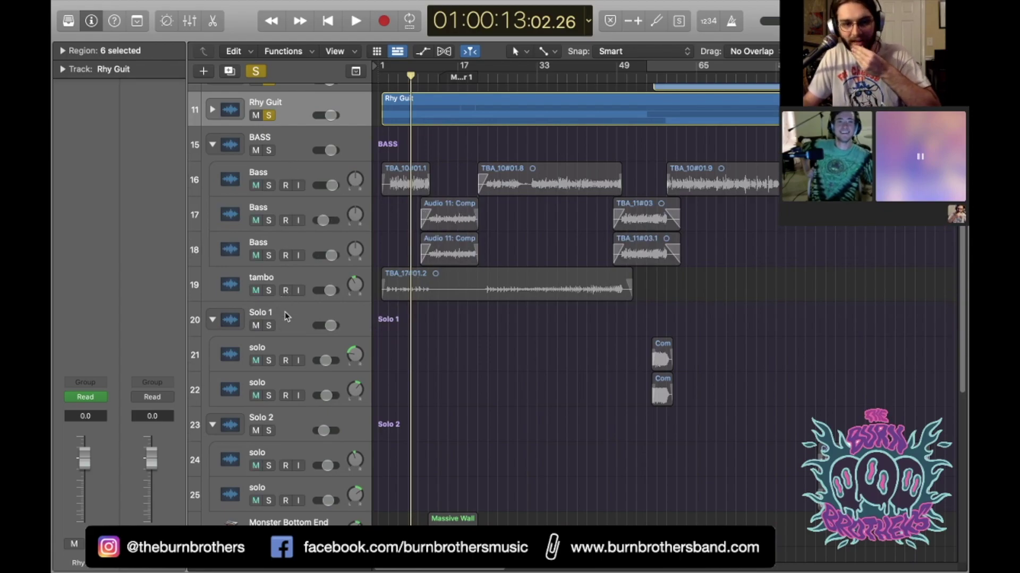
{"action": "left_click", "coordinate": [291, 325]}
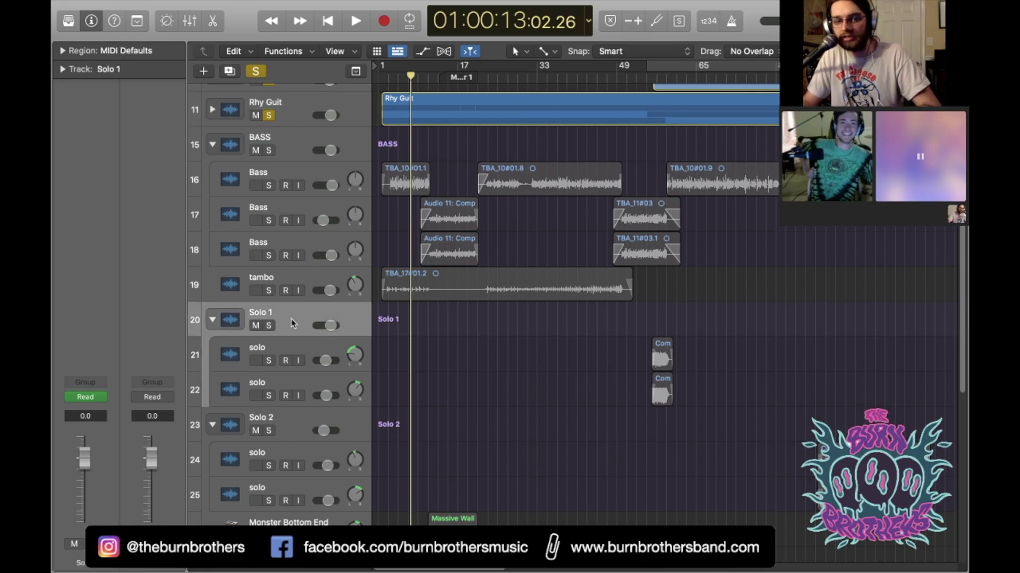
{"action": "scroll", "coordinate": [598, 337], "scroll_direction": "down", "scroll_amount": 1}
{"action": "scroll", "coordinate": [319, 299], "scroll_direction": "up", "scroll_amount": 3}
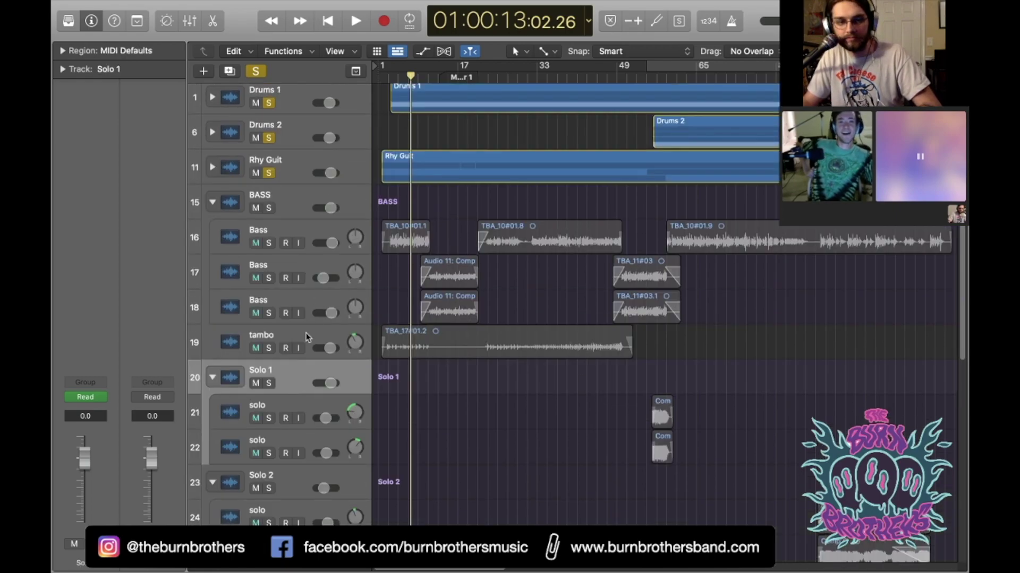
{"action": "scroll", "coordinate": [412, 369], "scroll_direction": "down", "scroll_amount": 2}
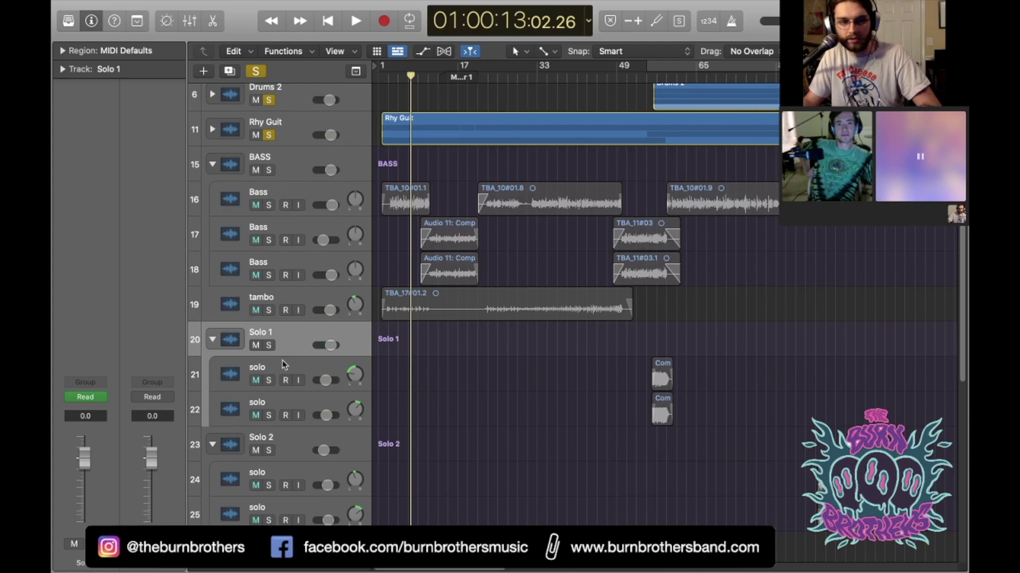
{"action": "left_click", "coordinate": [687, 396], "text": "ctrl+alt"}
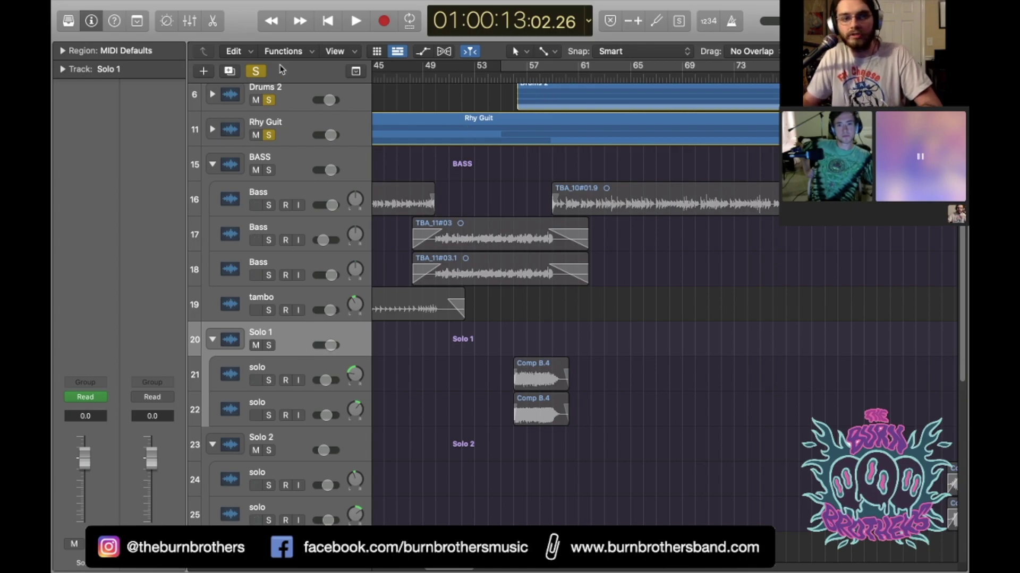
{"action": "left_click", "coordinate": [255, 71]}
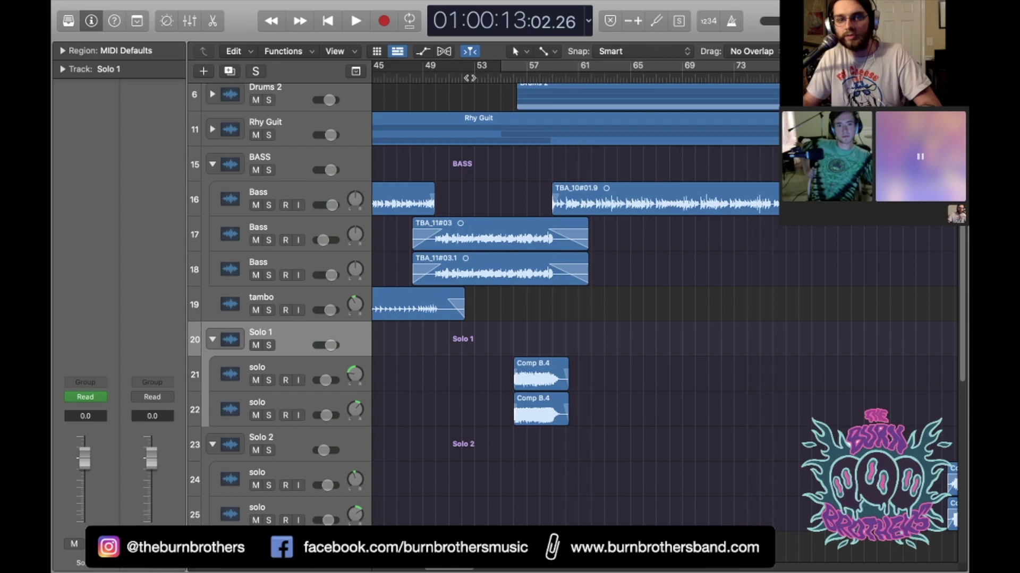
Step: Briefly play the full mix from about bar 52, ahead of the Comp B.4 solo regions
{"action": "left_click", "coordinate": [470, 78]}
{"action": "key", "text": "space"}
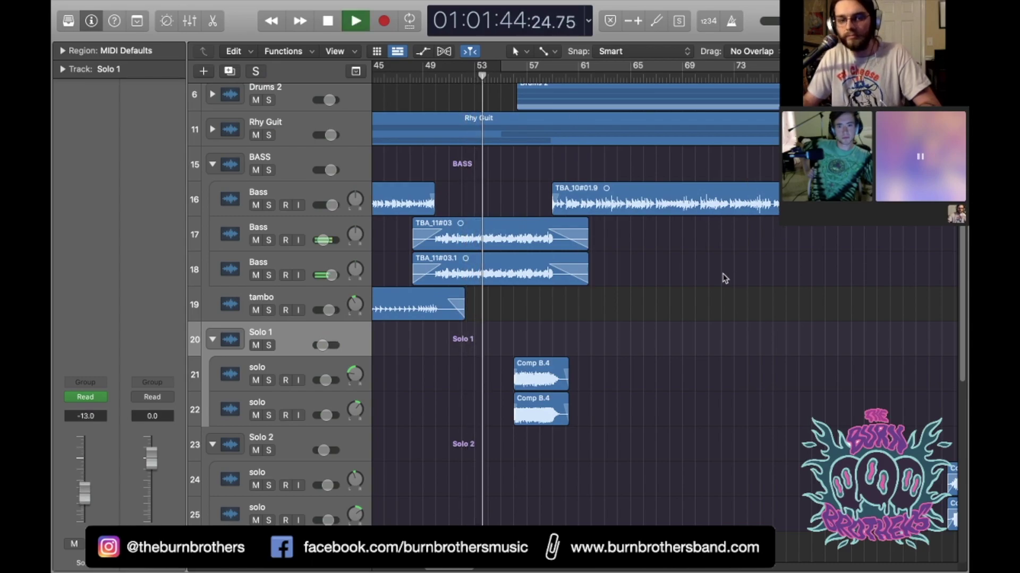
{"action": "key", "text": "space"}
Step: Solo the Solo 1 stack and audition its two solo tracks through the Comp B.4 regions
{"action": "left_click", "coordinate": [270, 346]}
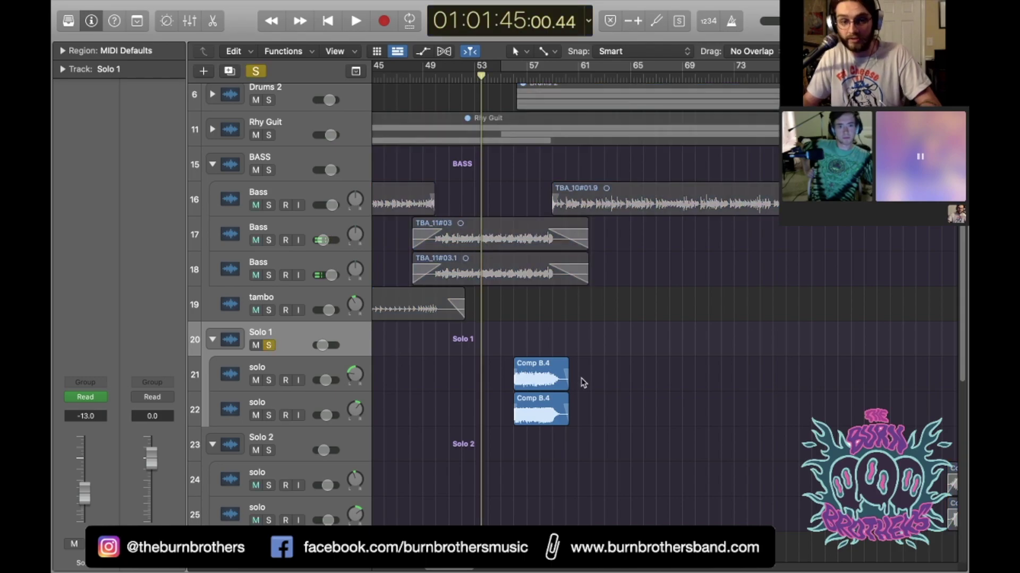
{"action": "scroll", "coordinate": [406, 416], "scroll_direction": "down", "scroll_amount": 6}
{"action": "scroll", "coordinate": [536, 341], "scroll_direction": "up", "scroll_amount": 3}
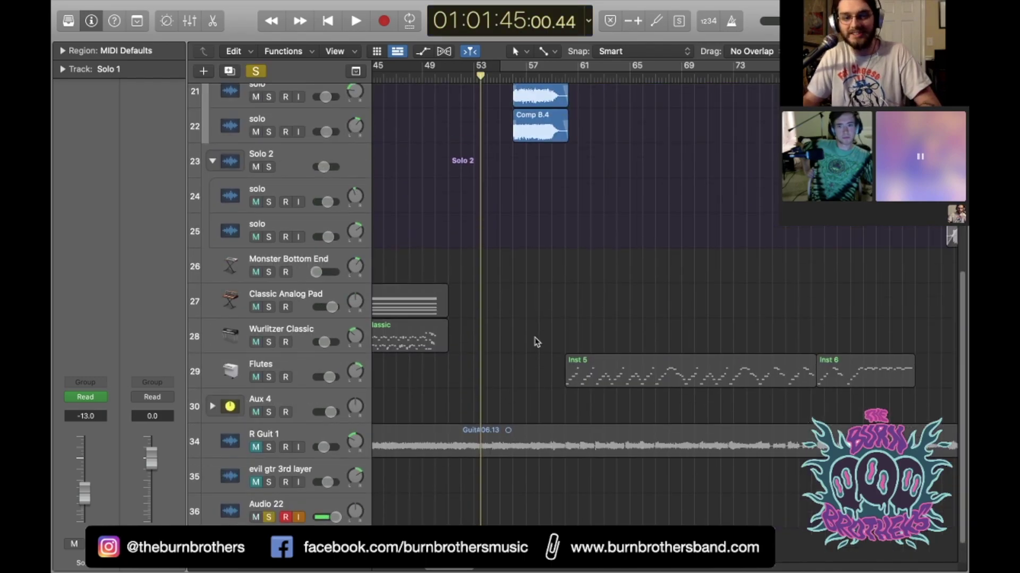
{"action": "scroll", "coordinate": [560, 312], "scroll_direction": "up", "scroll_amount": 5}
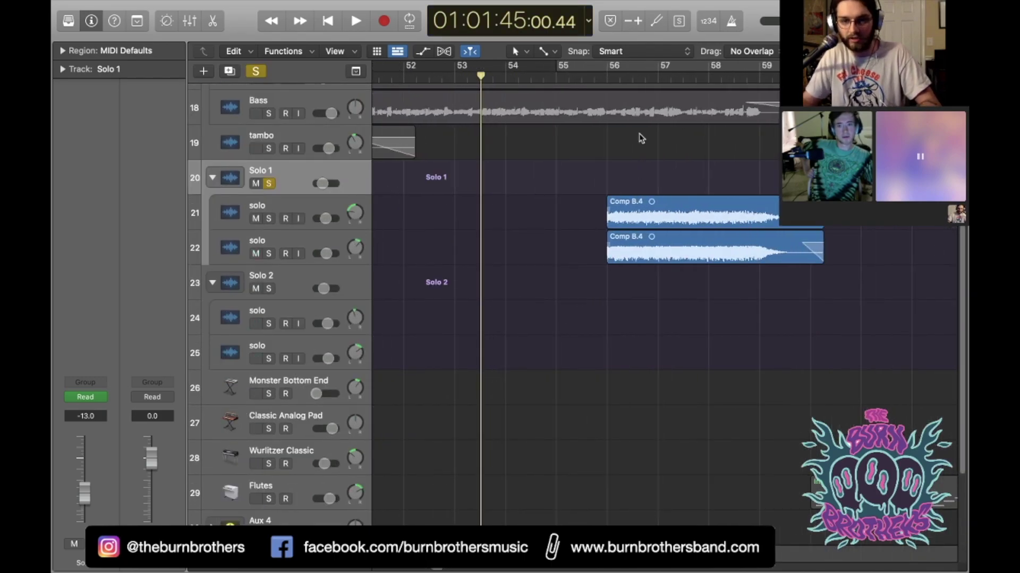
{"action": "key", "text": "shift+space"}
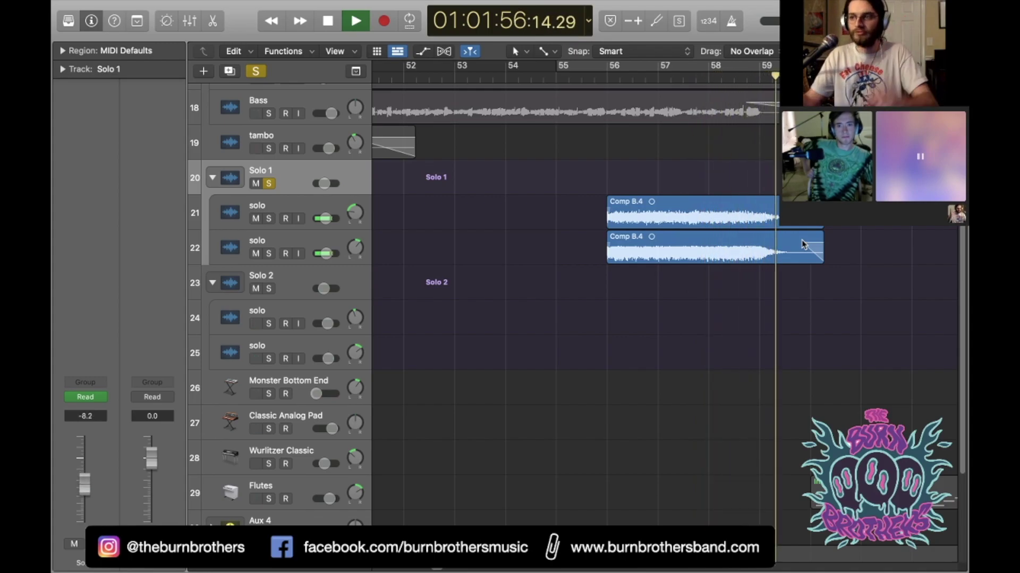
{"action": "key", "text": "space"}
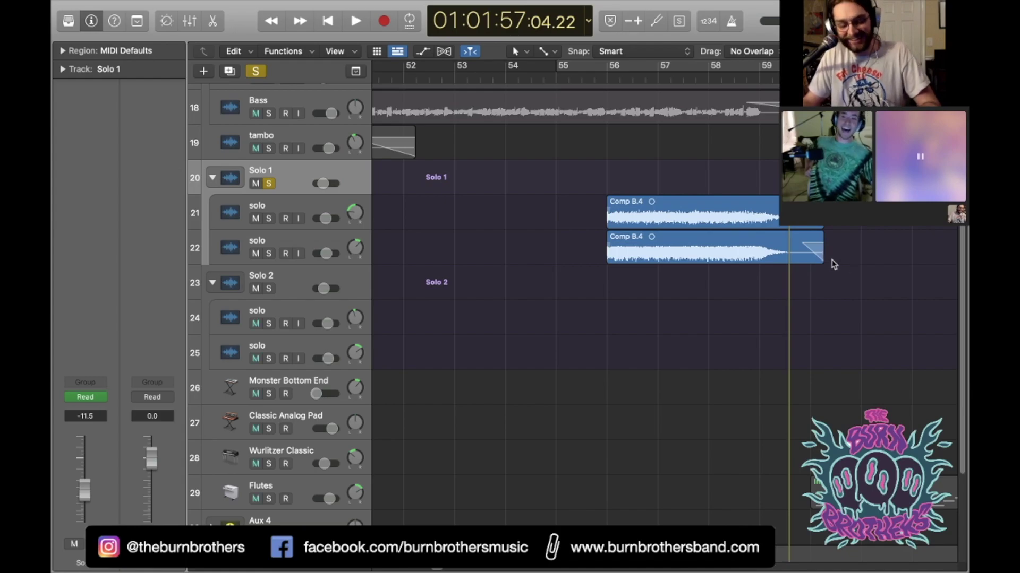
{"action": "scroll", "coordinate": [855, 272], "scroll_direction": "up", "scroll_amount": 3}
{"action": "key", "text": "super+Left"}
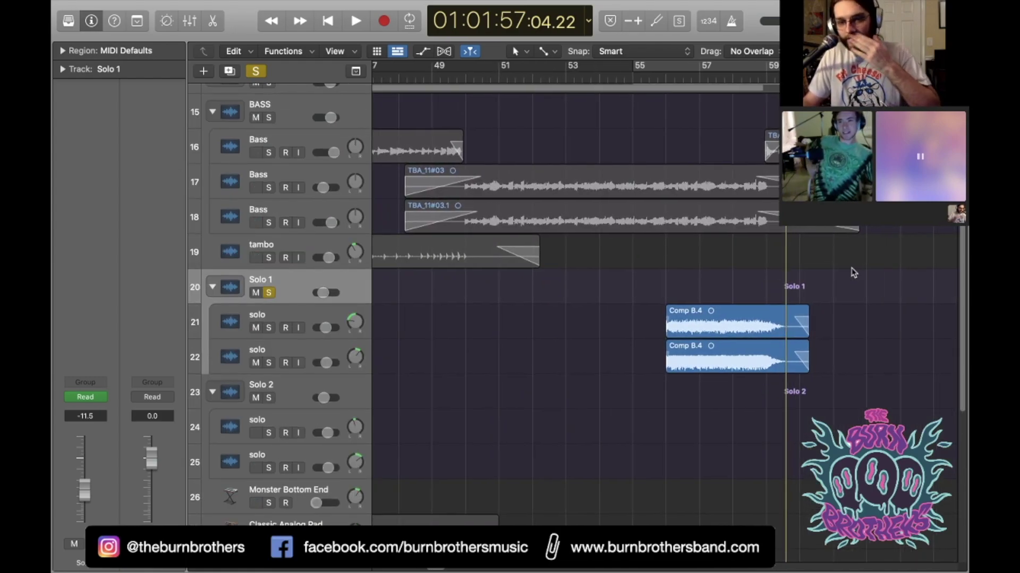
{"action": "scroll", "coordinate": [852, 273], "scroll_direction": "up", "scroll_amount": 2}
{"action": "scroll", "coordinate": [853, 273], "scroll_direction": "up", "scroll_amount": 1}
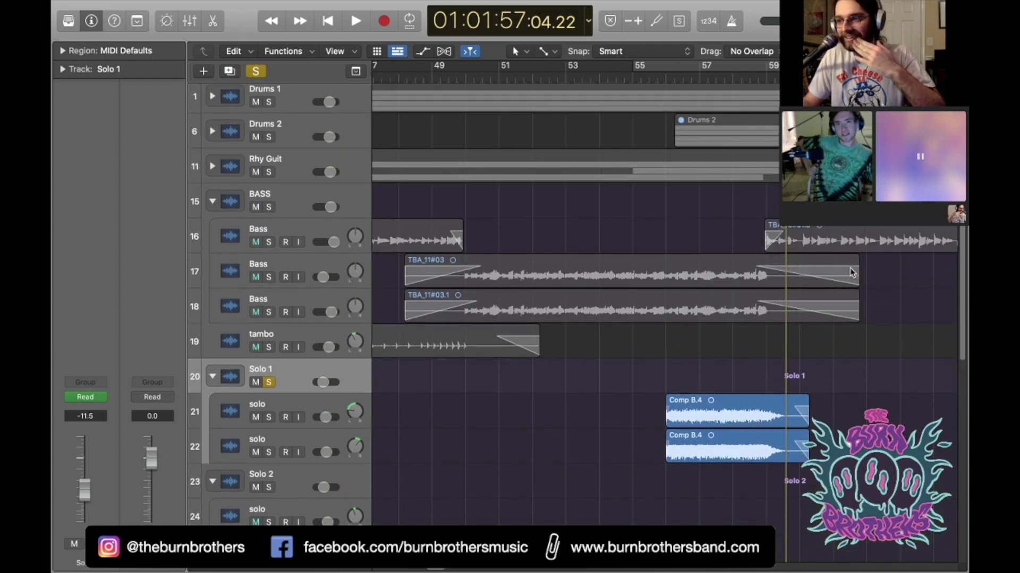
Step: Examine where the Comp B.4 solo regions sit within the wider arrangement
{"action": "key", "text": "super+Left"}
{"action": "key", "text": "super+Left"}
{"action": "key", "text": "super+Left"}
{"action": "key", "text": "super+Left"}
{"action": "key", "text": "super+Left"}
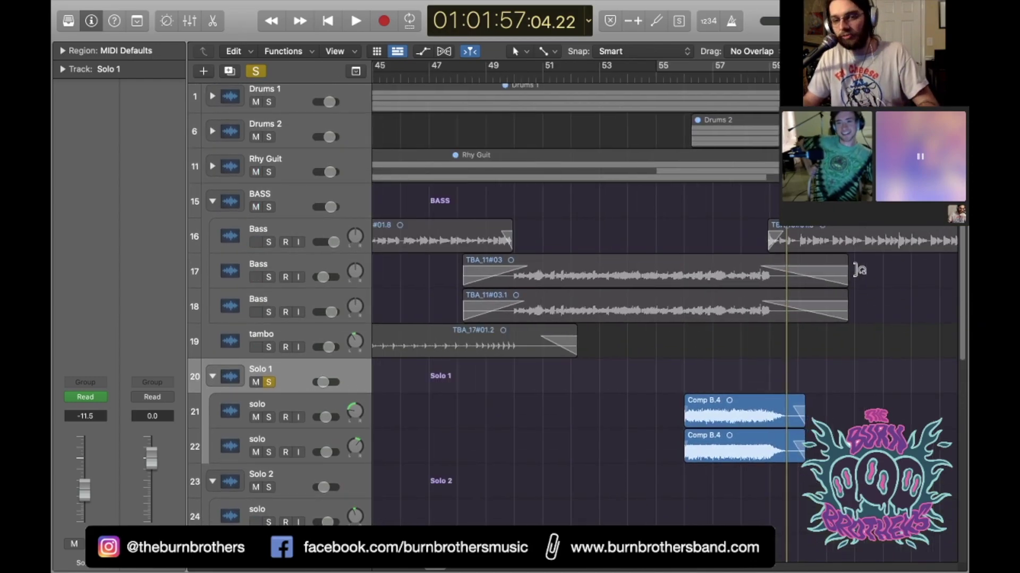
{"action": "key", "text": "super+Left"}
{"action": "key", "text": "super+Left"}
{"action": "key", "text": "super+Left"}
{"action": "key", "text": "super+Left"}
{"action": "key", "text": "super+Left"}
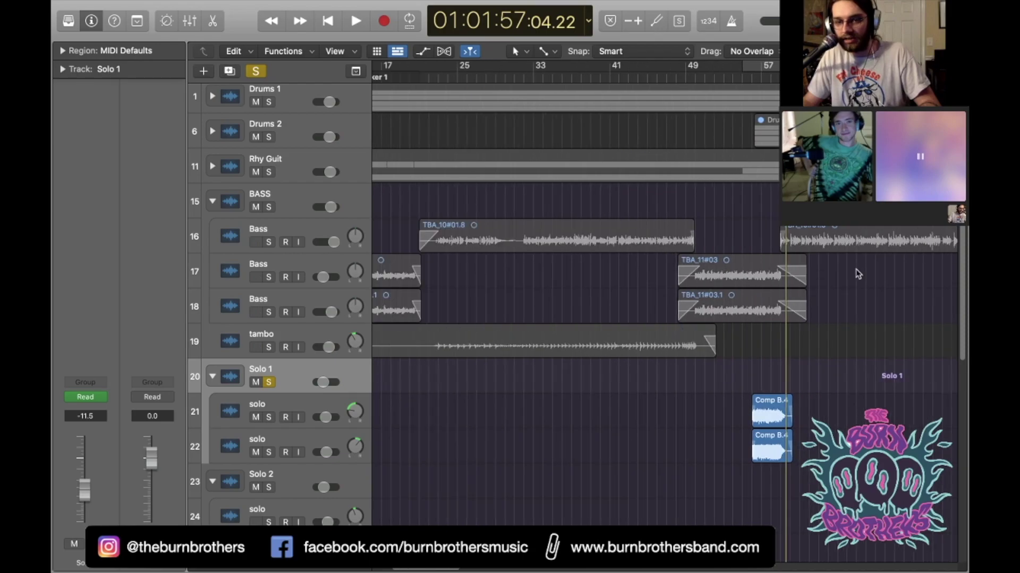
{"action": "scroll", "coordinate": [859, 274], "scroll_direction": "right", "scroll_amount": 8}
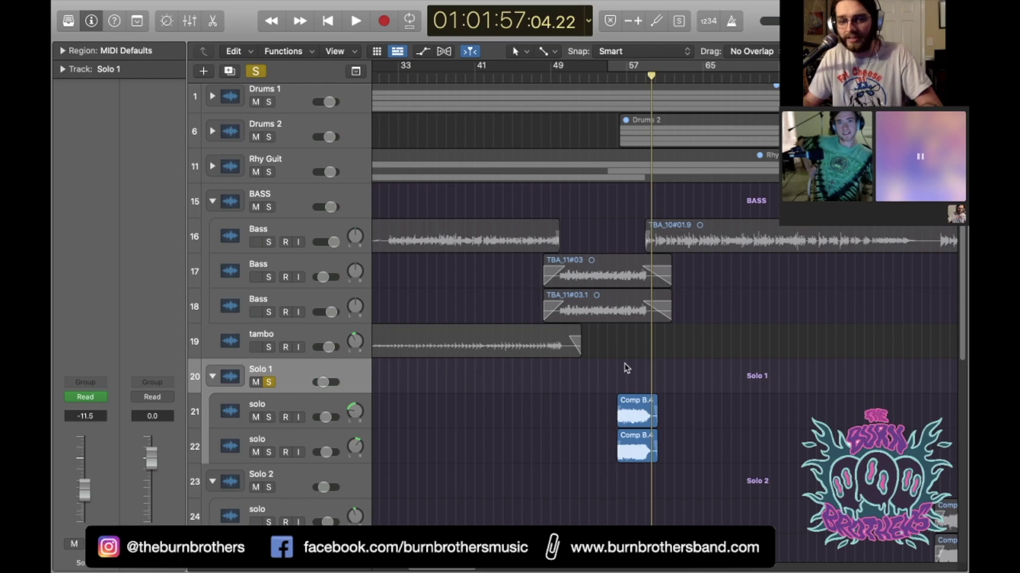
Step: Add the Rhy Guit, Drums 2 and Drums 1 stacks to the solo alongside Solo 1
{"action": "left_click", "coordinate": [622, 389], "text": "ctrl+alt"}
{"action": "key", "text": "super+Right"}
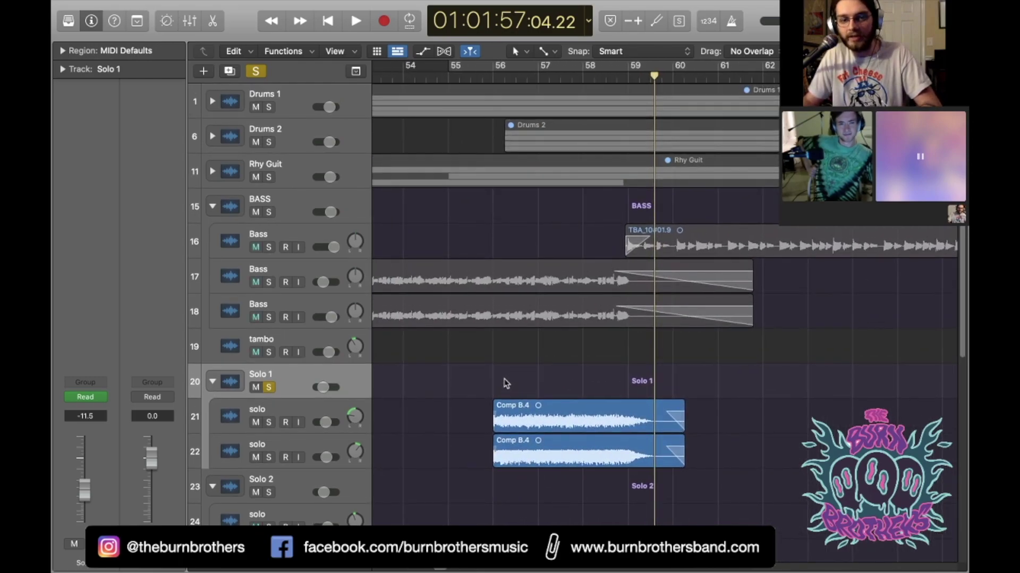
{"action": "left_click", "coordinate": [270, 177]}
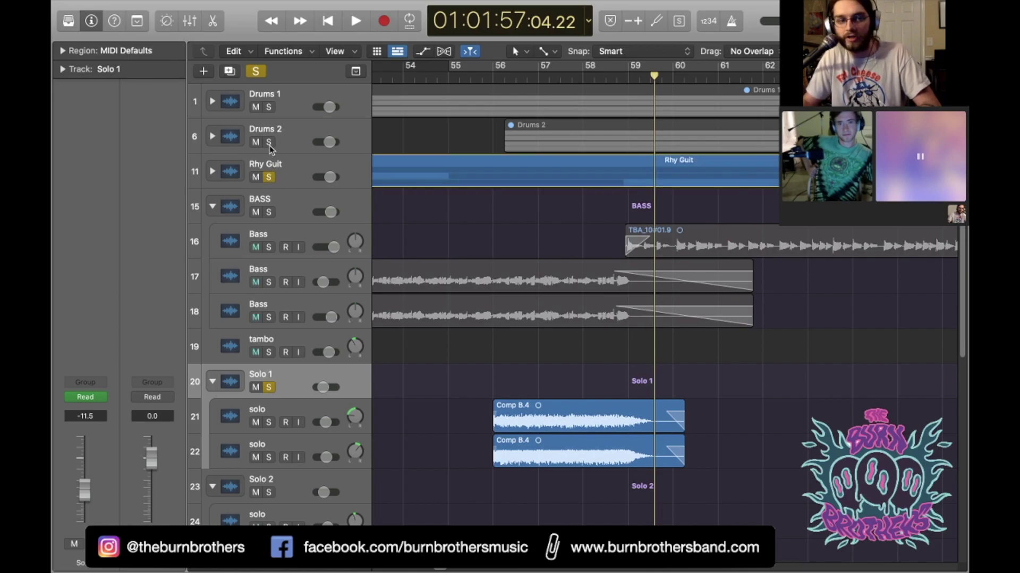
{"action": "left_click", "coordinate": [269, 142]}
{"action": "left_click", "coordinate": [270, 107]}
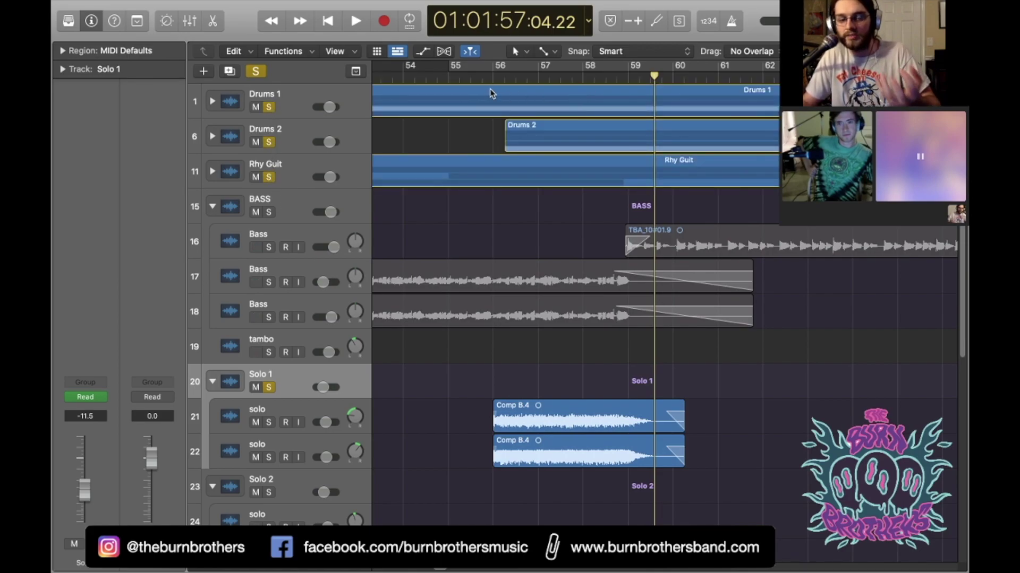
Step: Audition the Comp B.4 solo with the drums and rhythm guitars from just before bar 56
{"action": "left_click", "coordinate": [481, 75]}
{"action": "key", "text": "space"}
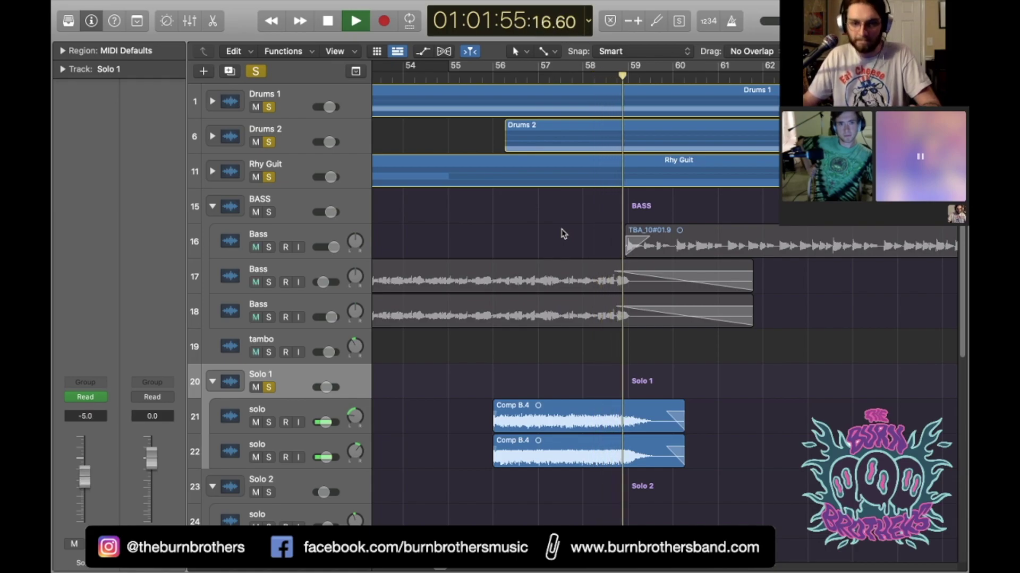
{"action": "key", "text": "space"}
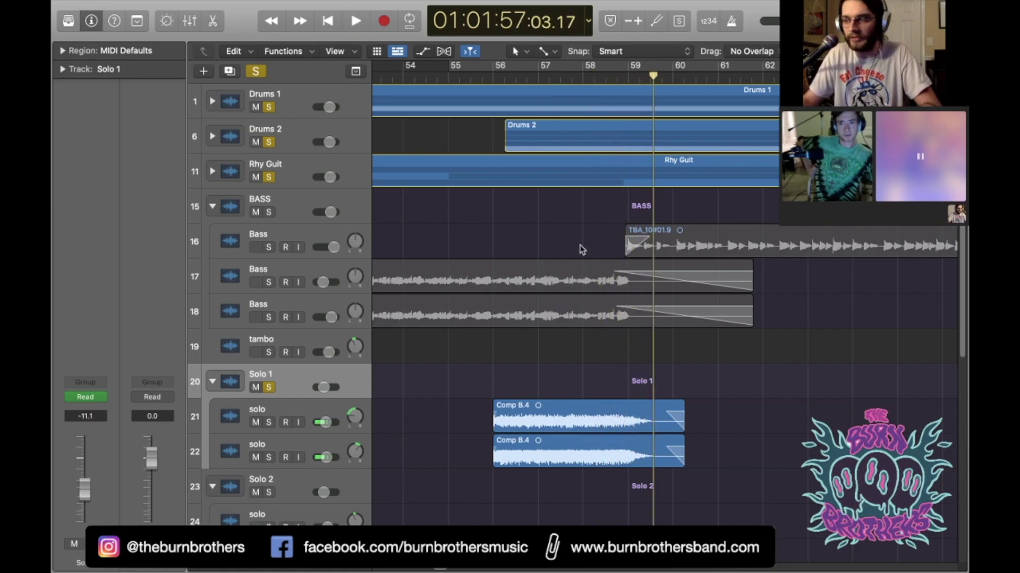
Step: Solo the Solo 2 stack and take Drums 1, Drums 2 and Rhy Guit out of the solo
{"action": "scroll", "coordinate": [712, 387], "scroll_direction": "down", "scroll_amount": 10}
{"action": "scroll", "coordinate": [559, 385], "scroll_direction": "down", "scroll_amount": 3}
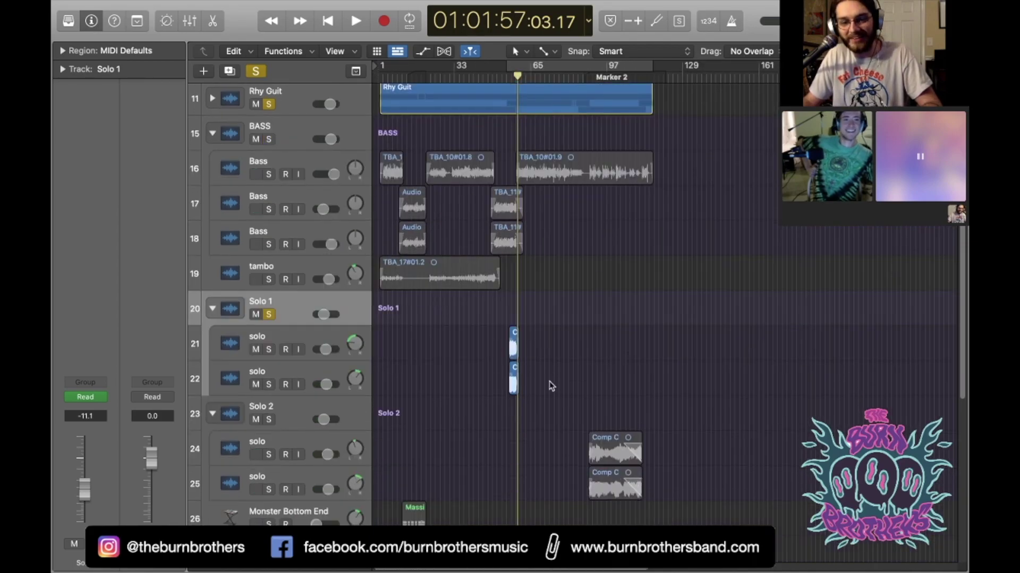
{"action": "left_click", "coordinate": [269, 420]}
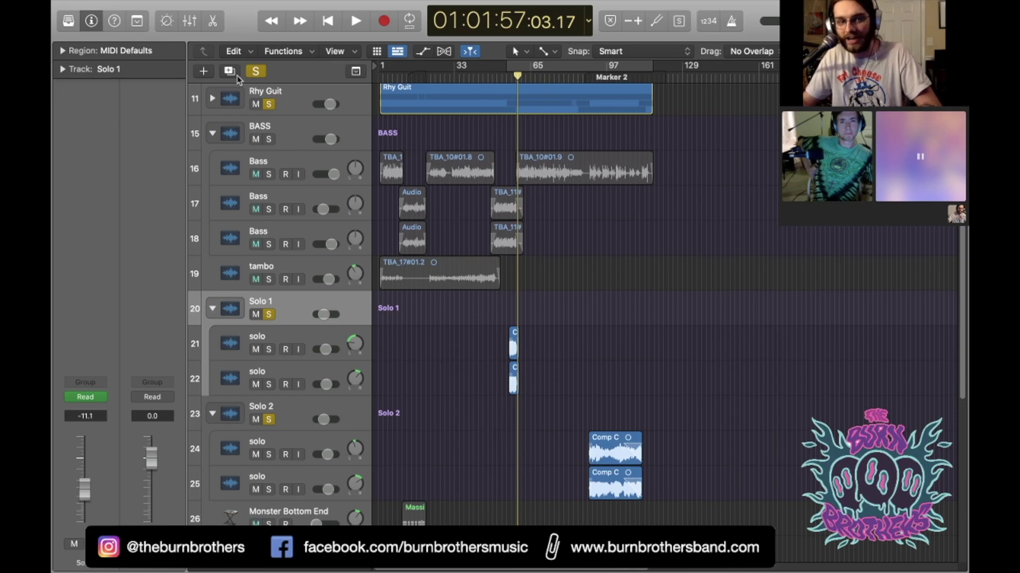
{"action": "scroll", "coordinate": [274, 122], "scroll_direction": "up", "scroll_amount": 3}
{"action": "left_click", "coordinate": [269, 108]}
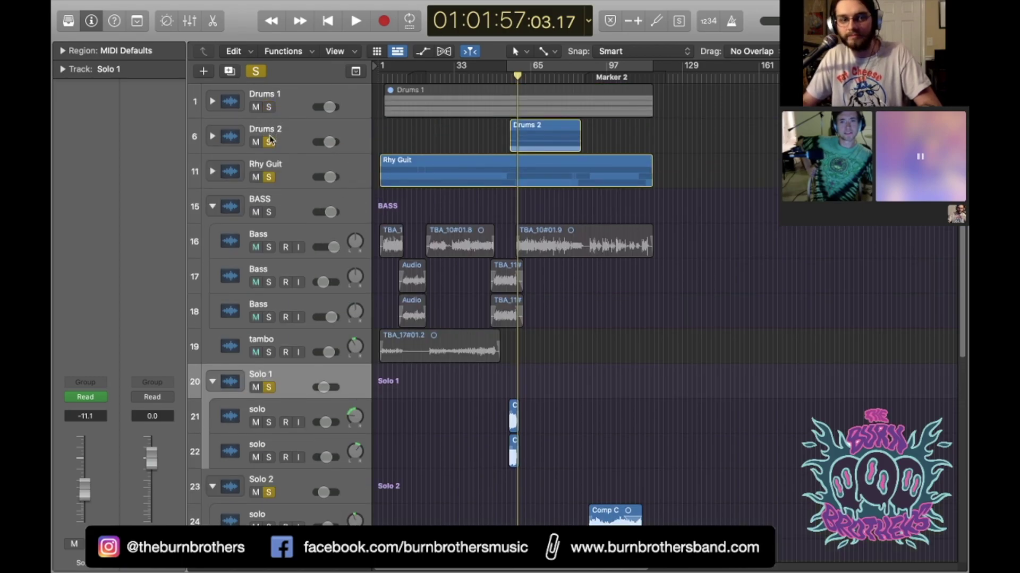
{"action": "left_click", "coordinate": [269, 142]}
{"action": "left_click", "coordinate": [269, 177]}
Step: Move the playhead to Marker 2, at the start of the Comp C regions on the Solo 2 tracks
{"action": "scroll", "coordinate": [616, 383], "scroll_direction": "down", "scroll_amount": 5}
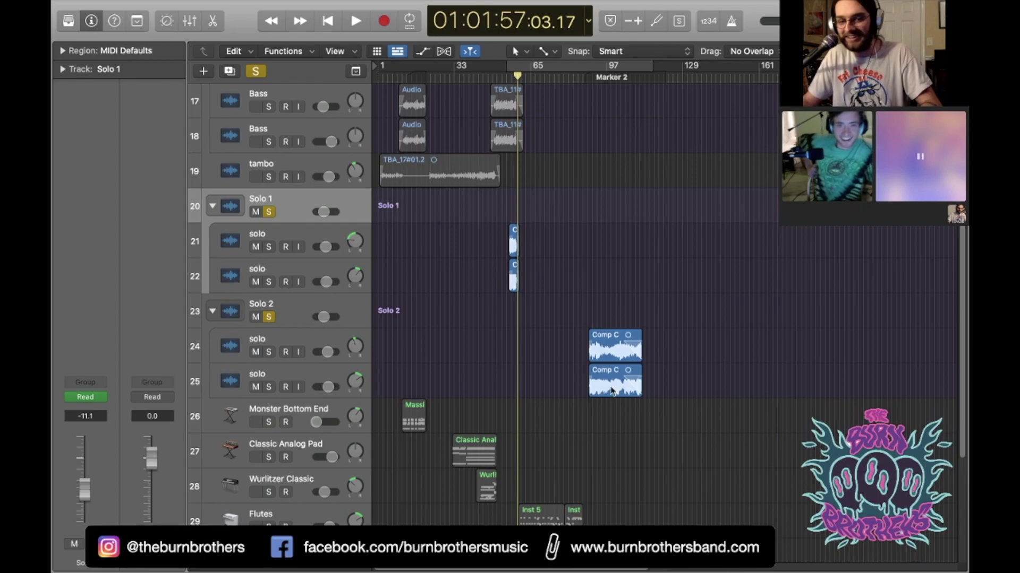
{"action": "key", "text": "super+Right"}
{"action": "key", "text": "super+Right"}
{"action": "scroll", "coordinate": [623, 391], "scroll_direction": "right", "scroll_amount": 3}
{"action": "scroll", "coordinate": [624, 392], "scroll_direction": "right", "scroll_amount": 2}
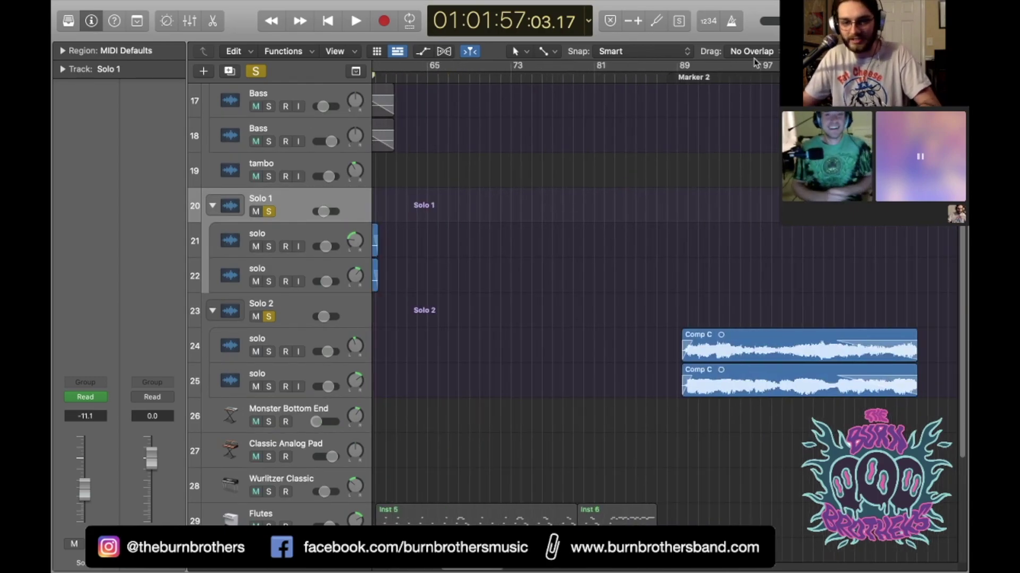
{"action": "key", "text": "alt+period"}
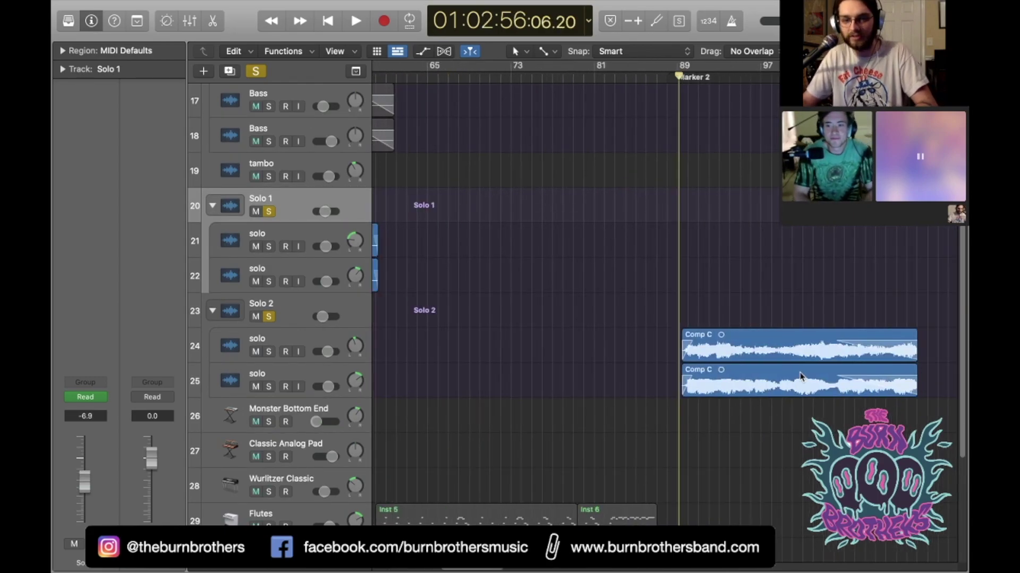
{"action": "scroll", "coordinate": [717, 423], "scroll_direction": "right", "scroll_amount": 2}
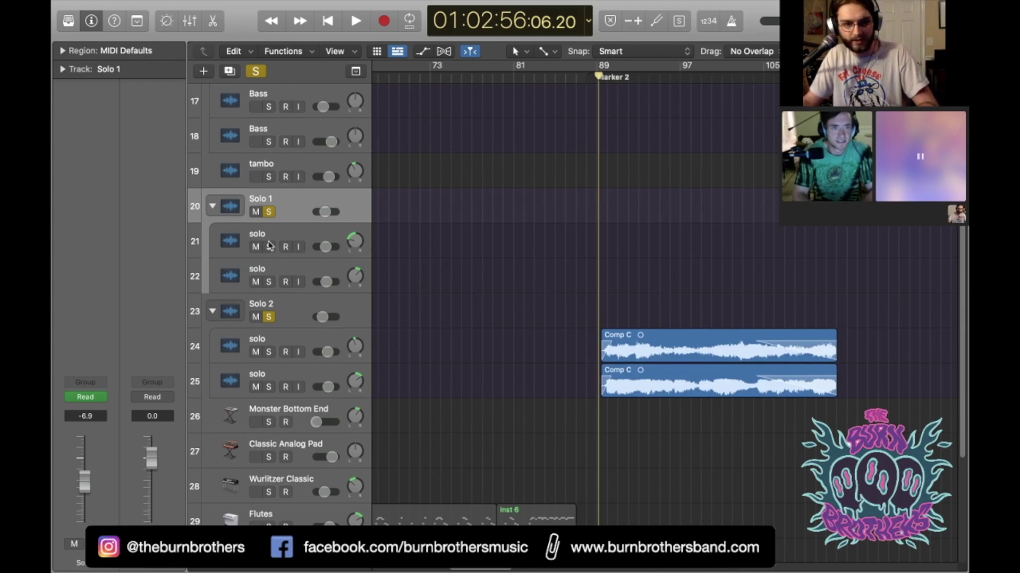
Step: Select the two Solo 1 tracks and the two Solo 2 tracks in turn to inspect their channel strips
{"action": "left_click", "coordinate": [303, 248]}
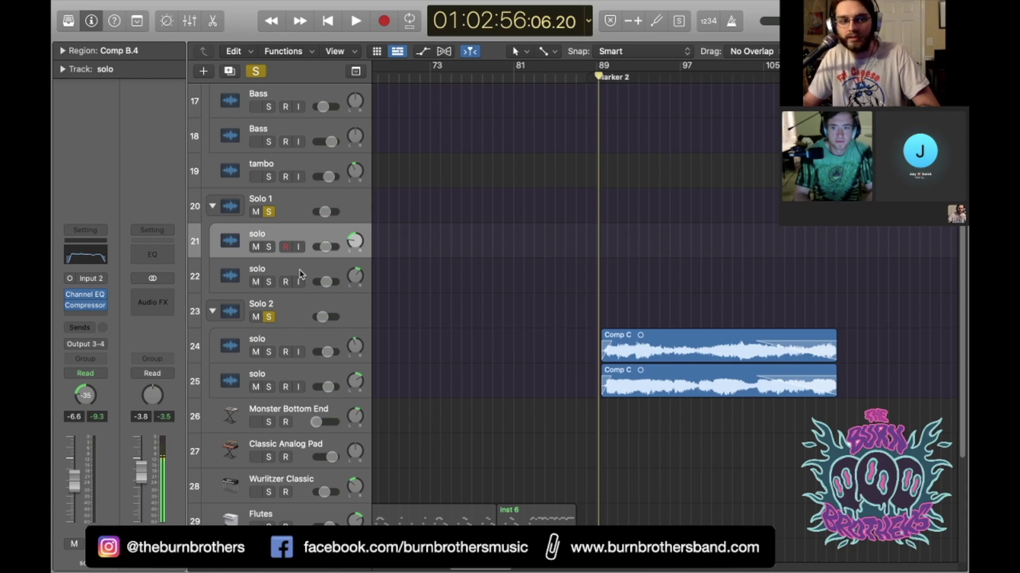
{"action": "left_click", "coordinate": [300, 274]}
{"action": "left_click", "coordinate": [294, 350]}
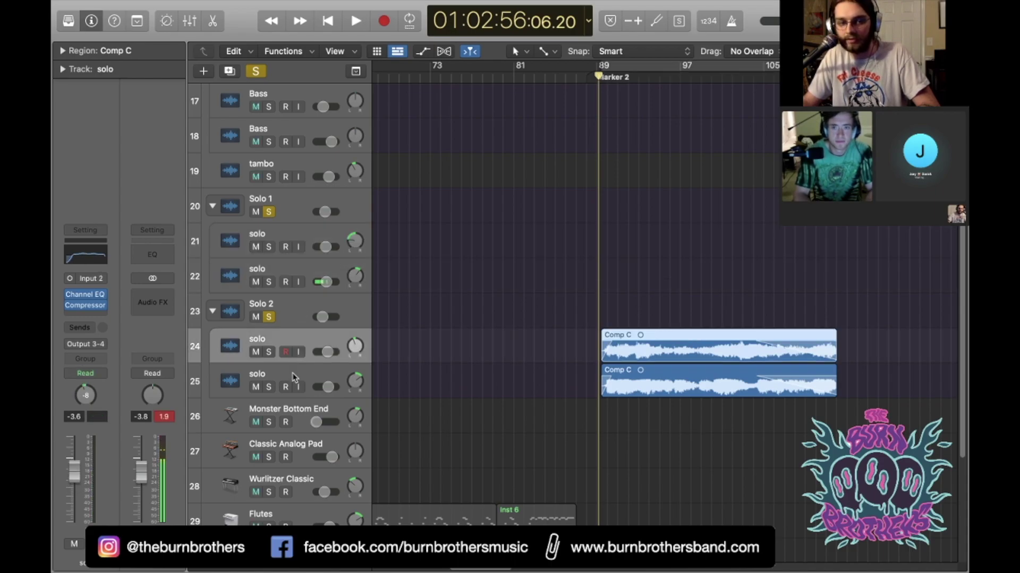
{"action": "left_click", "coordinate": [291, 370]}
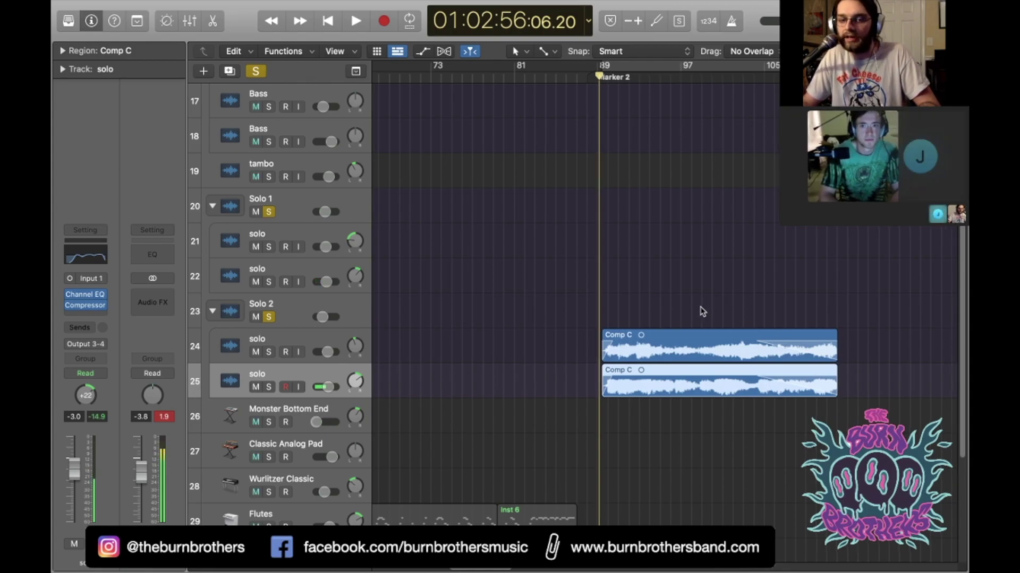
Step: Examine the Comp C regions and the instrument and guitar tracks below them around Marker 2
{"action": "scroll", "coordinate": [700, 307], "scroll_direction": "left", "scroll_amount": 2}
{"action": "scroll", "coordinate": [698, 307], "scroll_direction": "right", "scroll_amount": 4}
{"action": "scroll", "coordinate": [693, 307], "scroll_direction": "down", "scroll_amount": 5}
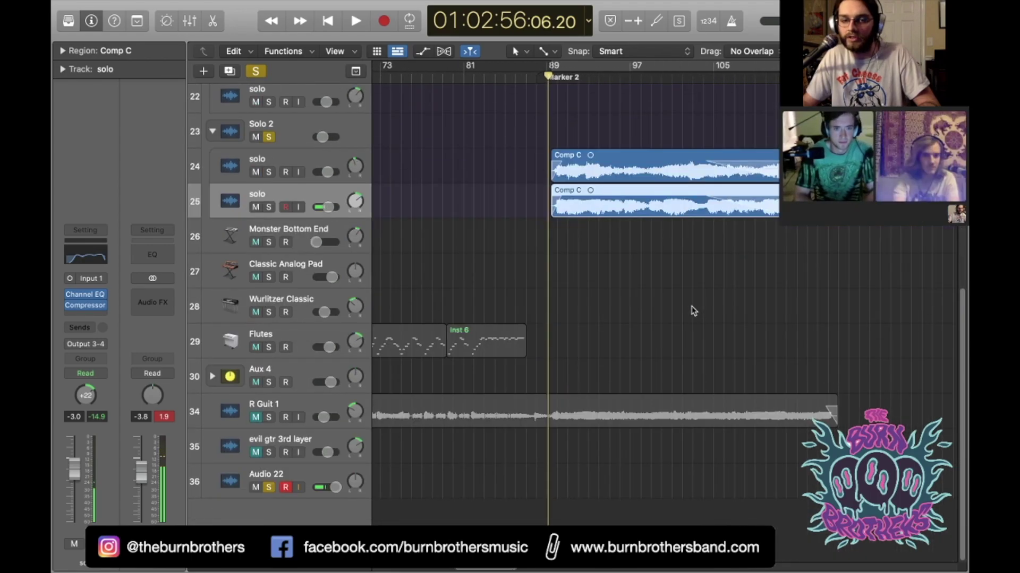
{"action": "key", "text": "super+Right"}
{"action": "key", "text": "super+Right"}
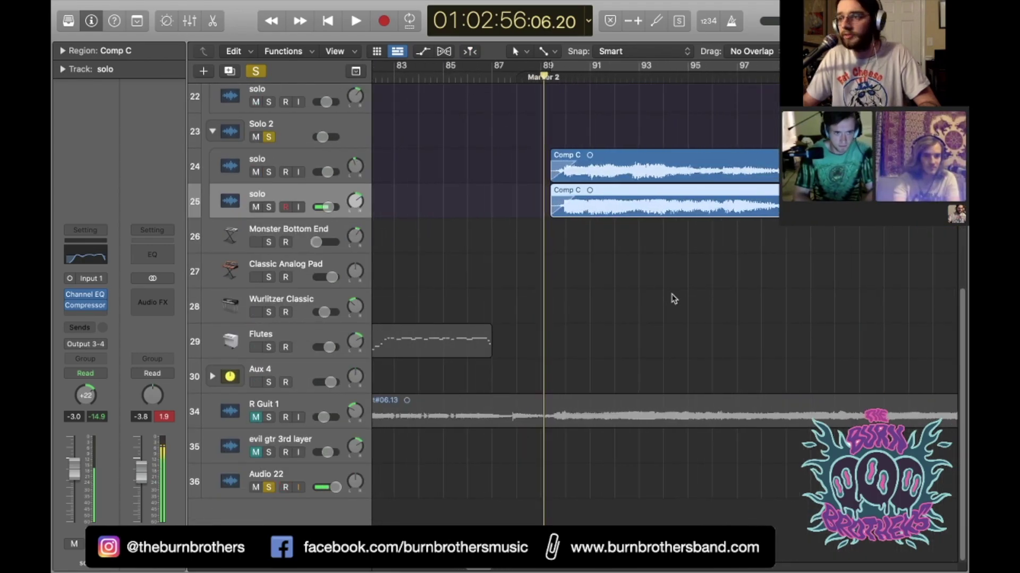
{"action": "scroll", "coordinate": [673, 299], "scroll_direction": "right", "scroll_amount": 5}
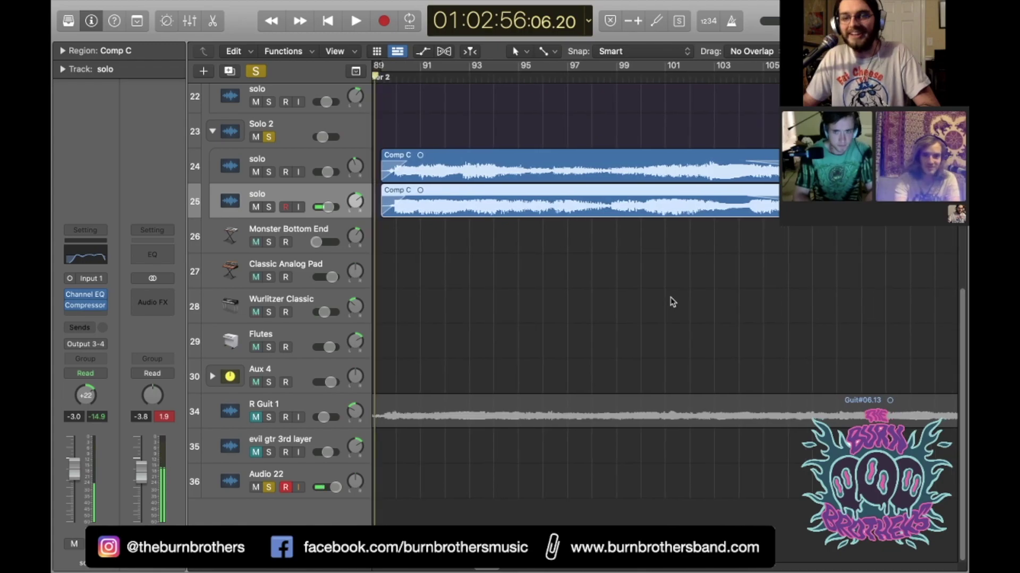
{"action": "scroll", "coordinate": [670, 298], "scroll_direction": "up", "scroll_amount": 1}
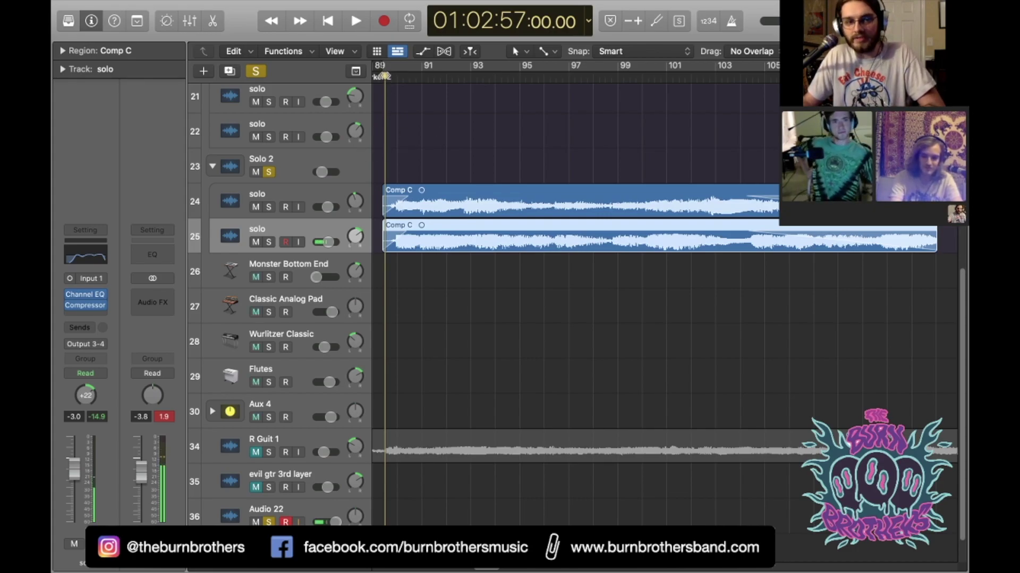
{"action": "key", "text": "super+Left"}
{"action": "key", "text": "super+Left"}
{"action": "key", "text": "super+Left"}
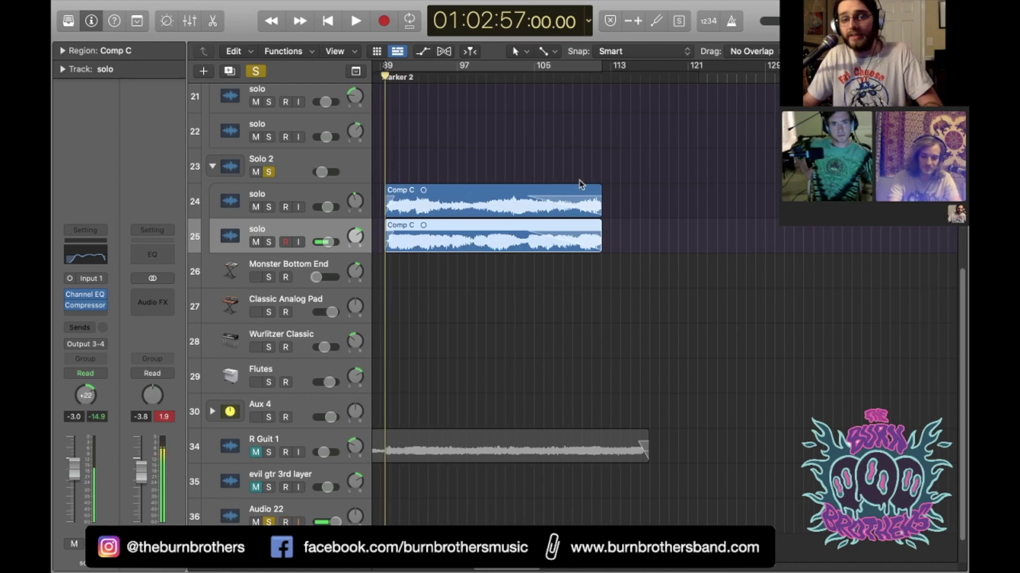
Step: Place the playhead at the start of the Comp C regions, near bar 89
{"action": "scroll", "coordinate": [580, 184], "scroll_direction": "left", "scroll_amount": 2}
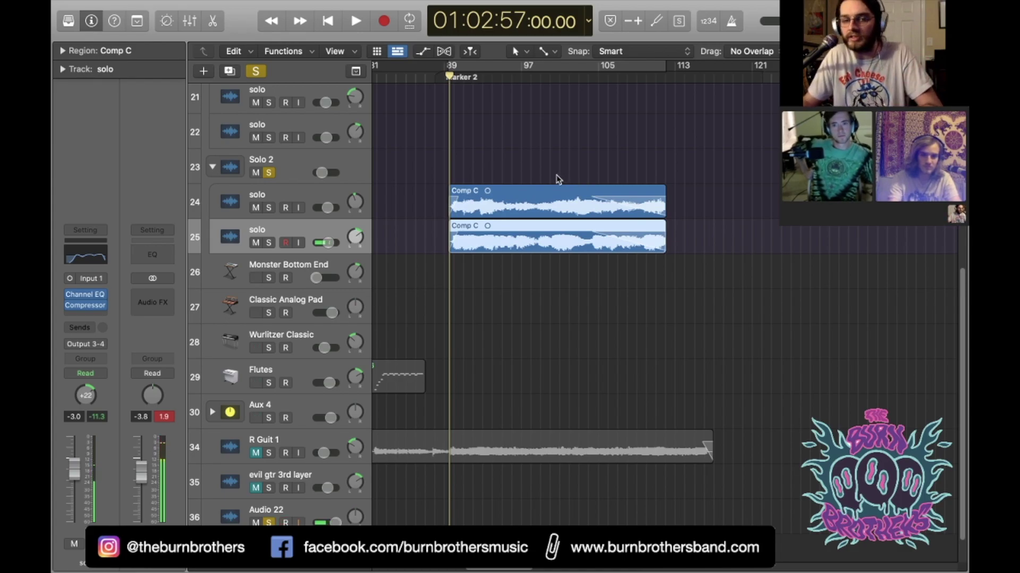
{"action": "left_click", "coordinate": [448, 75]}
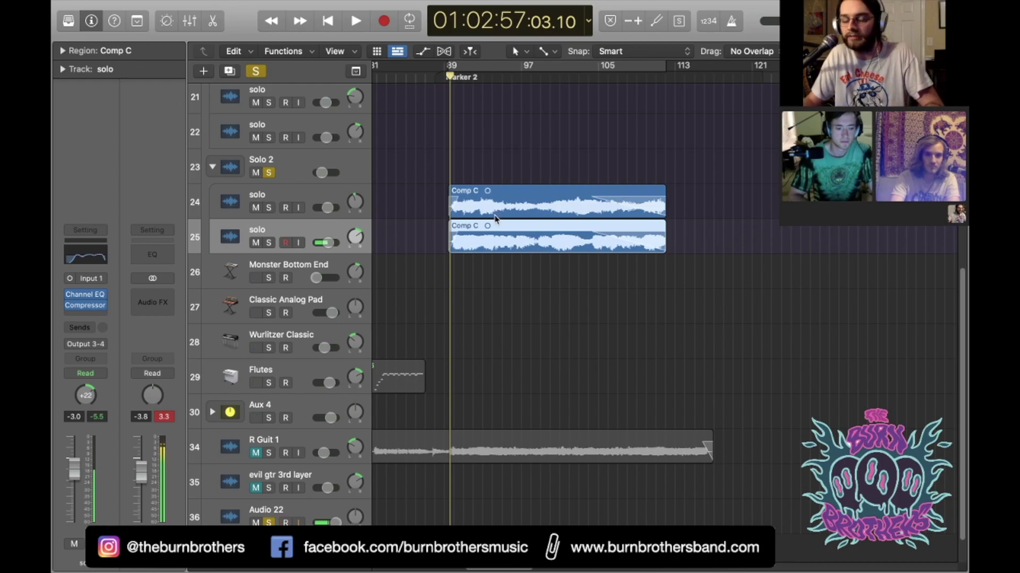
{"action": "scroll", "coordinate": [535, 291], "scroll_direction": "left", "scroll_amount": 5}
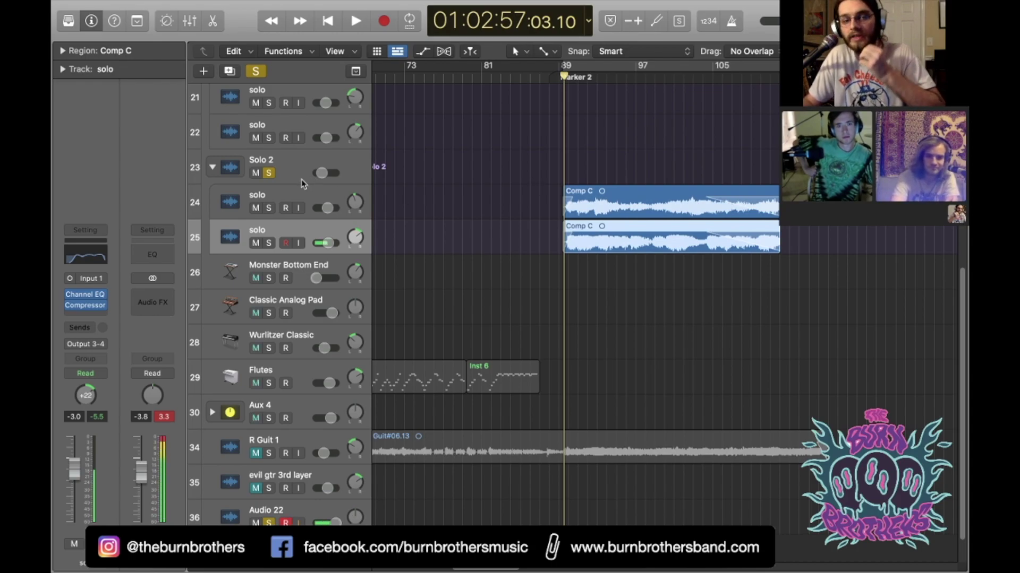
{"action": "scroll", "coordinate": [619, 175], "scroll_direction": "right", "scroll_amount": 2}
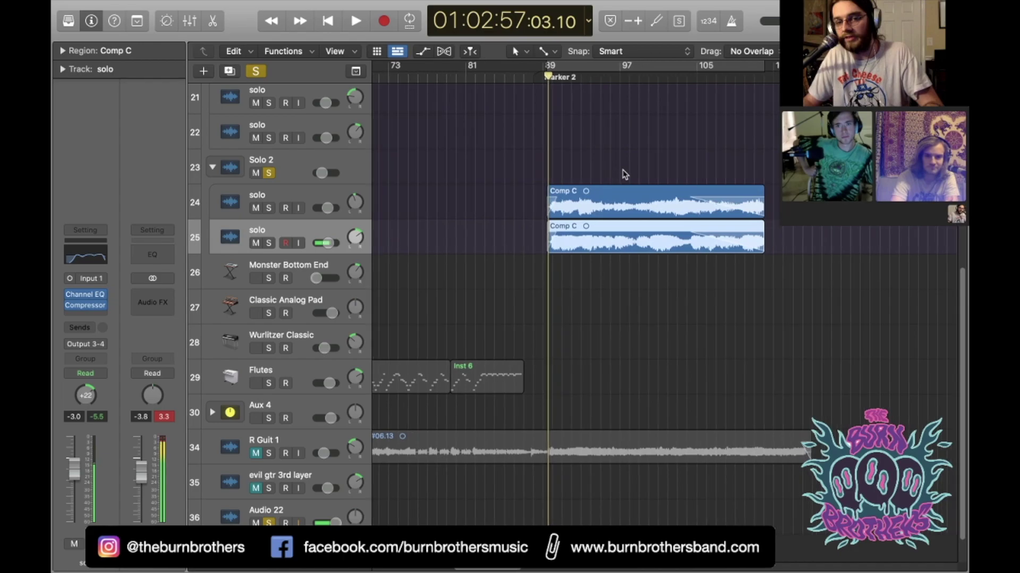
{"action": "left_click", "coordinate": [272, 195]}
{"action": "left_click", "coordinate": [269, 223]}
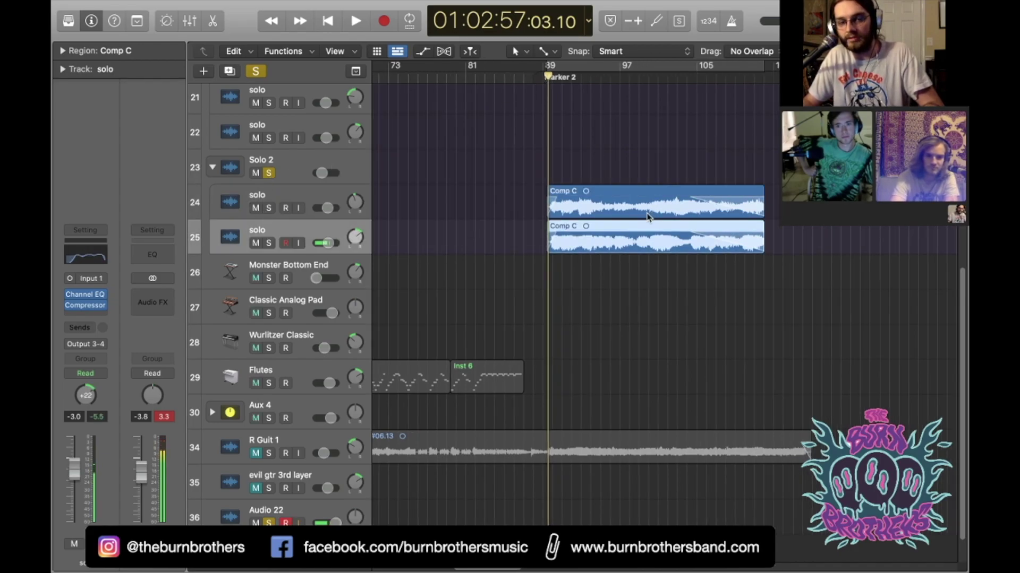
Step: Audition the Solo 2 tracks from the start of the Comp C regions to about bar 98
{"action": "key", "text": "space"}
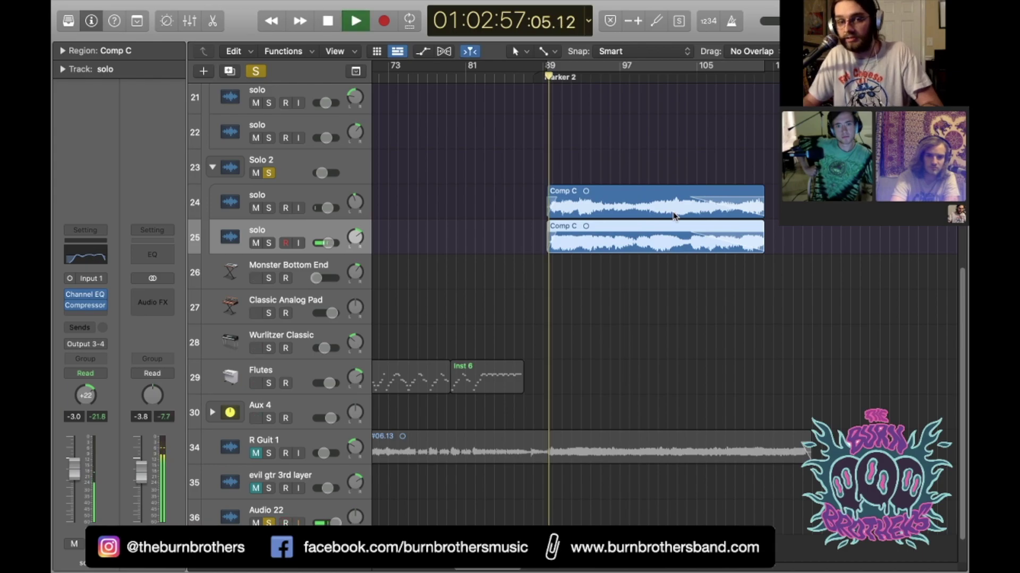
{"action": "key", "text": "super+Right"}
{"action": "key", "text": "super+Right"}
{"action": "key", "text": "super+Left"}
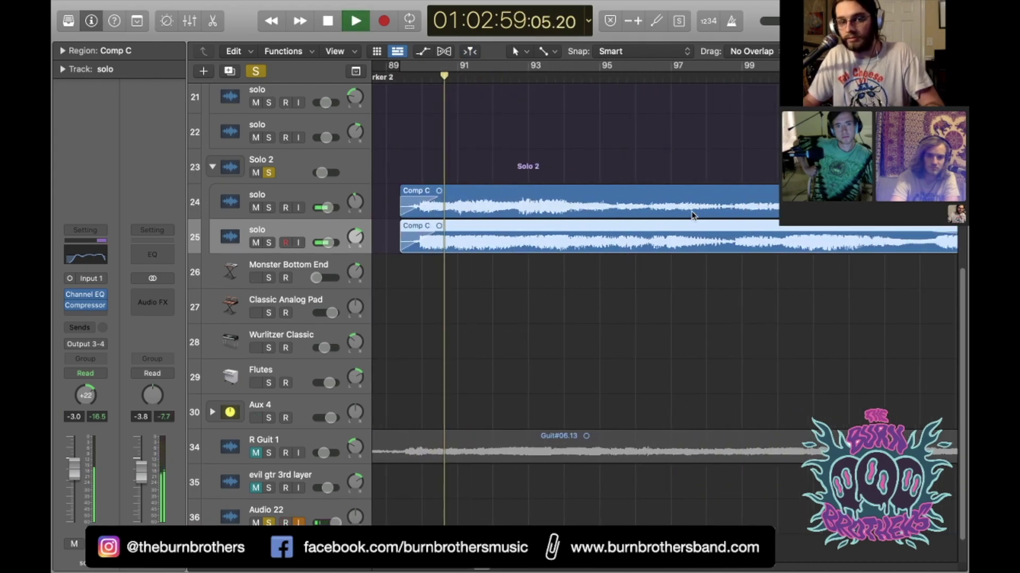
{"action": "key", "text": "super+Left"}
{"action": "key", "text": "super+Left"}
{"action": "key", "text": "super+Left"}
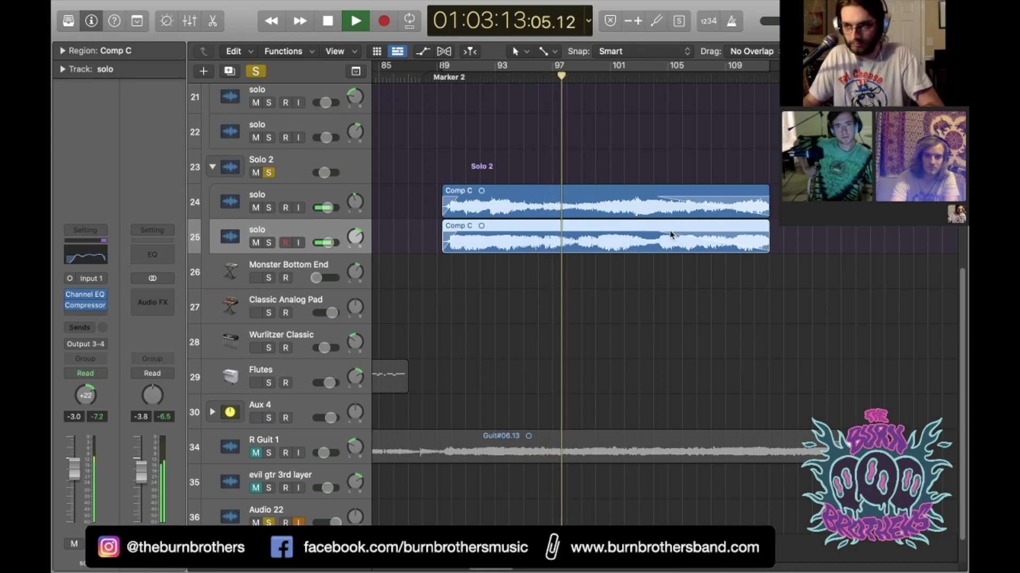
{"action": "key", "text": "space"}
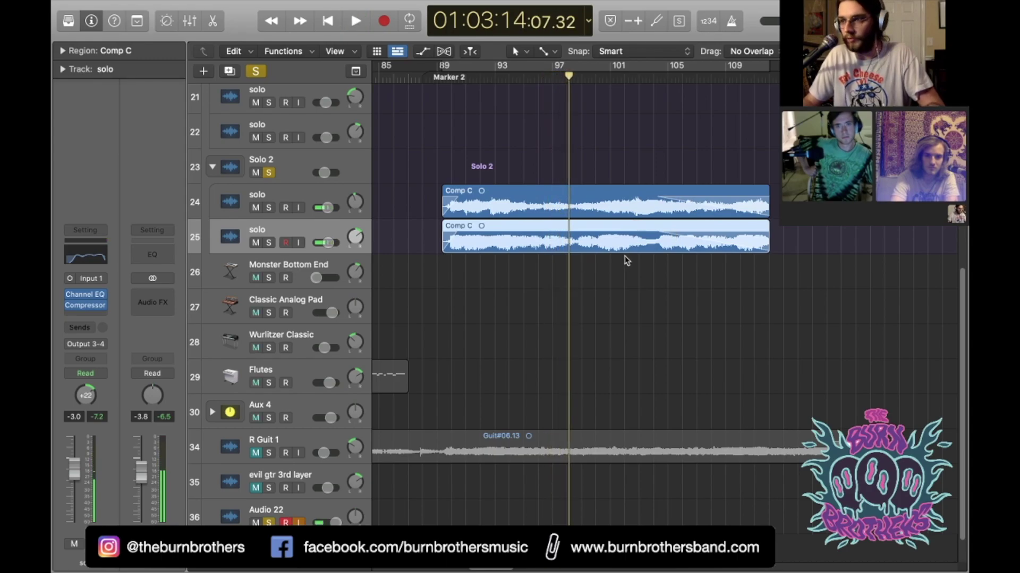
{"action": "scroll", "coordinate": [626, 260], "scroll_direction": "down", "scroll_amount": 5}
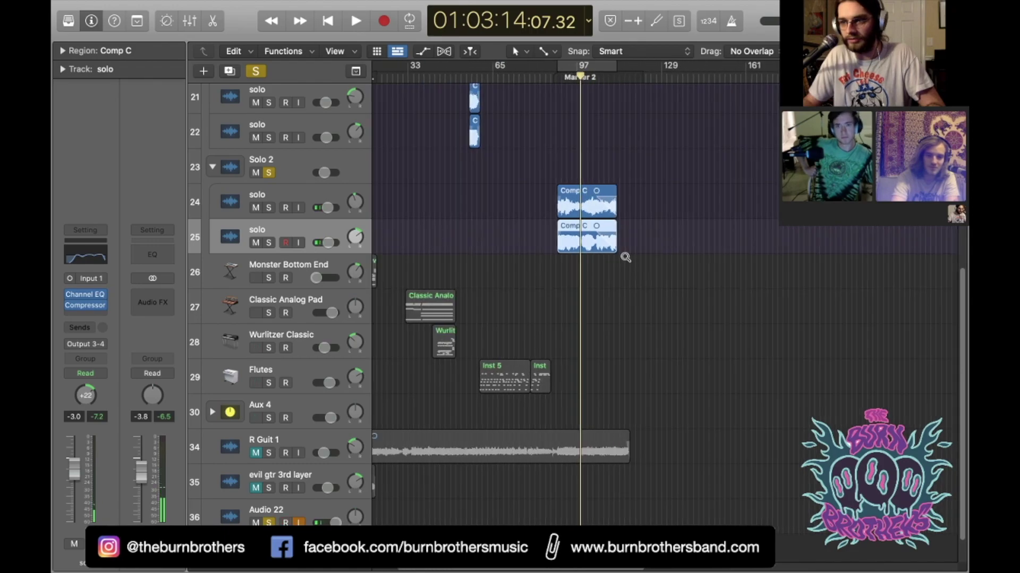
{"action": "scroll", "coordinate": [625, 257], "scroll_direction": "left", "scroll_amount": 2}
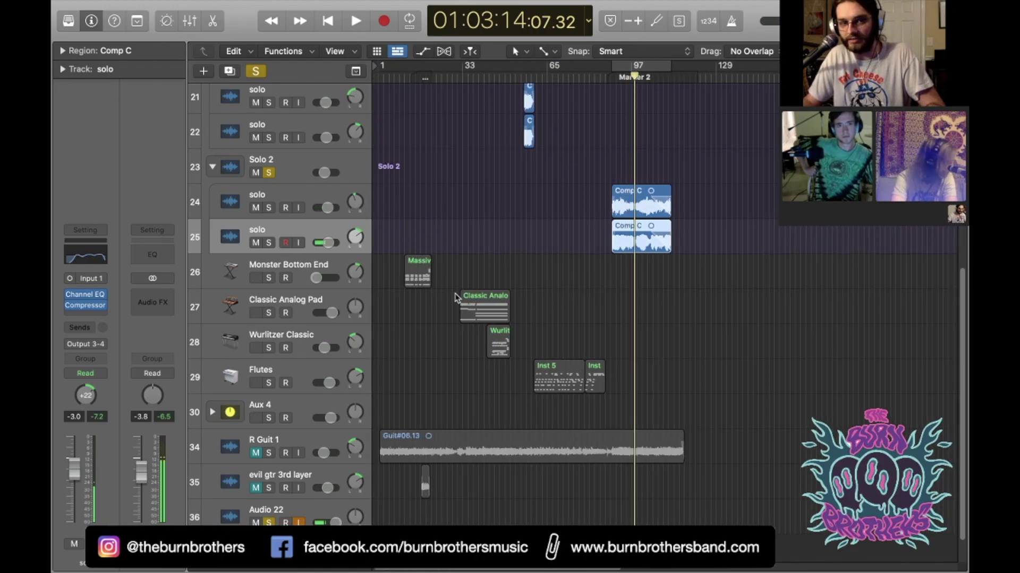
{"action": "scroll", "coordinate": [455, 297], "scroll_direction": "down", "scroll_amount": 3}
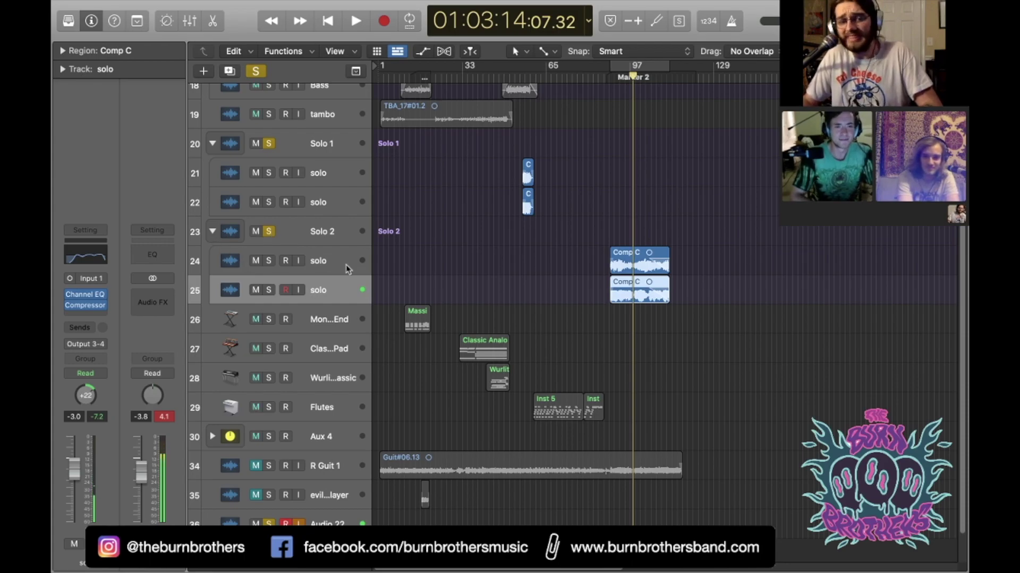
Step: Take the Solo 1 and Solo 2 stacks off solo and solo the BASS stack instead
{"action": "scroll", "coordinate": [362, 271], "scroll_direction": "up", "scroll_amount": 3}
{"action": "scroll", "coordinate": [363, 275], "scroll_direction": "up", "scroll_amount": 3}
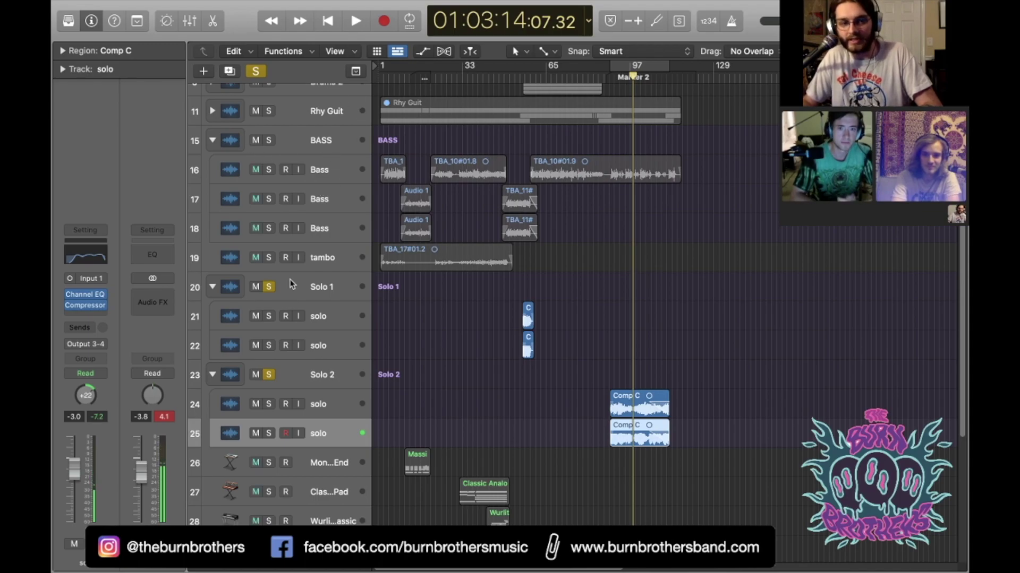
{"action": "left_click", "coordinate": [269, 287]}
{"action": "left_click", "coordinate": [267, 375]}
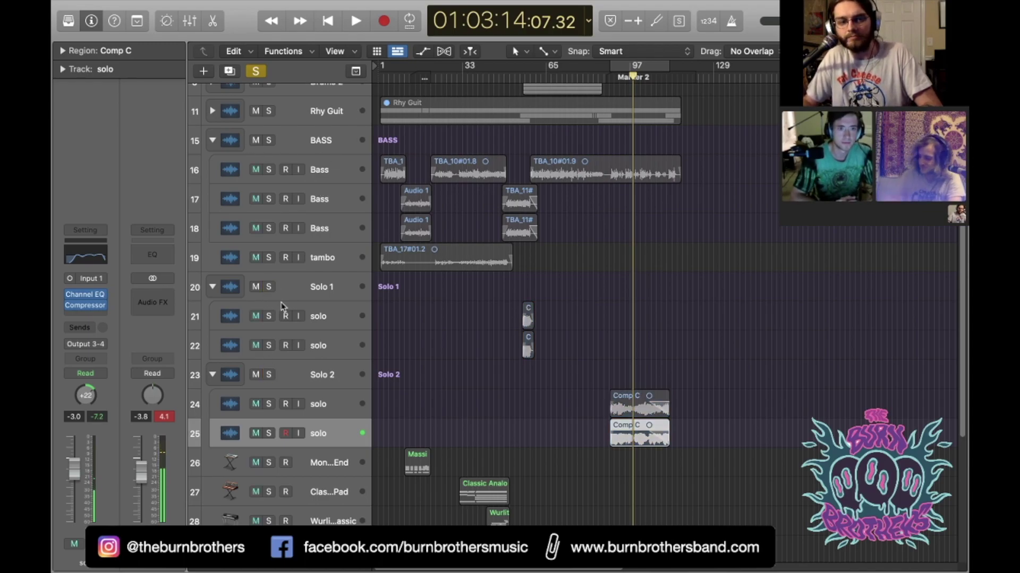
{"action": "left_click", "coordinate": [314, 143]}
{"action": "left_click", "coordinate": [269, 140]}
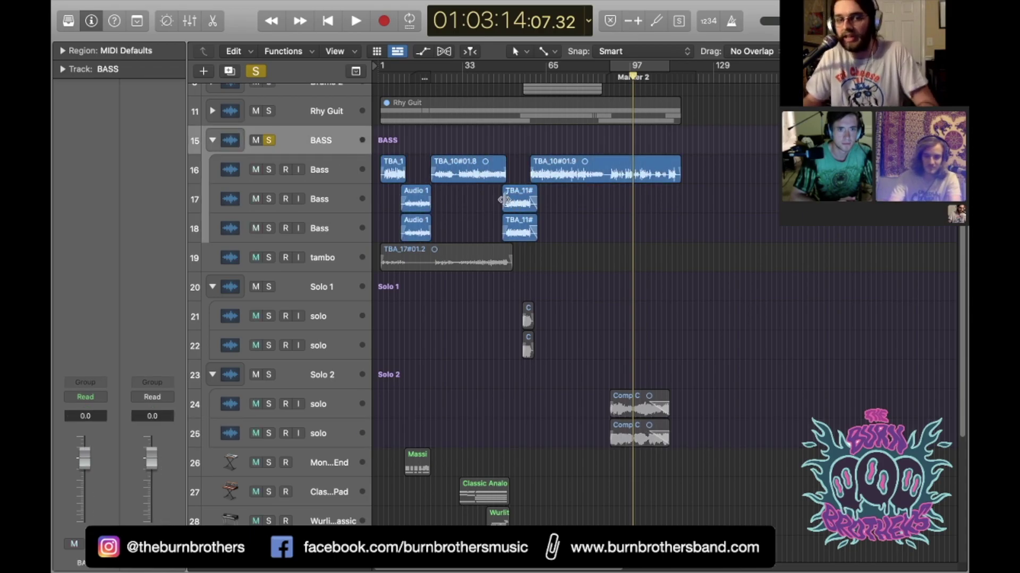
Step: Audition the soloed BASS stack from 01:00:04 near the song's start to about bar 8
{"action": "scroll", "coordinate": [460, 212], "scroll_direction": "up", "scroll_amount": 6}
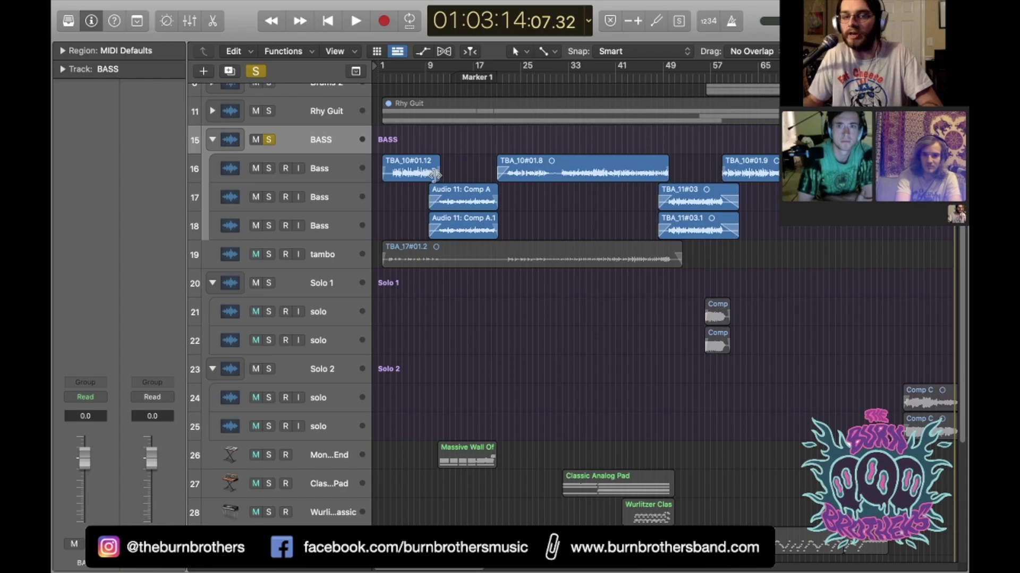
{"action": "left_click_drag", "start_coordinate": [396, 75], "coordinate": [391, 80]}
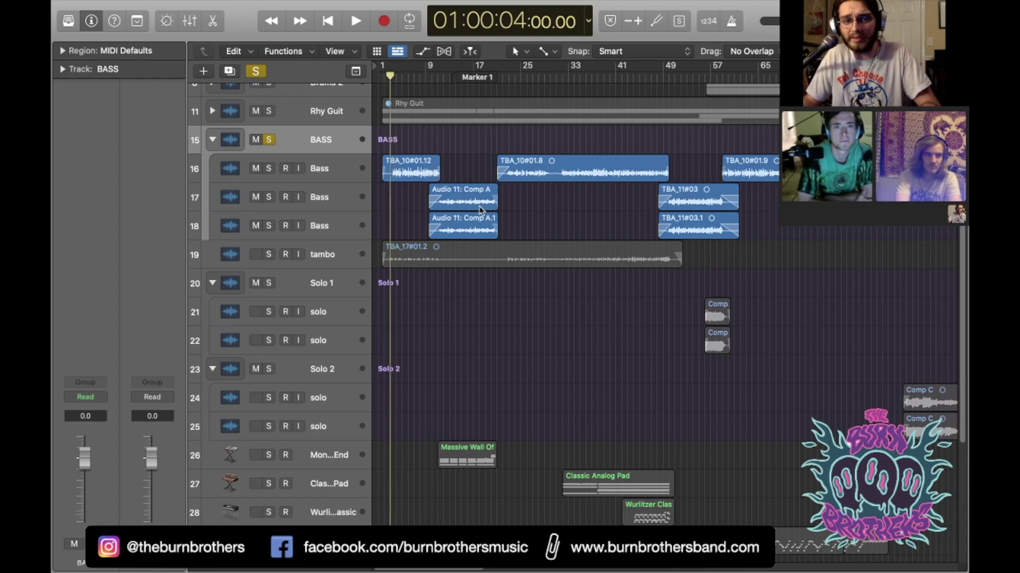
{"action": "key", "text": "super+Right"}
{"action": "key", "text": "space"}
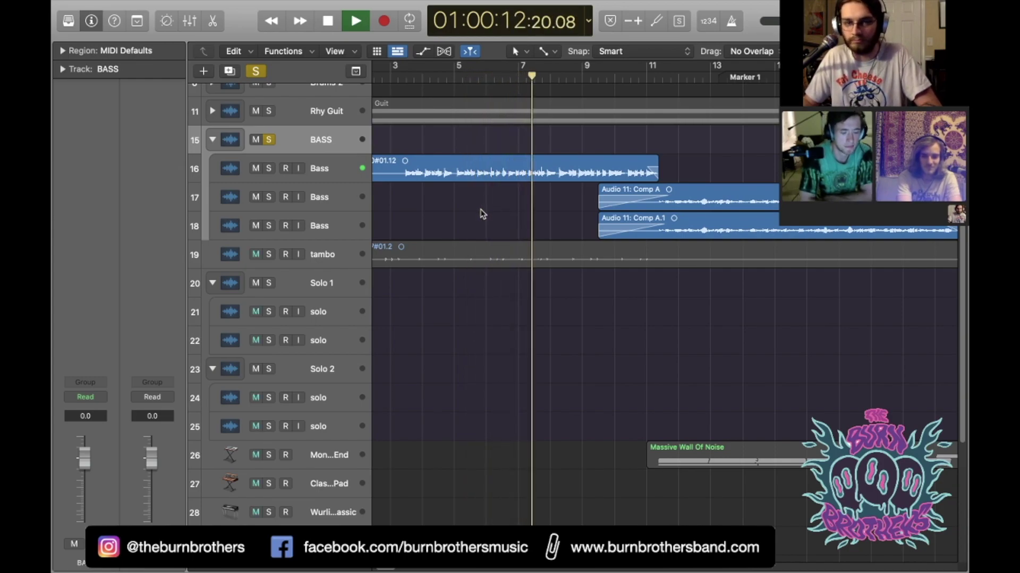
{"action": "key", "text": "space"}
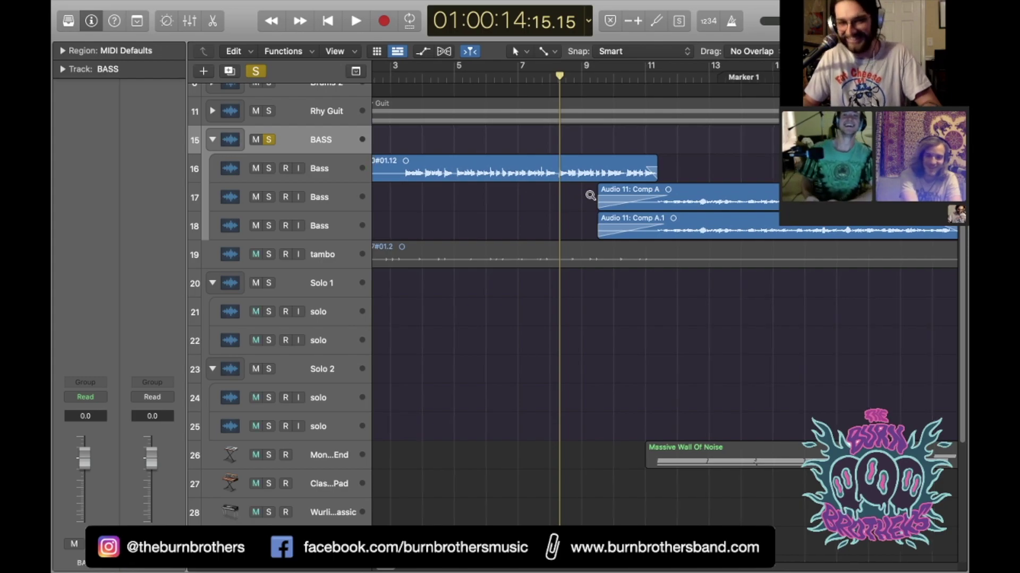
Step: Place the playhead near bar 10 and solo Bass track 17 in place of the whole BASS stack
{"action": "key", "text": "super+Left"}
{"action": "scroll", "coordinate": [590, 198], "scroll_direction": "right", "scroll_amount": 5}
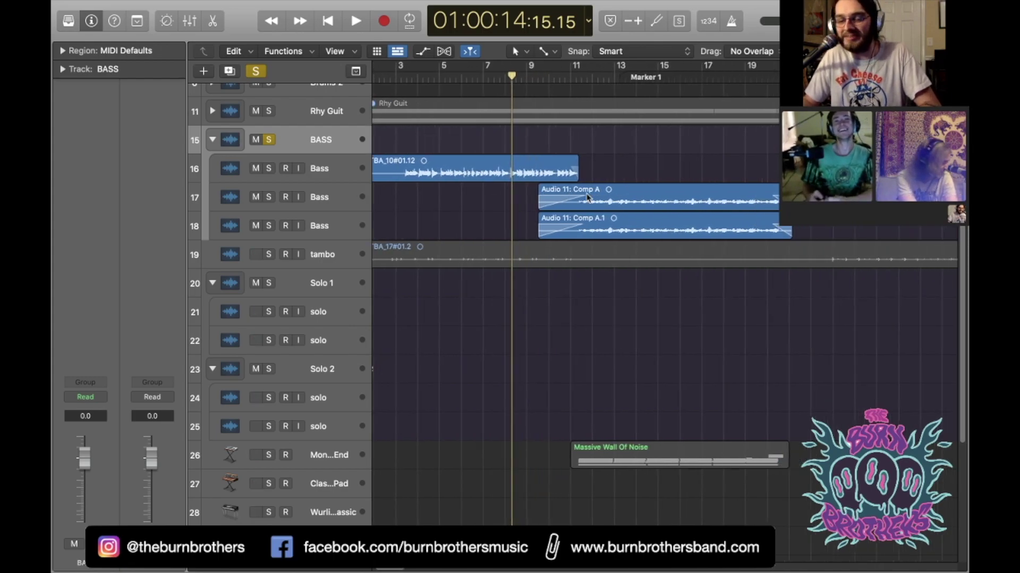
{"action": "left_click", "coordinate": [517, 77]}
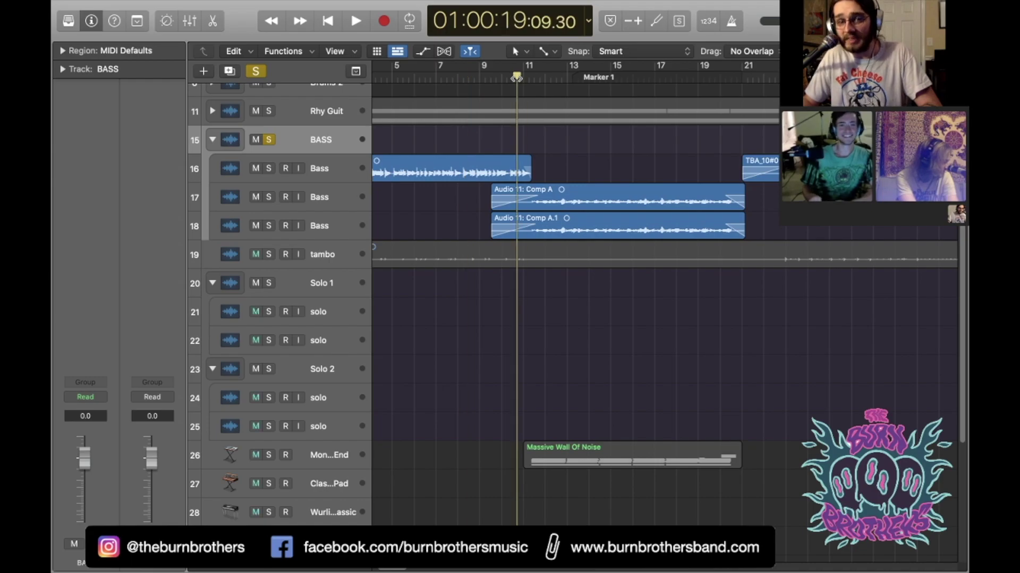
{"action": "left_click", "coordinate": [269, 197]}
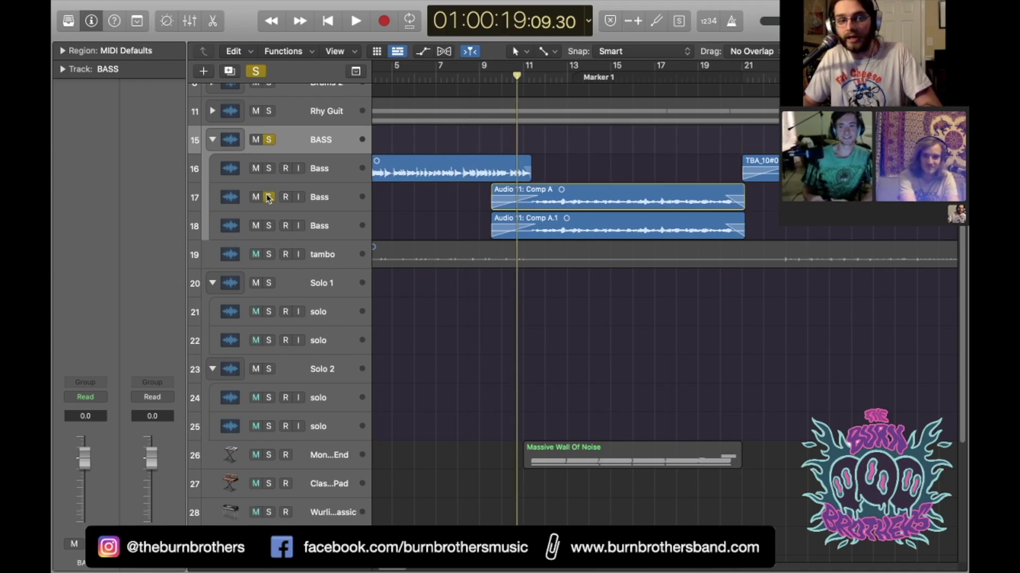
{"action": "left_click", "coordinate": [269, 140]}
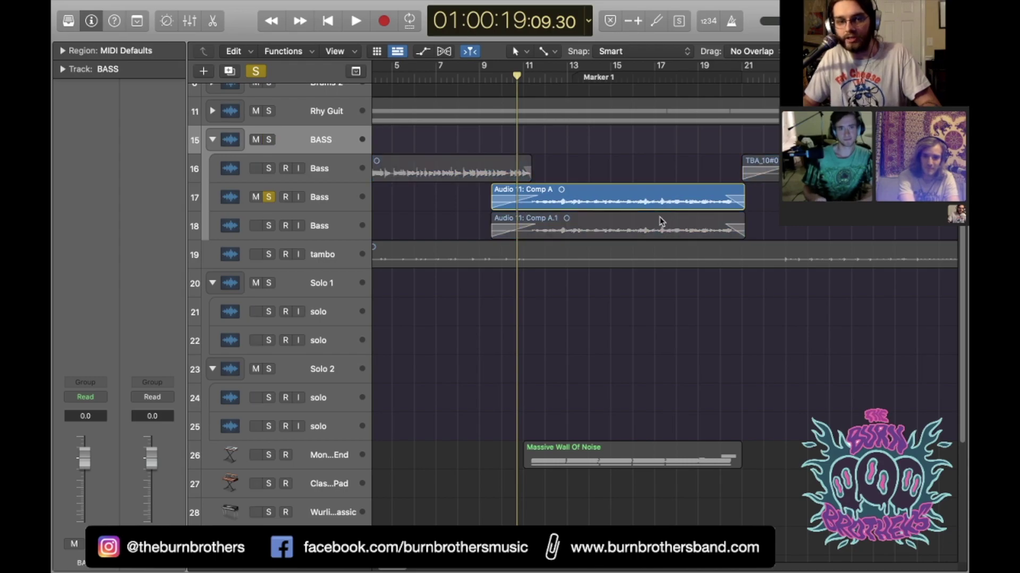
Step: Select Bass track 17 and inspect its Channel EQ curve, closing the plug-in when done
{"action": "scroll", "coordinate": [660, 220], "scroll_direction": "up", "scroll_amount": 3}
{"action": "left_click", "coordinate": [326, 199]}
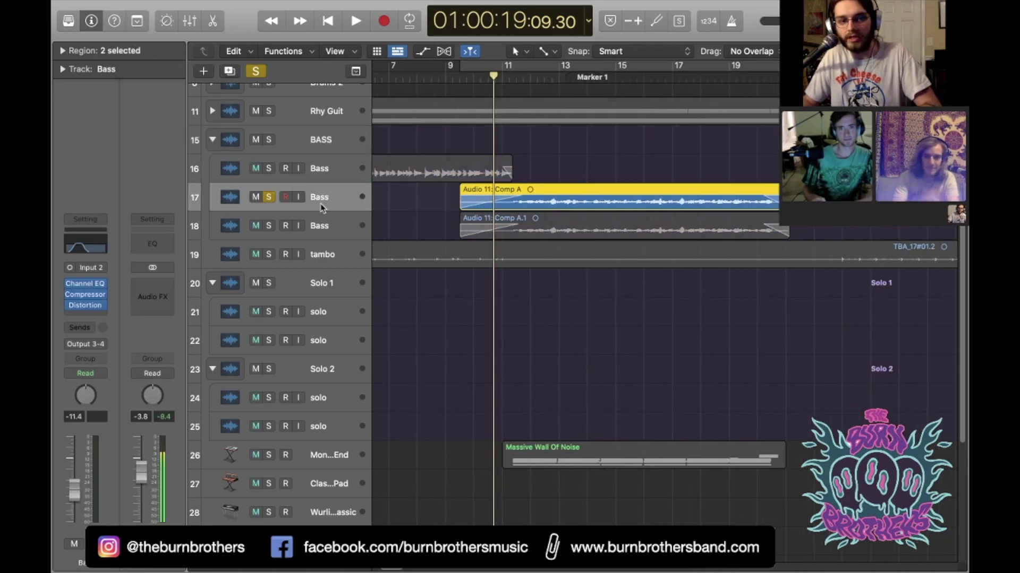
{"action": "left_click", "coordinate": [81, 248]}
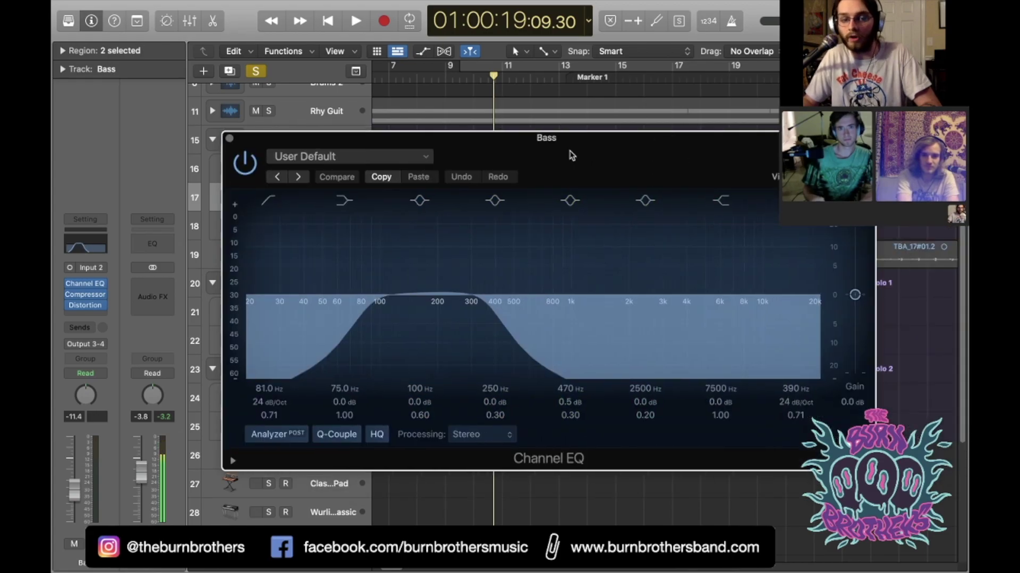
{"action": "left_click_drag", "start_coordinate": [571, 155], "coordinate": [538, 135]}
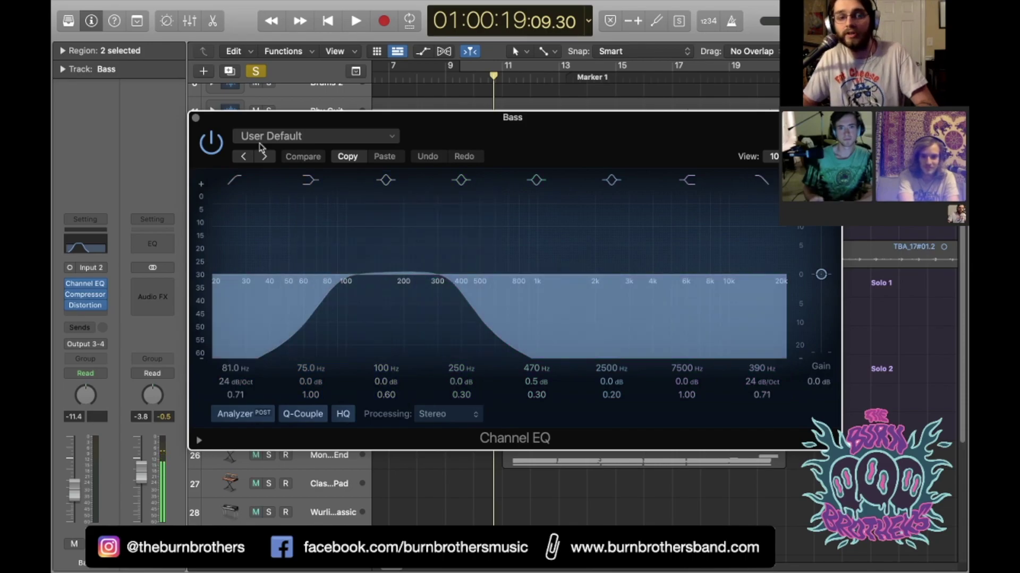
{"action": "left_click_drag", "start_coordinate": [234, 123], "coordinate": [240, 107]}
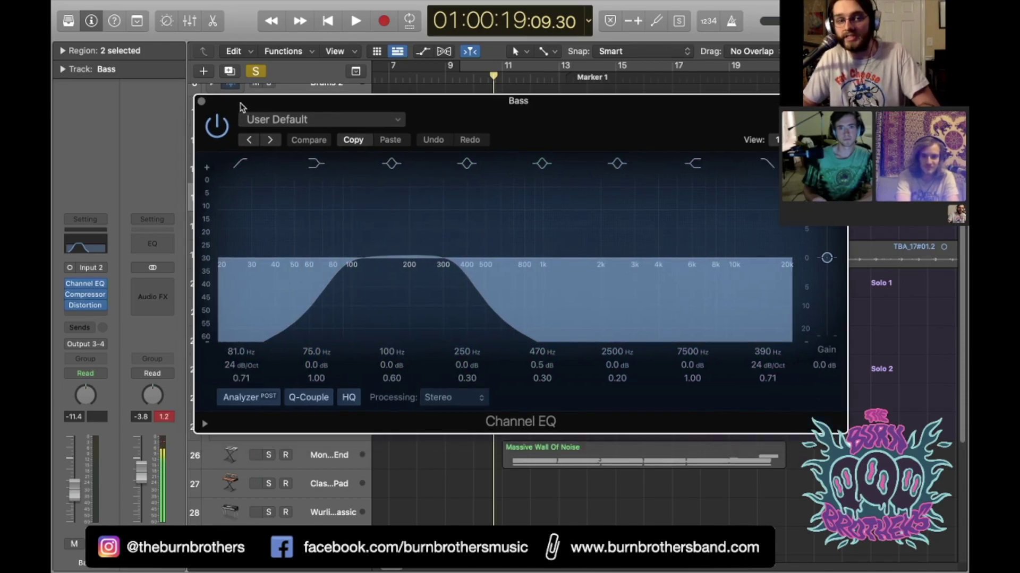
{"action": "left_click", "coordinate": [201, 102]}
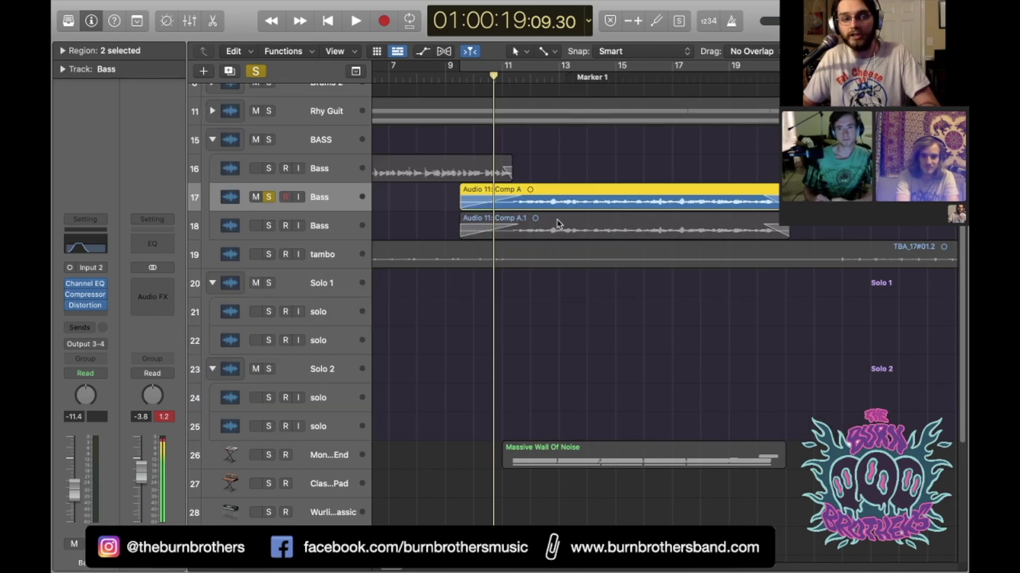
Step: Audition Bass track 17 alone from just after bar 11 to about bar 14
{"action": "key", "text": "super+Right"}
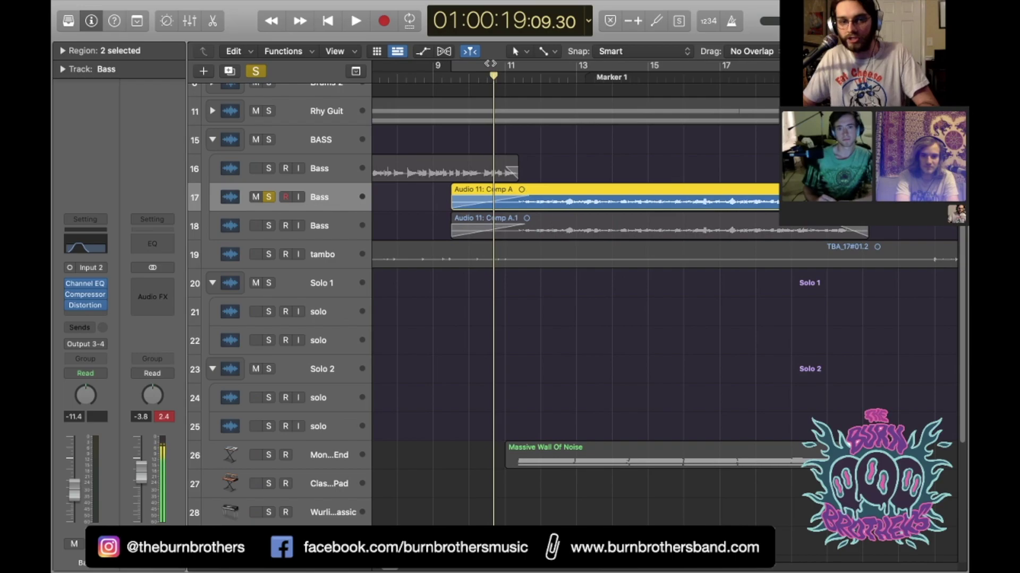
{"action": "left_click", "coordinate": [523, 77]}
{"action": "key", "text": "space"}
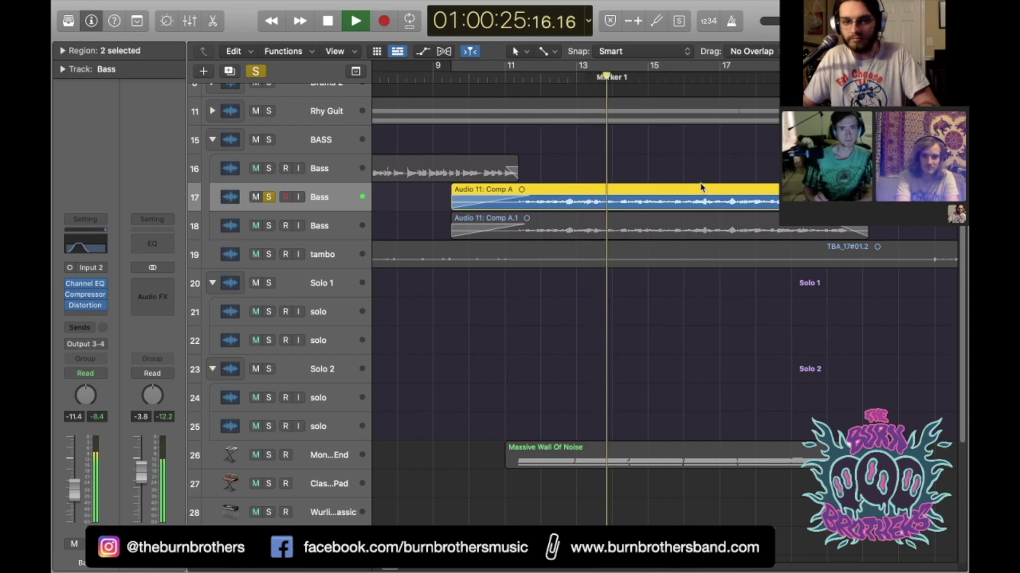
{"action": "key", "text": "space"}
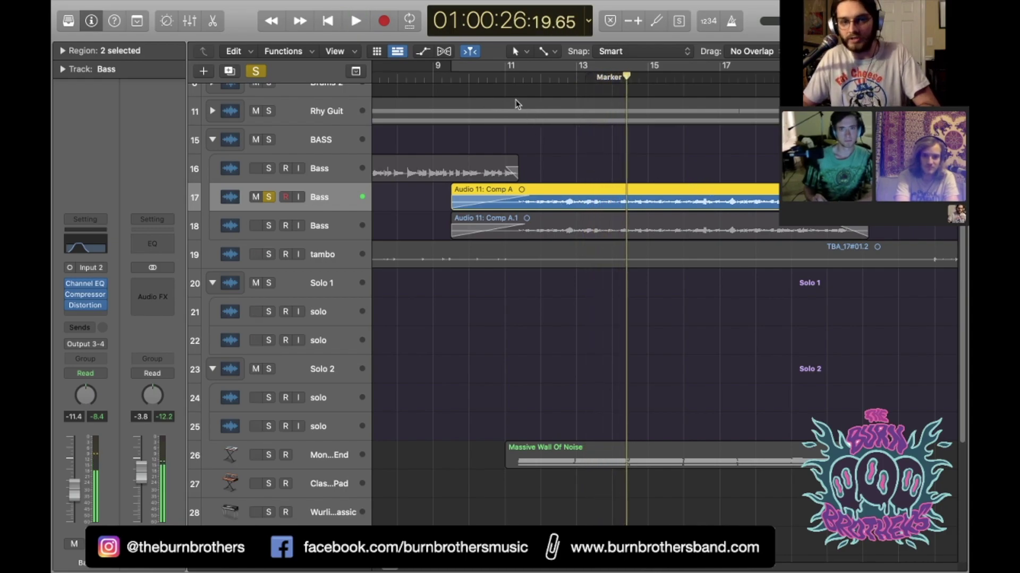
Step: Return the playhead to 01:00:21, solo Bass track 18 instead of track 17, and select it
{"action": "left_click", "coordinate": [520, 79]}
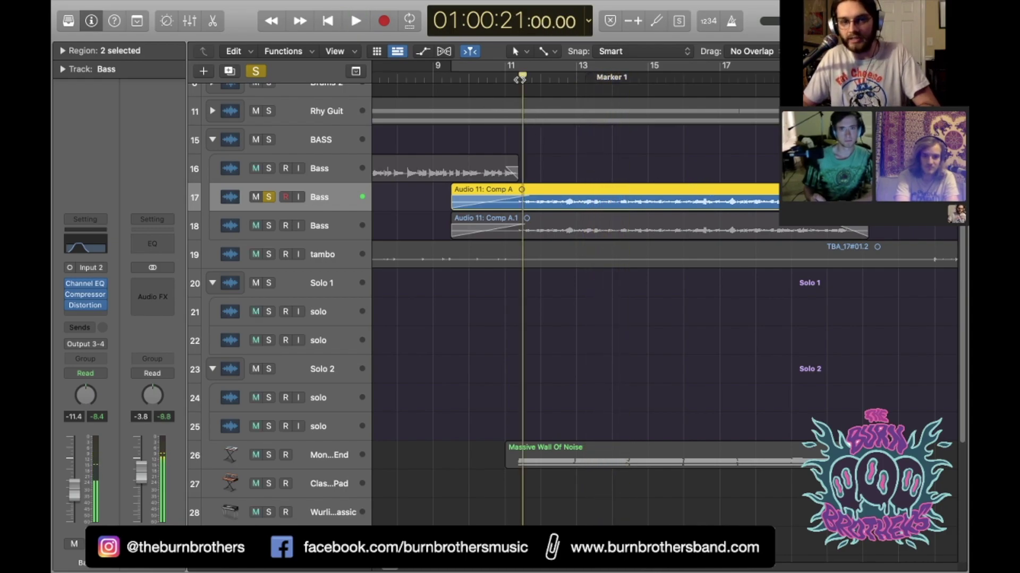
{"action": "left_click", "coordinate": [270, 229]}
{"action": "left_click", "coordinate": [268, 199]}
{"action": "left_click", "coordinate": [345, 232]}
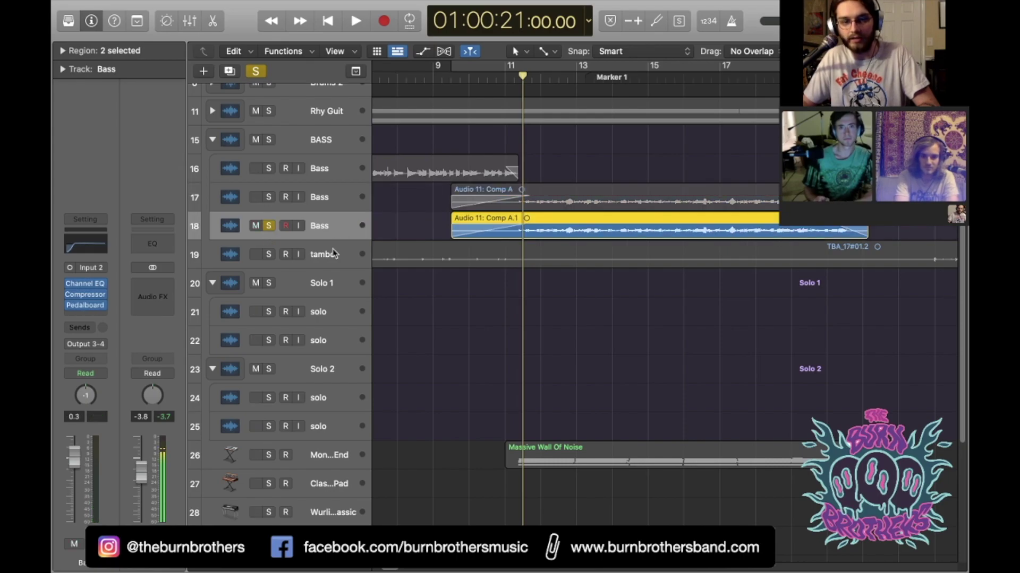
Step: Inspect the Channel EQ and Pedalboard on Bass track 18, and audition the track up to about bar 13
{"action": "double_click", "coordinate": [86, 246]}
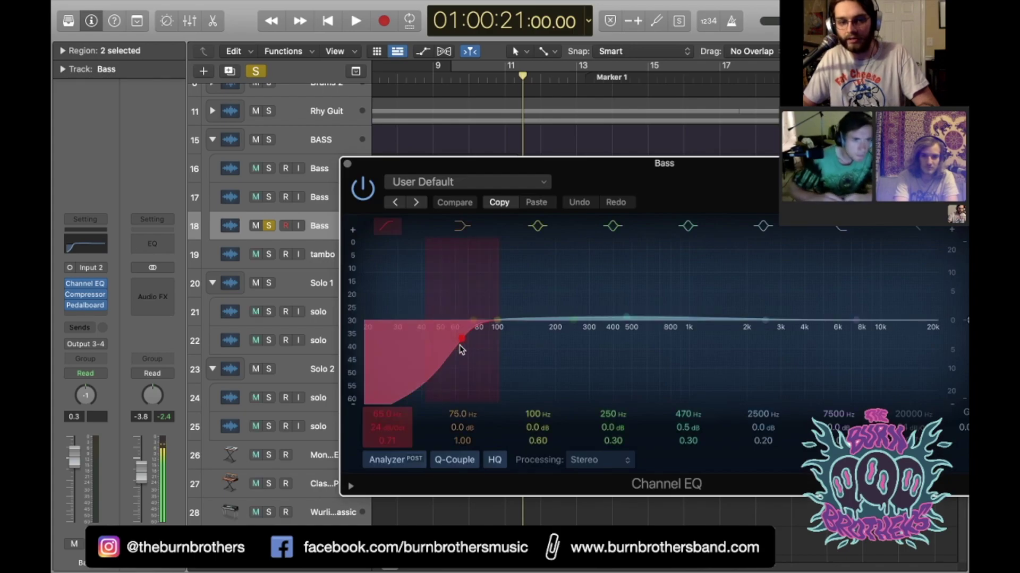
{"action": "left_click", "coordinate": [348, 164]}
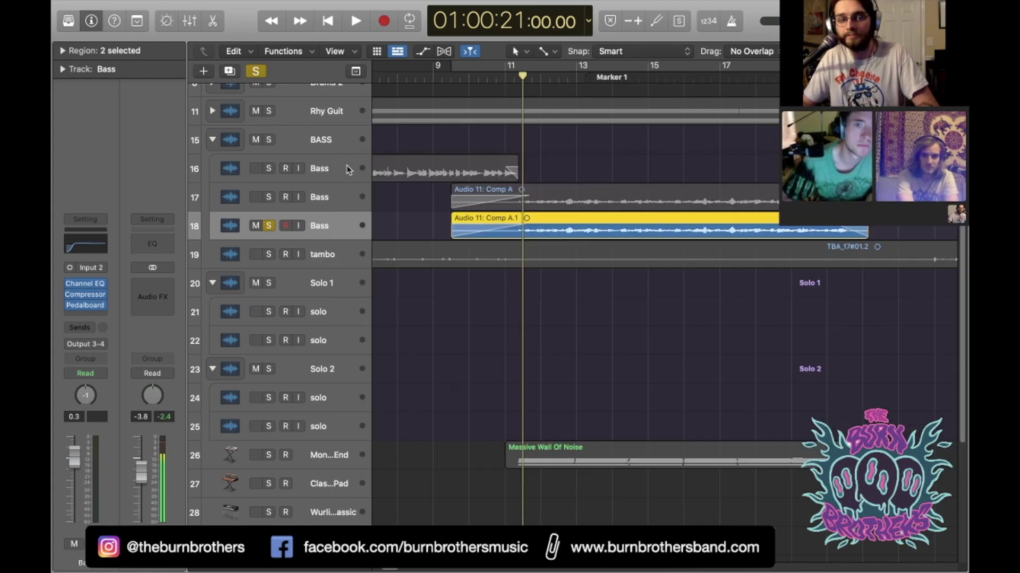
{"action": "left_click", "coordinate": [86, 311]}
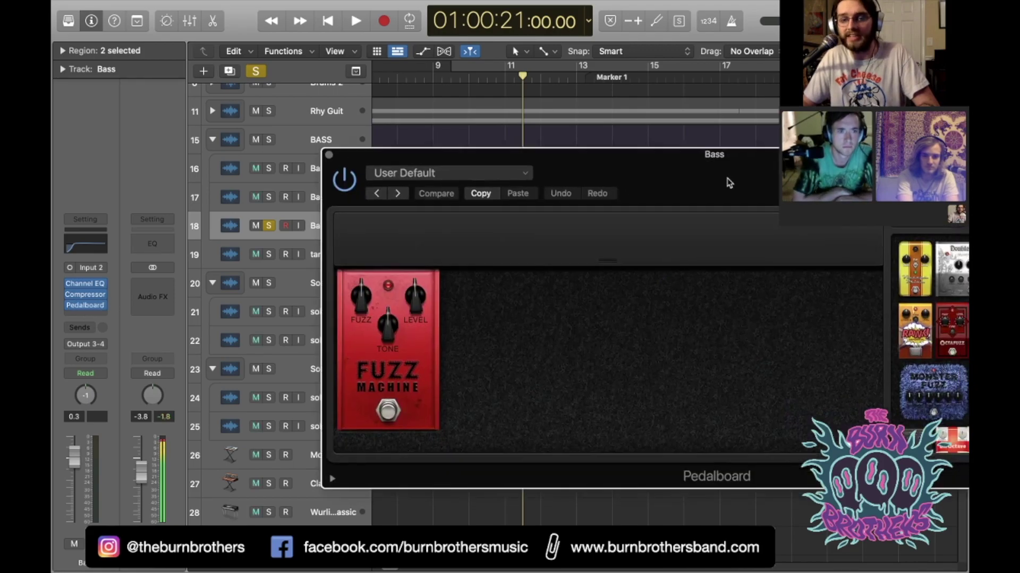
{"action": "left_click_drag", "start_coordinate": [728, 182], "coordinate": [562, 138]}
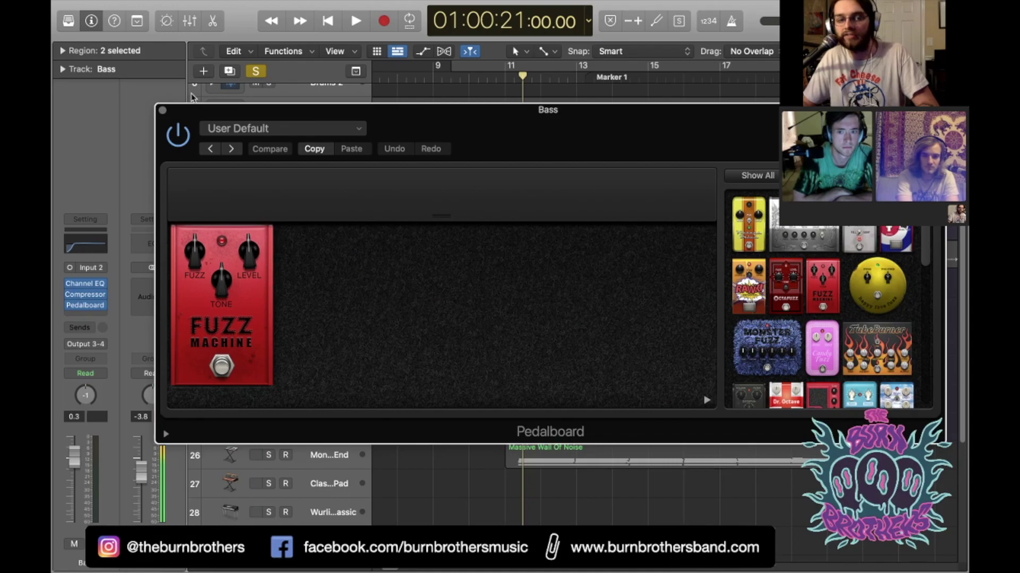
{"action": "left_click", "coordinate": [162, 111]}
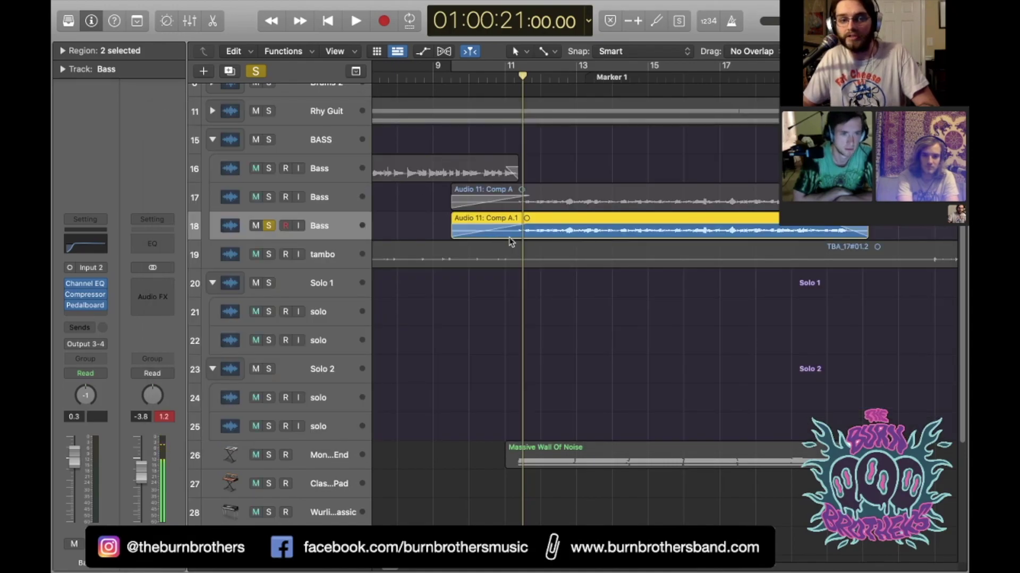
{"action": "key", "text": "space"}
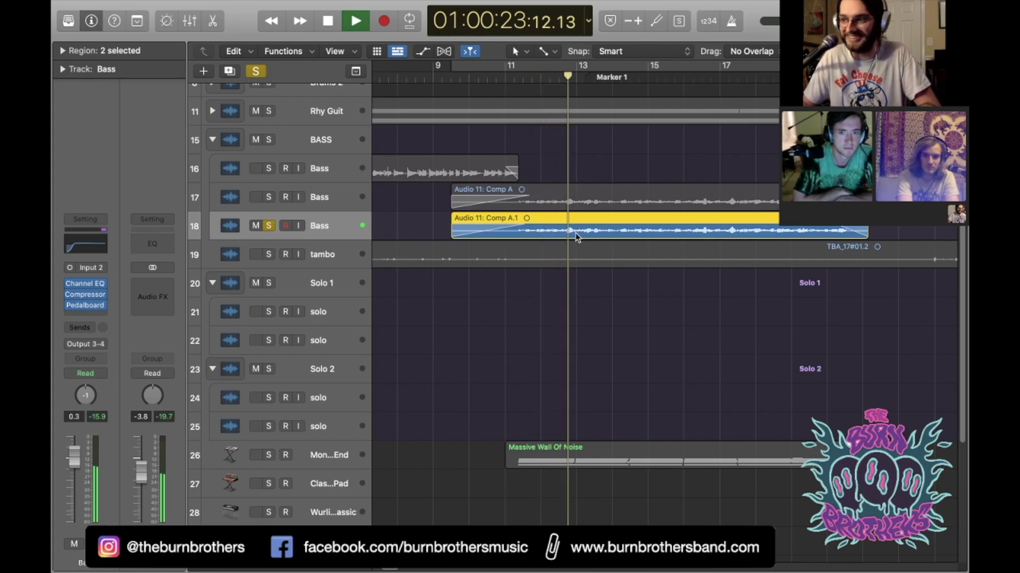
{"action": "key", "text": "space"}
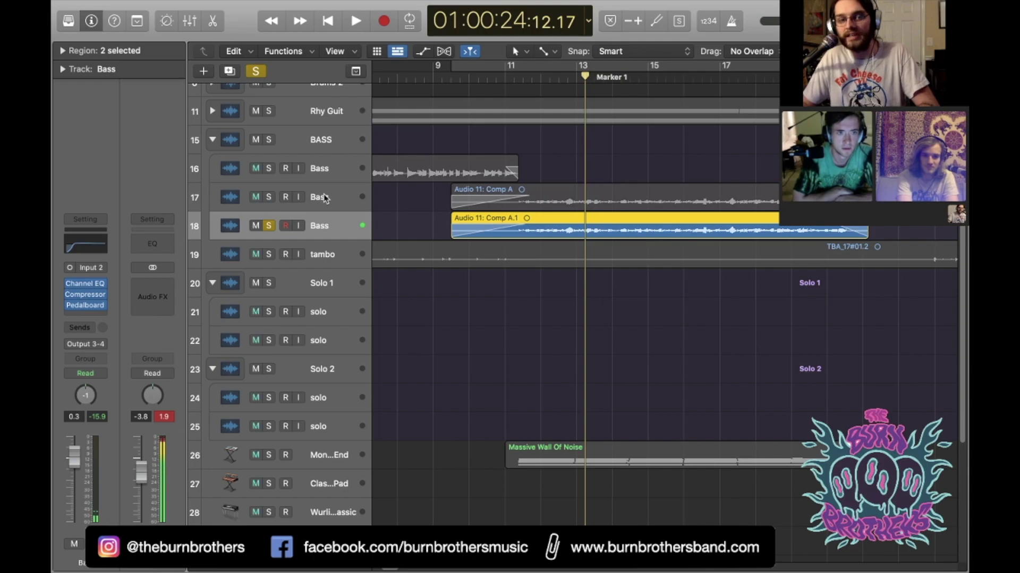
Step: Solo Bass track 17 together with track 18 and audition both from 01:00:21 to about bar 14
{"action": "left_click", "coordinate": [268, 197]}
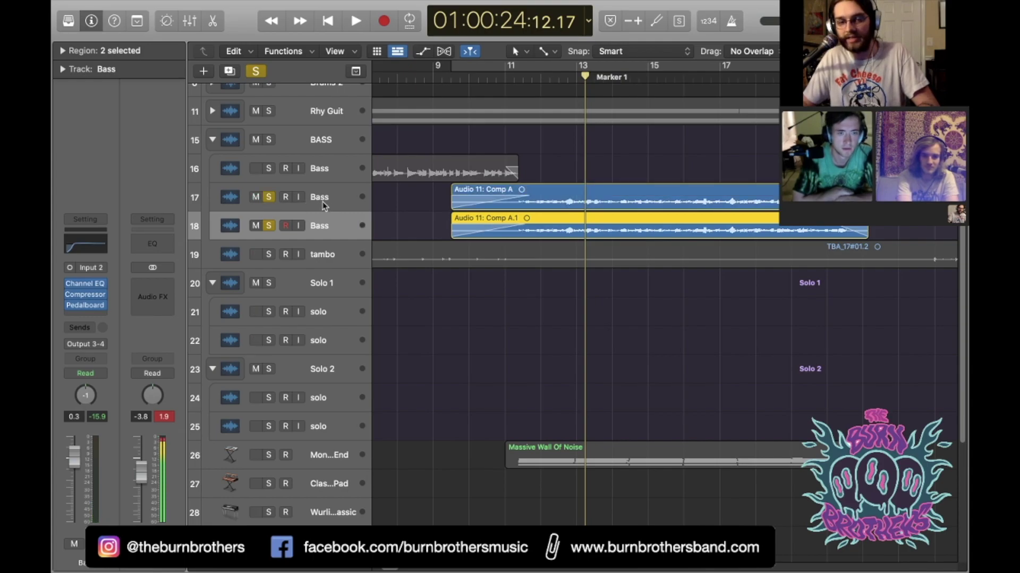
{"action": "left_click", "coordinate": [521, 79]}
{"action": "scroll", "coordinate": [629, 136], "scroll_direction": "up", "scroll_amount": 1}
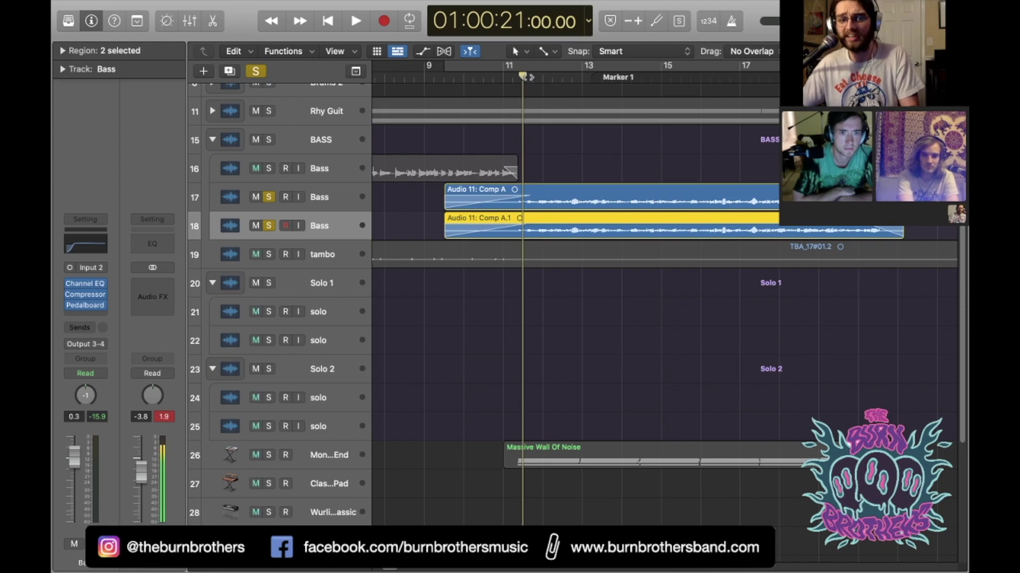
{"action": "key", "text": "space"}
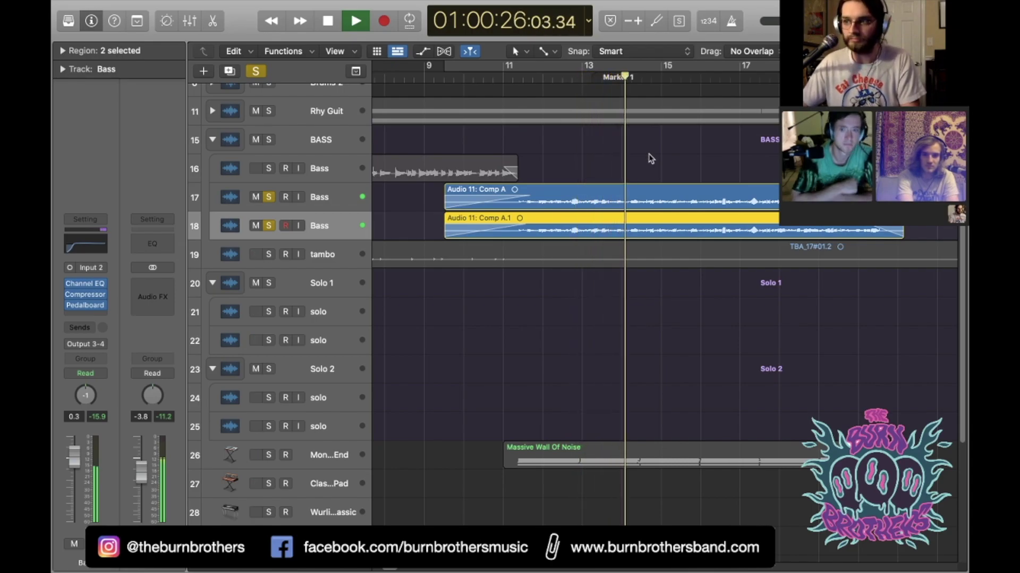
{"action": "key", "text": "space"}
Step: Examine the TBA_11#03 regions on Bass tracks 17 and 18 and the bass regions around them
{"action": "key", "text": "super+Left"}
{"action": "key", "text": "super+Left"}
{"action": "key", "text": "super+Left"}
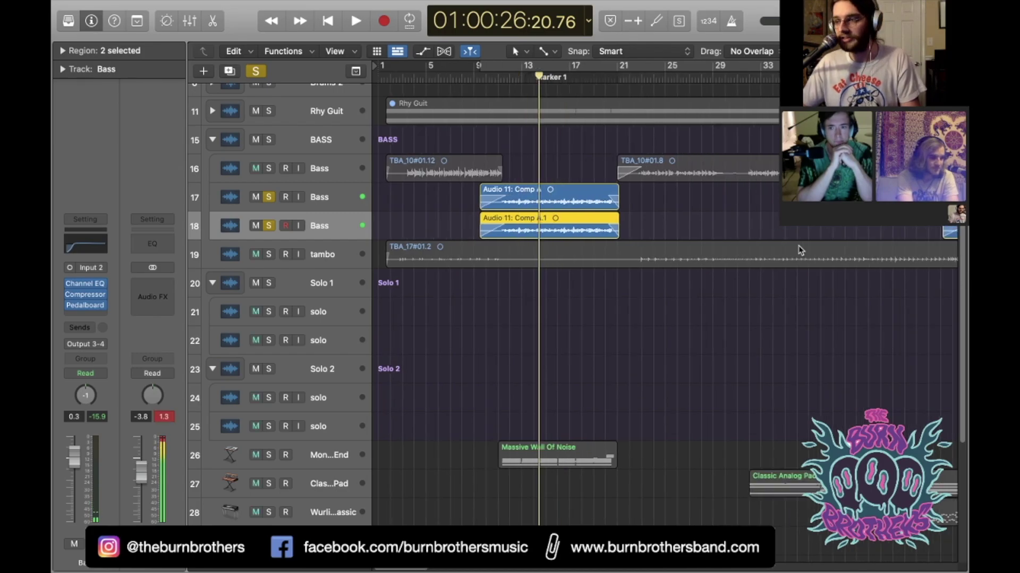
{"action": "scroll", "coordinate": [798, 245], "scroll_direction": "right", "scroll_amount": 3}
{"action": "key", "text": "super+Left"}
{"action": "key", "text": "super+Left"}
{"action": "key", "text": "super+Left"}
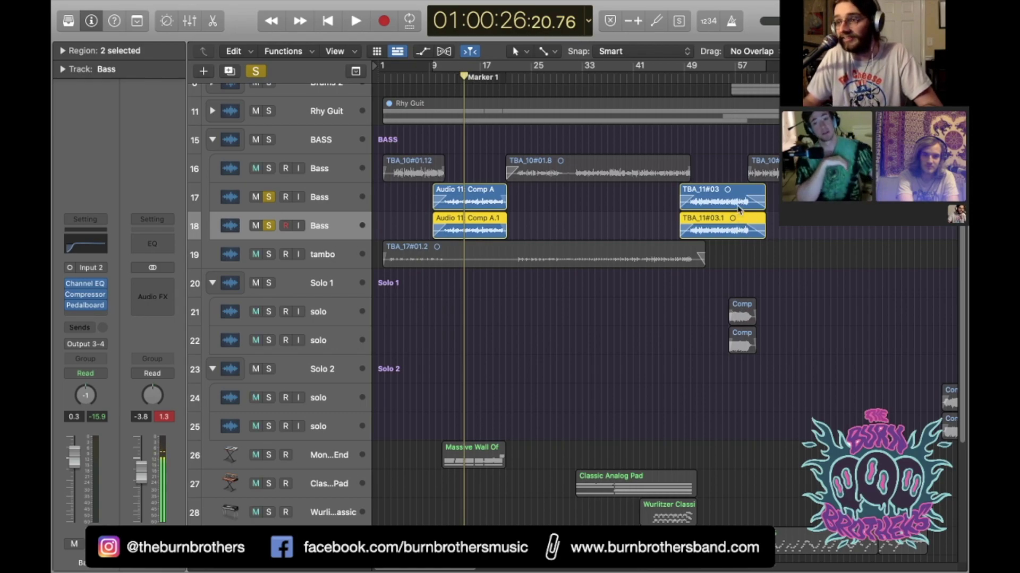
{"action": "scroll", "coordinate": [735, 213], "scroll_direction": "right", "scroll_amount": 1}
{"action": "scroll", "coordinate": [736, 207], "scroll_direction": "right", "scroll_amount": 10}
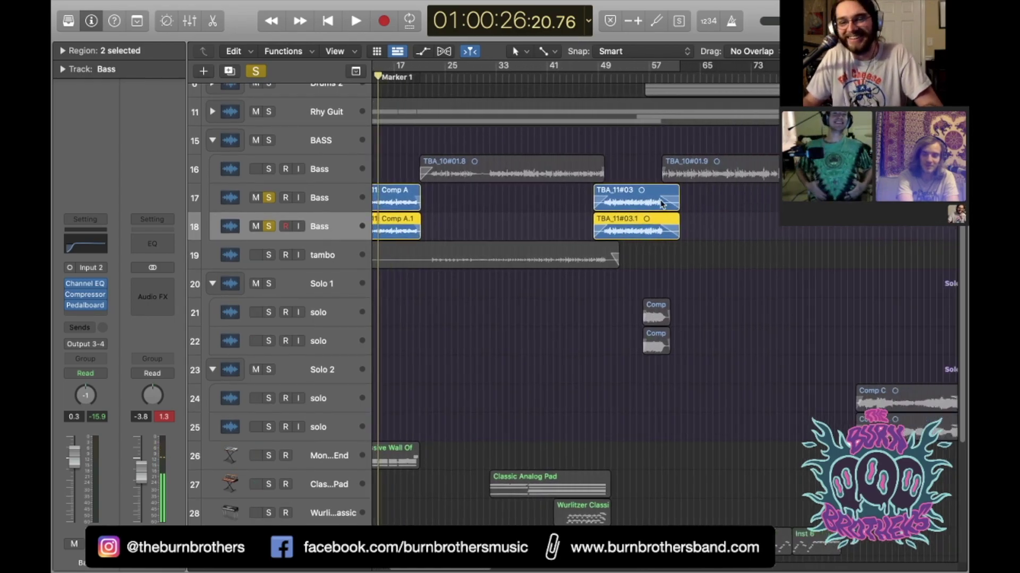
Step: Solo Bass track 16 along with Bass tracks 17 and 18
{"action": "left_click", "coordinate": [269, 169]}
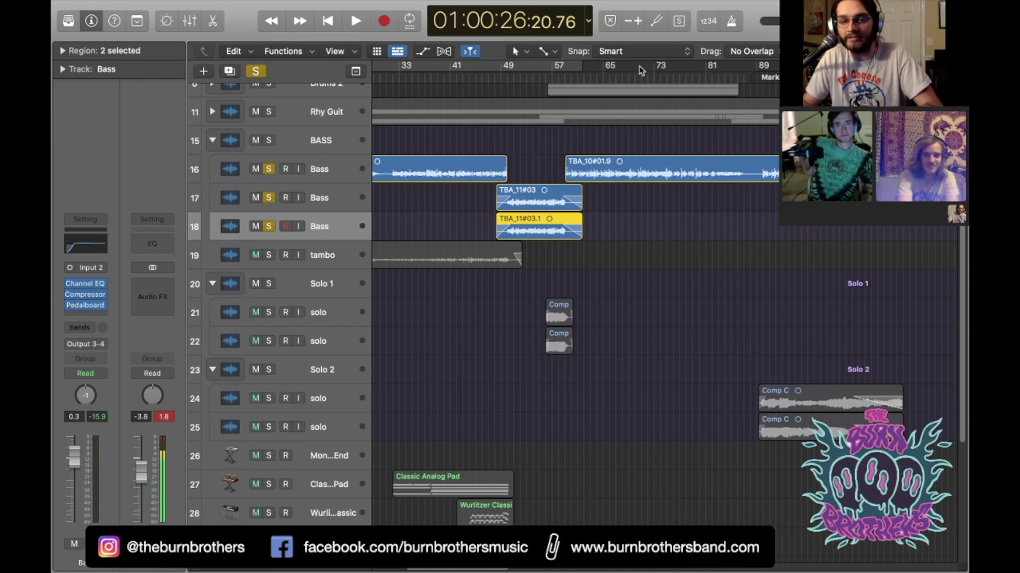
Step: Move the playhead past Marker 2 to 01:03:00 and examine the TBA_10#01.9 region on Bass track 16 there
{"action": "left_click_drag", "start_coordinate": [655, 77], "coordinate": [577, 92]}
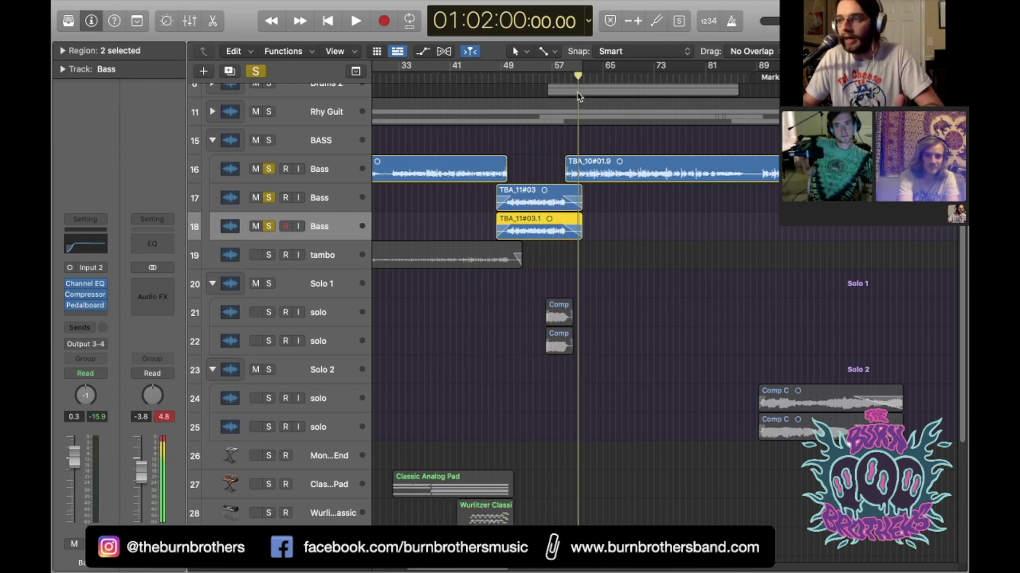
{"action": "left_click_drag", "start_coordinate": [760, 78], "coordinate": [760, 78]}
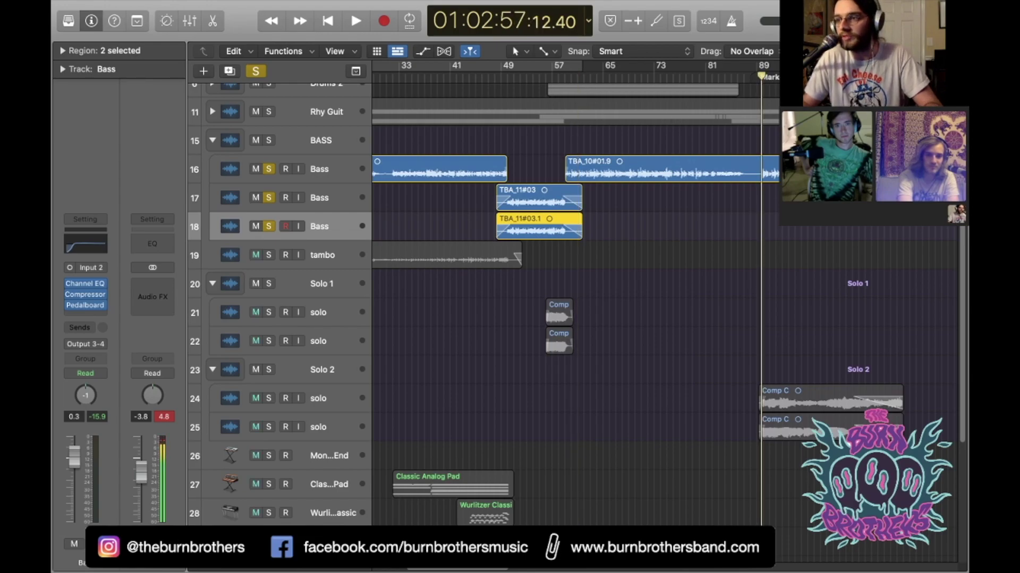
{"action": "key", "text": "super+Right"}
{"action": "key", "text": "super+Right"}
{"action": "key", "text": "super+Right"}
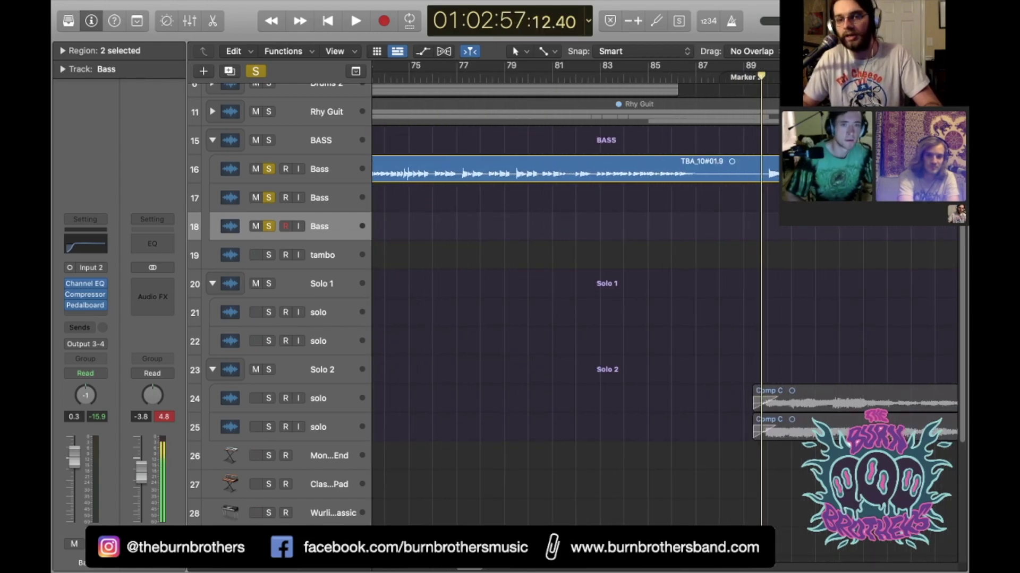
{"action": "scroll", "coordinate": [639, 77], "scroll_direction": "right", "scroll_amount": 2}
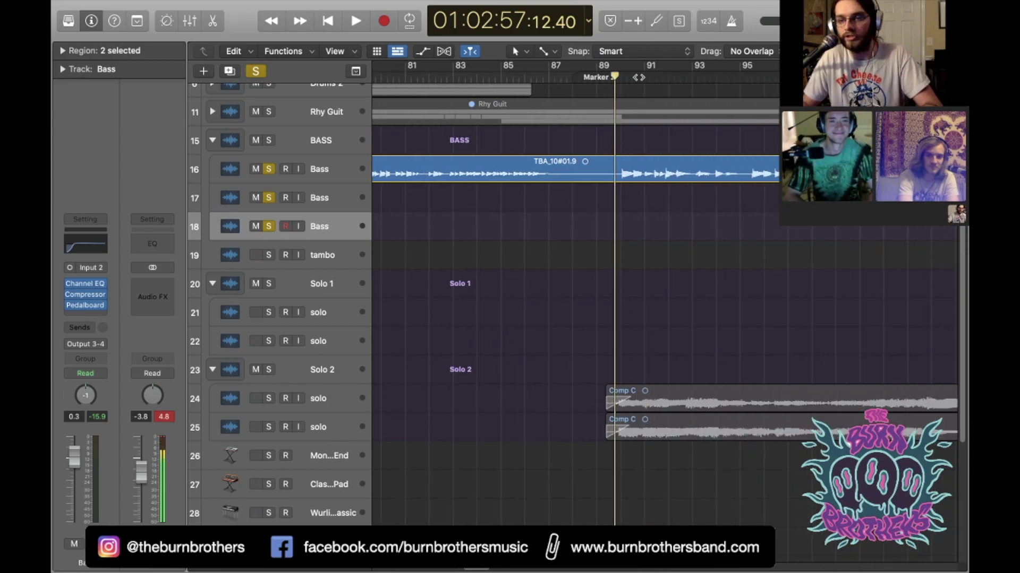
{"action": "mouse_move", "coordinate": [632, 77]}
{"action": "left_mouse_down"}
{"action": "mouse_move", "coordinate": [672, 78]}
{"action": "mouse_move", "coordinate": [649, 80]}
{"action": "left_mouse_up"}
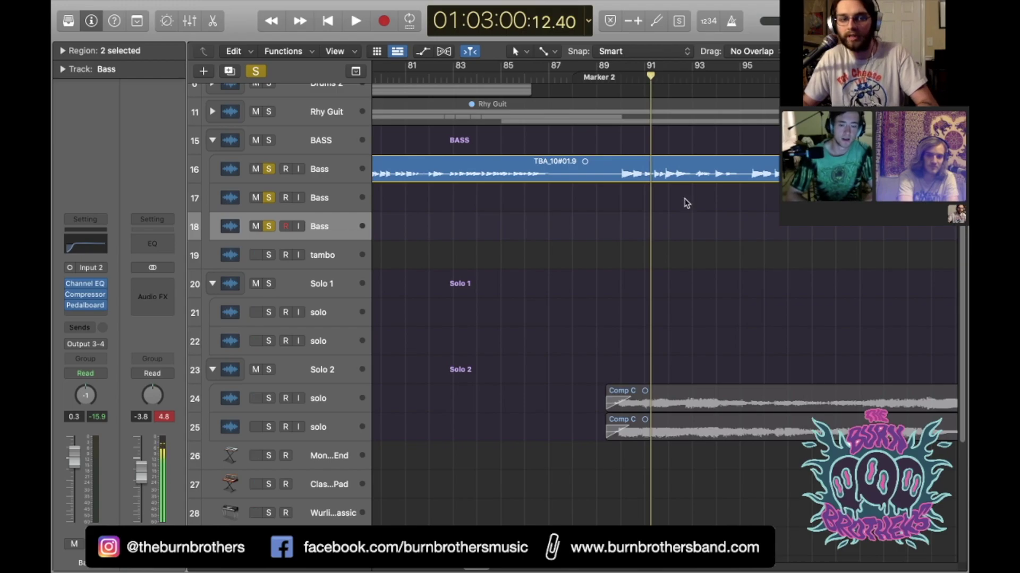
{"action": "scroll", "coordinate": [680, 215], "scroll_direction": "right", "scroll_amount": 5}
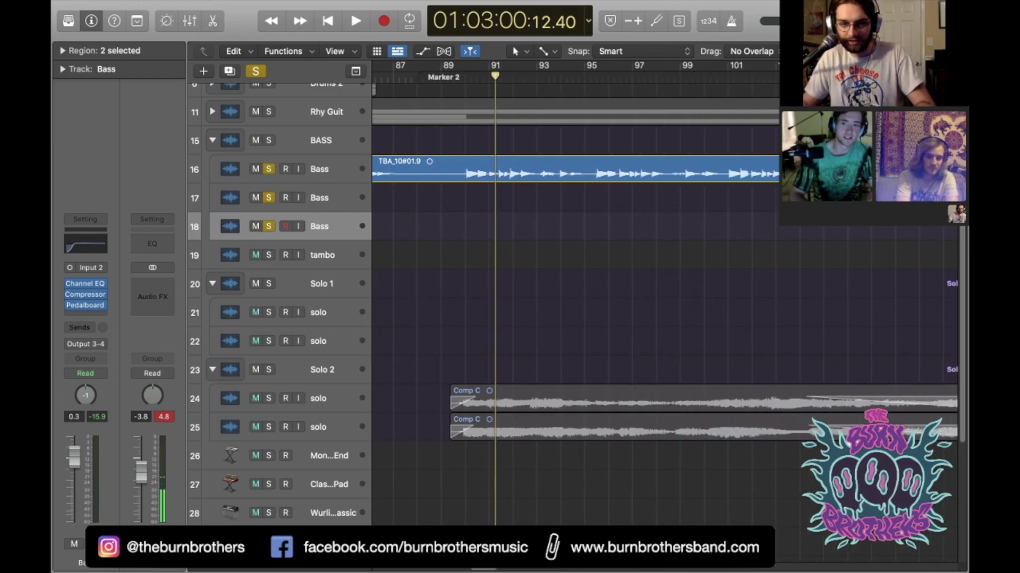
Step: Cue the playhead at 01:03:20, bar 101, and audition the soloed bass tracks to about bar 106
{"action": "left_click", "coordinate": [731, 77]}
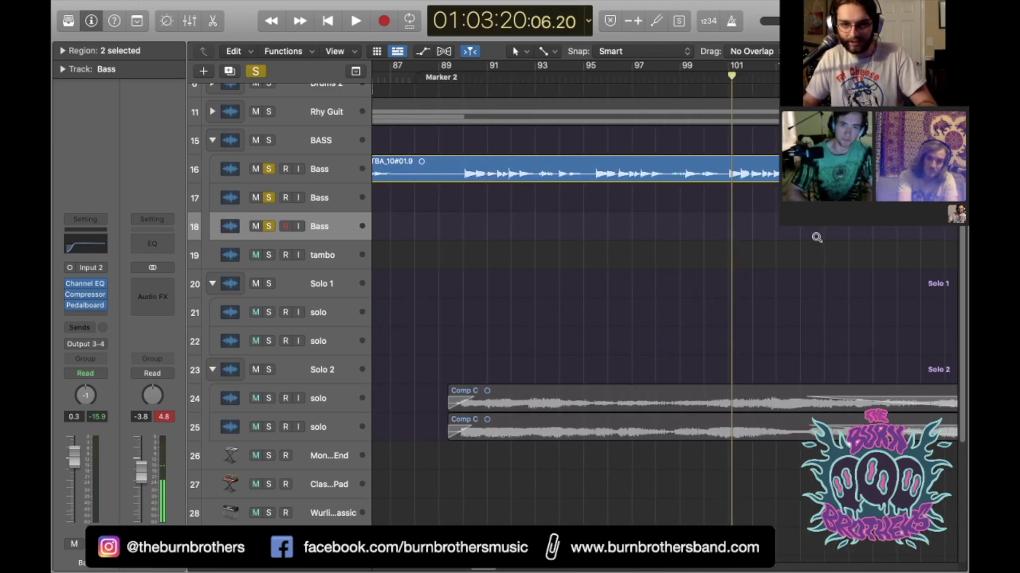
{"action": "key", "text": "super+Right"}
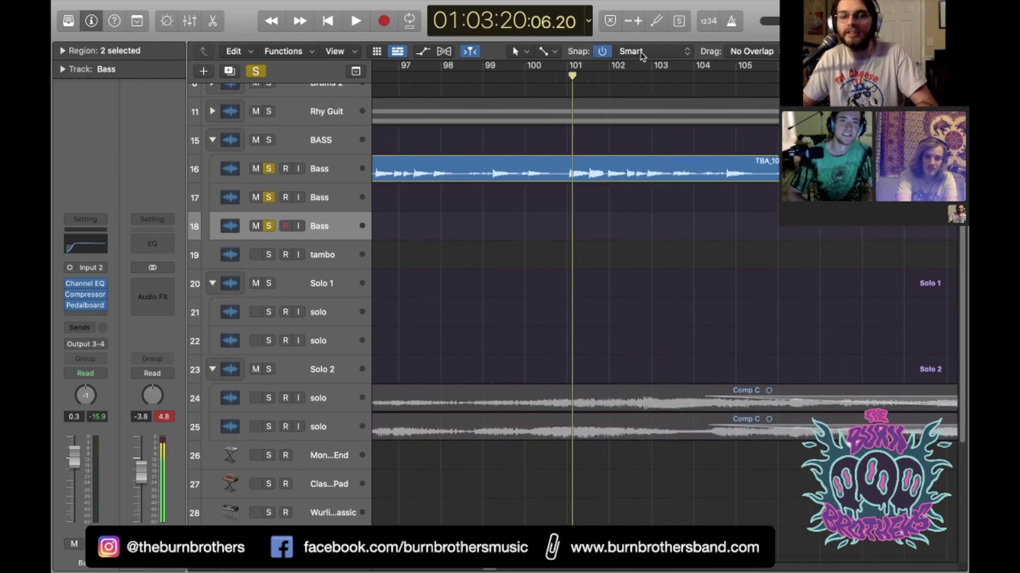
{"action": "left_click", "coordinate": [568, 76]}
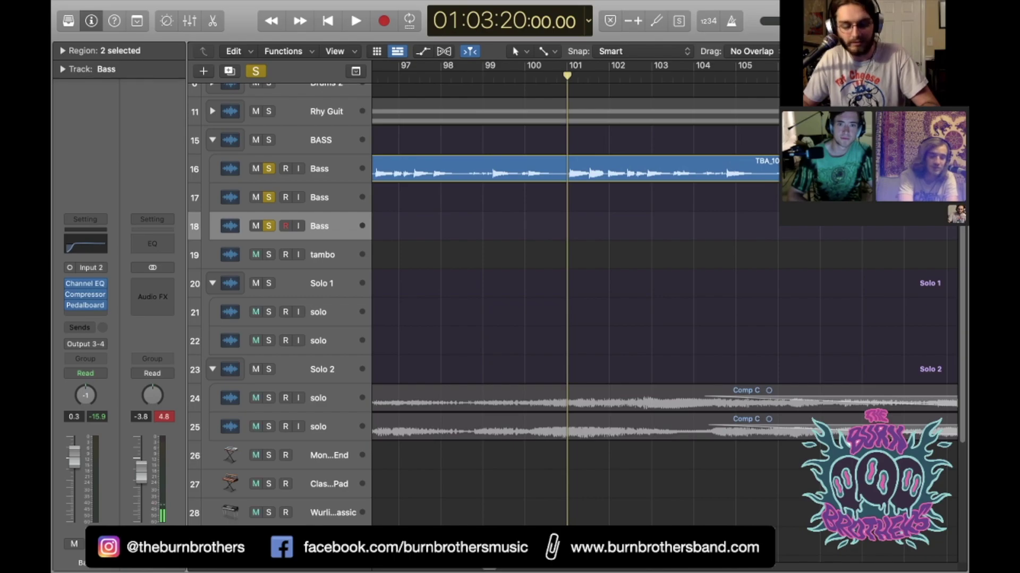
{"action": "key", "text": "super+Left"}
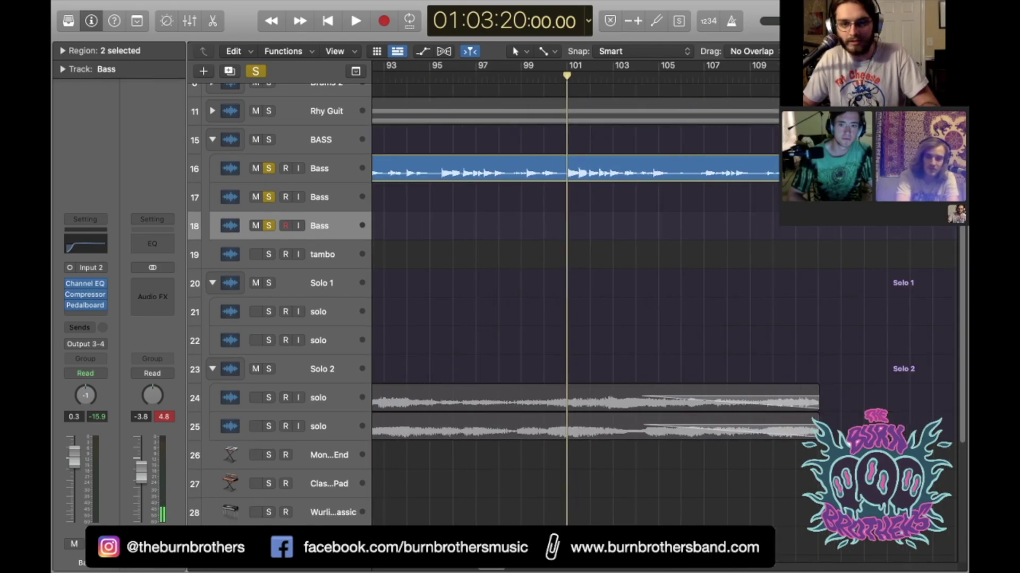
{"action": "key", "text": "super+Left"}
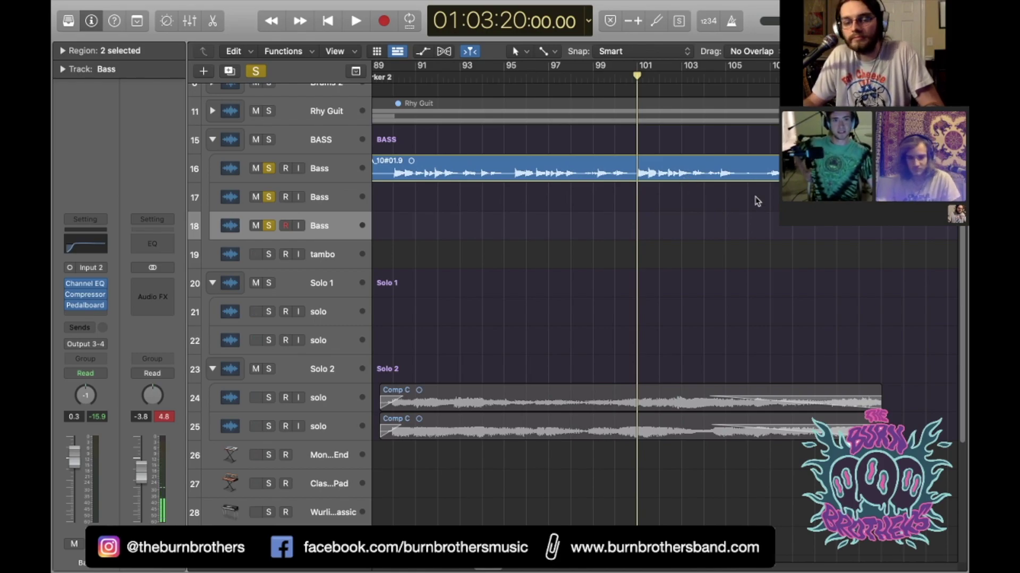
{"action": "scroll", "coordinate": [763, 209], "scroll_direction": "down", "scroll_amount": 2}
{"action": "scroll", "coordinate": [764, 210], "scroll_direction": "down", "scroll_amount": 4}
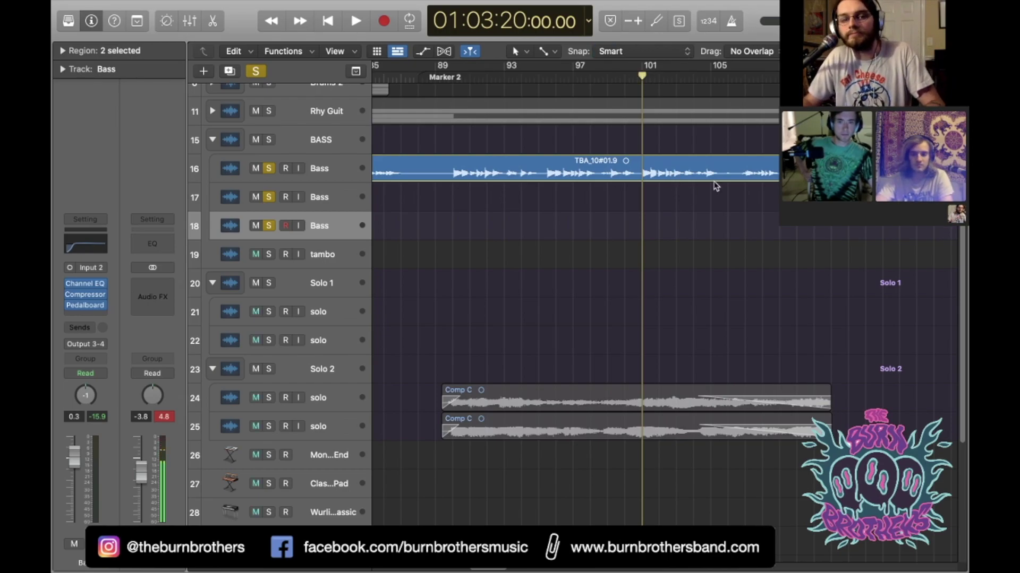
{"action": "scroll", "coordinate": [713, 185], "scroll_direction": "up", "scroll_amount": 3}
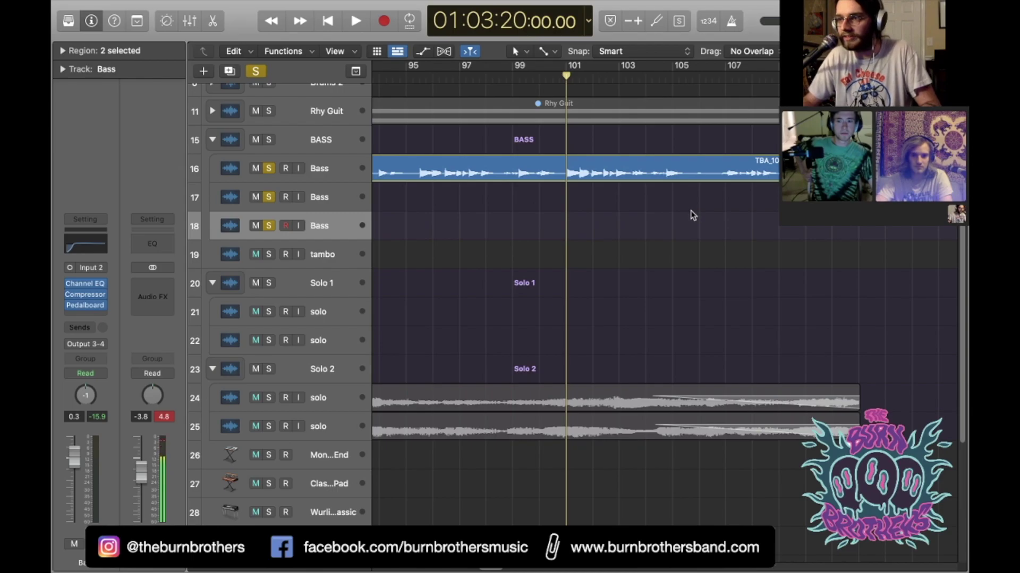
{"action": "key", "text": "space"}
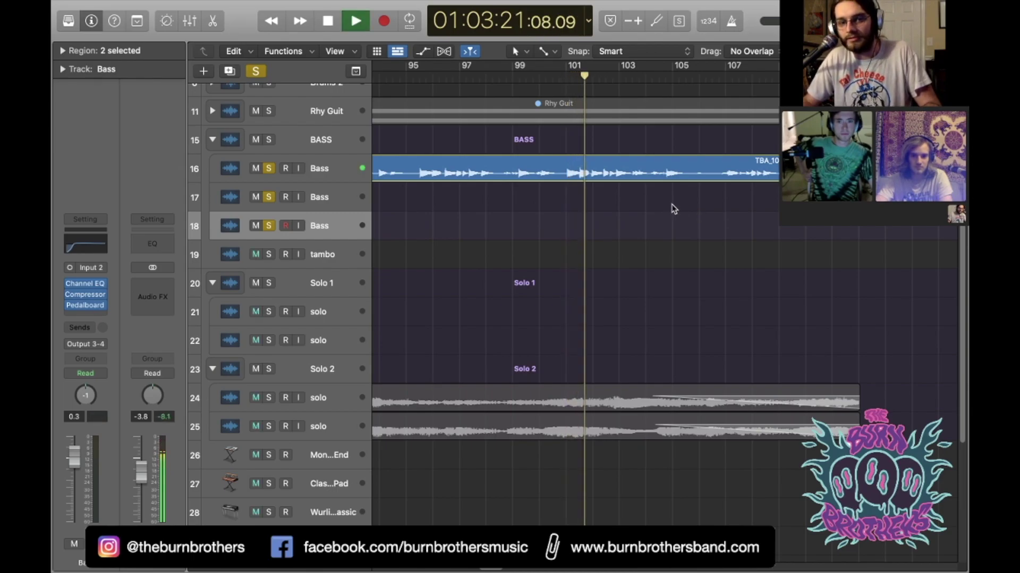
{"action": "scroll", "coordinate": [670, 208], "scroll_direction": "up", "scroll_amount": 5}
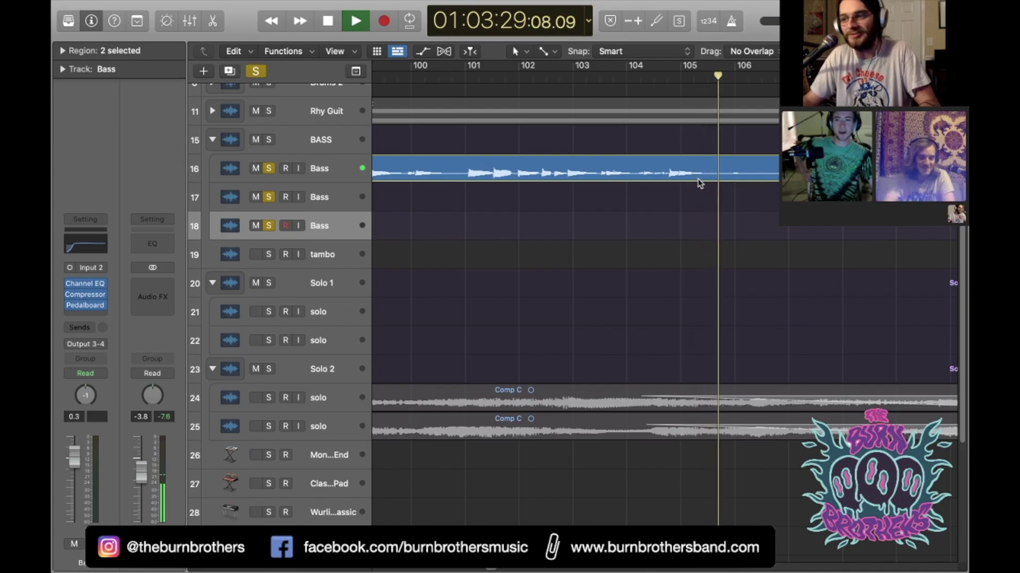
{"action": "key", "text": "space"}
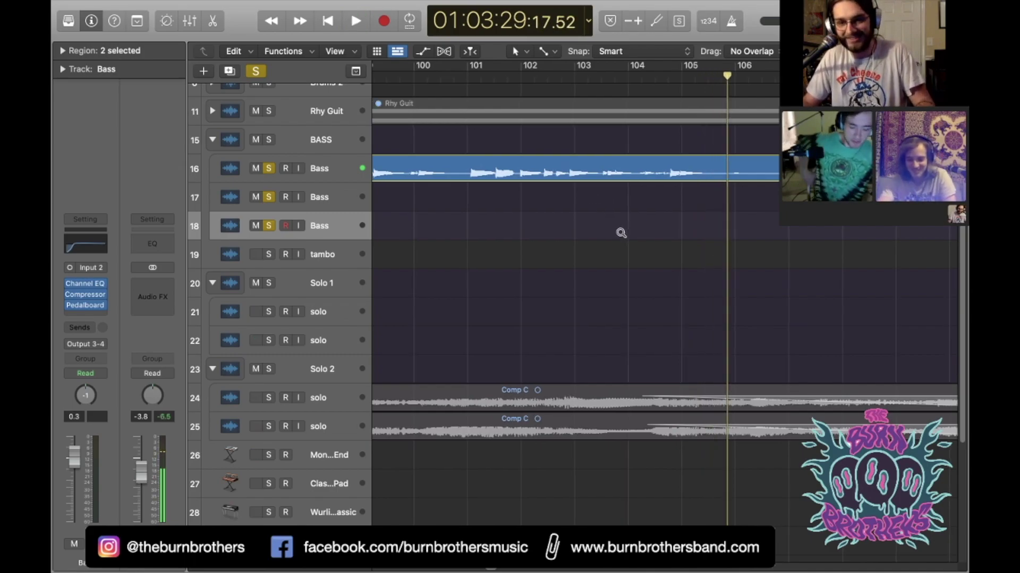
Step: Solo the tambo track and take Bass tracks 16, 17 and 18 out of solo
{"action": "left_click", "coordinate": [621, 232], "text": "ctrl+alt"}
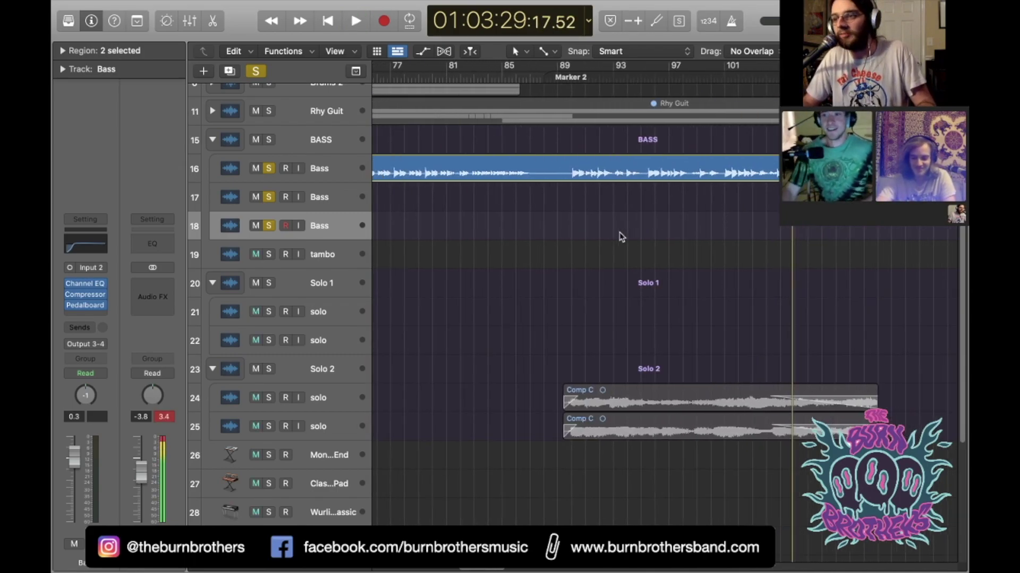
{"action": "left_click", "coordinate": [619, 232], "text": "ctrl+alt"}
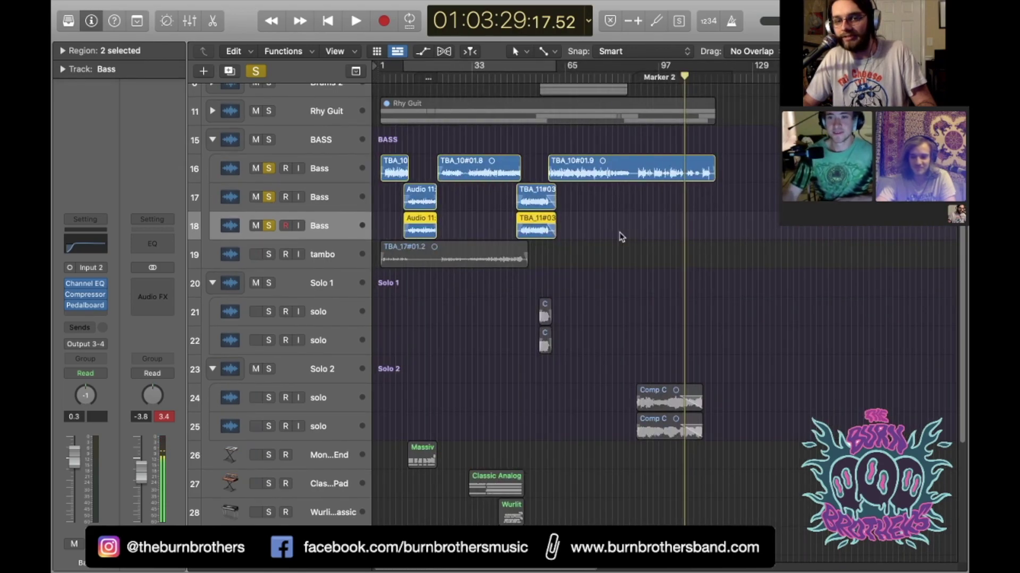
{"action": "key", "text": "super+Right"}
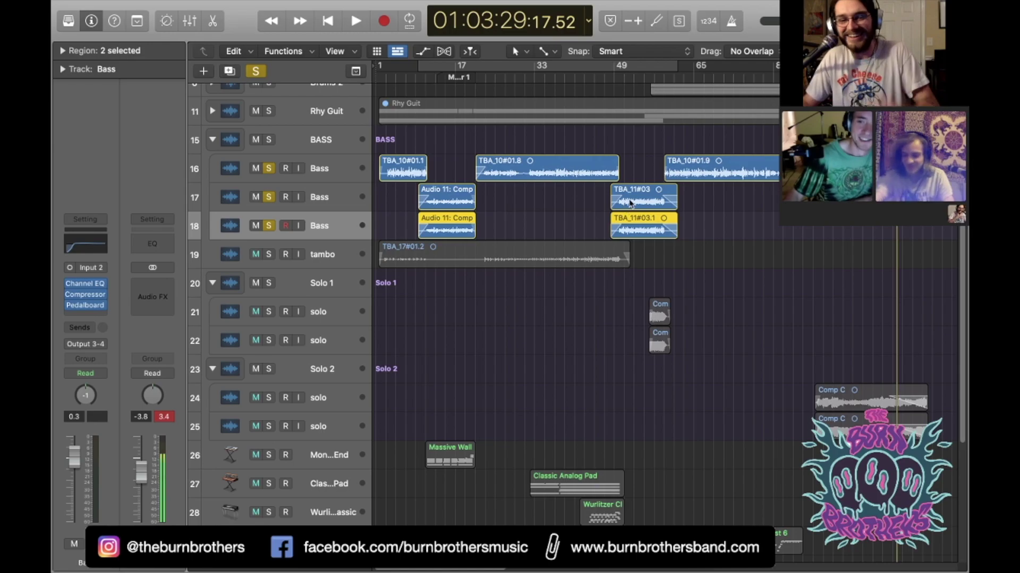
{"action": "scroll", "coordinate": [549, 215], "scroll_direction": "down", "scroll_amount": 2}
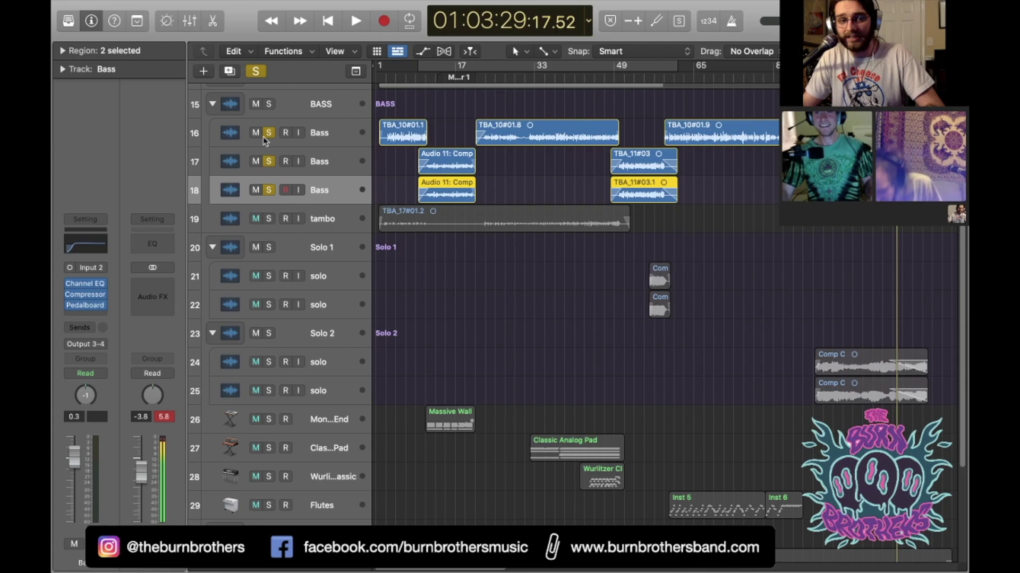
{"action": "left_click", "coordinate": [320, 219]}
{"action": "left_click", "coordinate": [268, 219]}
{"action": "left_click", "coordinate": [268, 190]}
{"action": "left_click", "coordinate": [269, 161]}
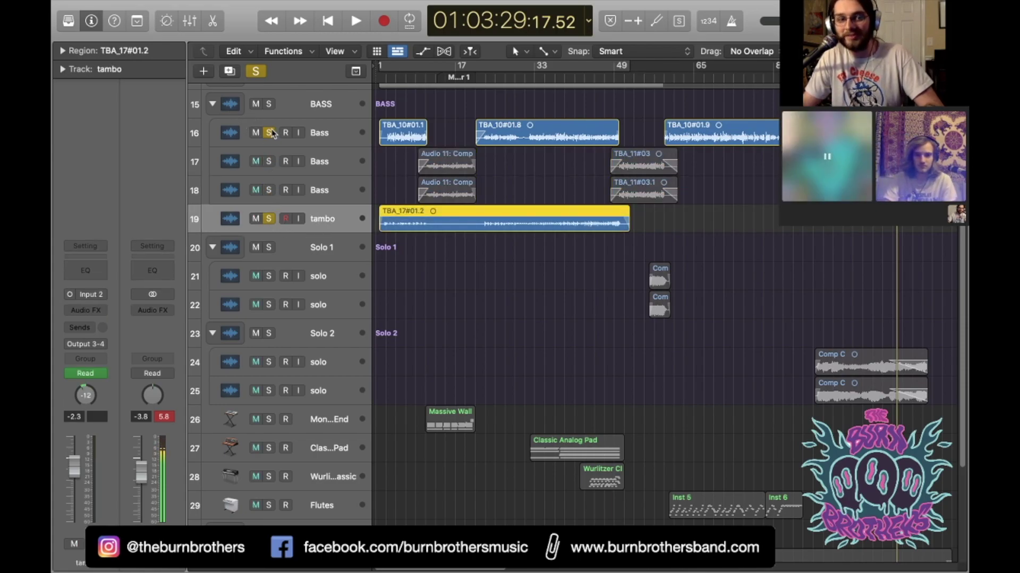
{"action": "left_click", "coordinate": [269, 133]}
Step: Audition the soloed tambo track from about bar 22 to bar 25
{"action": "left_click", "coordinate": [486, 80]}
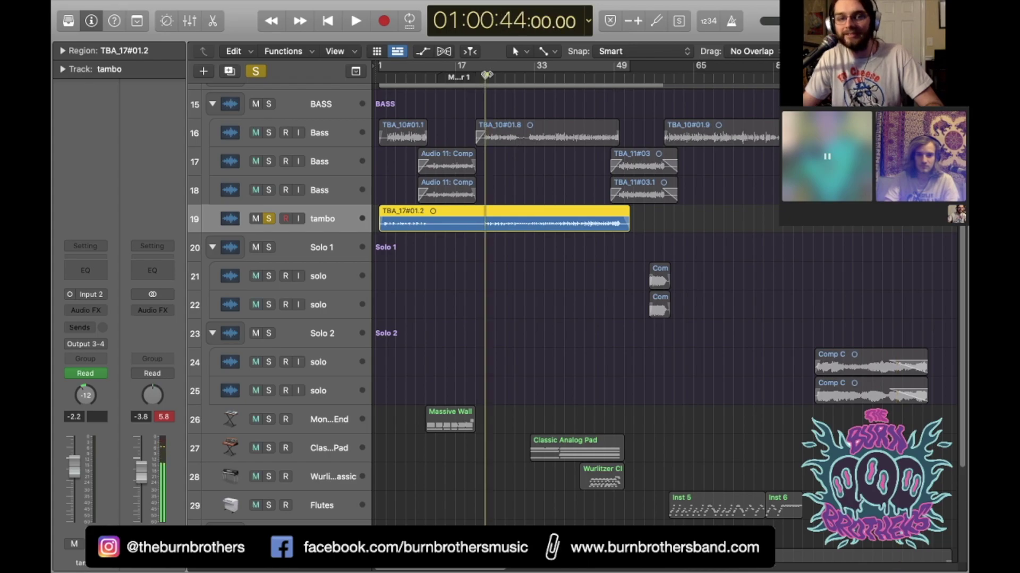
{"action": "key", "text": "super+Right"}
{"action": "key", "text": "super+Right"}
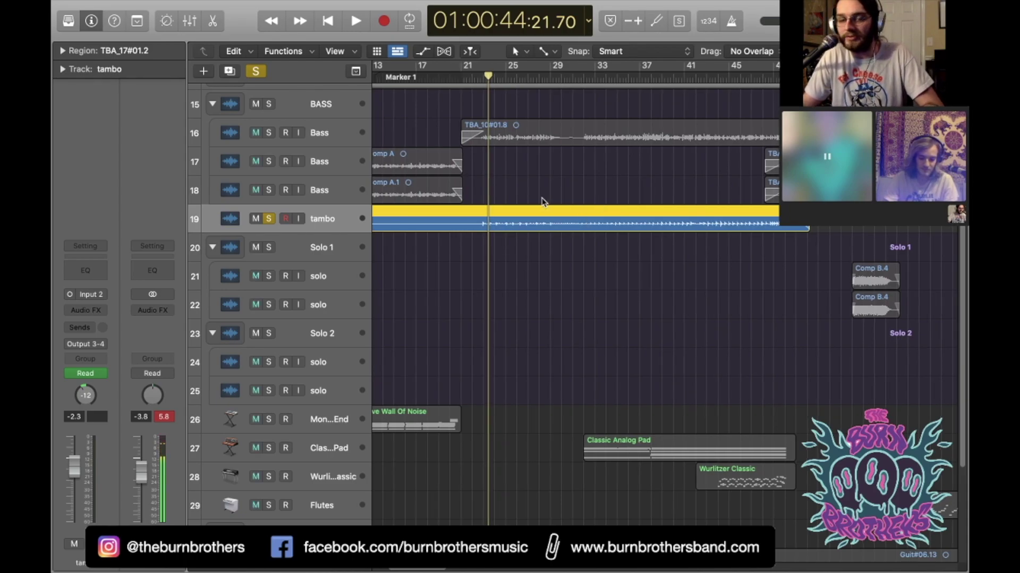
{"action": "left_click", "coordinate": [479, 74]}
{"action": "key", "text": "space"}
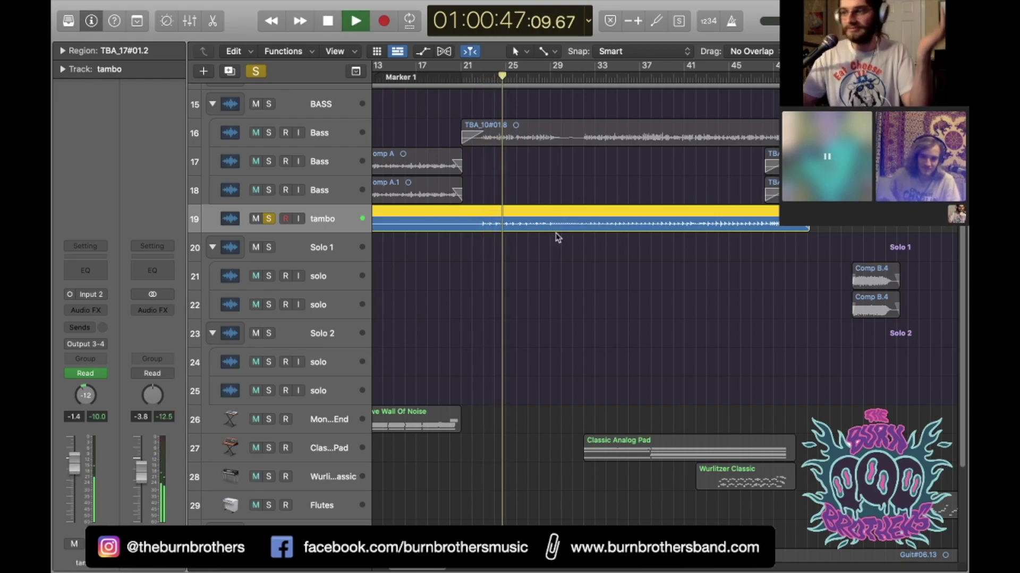
{"action": "key", "text": "space"}
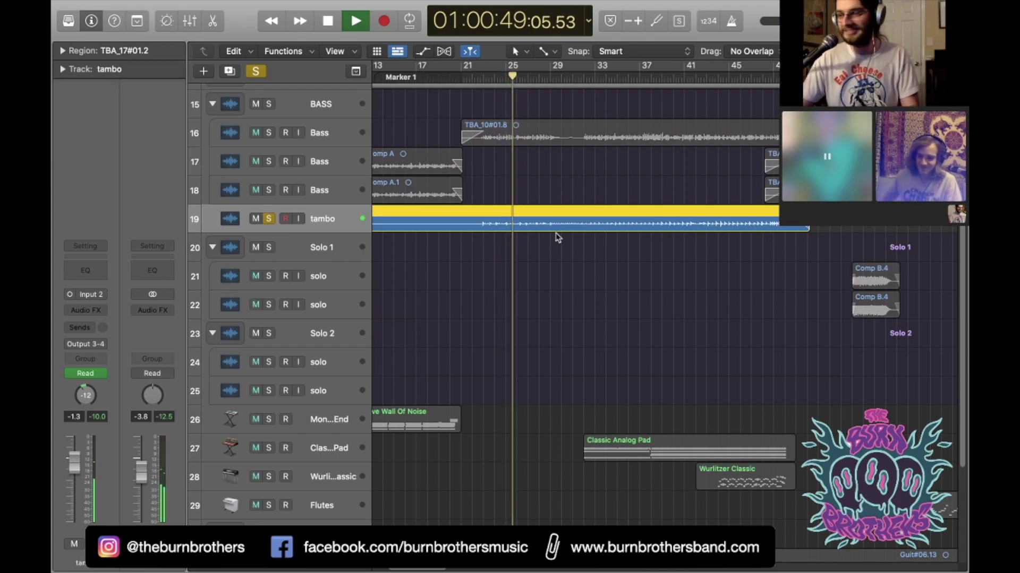
Step: Take the tambo track out of solo
{"action": "scroll", "coordinate": [523, 311], "scroll_direction": "down", "scroll_amount": 3}
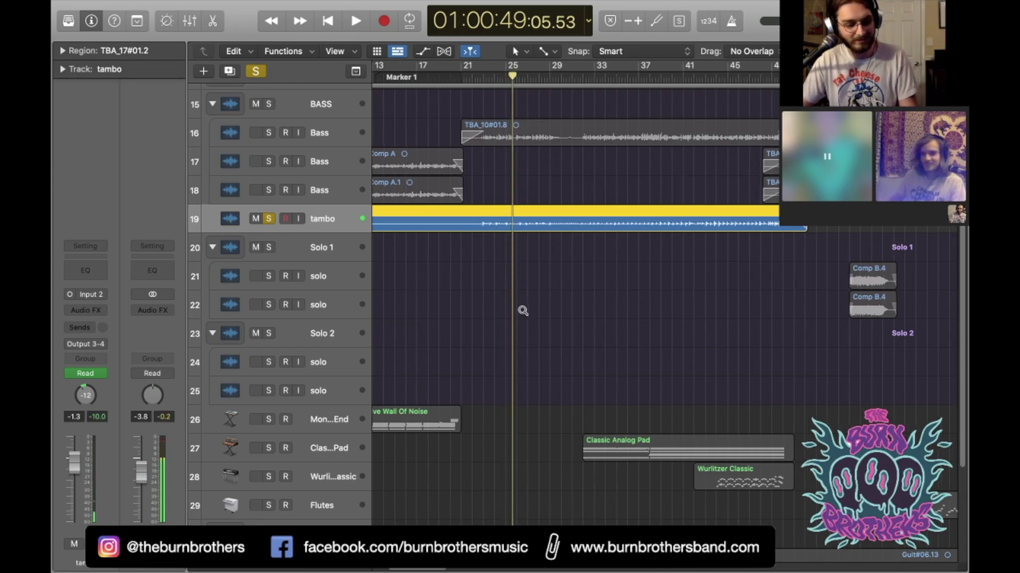
{"action": "scroll", "coordinate": [523, 311], "scroll_direction": "down", "scroll_amount": 5}
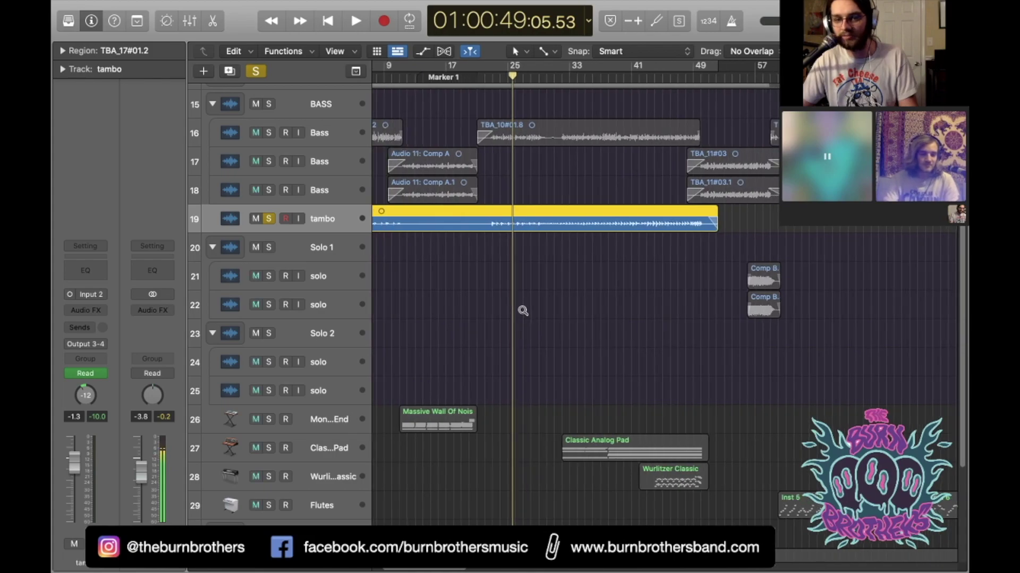
{"action": "scroll", "coordinate": [522, 314], "scroll_direction": "down", "scroll_amount": 4}
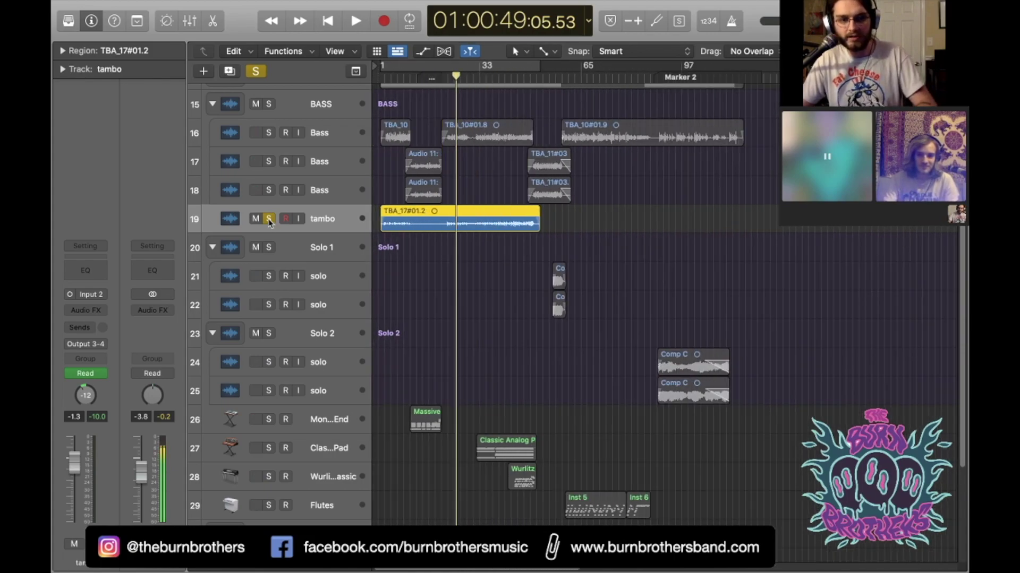
{"action": "left_click", "coordinate": [269, 219]}
{"action": "scroll", "coordinate": [419, 296], "scroll_direction": "down", "scroll_amount": 1}
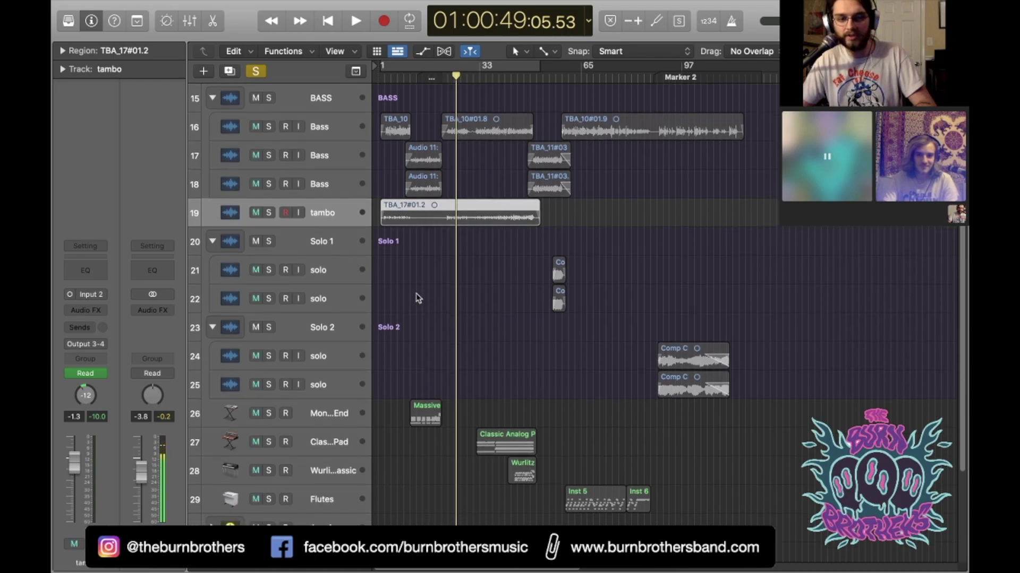
Step: Select the Monster Bottom End synth track, number 26
{"action": "scroll", "coordinate": [415, 293], "scroll_direction": "up", "scroll_amount": 3}
{"action": "key", "text": "ctrl+alt+super+m"}
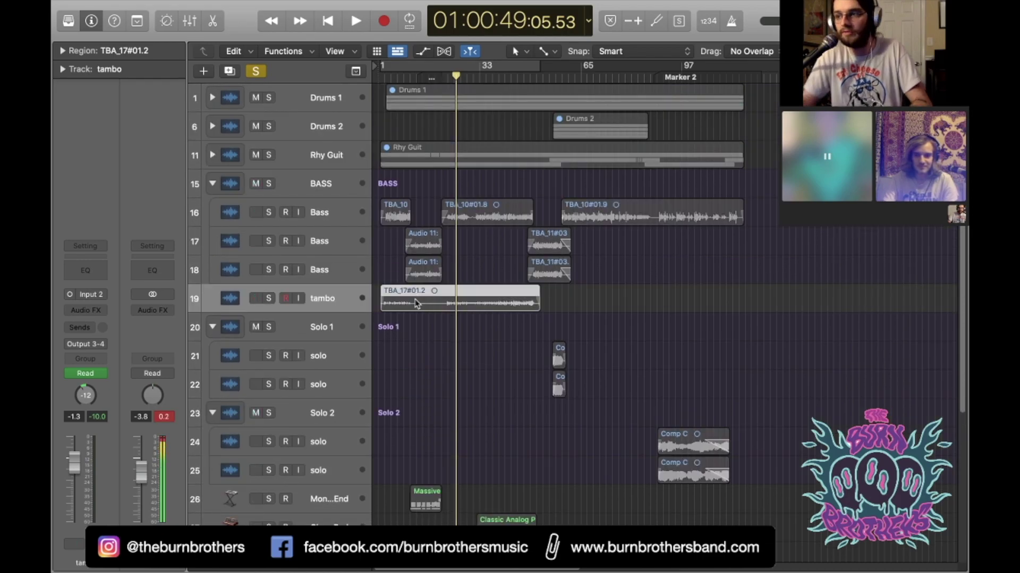
{"action": "scroll", "coordinate": [388, 340], "scroll_direction": "down", "scroll_amount": 7}
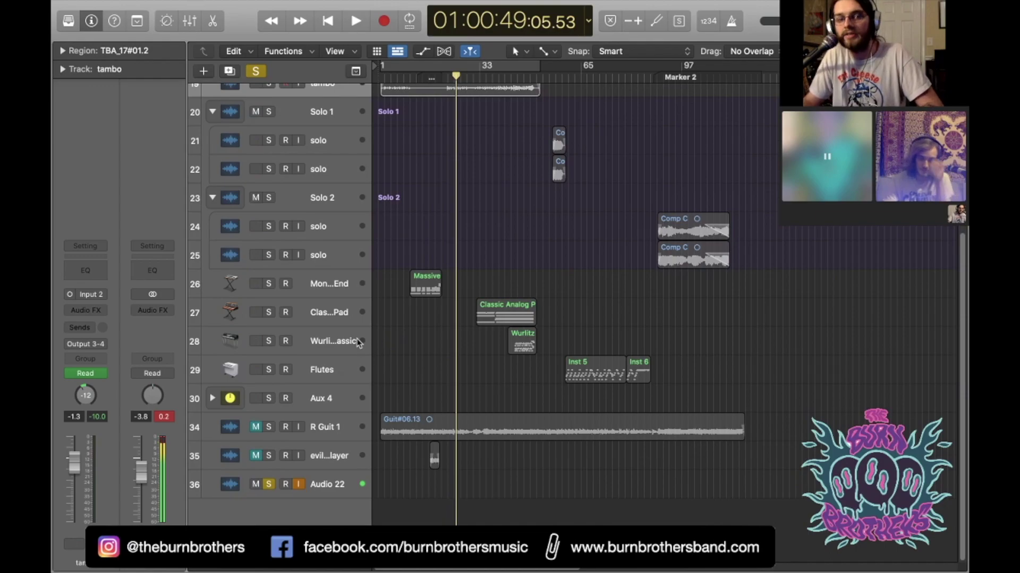
{"action": "left_click", "coordinate": [334, 291]}
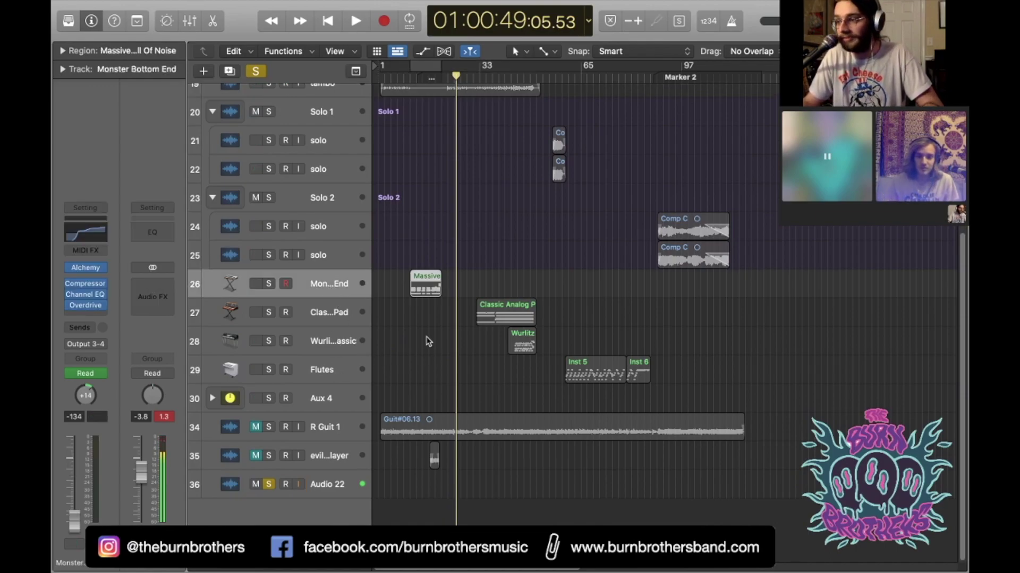
Step: Solo the Drums 1, Drums 2, Rhy Guit, BASS and tambo tracks
{"action": "scroll", "coordinate": [430, 351], "scroll_direction": "up", "scroll_amount": 8}
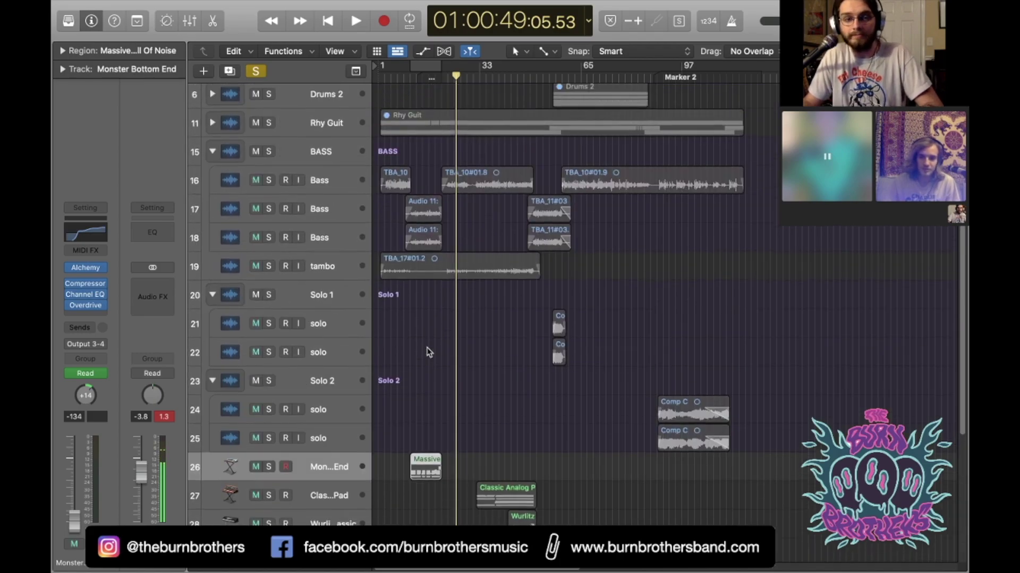
{"action": "left_click", "coordinate": [269, 98]}
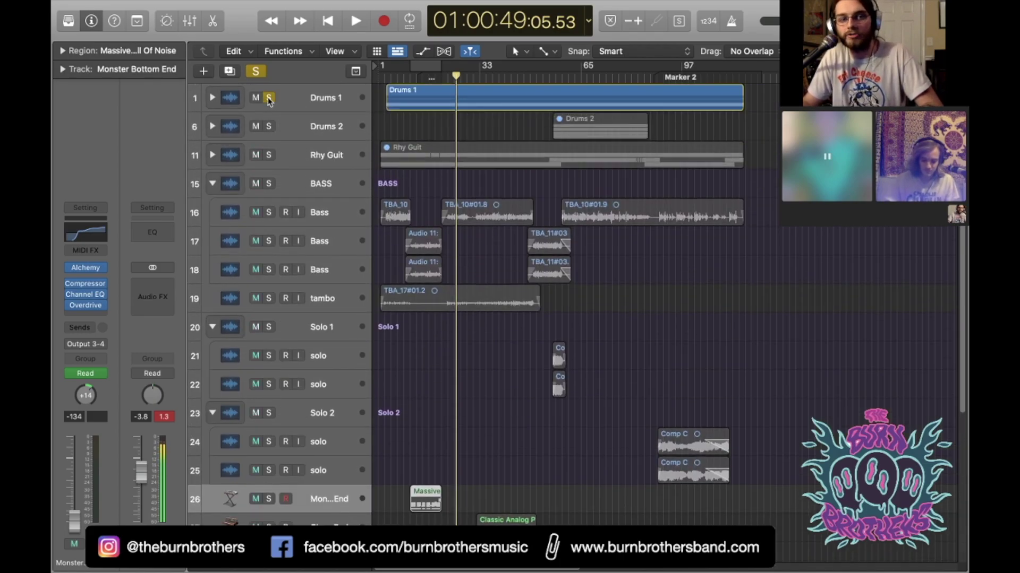
{"action": "left_click", "coordinate": [269, 126]}
{"action": "left_click", "coordinate": [269, 155]}
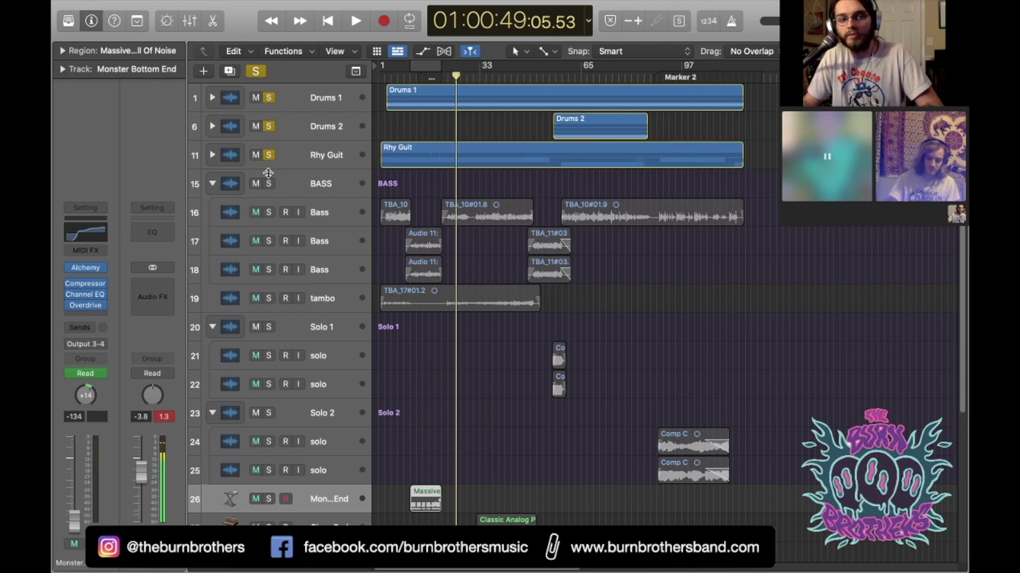
{"action": "left_click", "coordinate": [269, 184]}
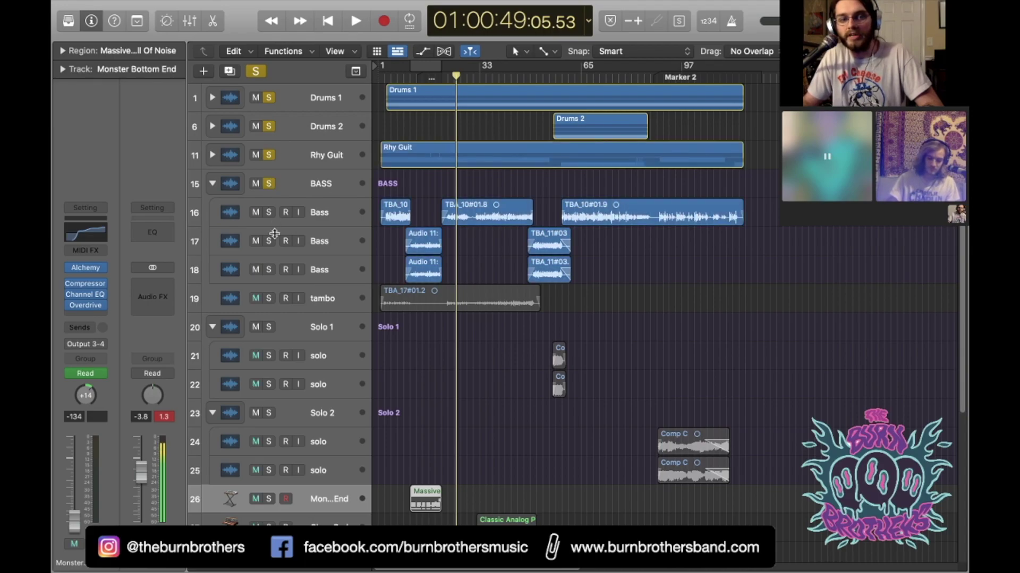
{"action": "left_click", "coordinate": [269, 298]}
Step: Audition the soloed drums, guitars, bass and tambo from 01:00:04:00 to just past the start of the Massive Wall Of Noise region
{"action": "left_click_drag", "start_coordinate": [455, 94], "coordinate": [385, 94]}
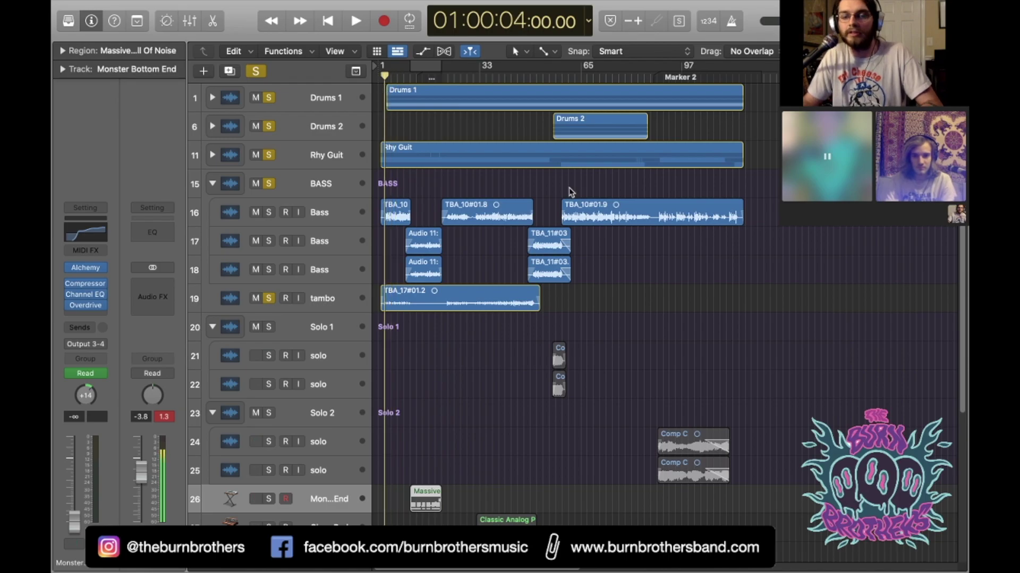
{"action": "key", "text": "space"}
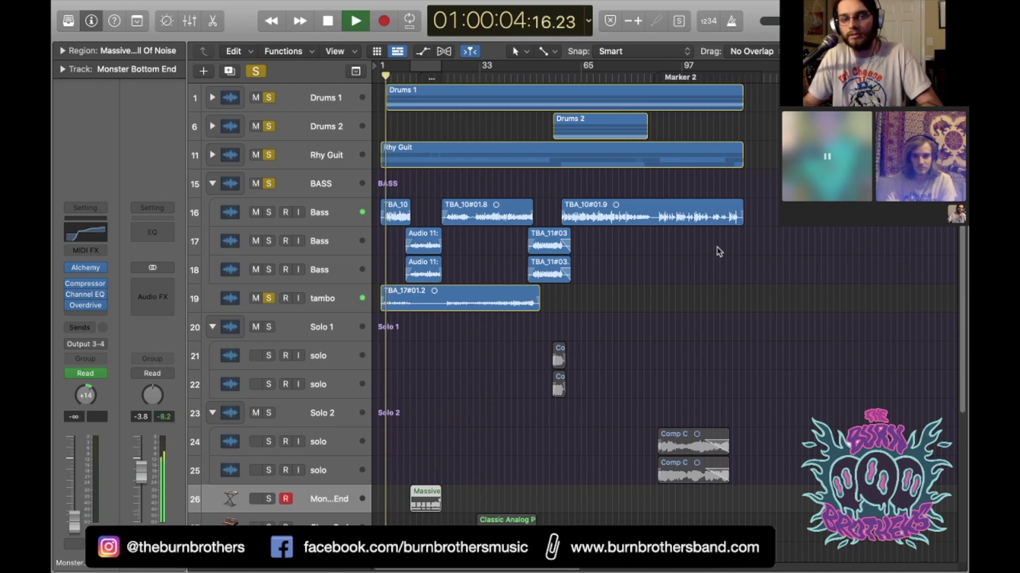
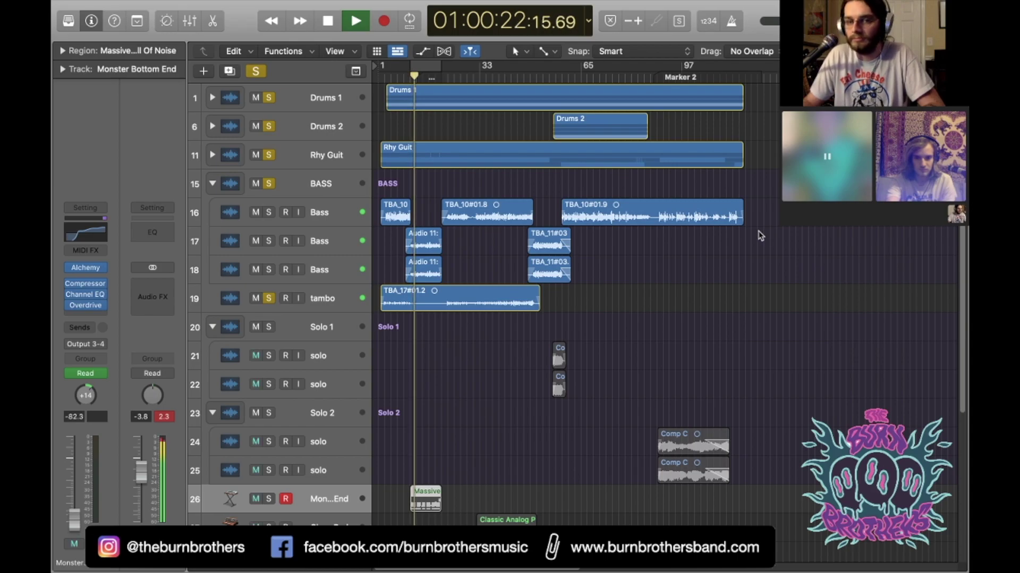
{"action": "key", "text": "space"}
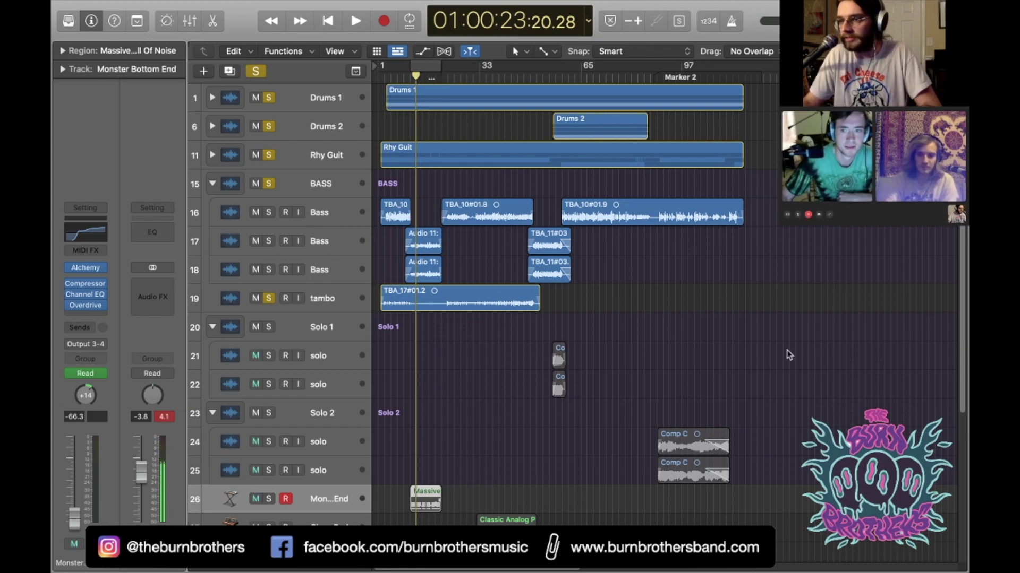
Step: Take Drums 1, Drums 2, Rhy Guit, BASS and tambo out of solo
{"action": "scroll", "coordinate": [652, 339], "scroll_direction": "down", "scroll_amount": 5}
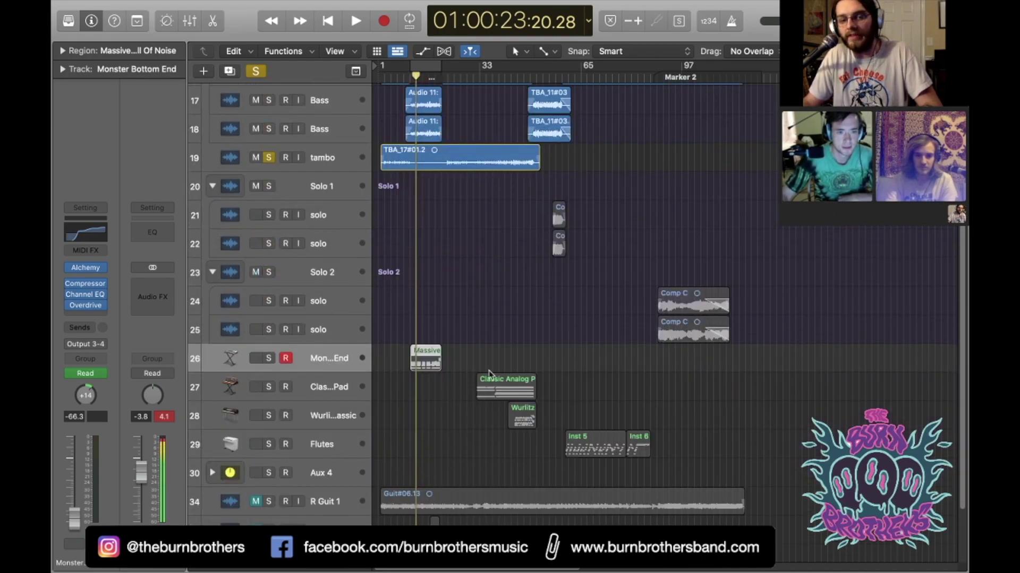
{"action": "left_click", "coordinate": [270, 157]}
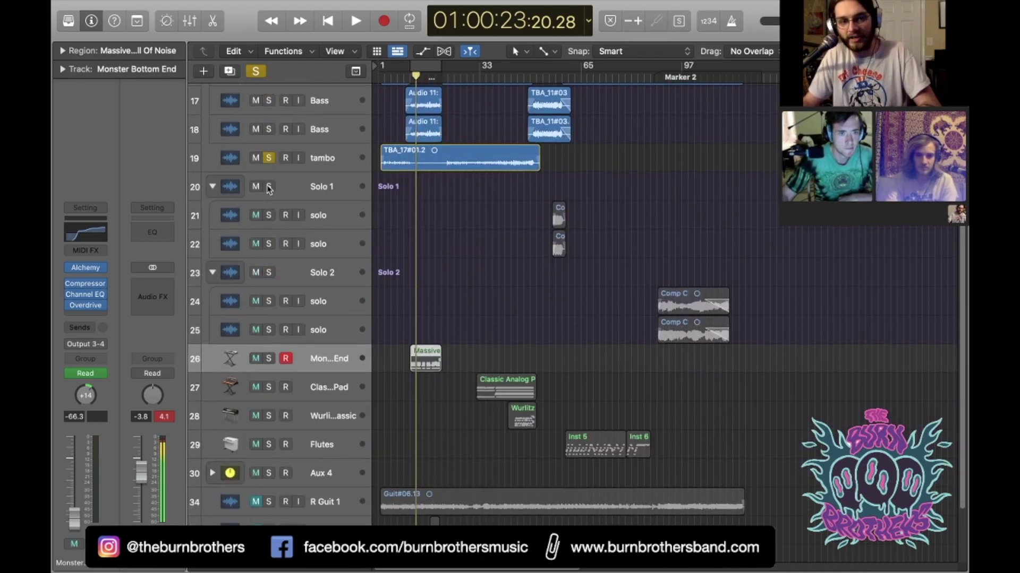
{"action": "scroll", "coordinate": [269, 196], "scroll_direction": "up", "scroll_amount": 5}
{"action": "left_click", "coordinate": [269, 98]}
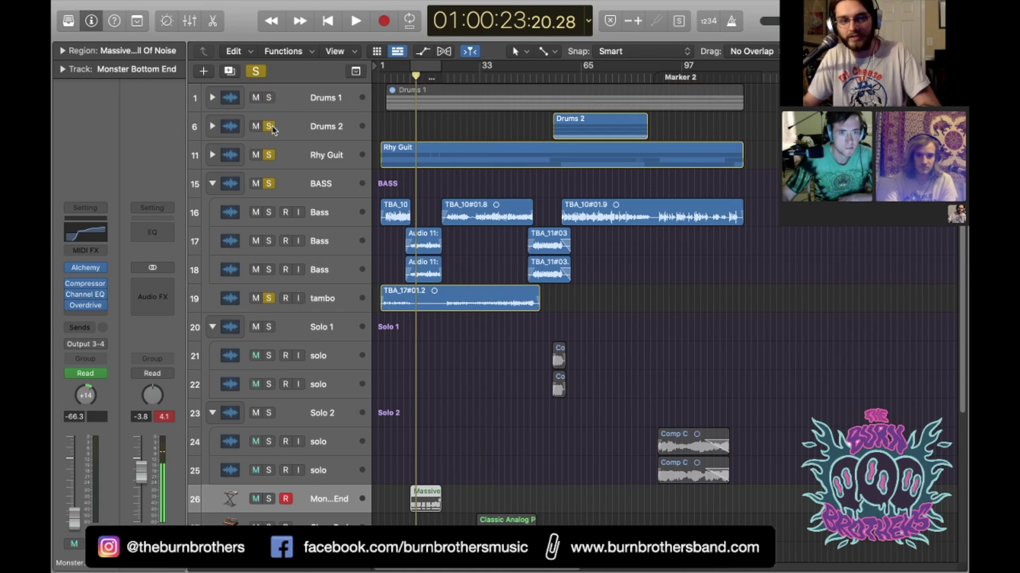
{"action": "left_click", "coordinate": [269, 126]}
{"action": "left_click", "coordinate": [268, 155]}
{"action": "left_click", "coordinate": [269, 184]}
{"action": "left_click", "coordinate": [269, 299]}
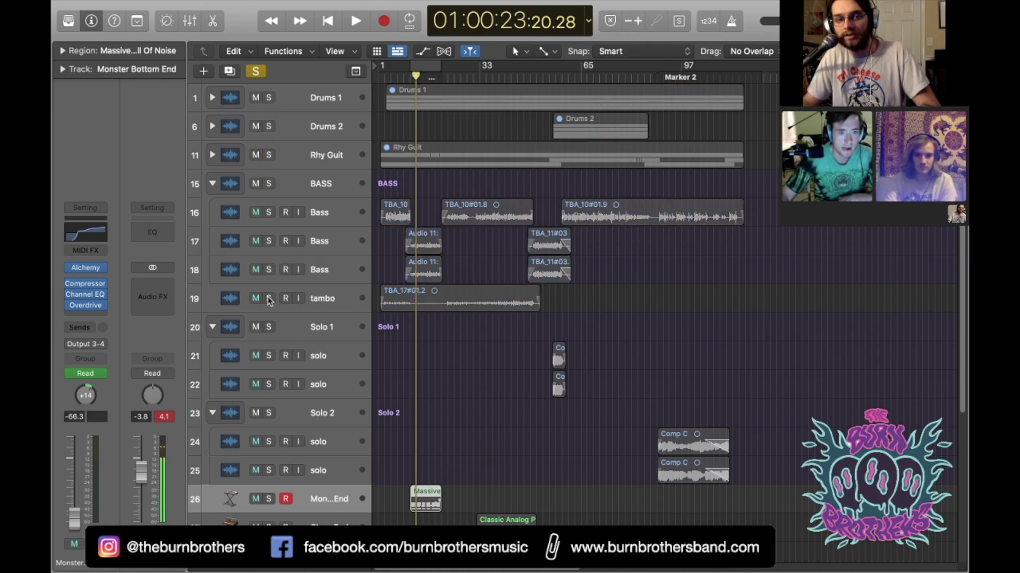
Step: Widen the track headers to read the full synth track names, and narrow them again
{"action": "scroll", "coordinate": [391, 269], "scroll_direction": "down", "scroll_amount": 7}
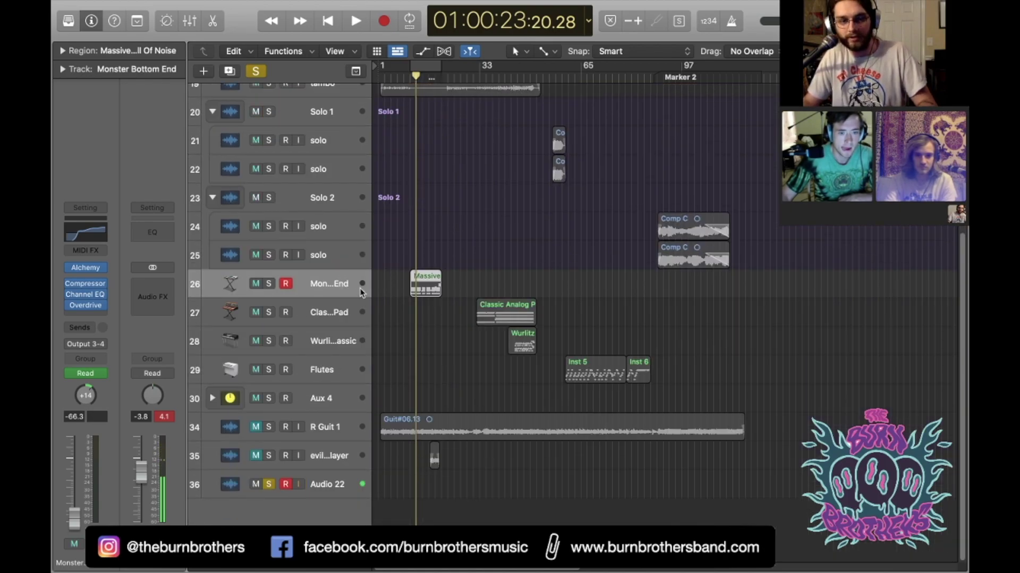
{"action": "left_click_drag", "start_coordinate": [370, 292], "coordinate": [560, 297]}
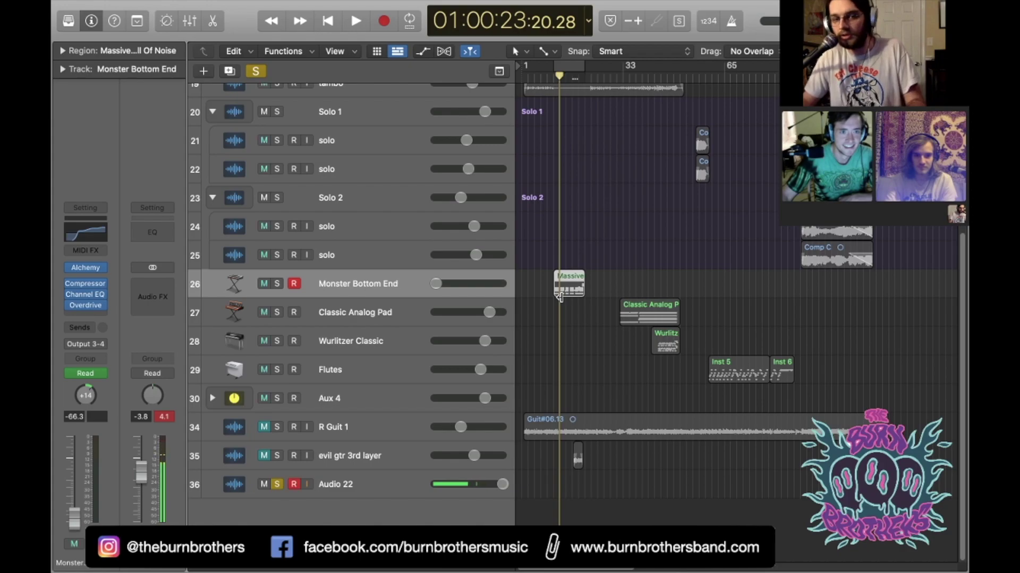
{"action": "left_click_drag", "start_coordinate": [515, 293], "coordinate": [382, 295]}
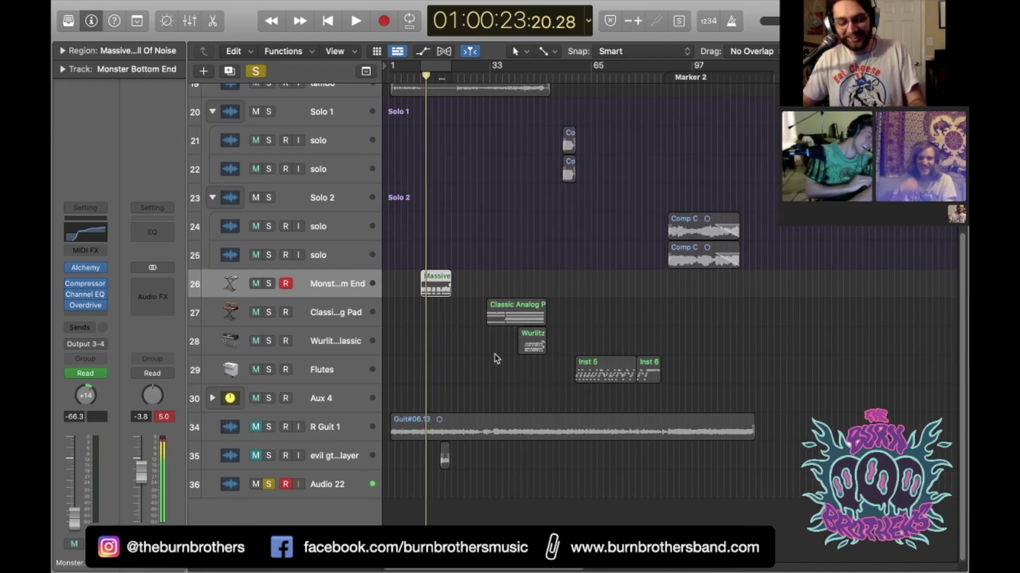
Step: Solo the Monster Bottom End track, number 26
{"action": "key", "text": "super+Right"}
{"action": "key", "text": "super+Right"}
{"action": "key", "text": "super+Right"}
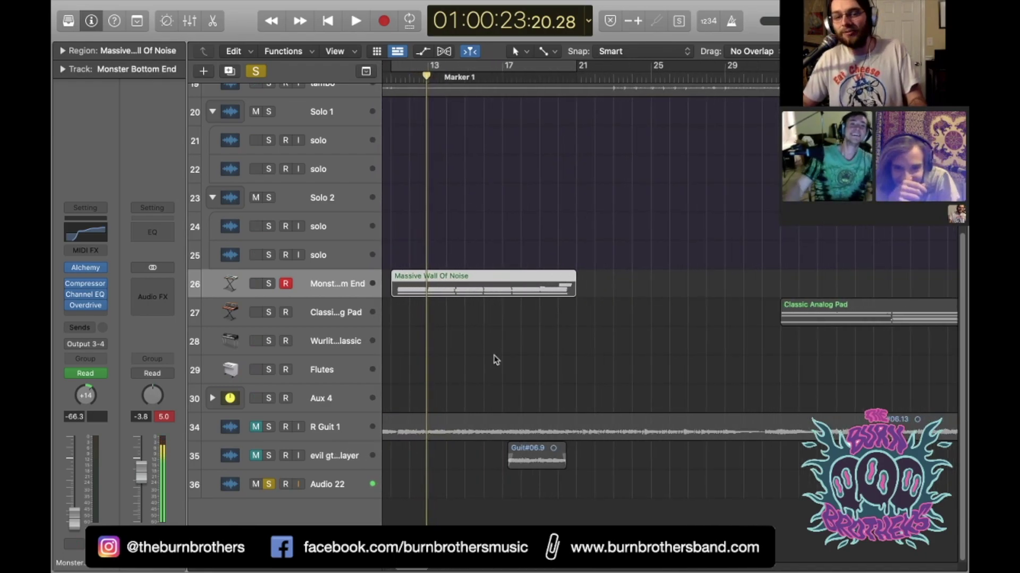
{"action": "scroll", "coordinate": [494, 360], "scroll_direction": "left", "scroll_amount": 3}
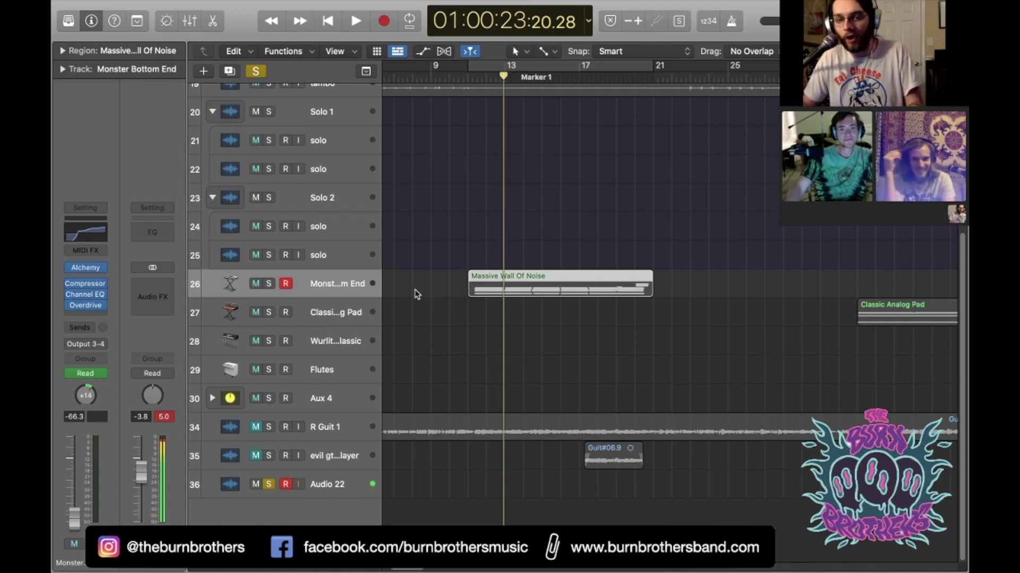
{"action": "left_click", "coordinate": [269, 285]}
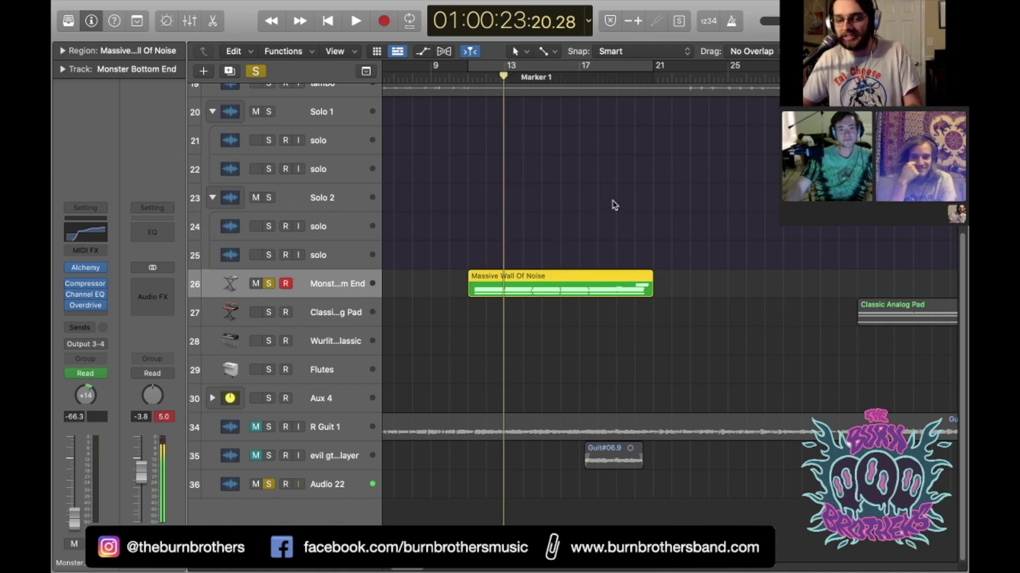
Step: Audition the soloed Massive Wall Of Noise region from 01:00:26:00 until just past its end
{"action": "left_click", "coordinate": [523, 78]}
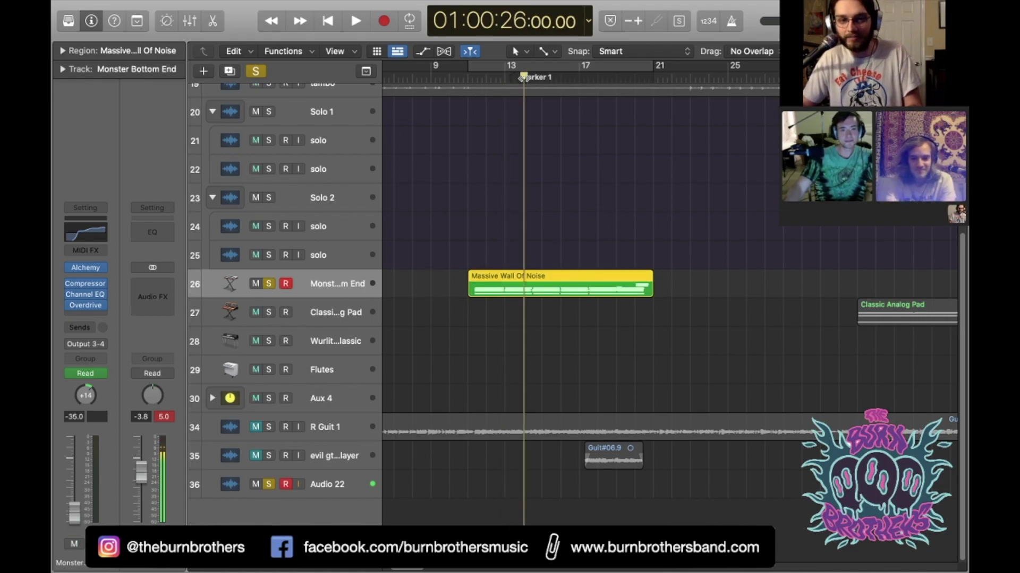
{"action": "key", "text": "space"}
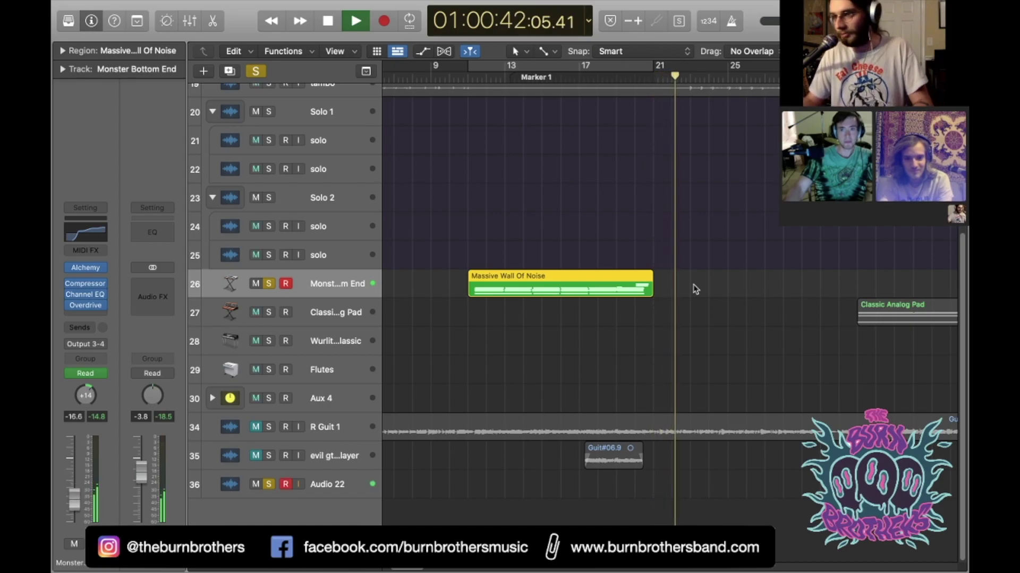
{"action": "key", "text": "space"}
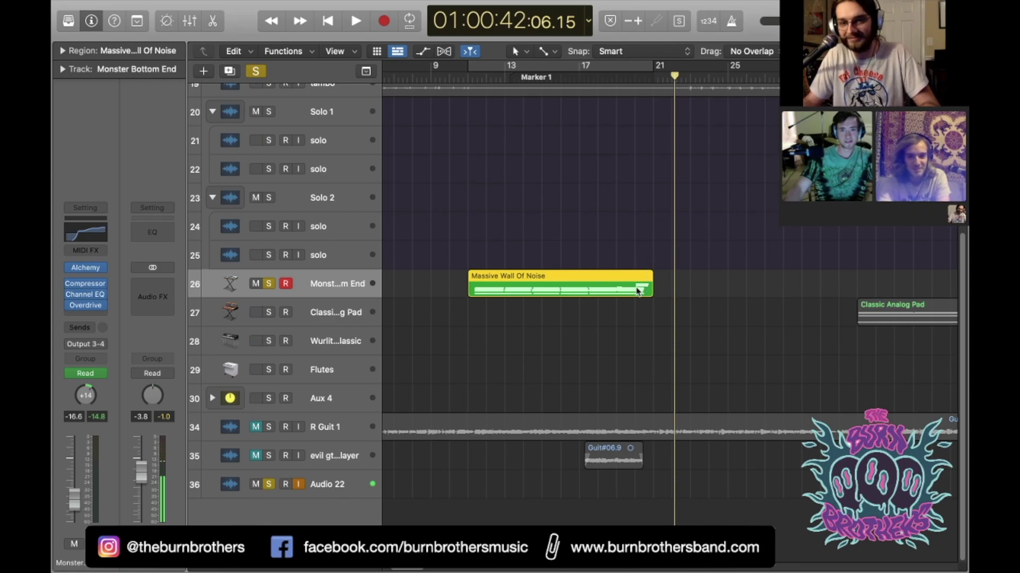
Step: Solo the Rhy Guit track together with Monster Bottom End
{"action": "scroll", "coordinate": [637, 291], "scroll_direction": "down", "scroll_amount": 2}
{"action": "scroll", "coordinate": [616, 303], "scroll_direction": "up", "scroll_amount": 1}
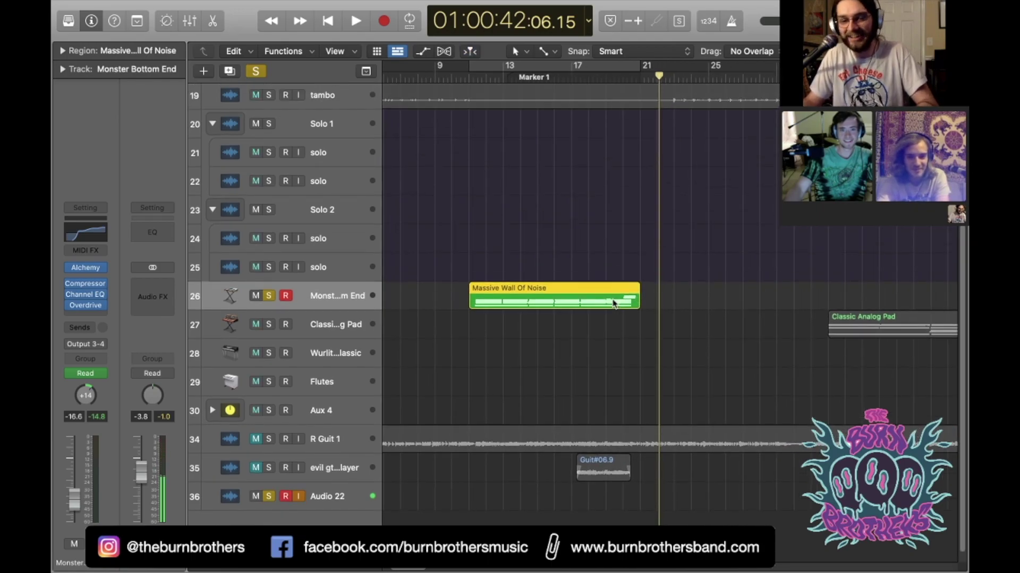
{"action": "scroll", "coordinate": [614, 304], "scroll_direction": "up", "scroll_amount": 5}
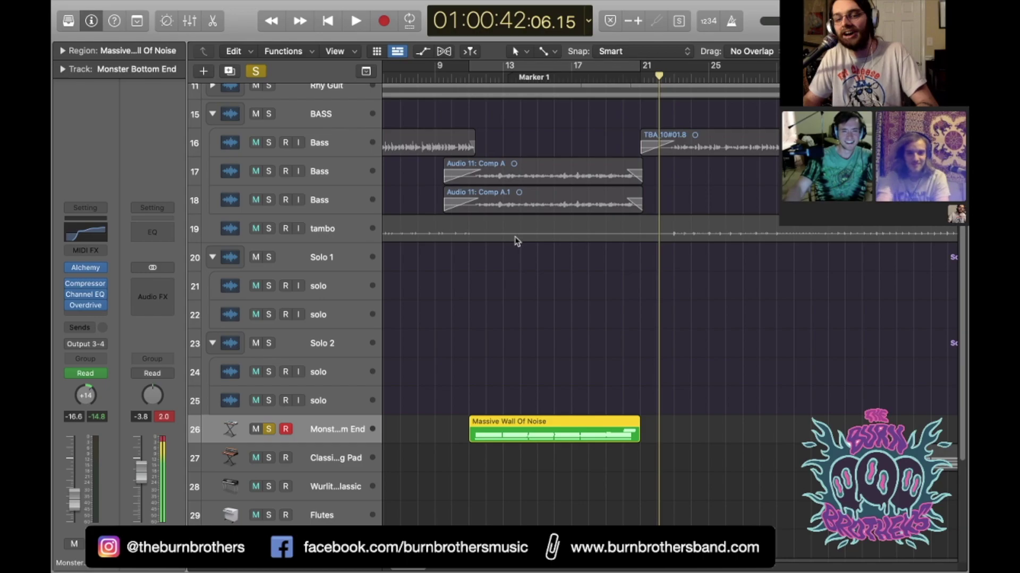
{"action": "scroll", "coordinate": [482, 187], "scroll_direction": "up", "scroll_amount": 1}
{"action": "scroll", "coordinate": [486, 197], "scroll_direction": "up", "scroll_amount": 1}
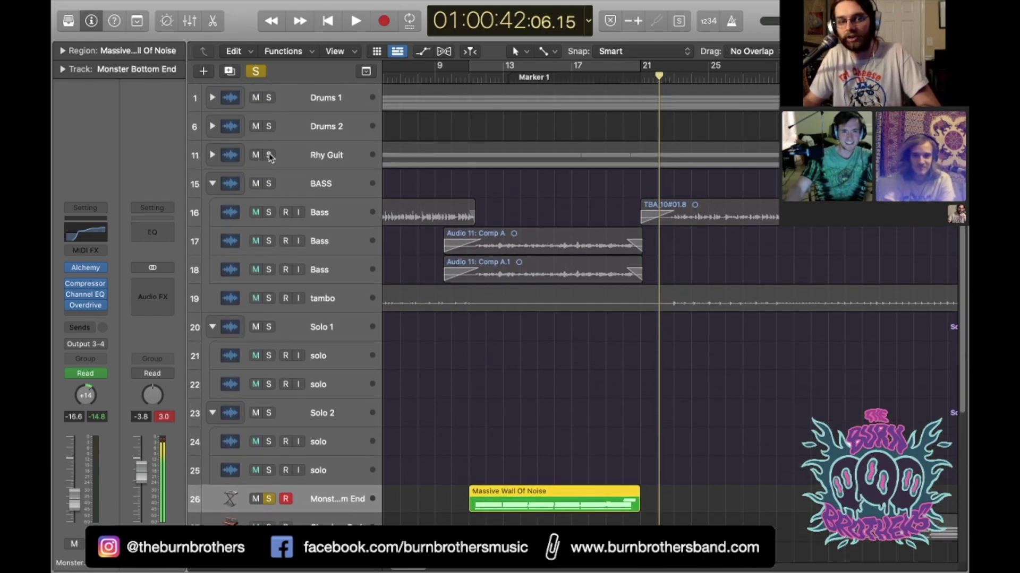
{"action": "left_click", "coordinate": [269, 155]}
Step: Audition Rhy Guit and Monster Bottom End together from 01:00:27:00 to just past bar 21
{"action": "left_click", "coordinate": [470, 76]}
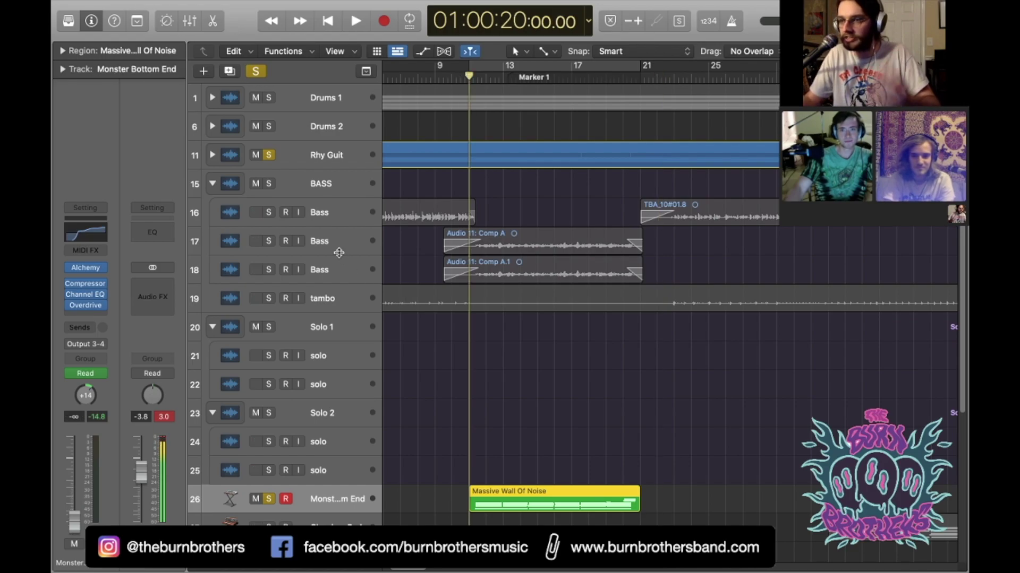
{"action": "left_click", "coordinate": [529, 77]}
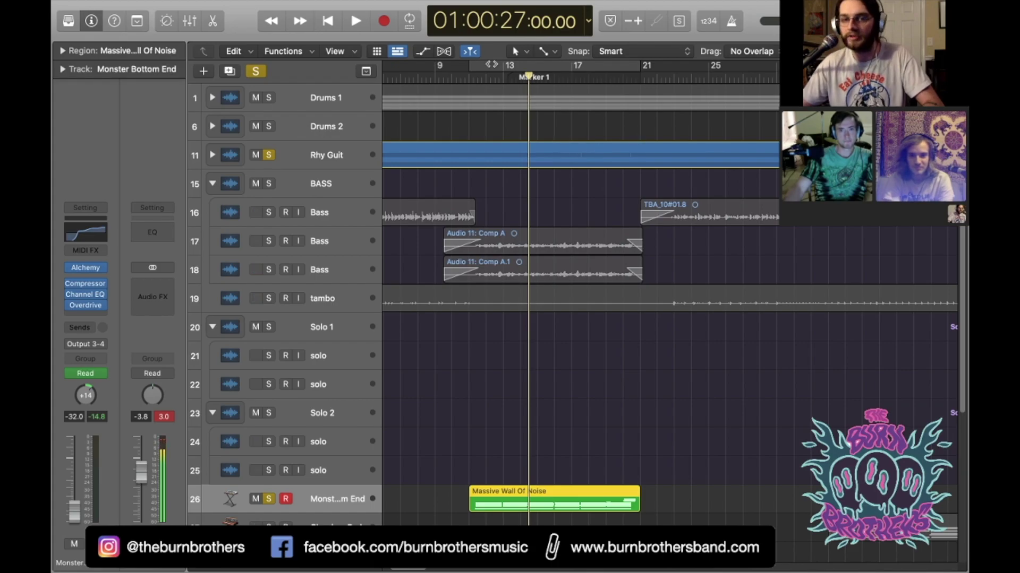
{"action": "key", "text": "space"}
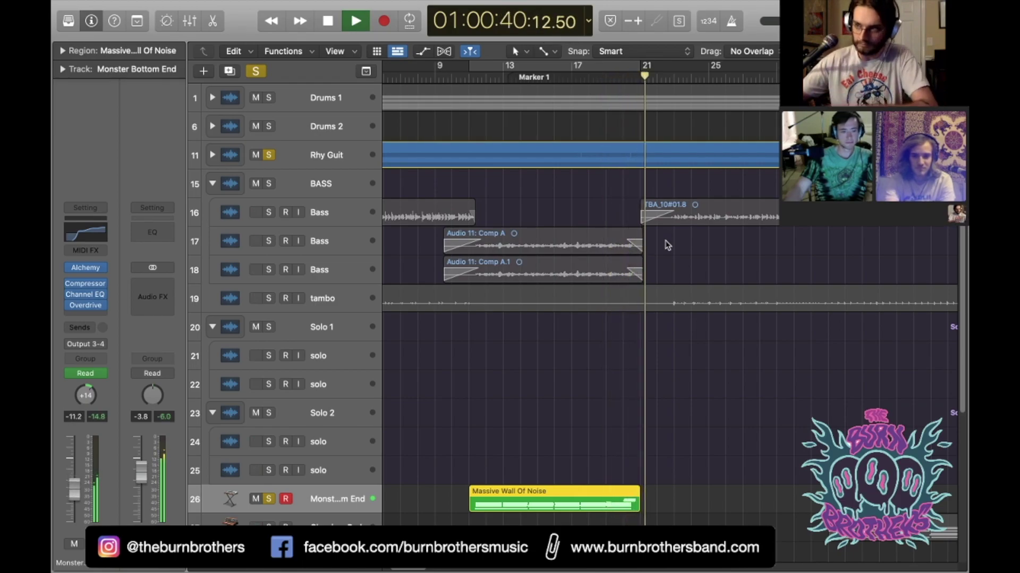
{"action": "key", "text": "space"}
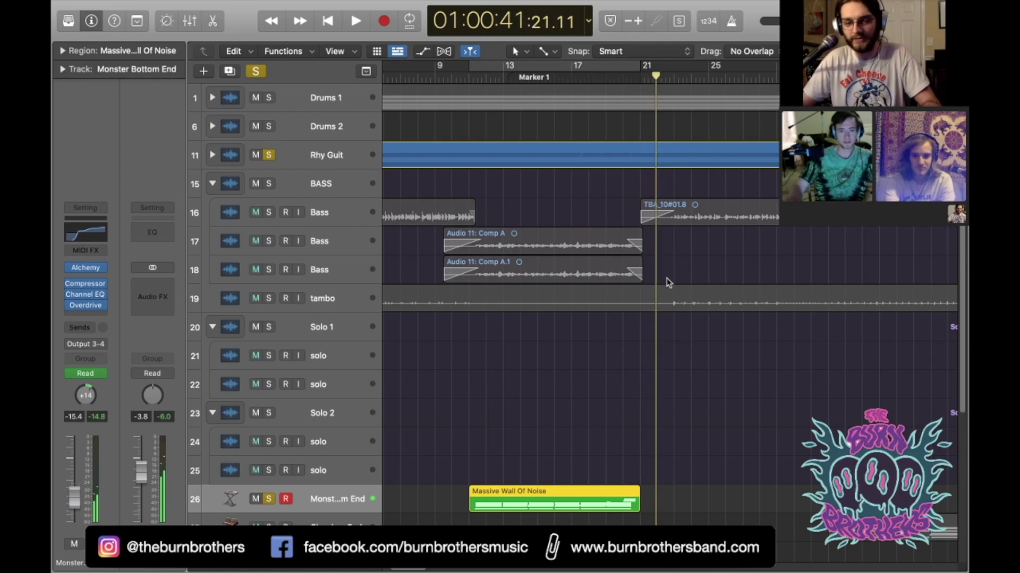
Step: Solo the Classic Analog Pad synth track, number 27, alongside Monster Bottom End and Rhy Guit
{"action": "scroll", "coordinate": [678, 338], "scroll_direction": "down", "scroll_amount": 5}
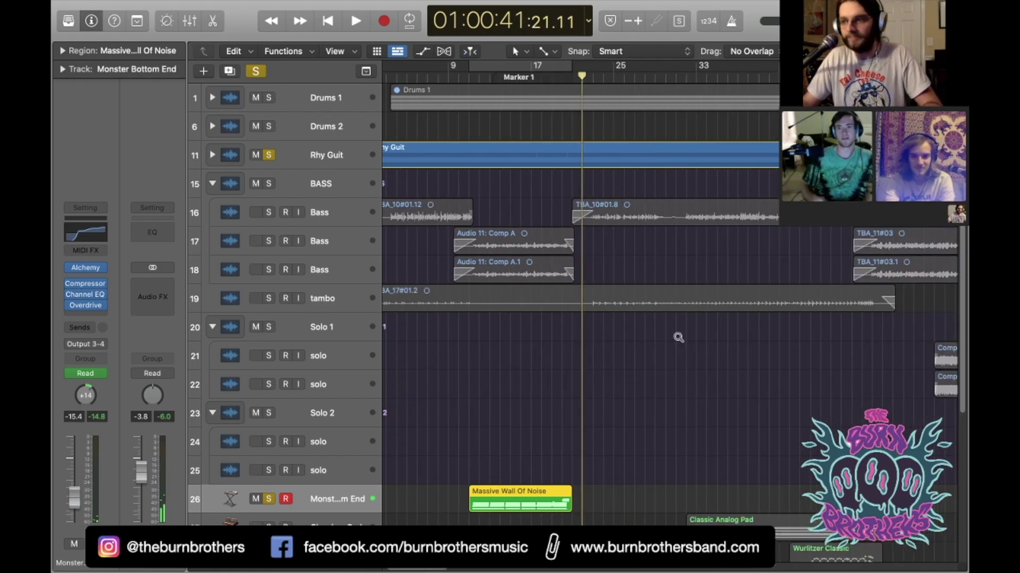
{"action": "scroll", "coordinate": [678, 338], "scroll_direction": "down", "scroll_amount": 4}
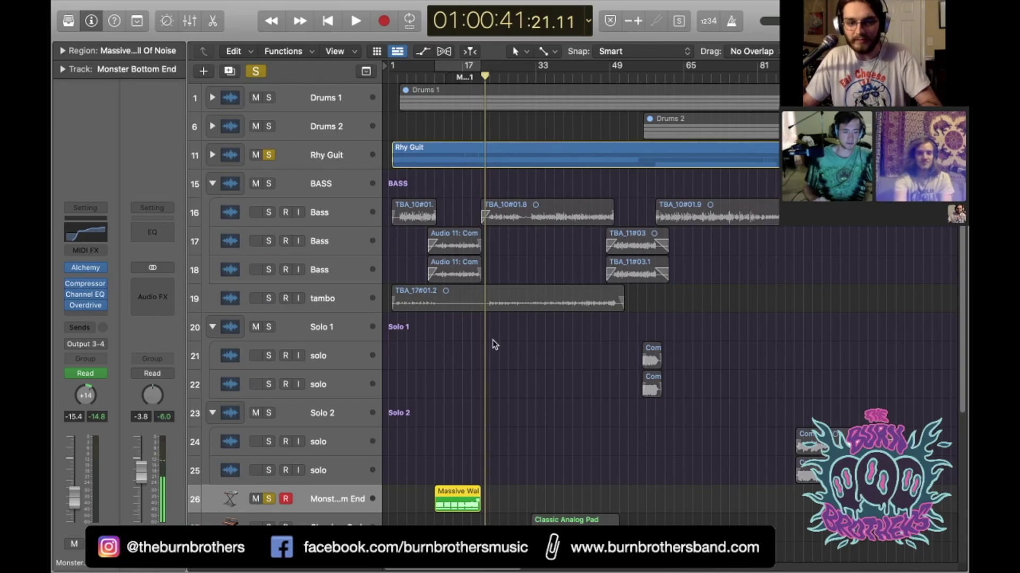
{"action": "scroll", "coordinate": [492, 345], "scroll_direction": "down", "scroll_amount": 4}
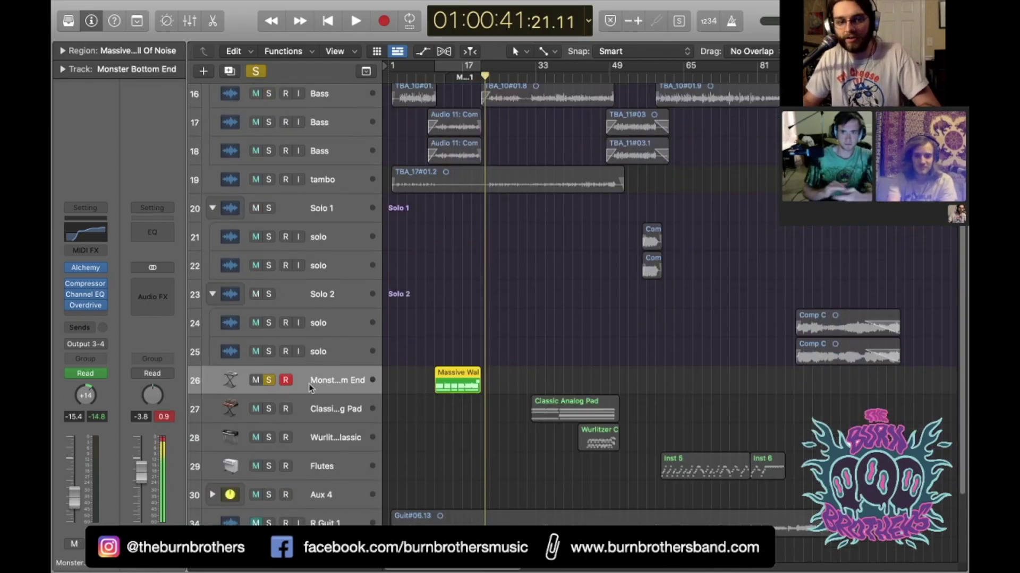
{"action": "mouse_move", "coordinate": [88, 270]}
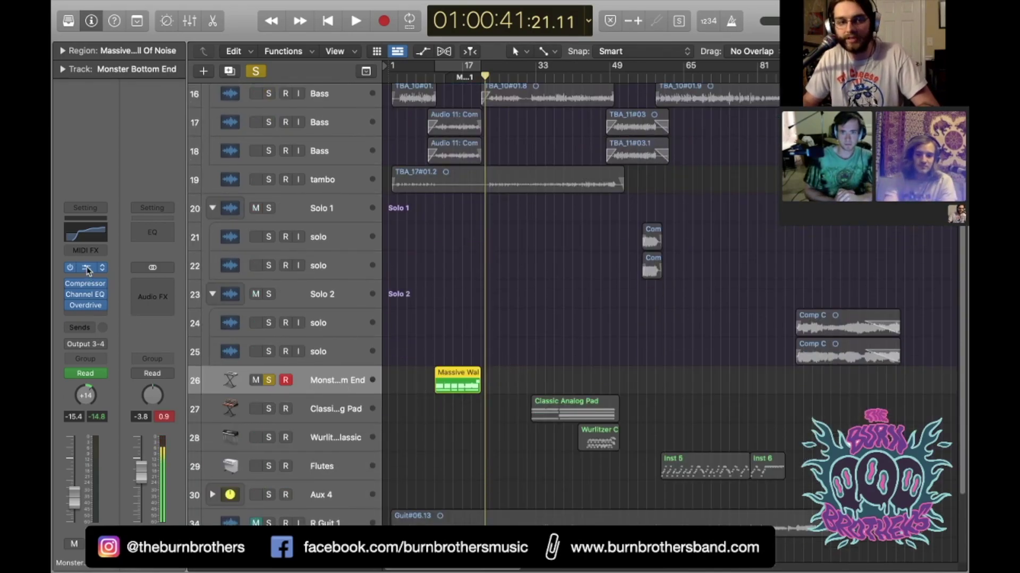
{"action": "scroll", "coordinate": [570, 428], "scroll_direction": "down", "scroll_amount": 1}
{"action": "scroll", "coordinate": [571, 428], "scroll_direction": "down", "scroll_amount": 3}
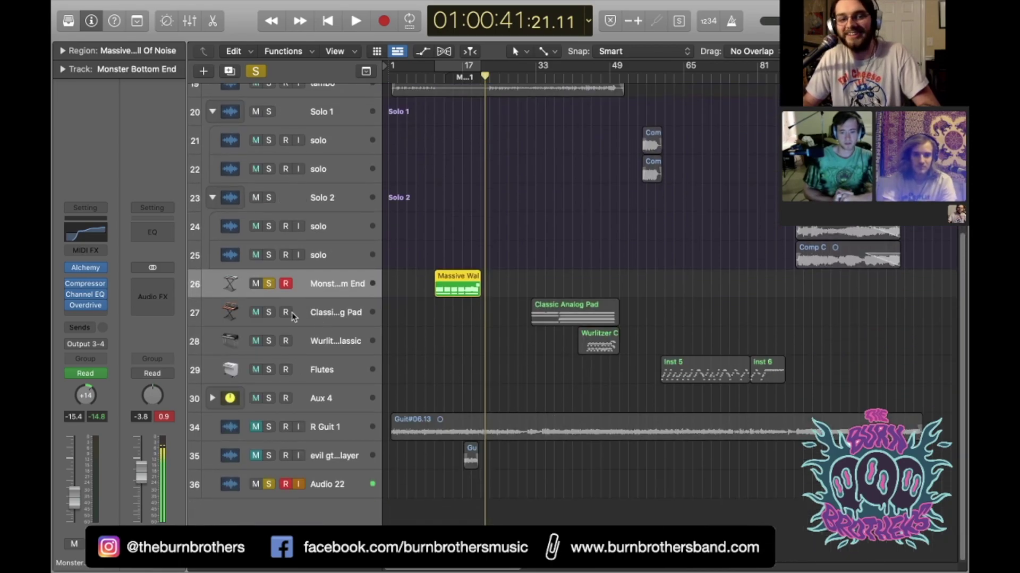
{"action": "left_click", "coordinate": [268, 313]}
{"action": "scroll", "coordinate": [626, 309], "scroll_direction": "up", "scroll_amount": 10}
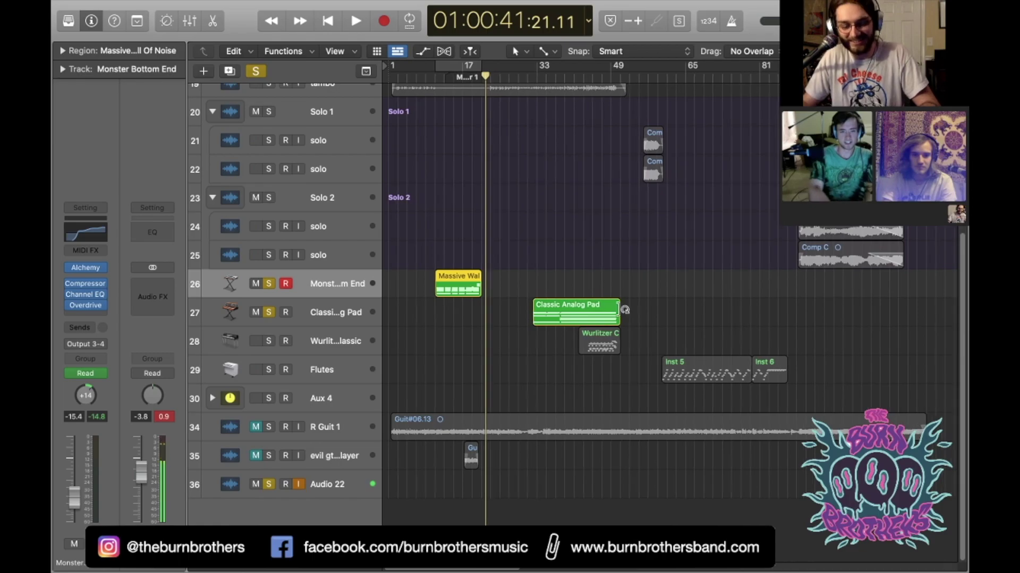
{"action": "scroll", "coordinate": [620, 314], "scroll_direction": "right", "scroll_amount": 5}
{"action": "scroll", "coordinate": [620, 314], "scroll_direction": "right", "scroll_amount": 3}
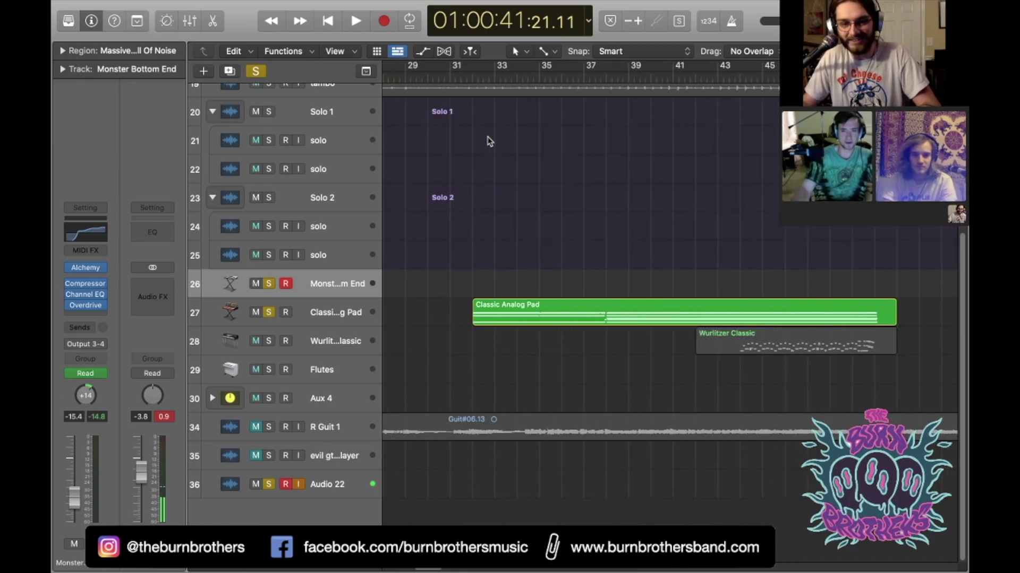
Step: Place the playhead at 01:01:02:00, the start of the Classic Analog Pad region, and select its track
{"action": "left_click", "coordinate": [472, 77]}
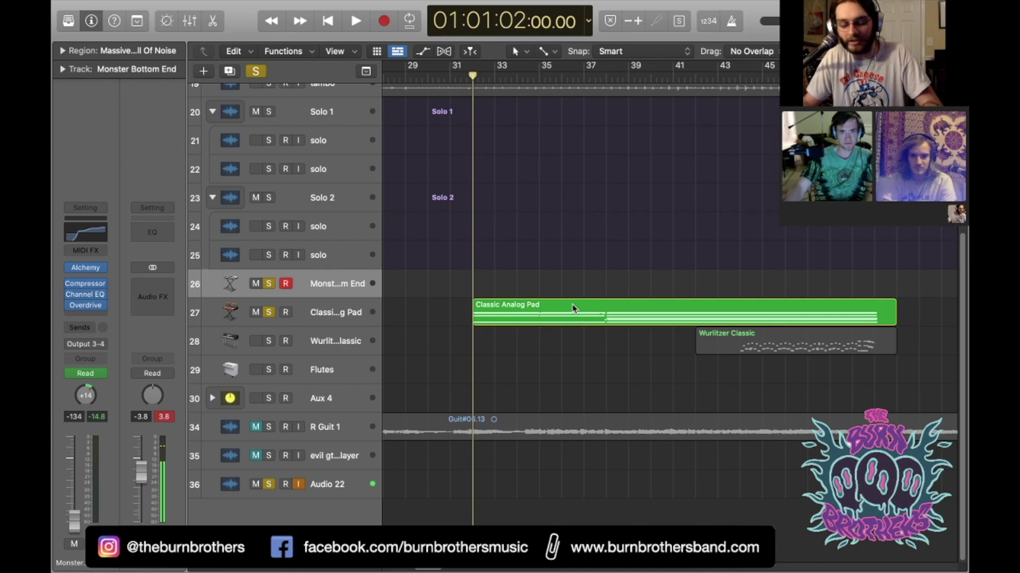
{"action": "scroll", "coordinate": [573, 308], "scroll_direction": "up", "scroll_amount": 2}
{"action": "scroll", "coordinate": [584, 308], "scroll_direction": "right", "scroll_amount": 3}
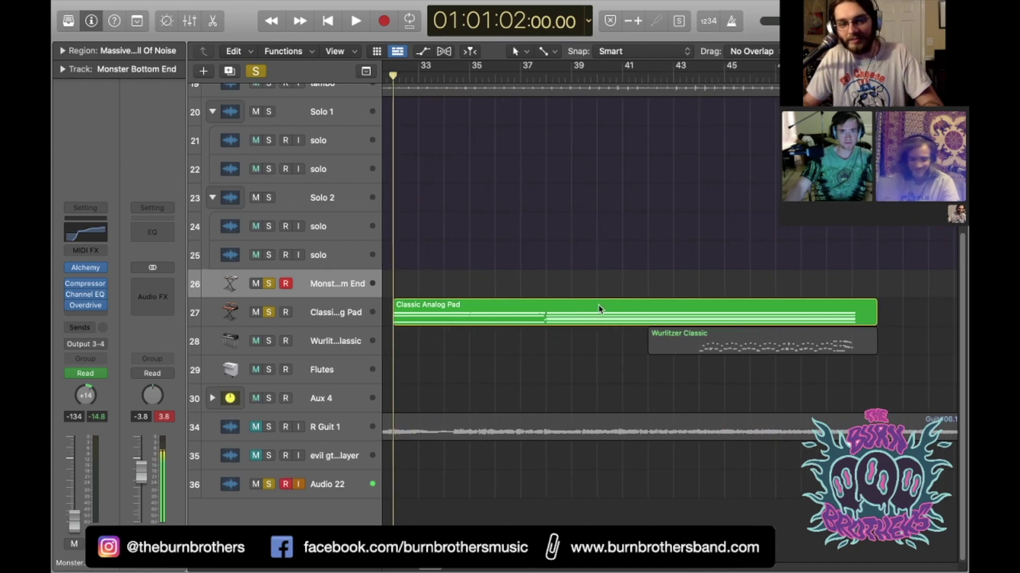
{"action": "scroll", "coordinate": [599, 309], "scroll_direction": "down", "scroll_amount": 2}
{"action": "scroll", "coordinate": [598, 307], "scroll_direction": "left", "scroll_amount": 3}
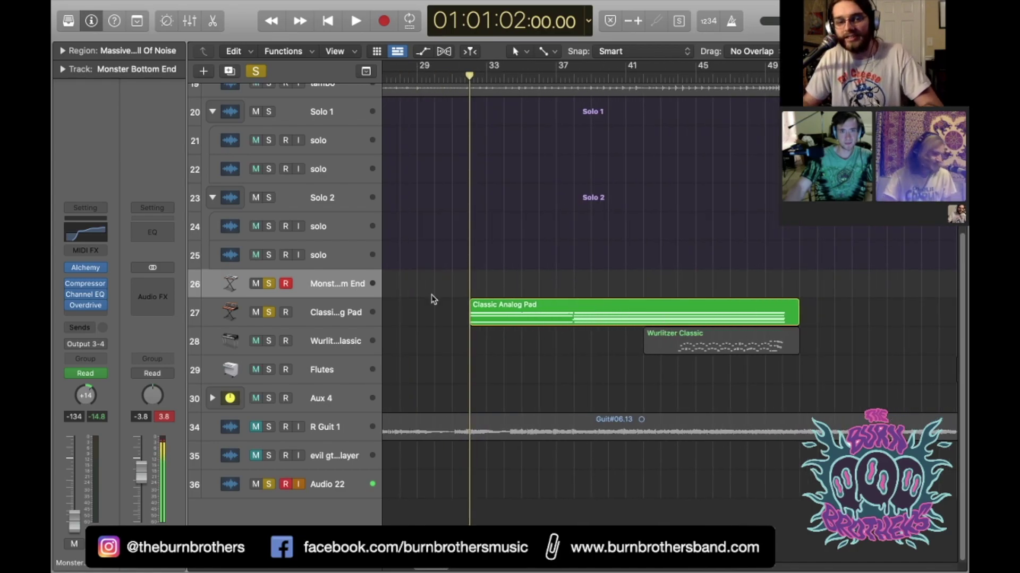
{"action": "left_click", "coordinate": [346, 316]}
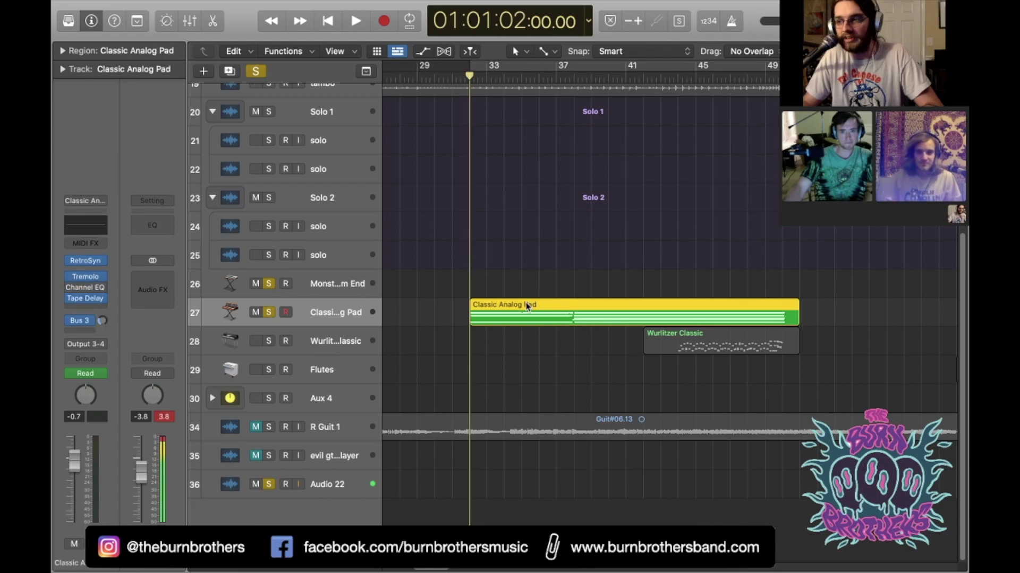
Step: Audition the Classic Analog Pad from 01:01:02:00 to about 01:01:11, taking Rhy Guit out of solo during playback
{"action": "scroll", "coordinate": [548, 234], "scroll_direction": "up", "scroll_amount": 5}
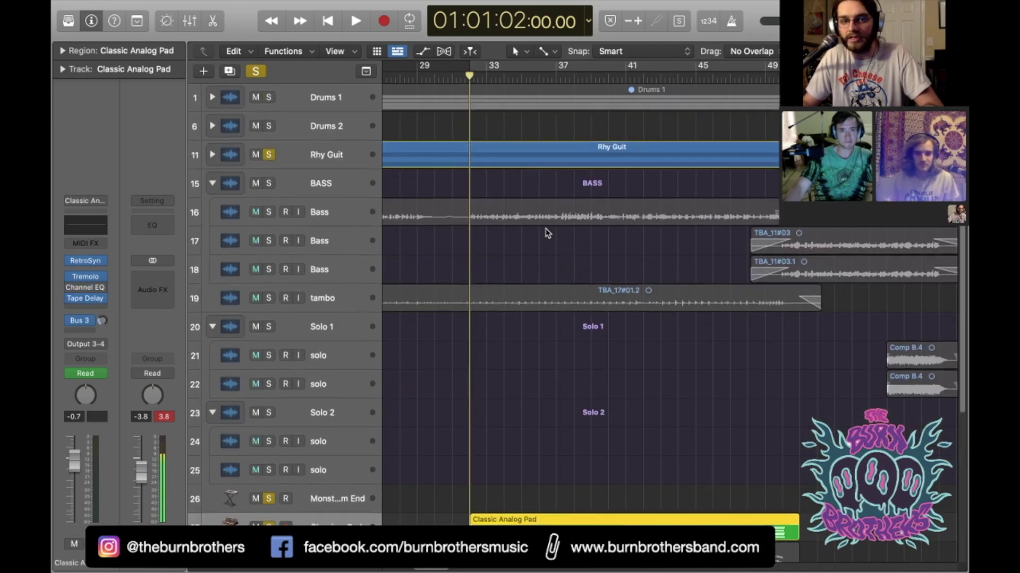
{"action": "scroll", "coordinate": [547, 233], "scroll_direction": "down", "scroll_amount": 3}
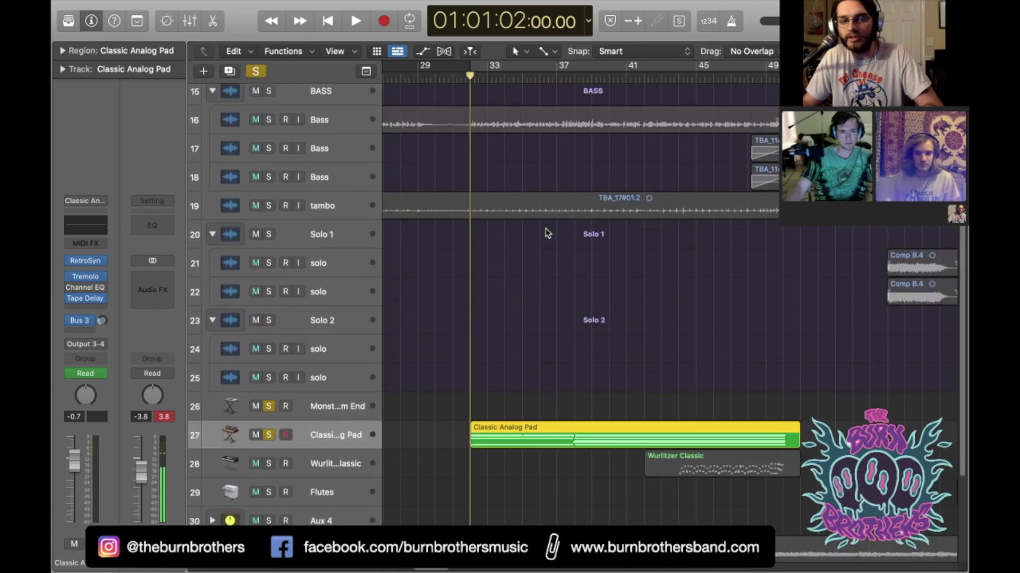
{"action": "scroll", "coordinate": [475, 186], "scroll_direction": "up", "scroll_amount": 1}
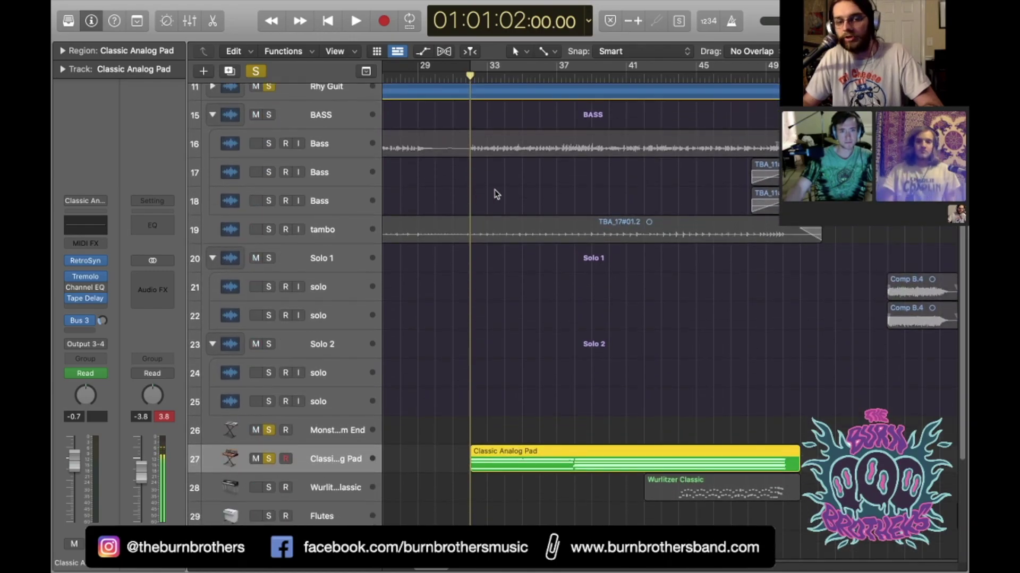
{"action": "key", "text": "space"}
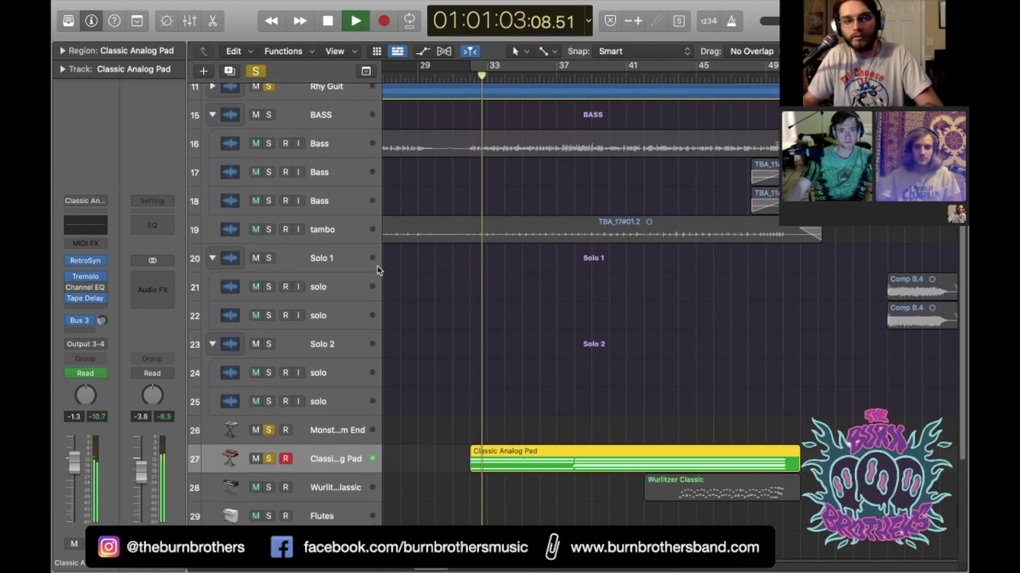
{"action": "scroll", "coordinate": [286, 164], "scroll_direction": "up", "scroll_amount": 2}
{"action": "left_click", "coordinate": [268, 156]}
{"action": "scroll", "coordinate": [438, 258], "scroll_direction": "down", "scroll_amount": 2}
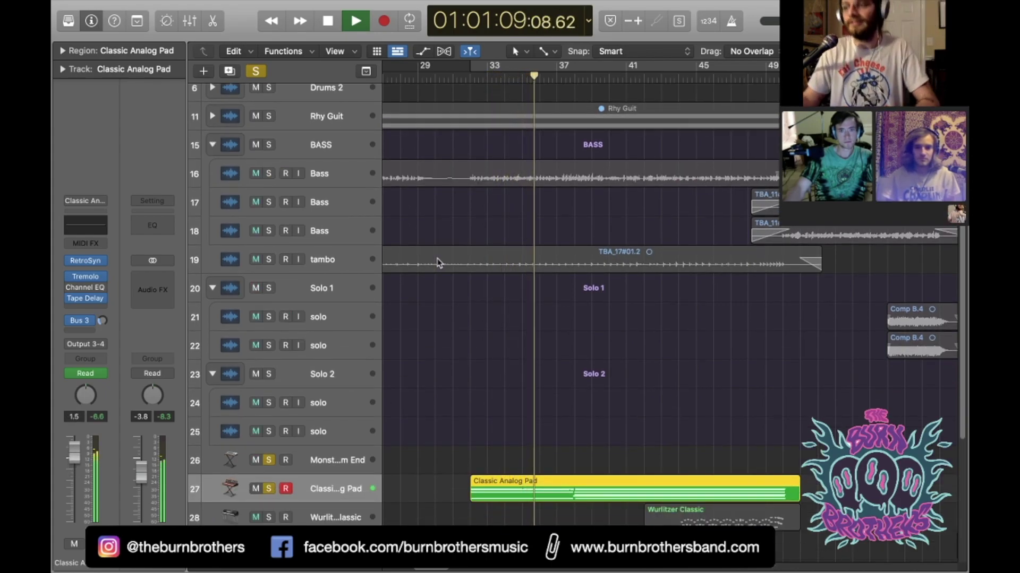
{"action": "key", "text": "space"}
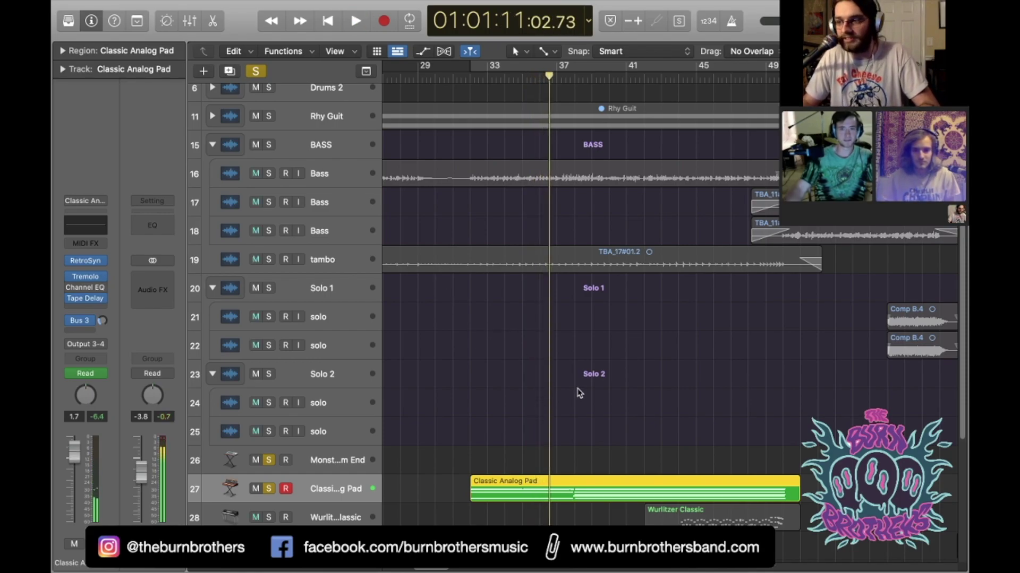
Step: Clear all track solos and audition the pad within the full mix from 01:01:11 to about 01:01:16
{"action": "scroll", "coordinate": [578, 393], "scroll_direction": "down", "scroll_amount": 3}
{"action": "scroll", "coordinate": [579, 393], "scroll_direction": "down", "scroll_amount": 5}
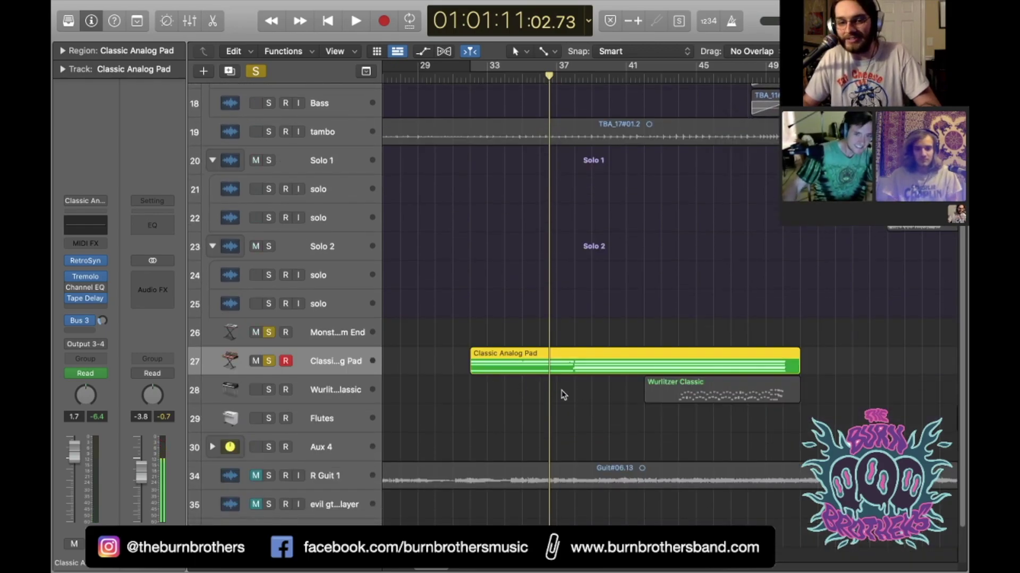
{"action": "scroll", "coordinate": [452, 377], "scroll_direction": "up", "scroll_amount": 5}
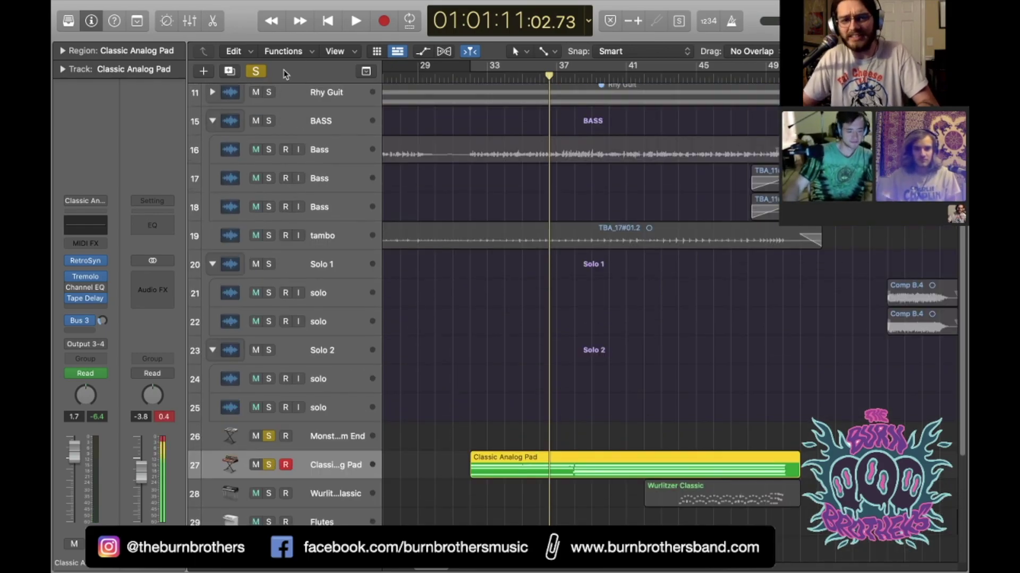
{"action": "left_click", "coordinate": [257, 72]}
{"action": "key", "text": "space"}
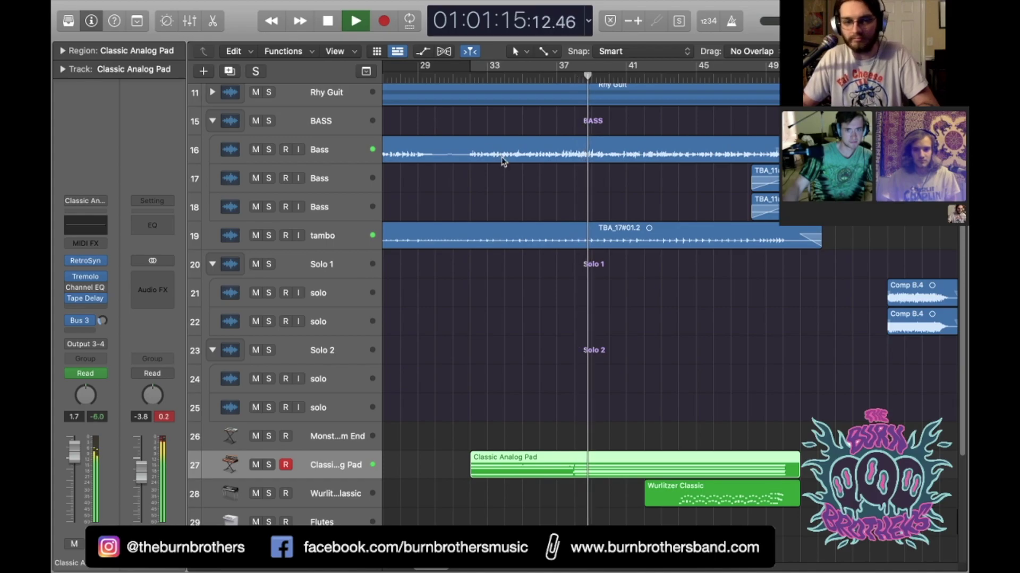
{"action": "key", "text": "space"}
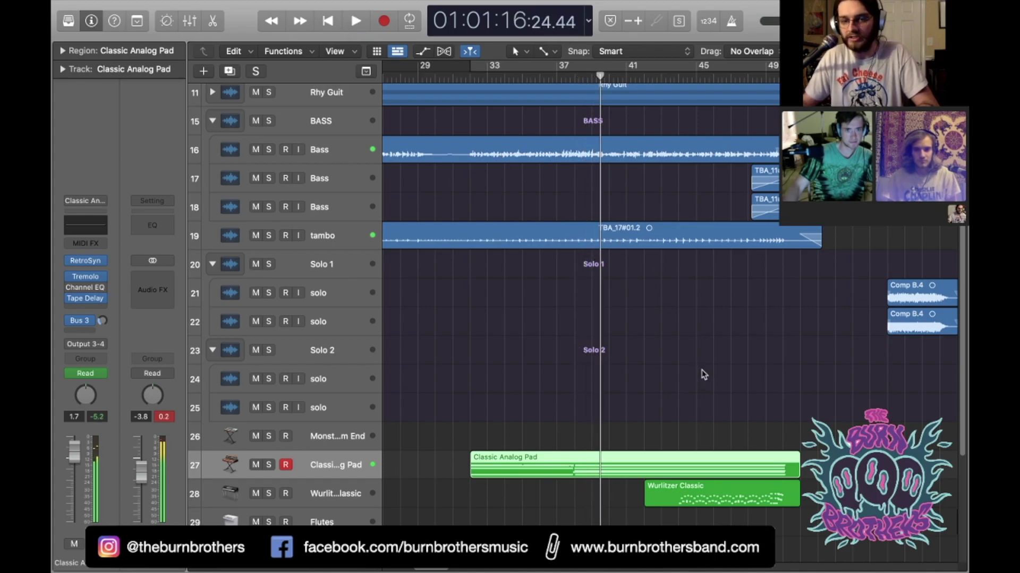
Step: Place the playhead at about 01:01:25 within the Wurlitzer Classic region, select its track, and solo it together with Audio 22
{"action": "scroll", "coordinate": [702, 370], "scroll_direction": "down", "scroll_amount": 1}
{"action": "scroll", "coordinate": [702, 370], "scroll_direction": "down", "scroll_amount": 8}
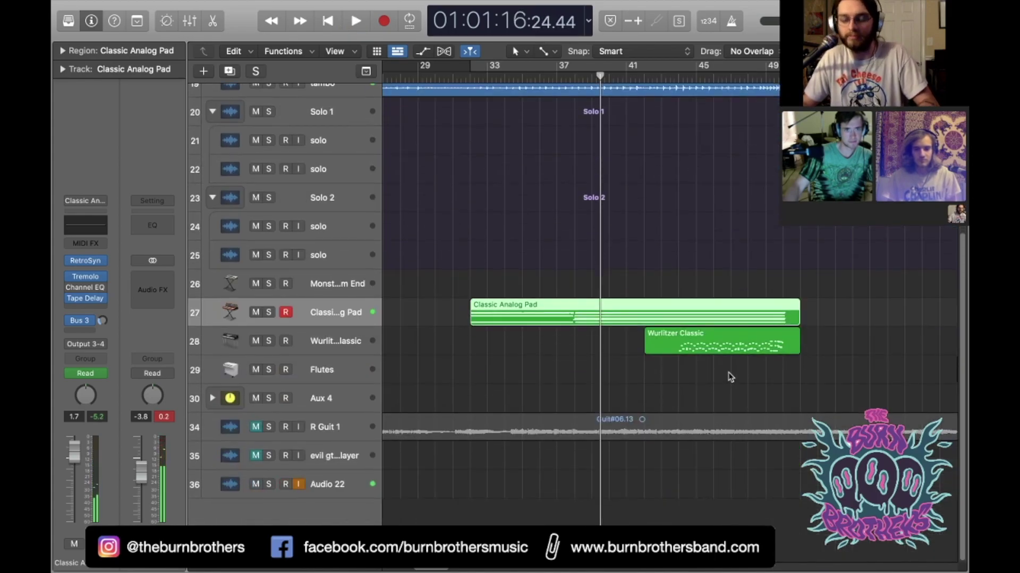
{"action": "scroll", "coordinate": [729, 378], "scroll_direction": "up", "scroll_amount": 2}
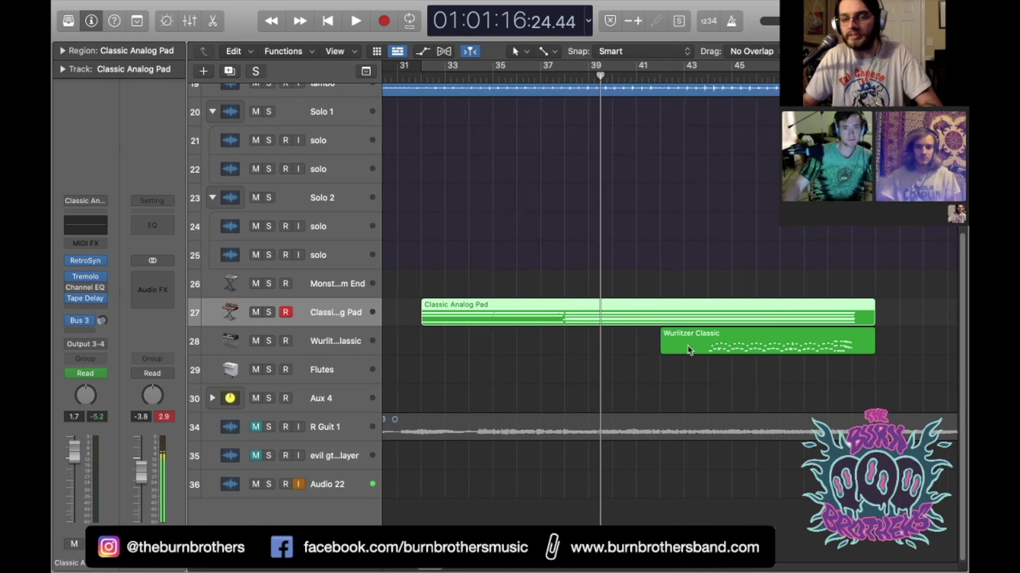
{"action": "left_click", "coordinate": [697, 79]}
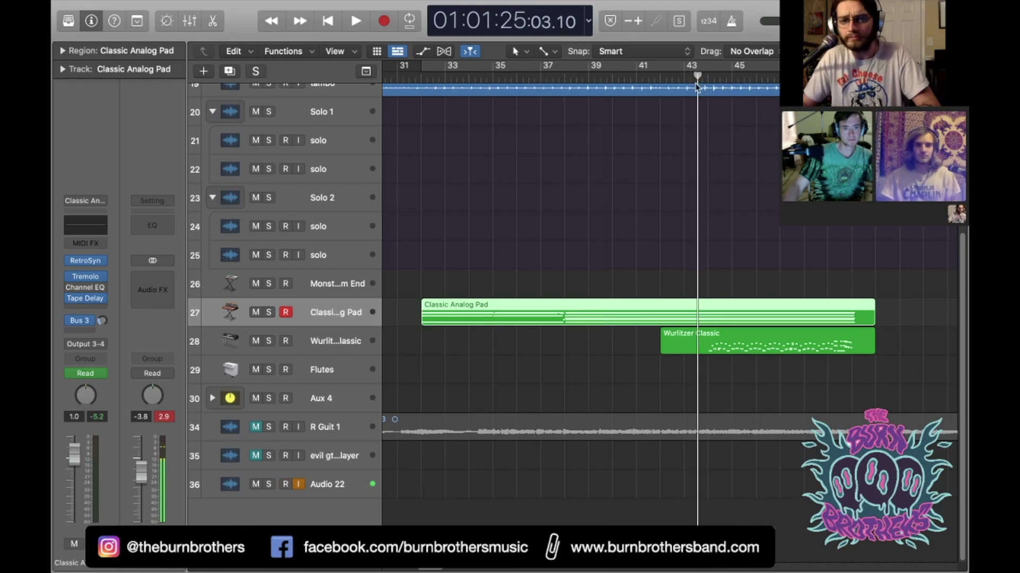
{"action": "left_click", "coordinate": [321, 342]}
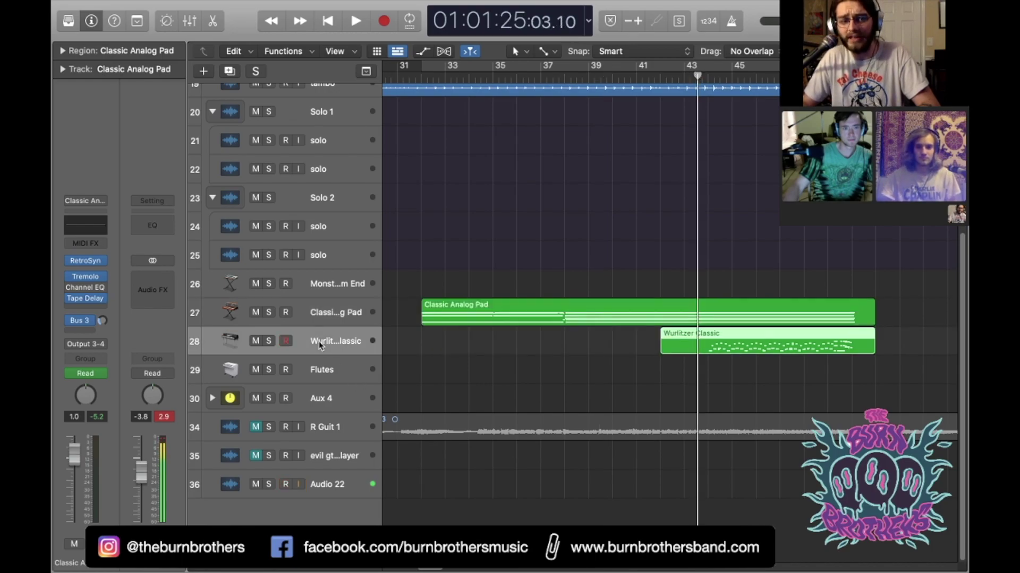
{"action": "left_click", "coordinate": [269, 342]}
{"action": "left_click", "coordinate": [268, 484]}
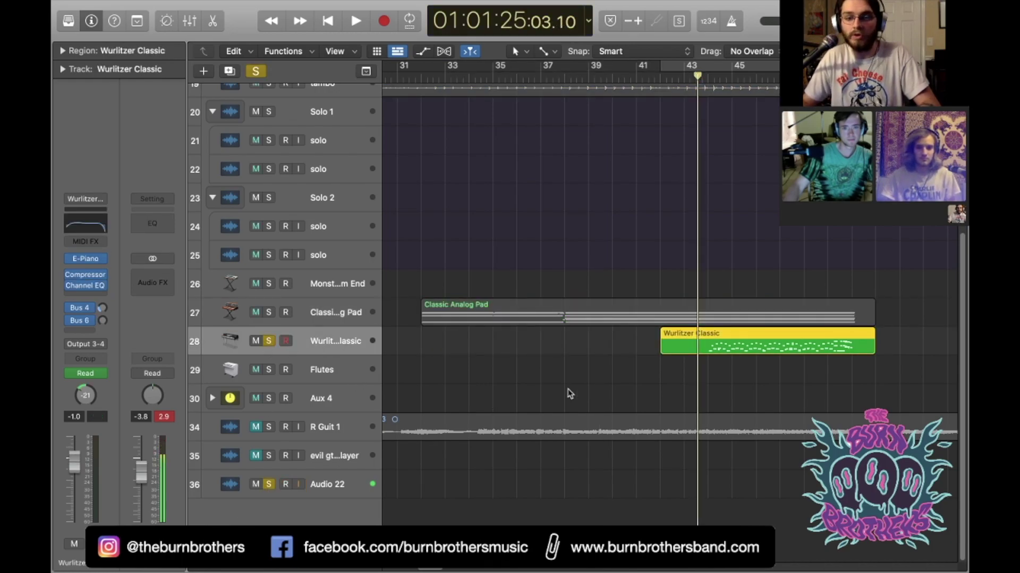
Step: Audition the soloed Wurlitzer Classic region from 01:01:25 to 01:01:32, at about bar 47
{"action": "key", "text": "super+Right"}
{"action": "scroll", "coordinate": [789, 391], "scroll_direction": "right", "scroll_amount": 5}
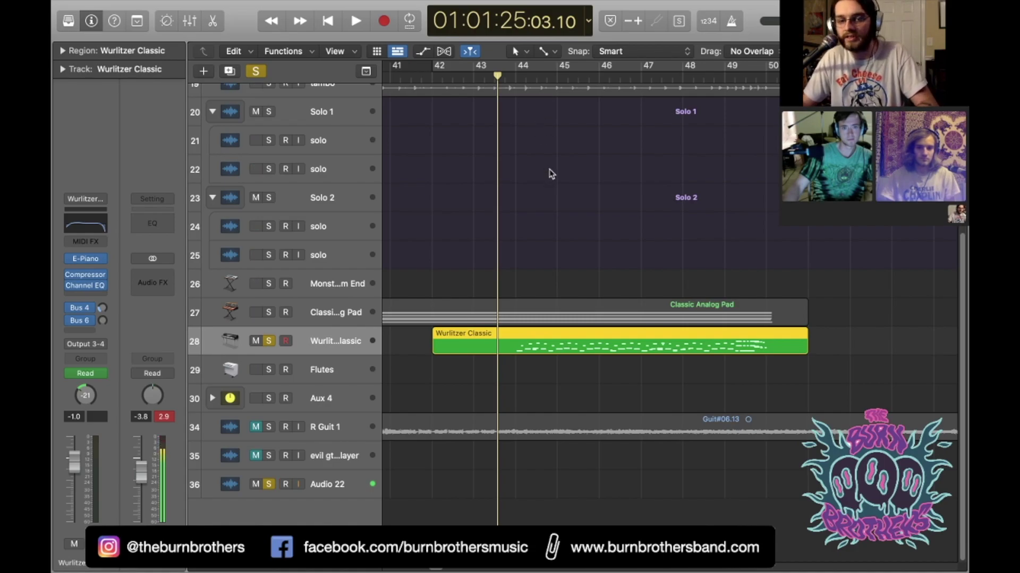
{"action": "key", "text": "space"}
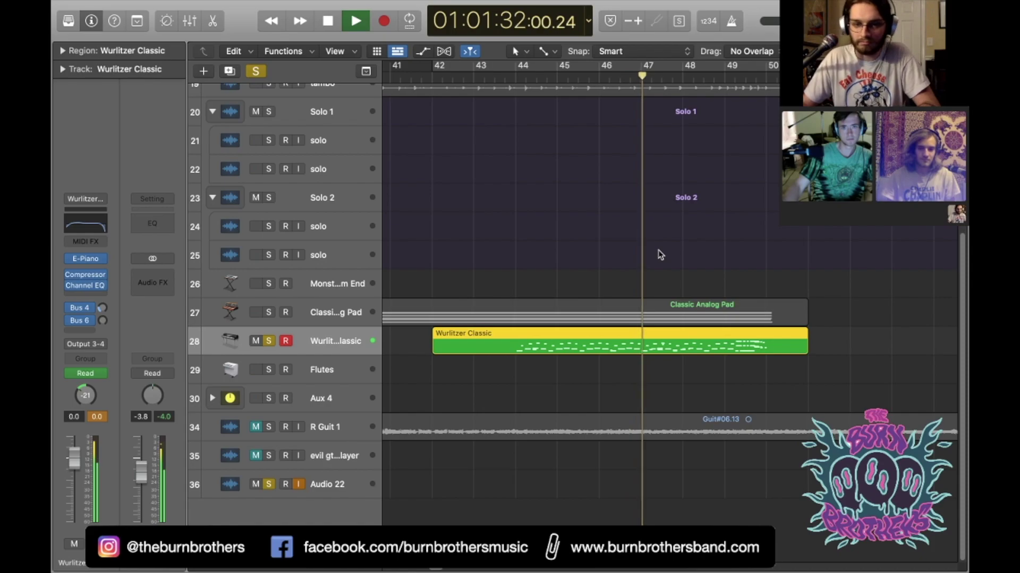
{"action": "key", "text": "space"}
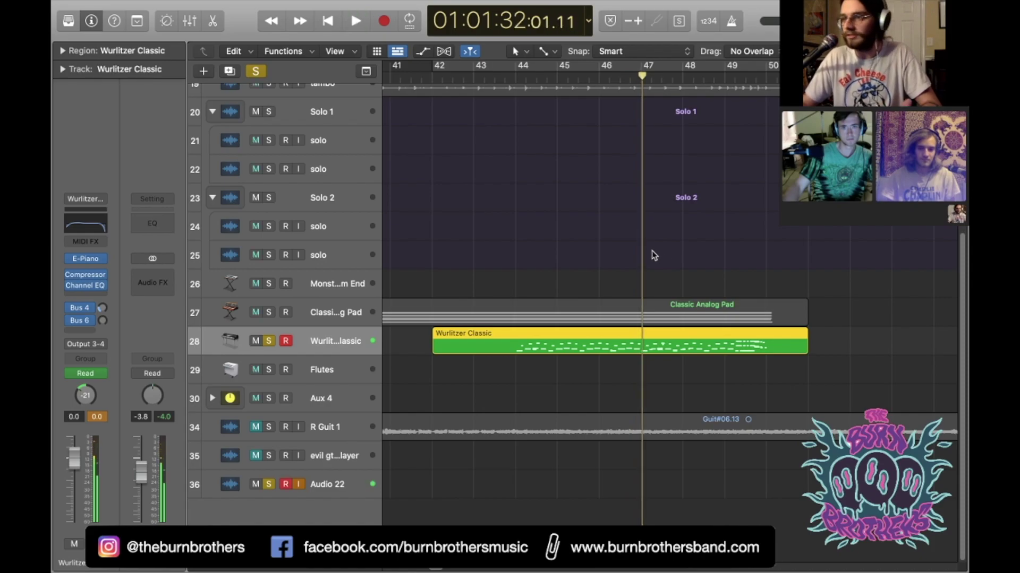
Step: Clear the solos and audition the Wurlitzer part within the full mix from bar 43 to 01:01:38, at about bar 50
{"action": "left_click", "coordinate": [256, 71]}
{"action": "left_click_drag", "start_coordinate": [646, 86], "coordinate": [478, 110]}
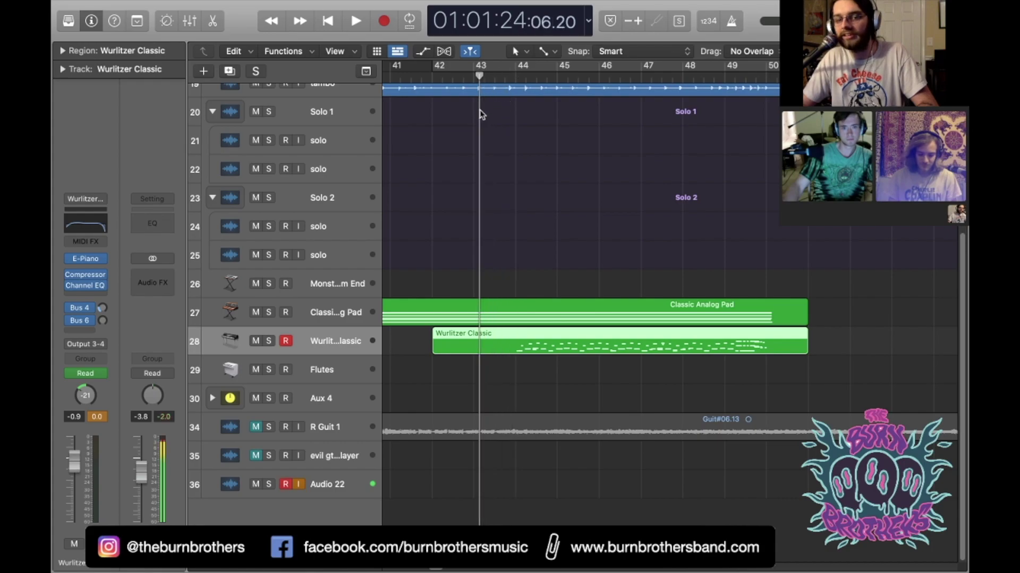
{"action": "key", "text": "space"}
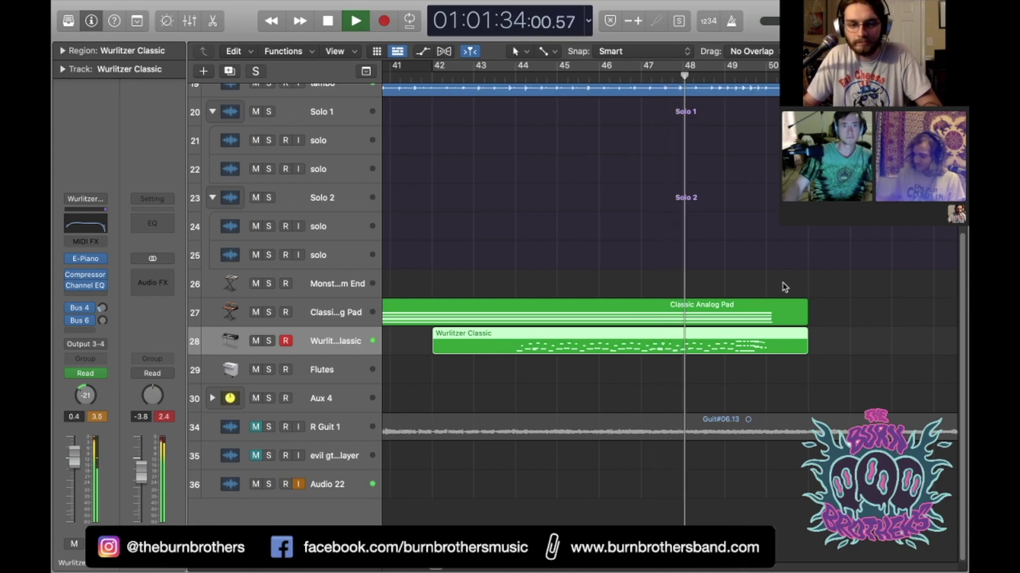
{"action": "scroll", "coordinate": [780, 284], "scroll_direction": "right", "scroll_amount": 3}
{"action": "scroll", "coordinate": [780, 284], "scroll_direction": "right", "scroll_amount": 2}
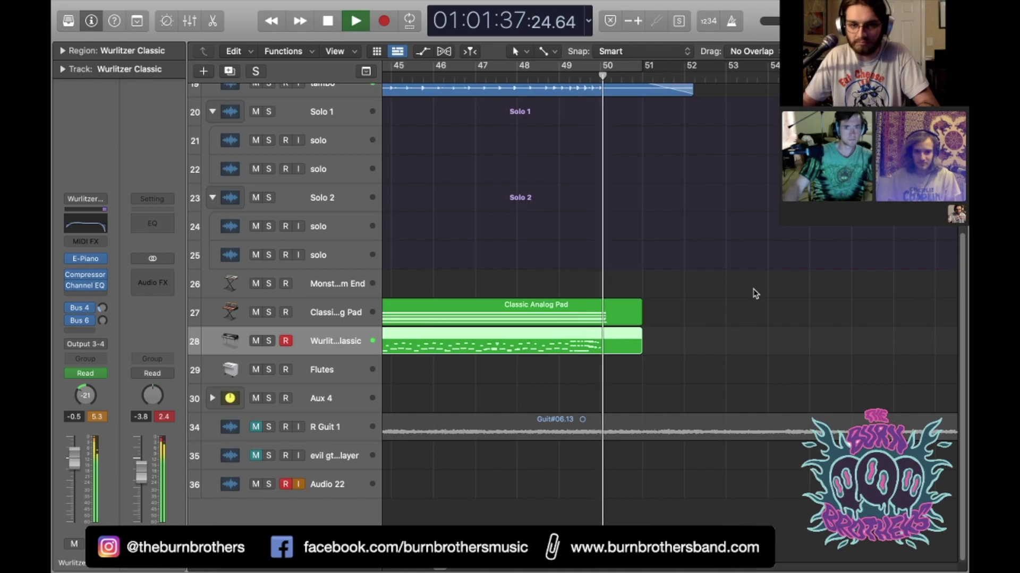
{"action": "key", "text": "space"}
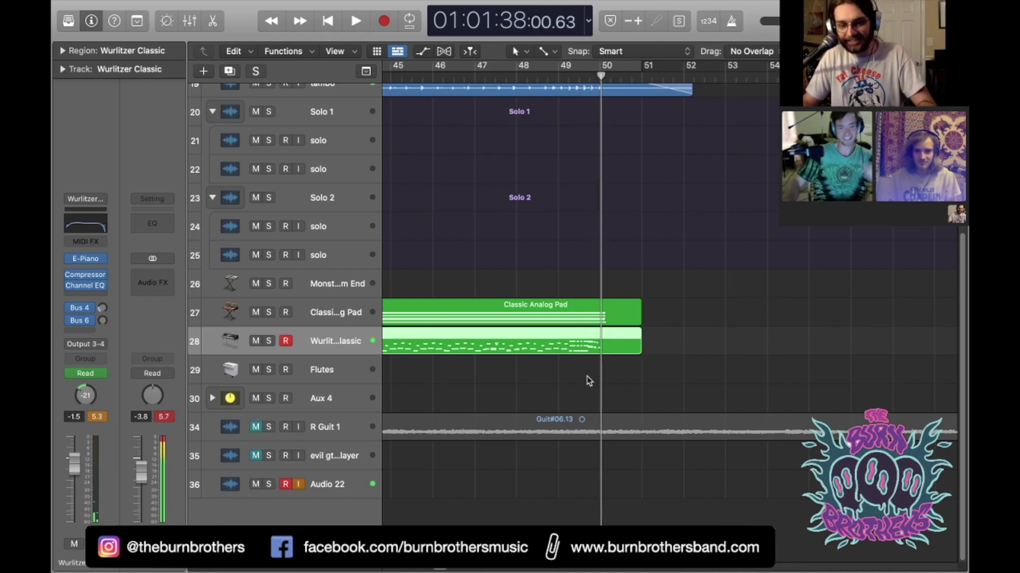
Step: Enlarge the tracks, place the playhead at 01:01:36:09 just past bar 49, and solo Wurlitzer Classic
{"action": "key", "text": "super+Right"}
{"action": "scroll", "coordinate": [588, 382], "scroll_direction": "left", "scroll_amount": 3}
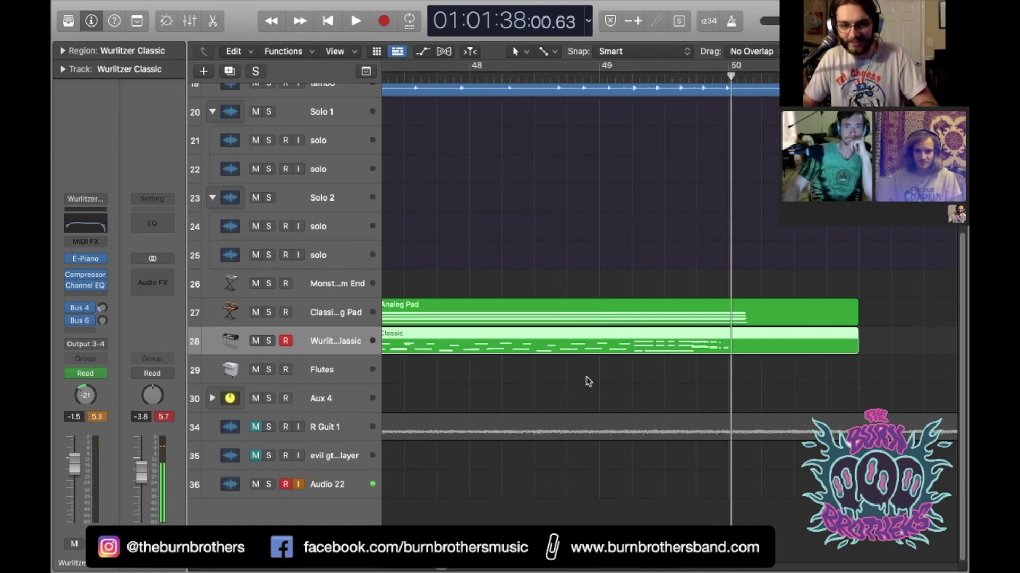
{"action": "key", "text": "super+Down"}
{"action": "key", "text": "super+Down"}
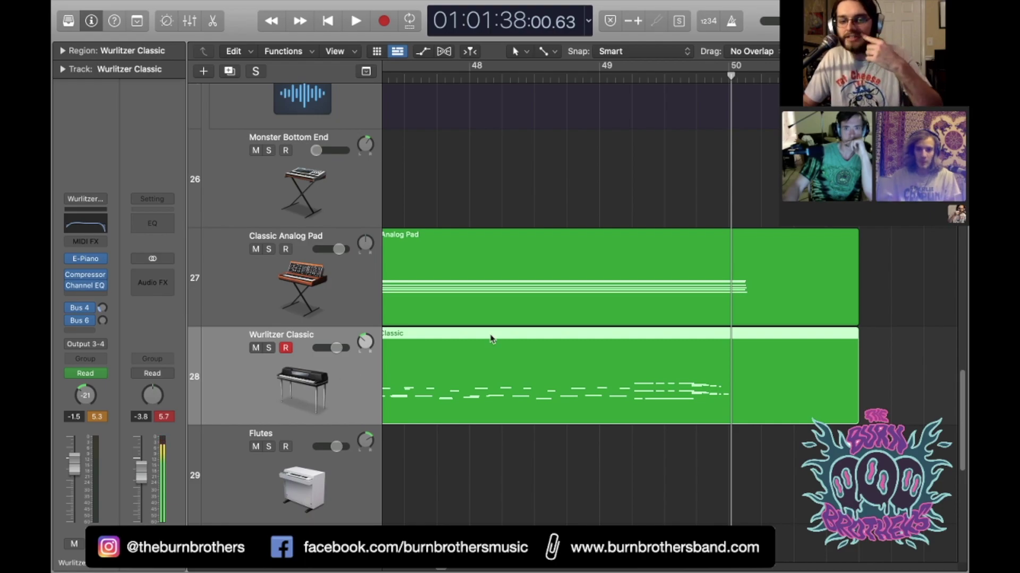
{"action": "left_click_drag", "start_coordinate": [643, 81], "coordinate": [623, 77]}
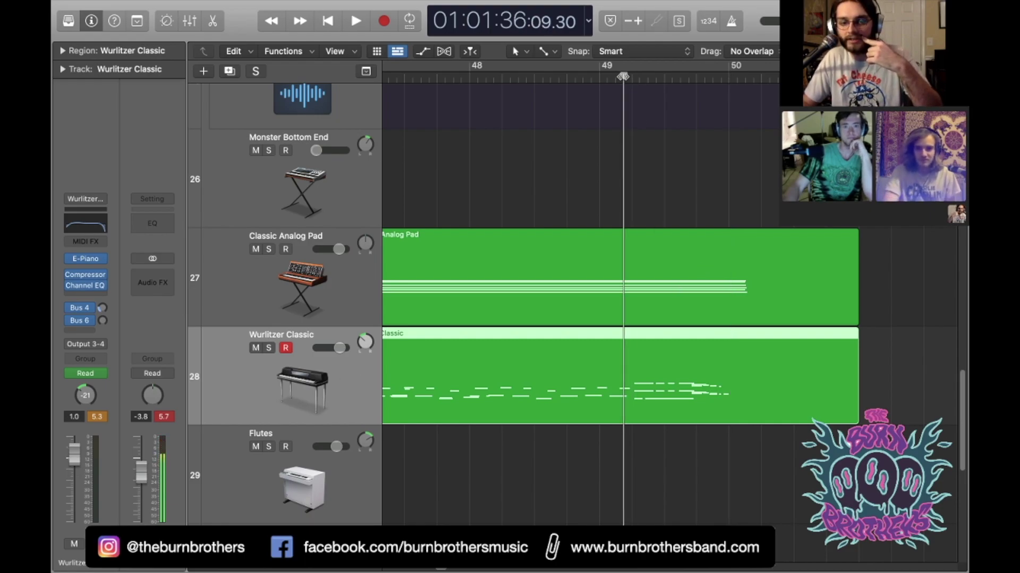
{"action": "left_click", "coordinate": [268, 348]}
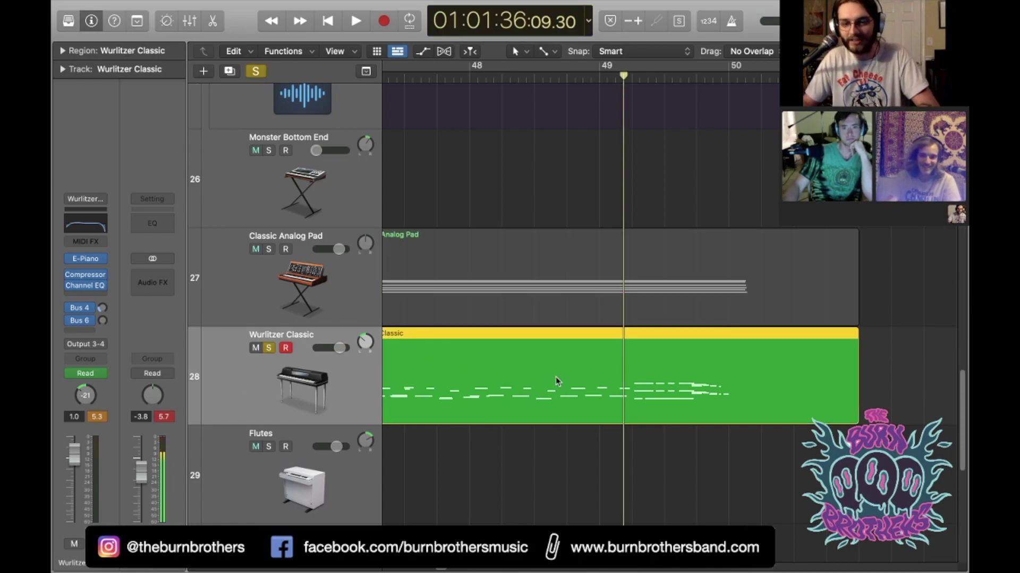
Step: Audition the end of the soloed Wurlitzer Classic part from 01:01:36:09 to 01:01:38:18
{"action": "scroll", "coordinate": [393, 456], "scroll_direction": "down", "scroll_amount": 5}
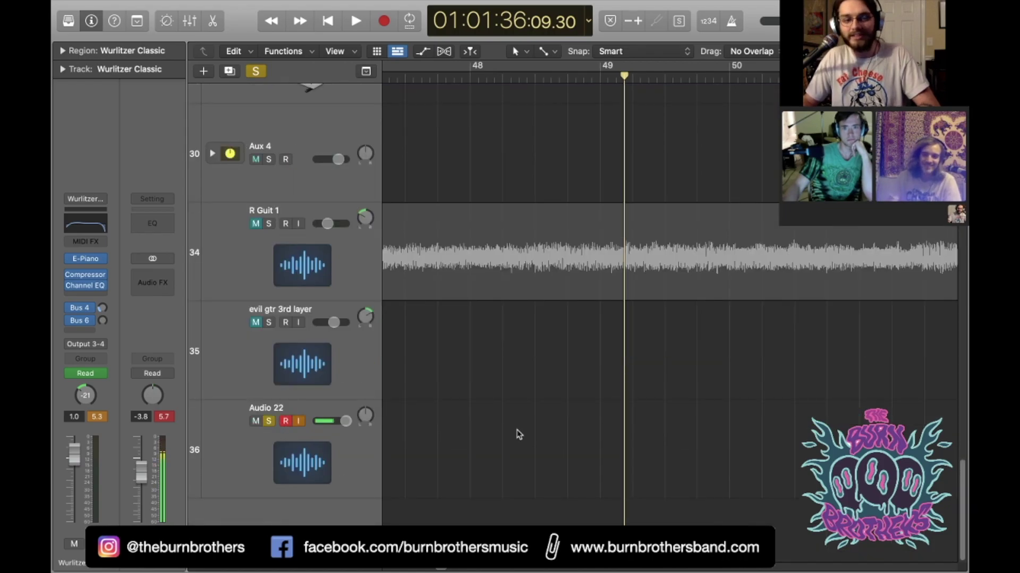
{"action": "scroll", "coordinate": [566, 430], "scroll_direction": "up", "scroll_amount": 5}
{"action": "key", "text": "space"}
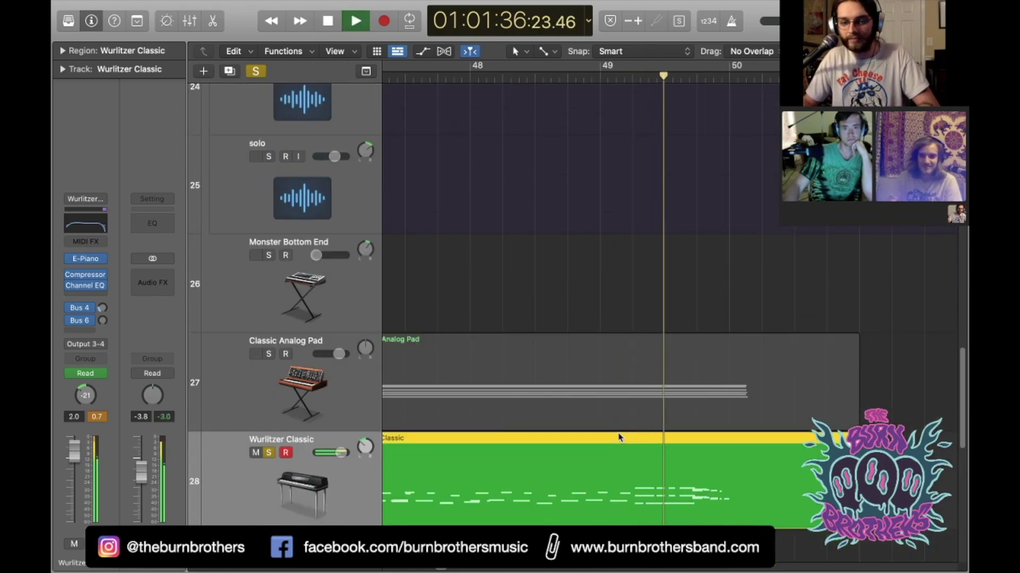
{"action": "key", "text": "space"}
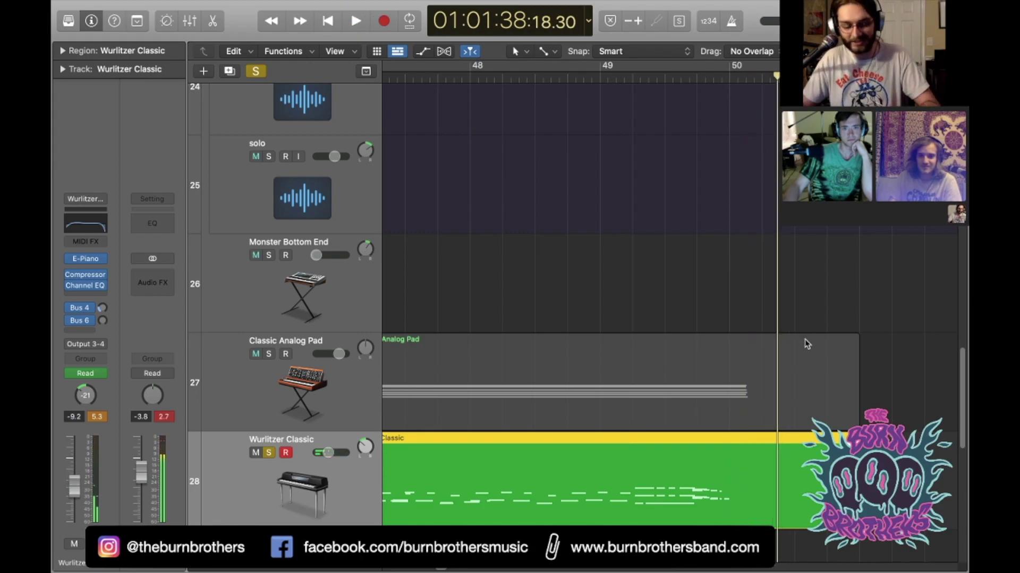
Step: Solo the Flutes track, number 29, alongside Wurlitzer Classic and bring its Inst 5 region into view
{"action": "scroll", "coordinate": [804, 339], "scroll_direction": "down", "scroll_amount": 5}
{"action": "scroll", "coordinate": [798, 352], "scroll_direction": "down", "scroll_amount": 5}
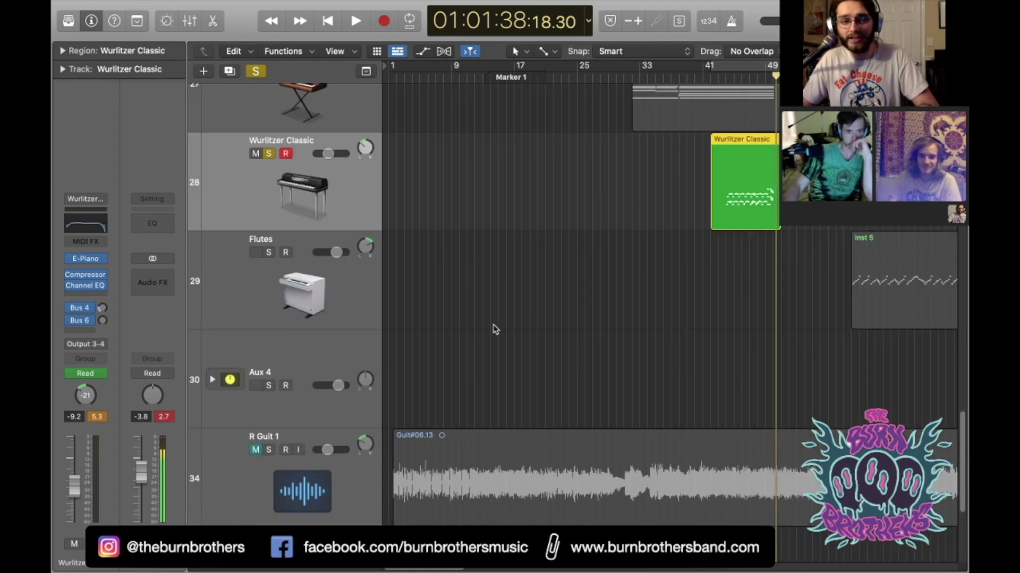
{"action": "left_click", "coordinate": [269, 252]}
{"action": "scroll", "coordinate": [587, 306], "scroll_direction": "right", "scroll_amount": 5}
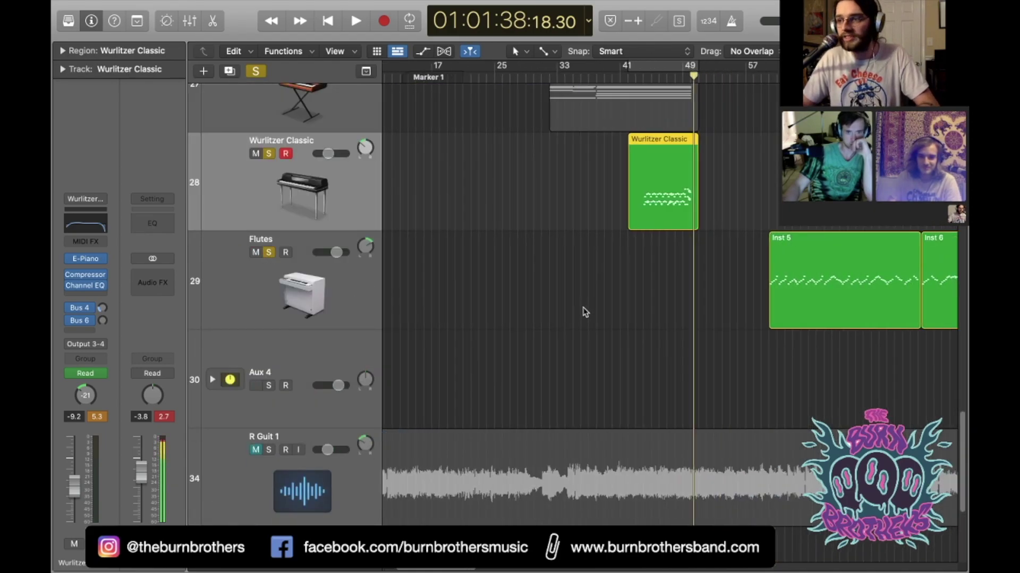
Step: Bring the Flutes regions Inst 5 and Inst 6 into view and place the playhead at 01:01:57:06, just before Inst 5
{"action": "scroll", "coordinate": [587, 305], "scroll_direction": "right", "scroll_amount": 1}
{"action": "scroll", "coordinate": [779, 333], "scroll_direction": "up", "scroll_amount": 5}
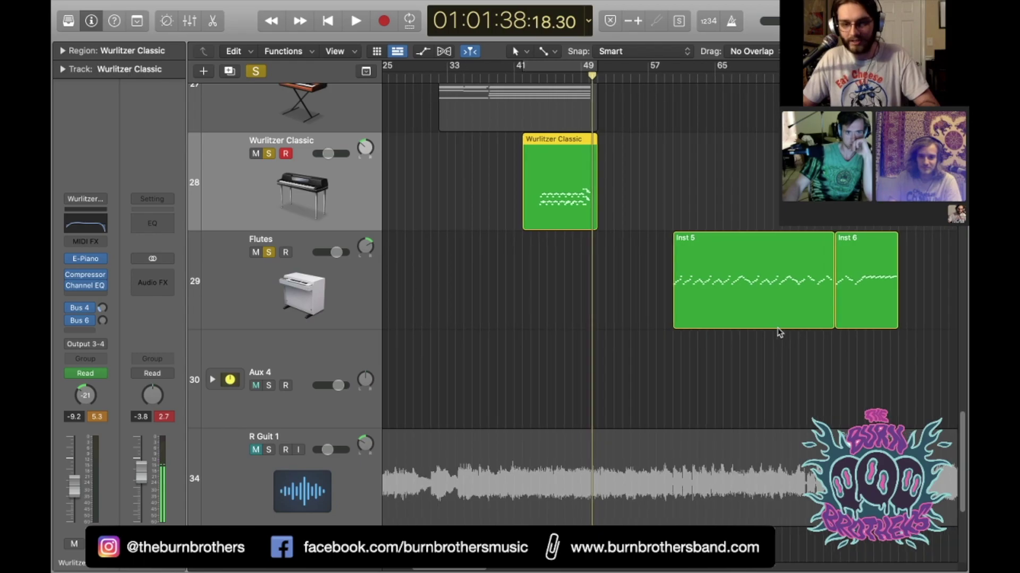
{"action": "scroll", "coordinate": [779, 333], "scroll_direction": "right", "scroll_amount": 8}
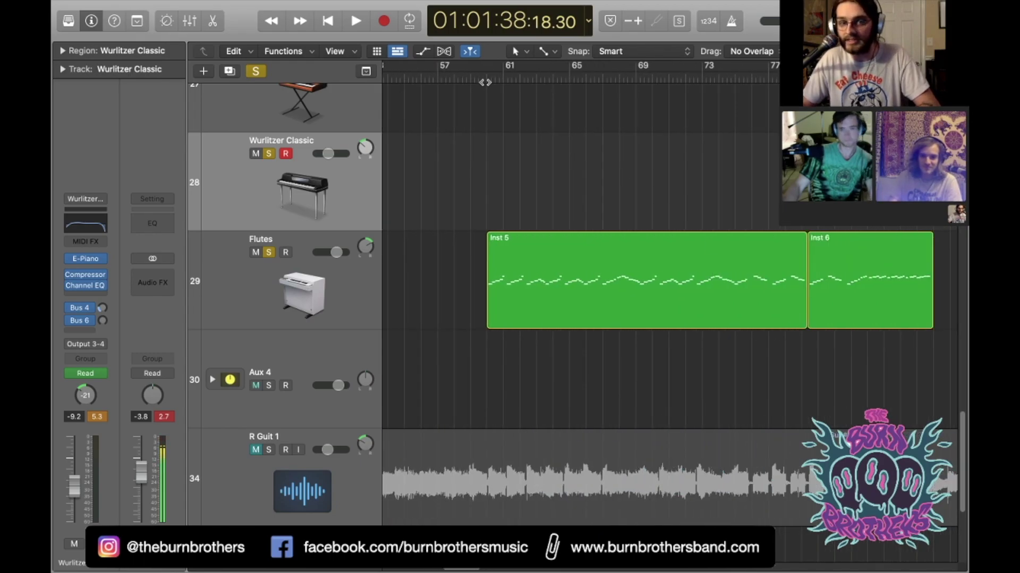
{"action": "left_click_drag", "start_coordinate": [485, 77], "coordinate": [478, 77]}
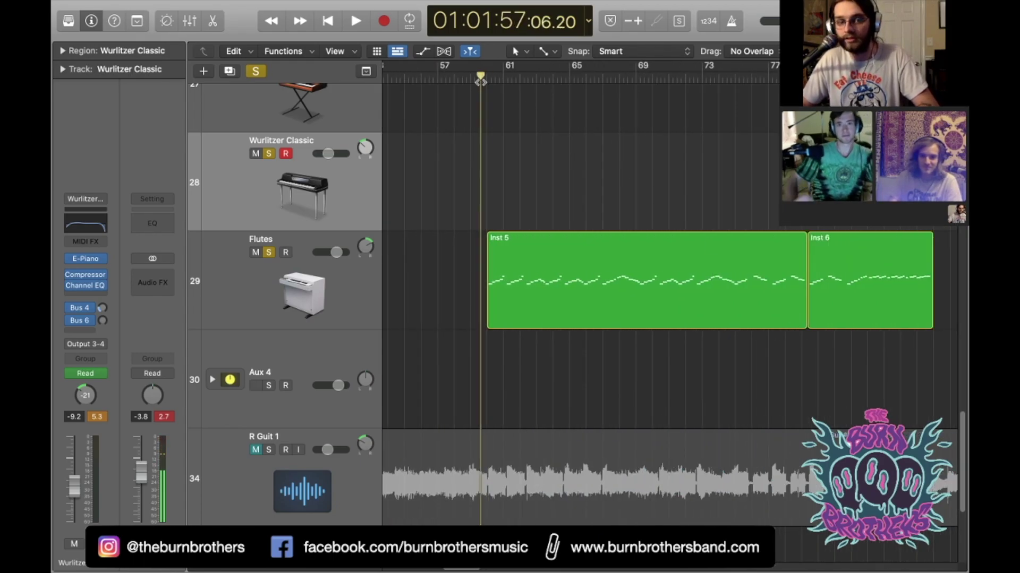
{"action": "scroll", "coordinate": [617, 313], "scroll_direction": "down", "scroll_amount": 1}
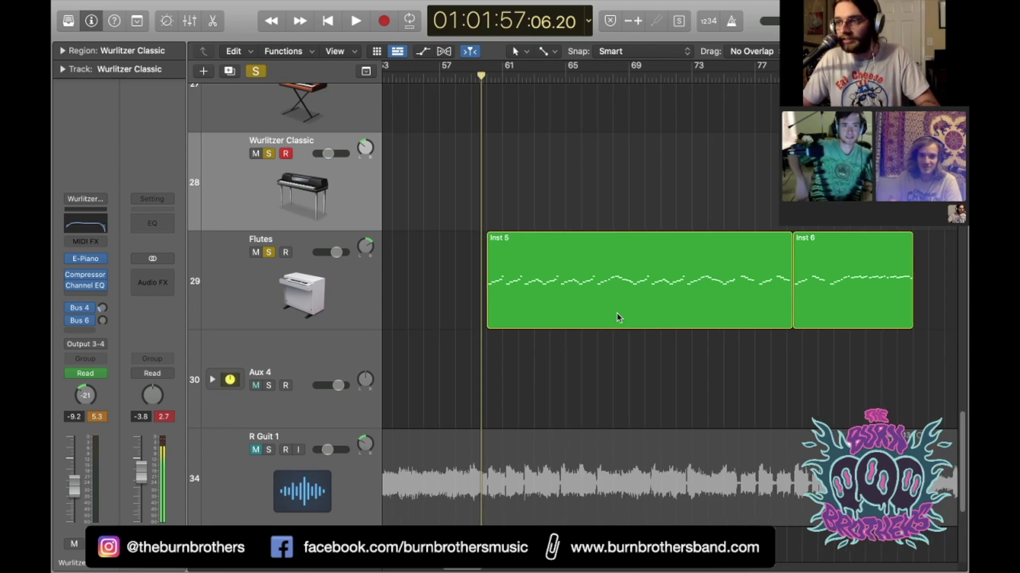
{"action": "scroll", "coordinate": [622, 313], "scroll_direction": "up", "scroll_amount": 2}
Step: Select the Flutes track and examine its Mellotron's Flute and Cello blend settings, closing the plug-in window when done
{"action": "left_click", "coordinate": [352, 296]}
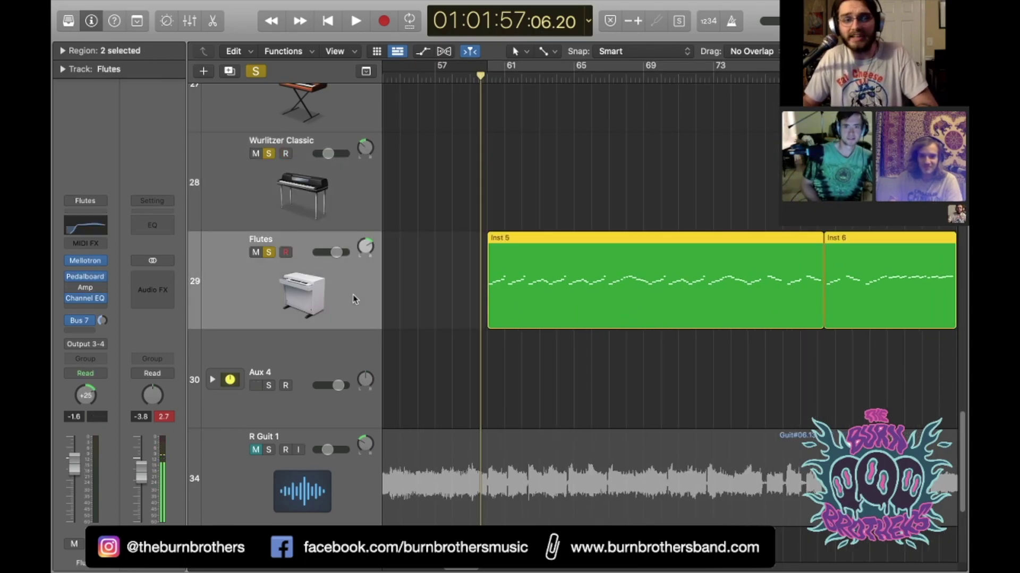
{"action": "left_click", "coordinate": [87, 261]}
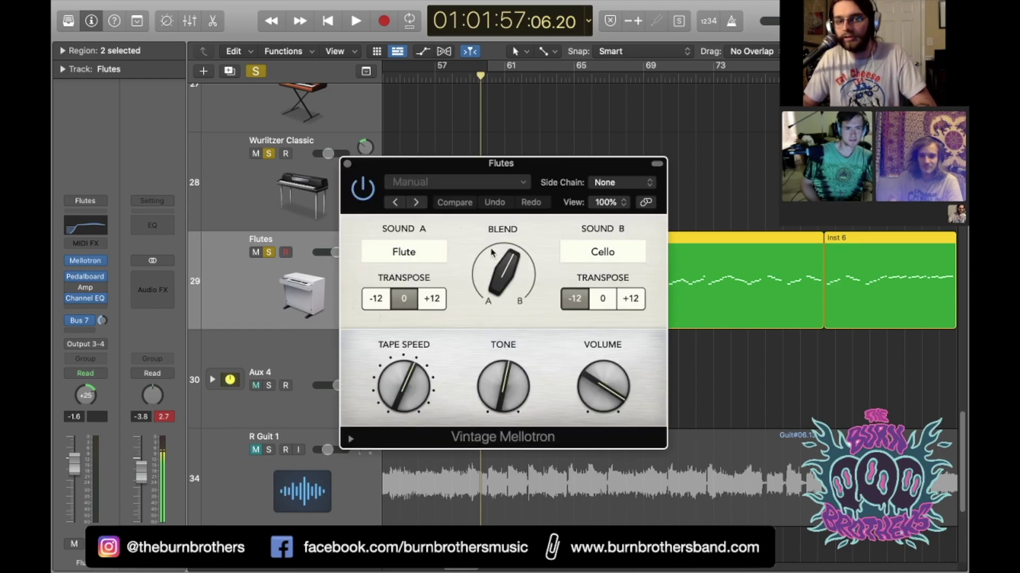
{"action": "left_click_drag", "start_coordinate": [588, 168], "coordinate": [604, 131]}
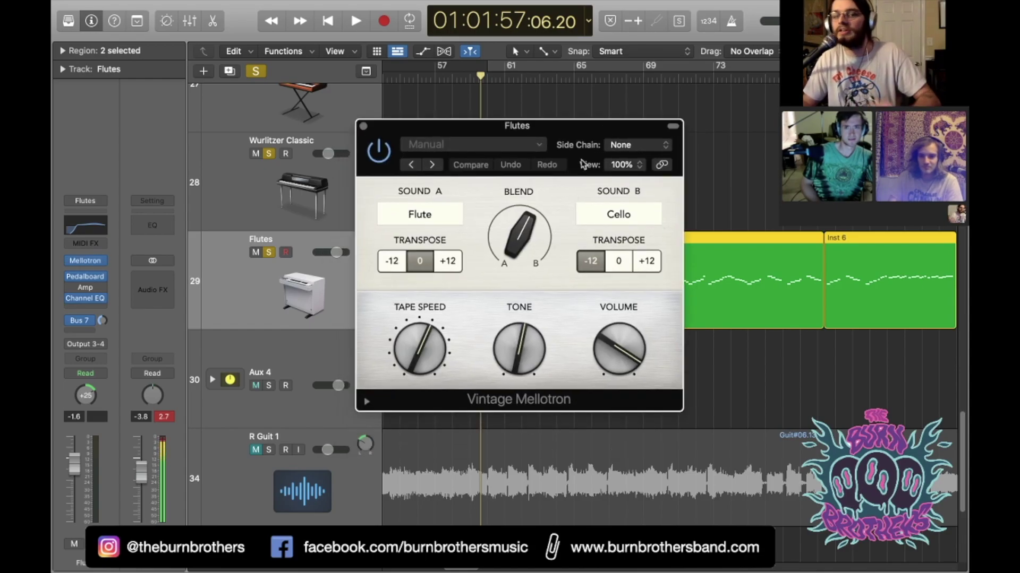
{"action": "mouse_move", "coordinate": [524, 232]}
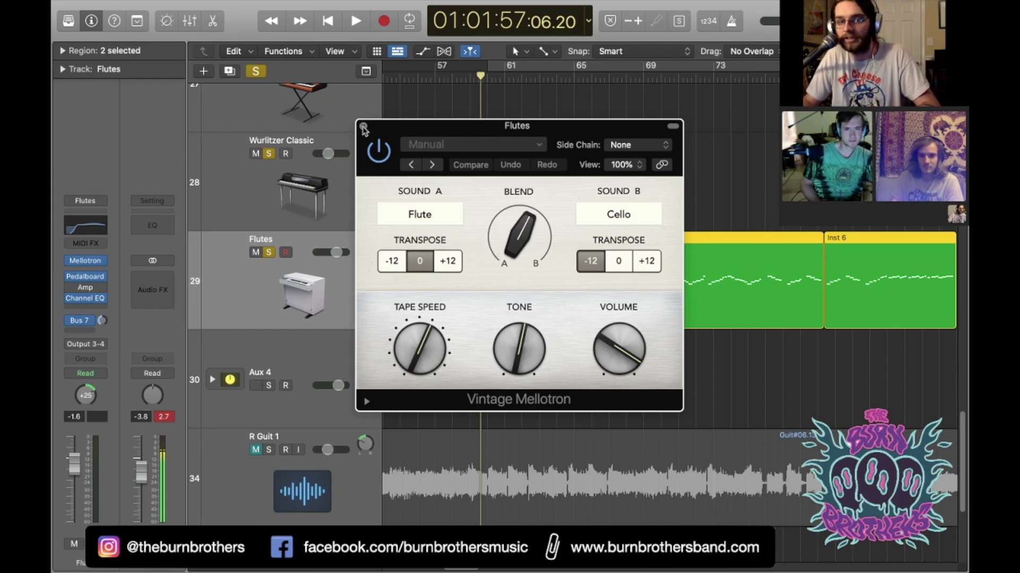
{"action": "left_click", "coordinate": [363, 127]}
Step: Audition the soloed Flutes part from 01:01:57:09, just before Inst 5, to 01:02:05:12
{"action": "left_click", "coordinate": [481, 79]}
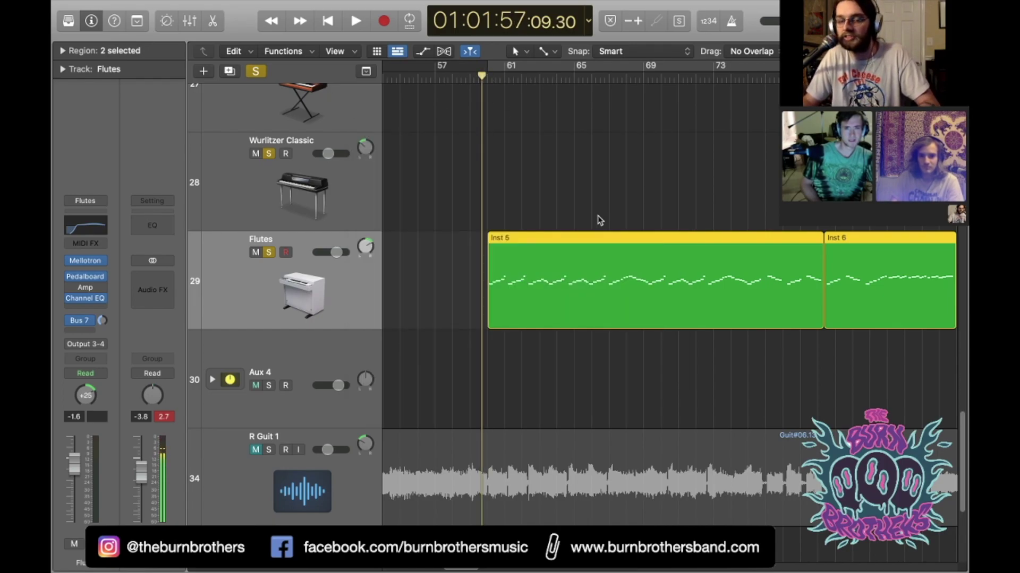
{"action": "key", "text": "space"}
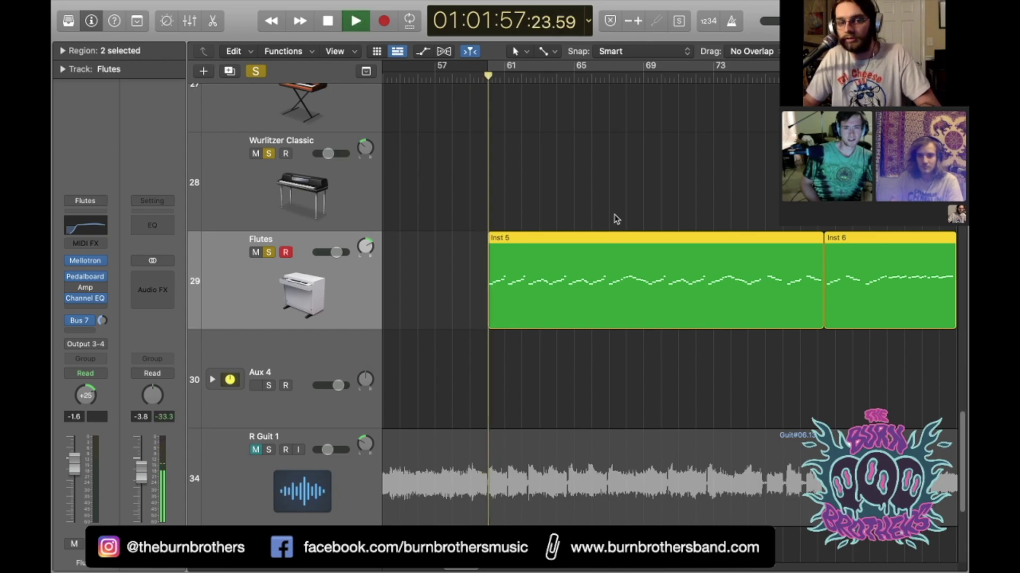
{"action": "key", "text": "space"}
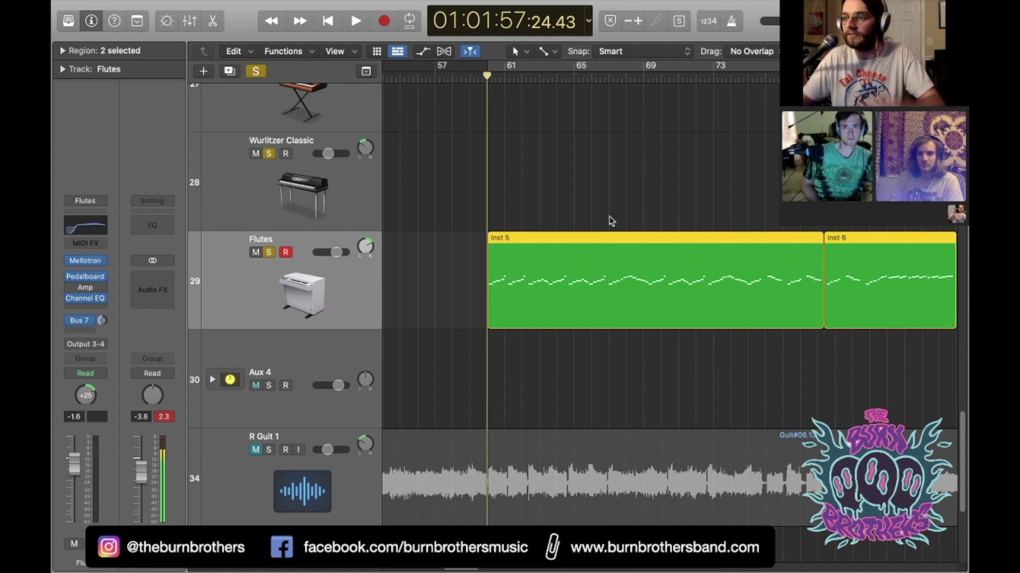
{"action": "key", "text": "super+Right"}
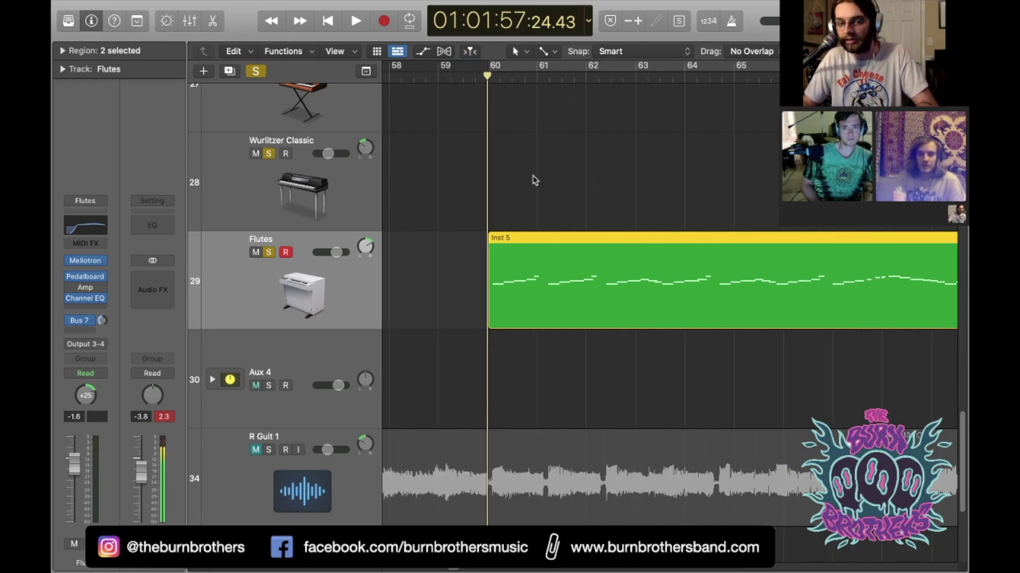
{"action": "key", "text": "space"}
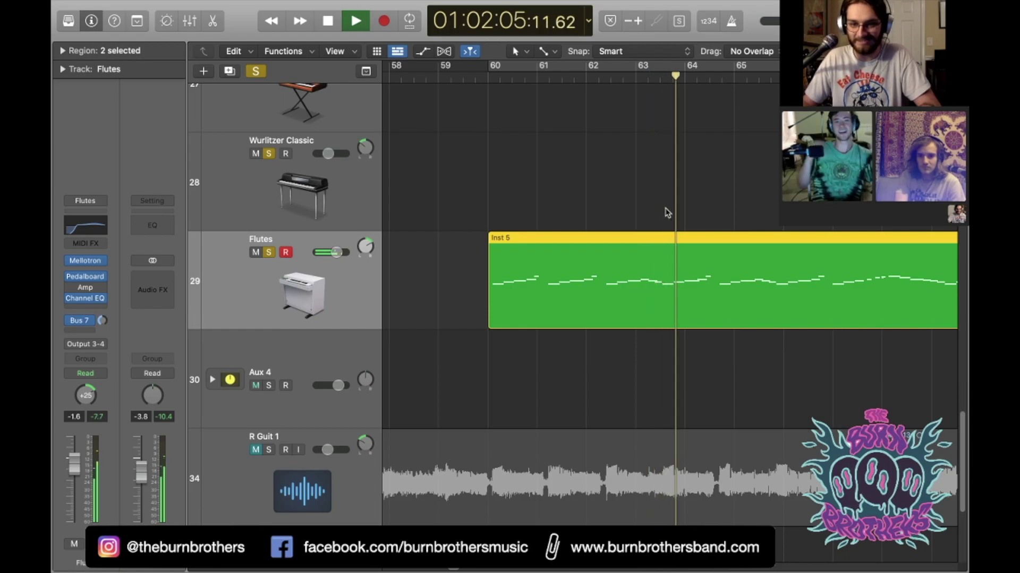
{"action": "key", "text": "space"}
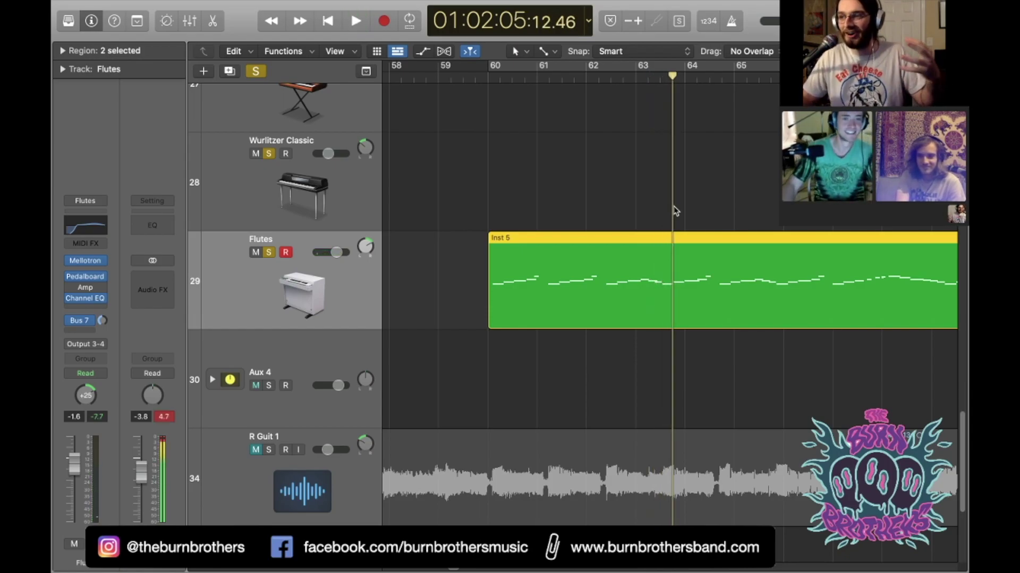
Step: Fit the whole arrangement in view, clear all solos, and place the playhead at 01:01:56:00 ahead of the Flutes part
{"action": "key", "text": "super+Left"}
{"action": "key", "text": "super+Left"}
{"action": "key", "text": "super+Left"}
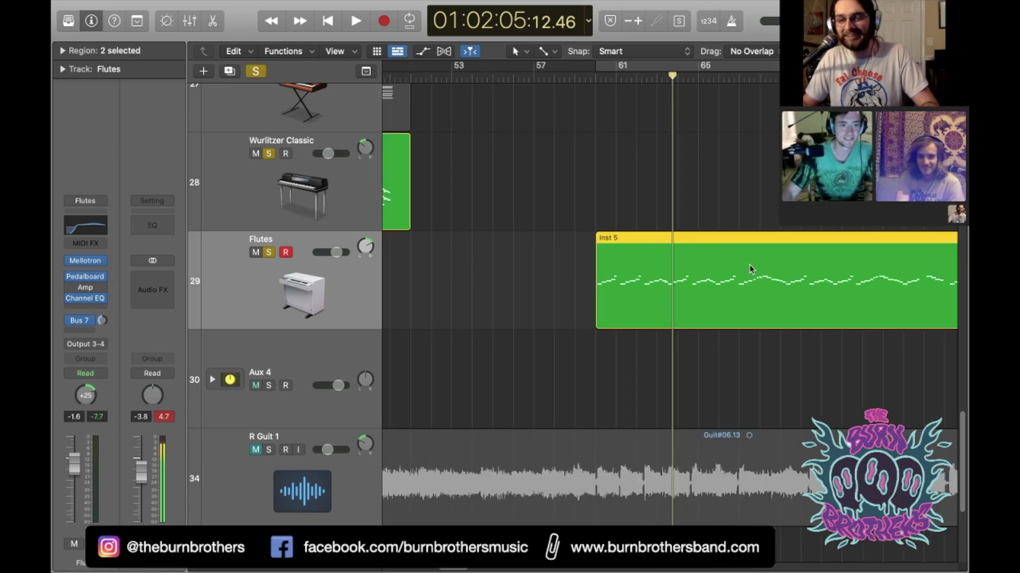
{"action": "scroll", "coordinate": [750, 268], "scroll_direction": "right", "scroll_amount": 2}
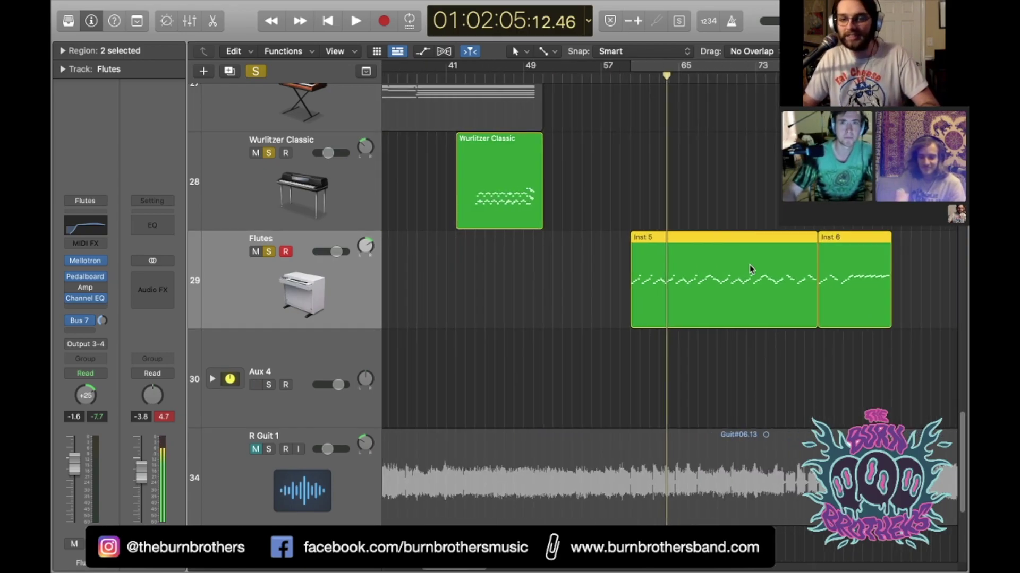
{"action": "scroll", "coordinate": [750, 268], "scroll_direction": "up", "scroll_amount": 3}
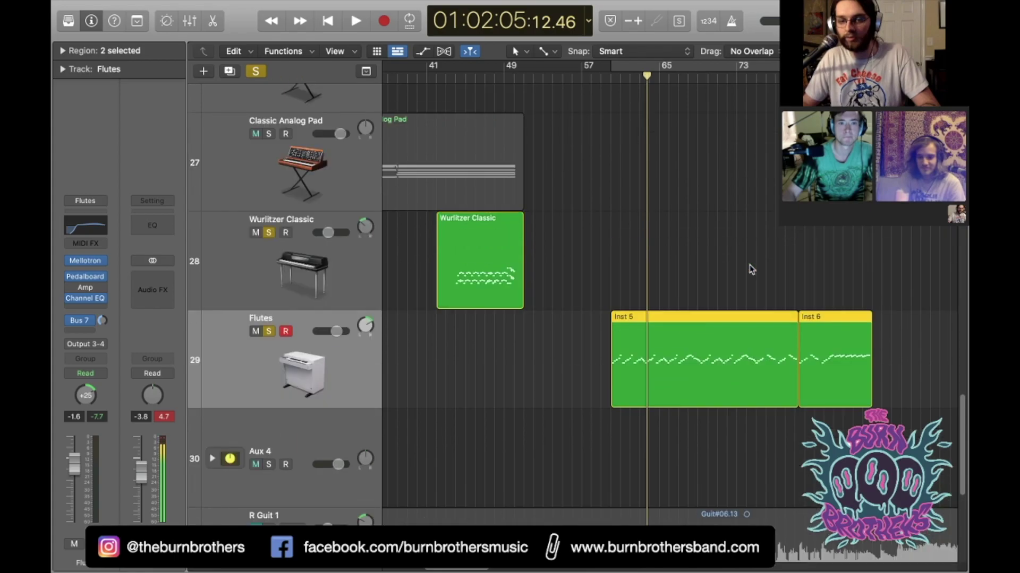
{"action": "scroll", "coordinate": [751, 269], "scroll_direction": "down", "scroll_amount": 3}
{"action": "scroll", "coordinate": [763, 267], "scroll_direction": "down", "scroll_amount": 5}
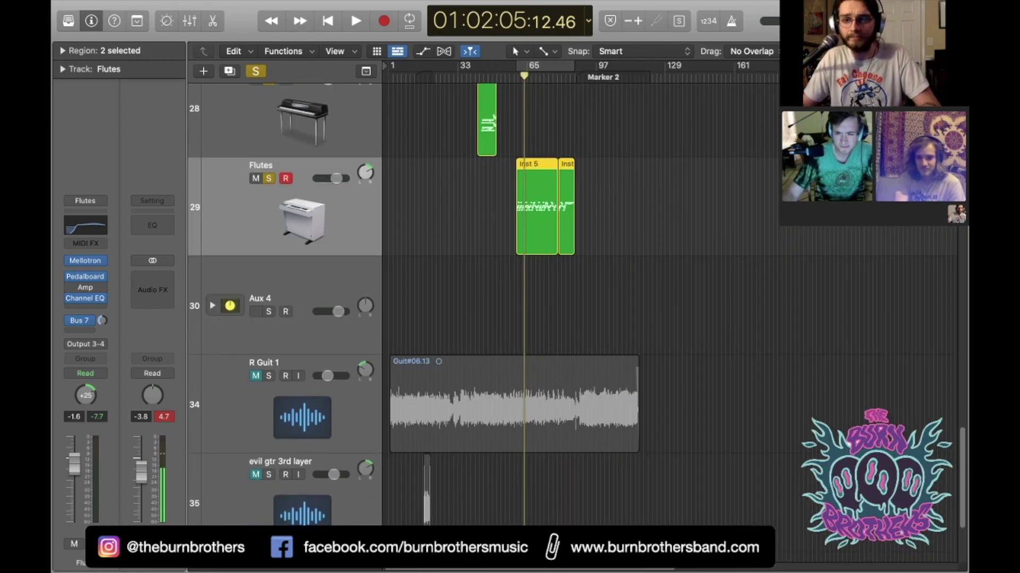
{"action": "key", "text": "z"}
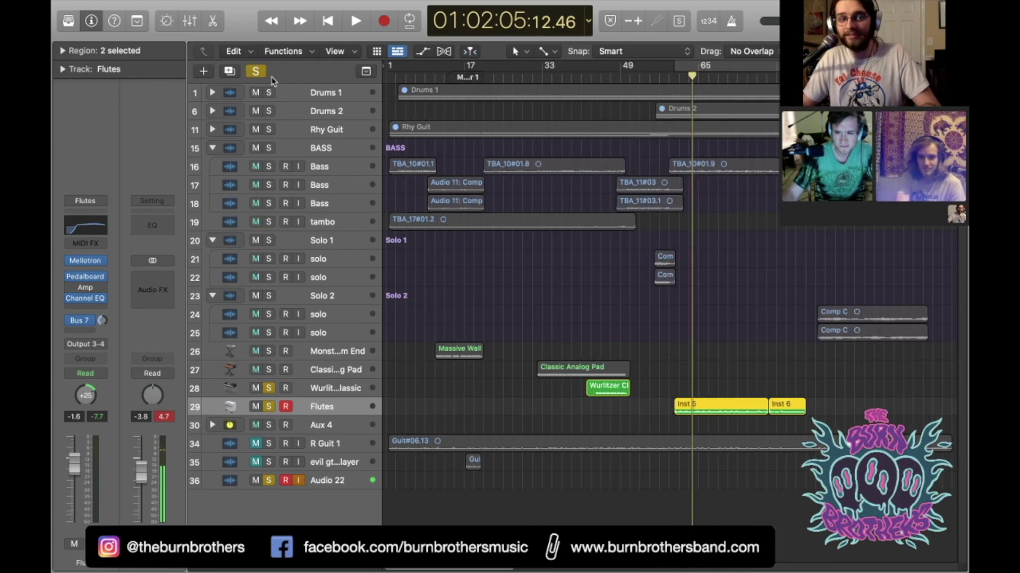
{"action": "left_click", "coordinate": [257, 72]}
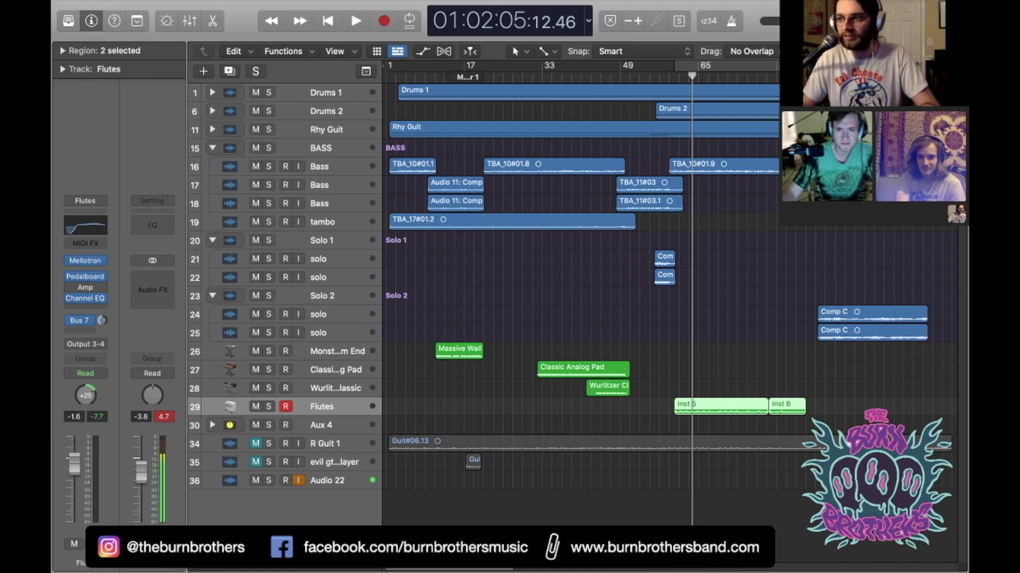
{"action": "left_click", "coordinate": [669, 77]}
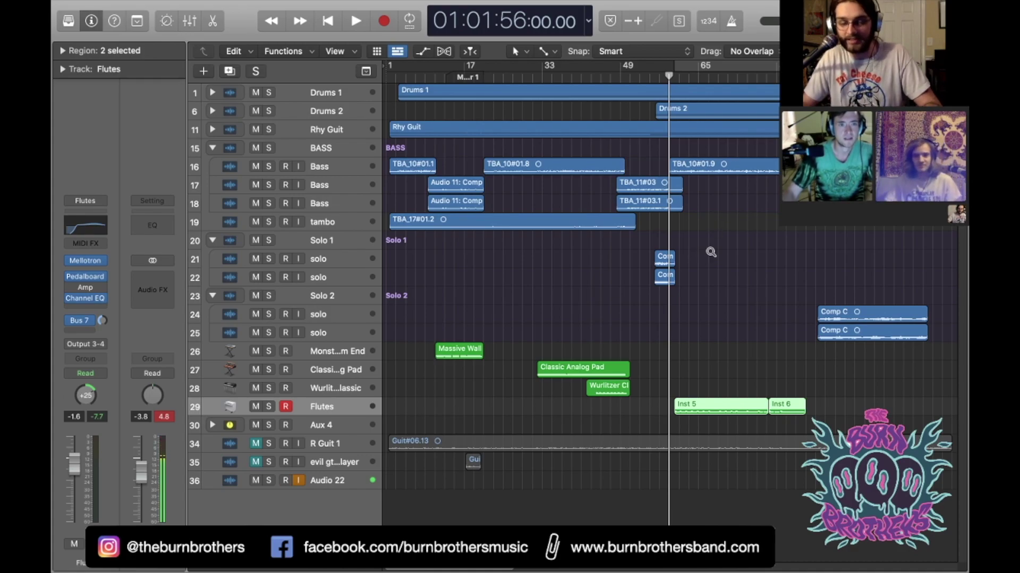
{"action": "scroll", "coordinate": [712, 256], "scroll_direction": "left", "scroll_amount": 1}
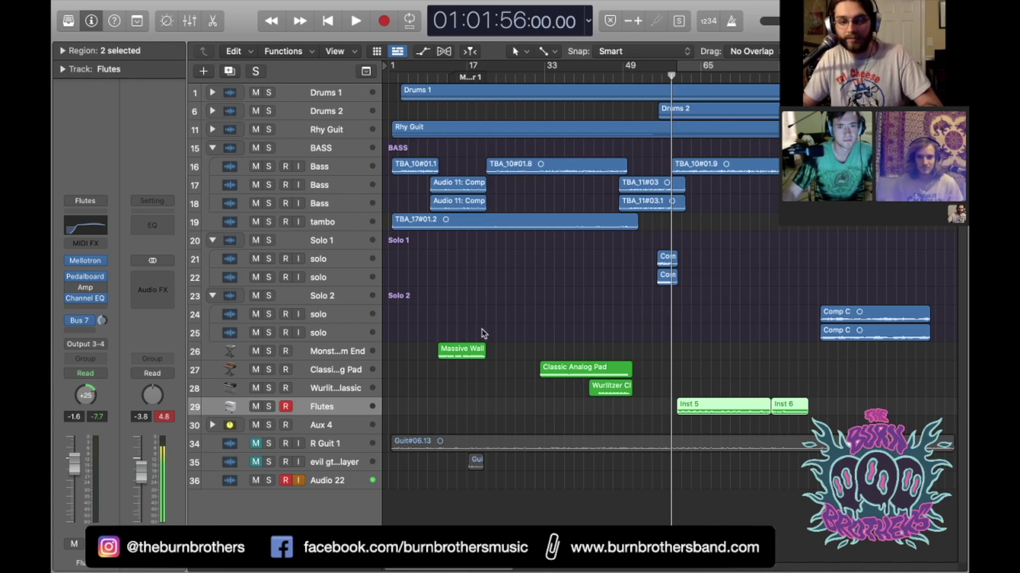
Step: Show track automation, review the volume curves from Drums 1 down to Wurlitzer Classic, then hide automation and reselect Flutes
{"action": "scroll", "coordinate": [487, 264], "scroll_direction": "down", "scroll_amount": 3}
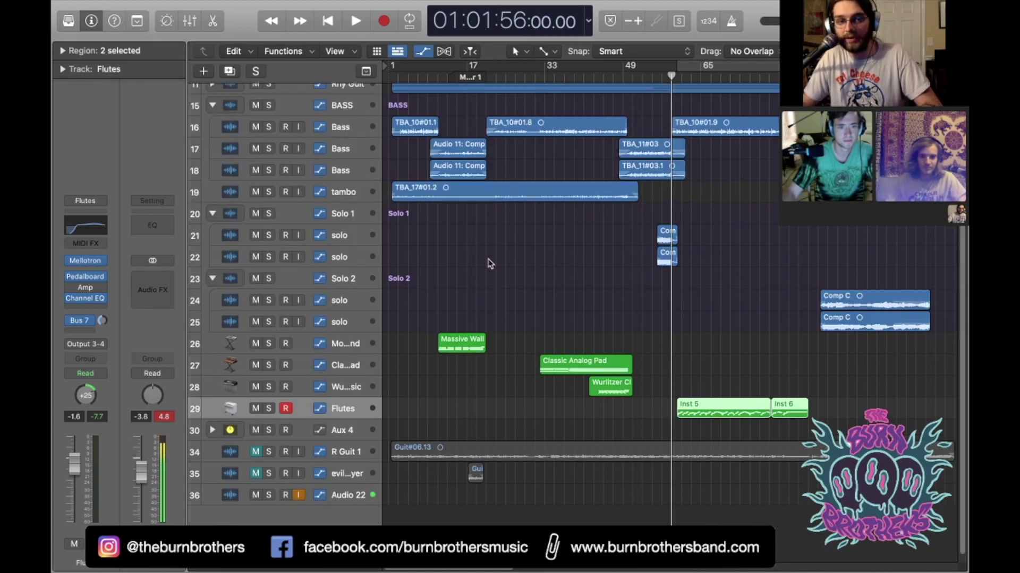
{"action": "key", "text": "a"}
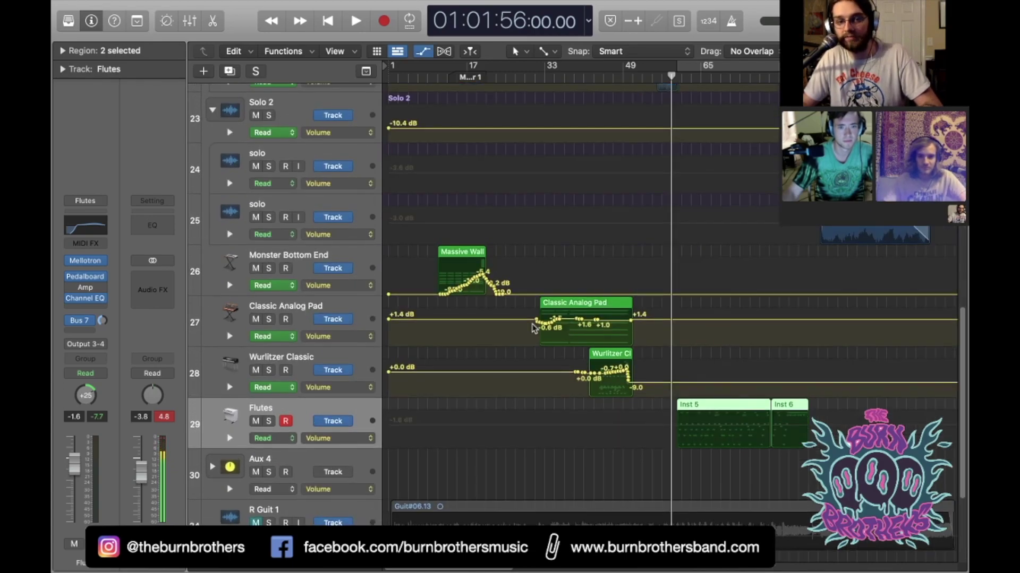
{"action": "scroll", "coordinate": [532, 325], "scroll_direction": "up", "scroll_amount": 10}
{"action": "scroll", "coordinate": [533, 329], "scroll_direction": "up", "scroll_amount": 1}
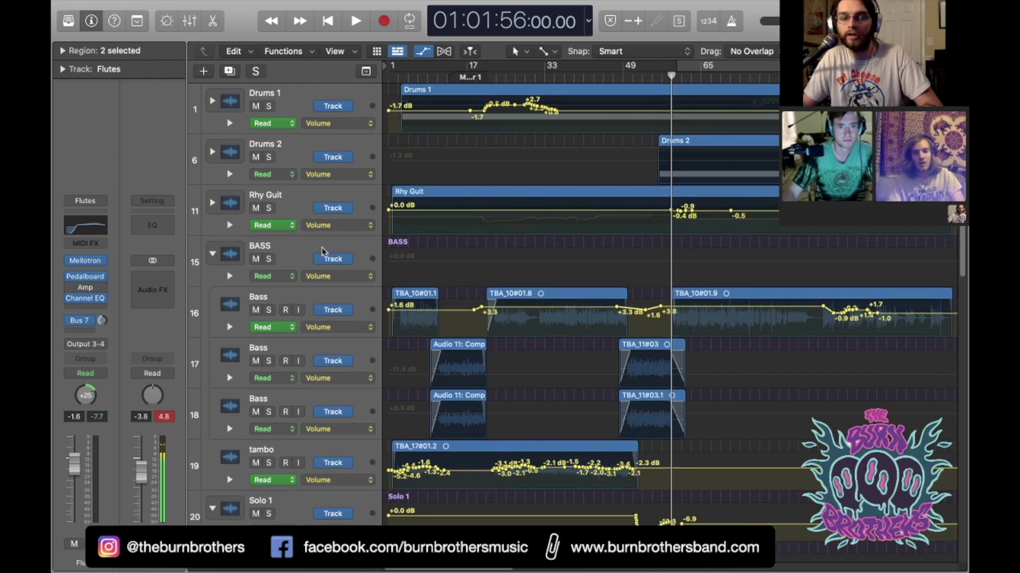
{"action": "scroll", "coordinate": [326, 249], "scroll_direction": "down", "scroll_amount": 3}
{"action": "scroll", "coordinate": [324, 251], "scroll_direction": "down", "scroll_amount": 2}
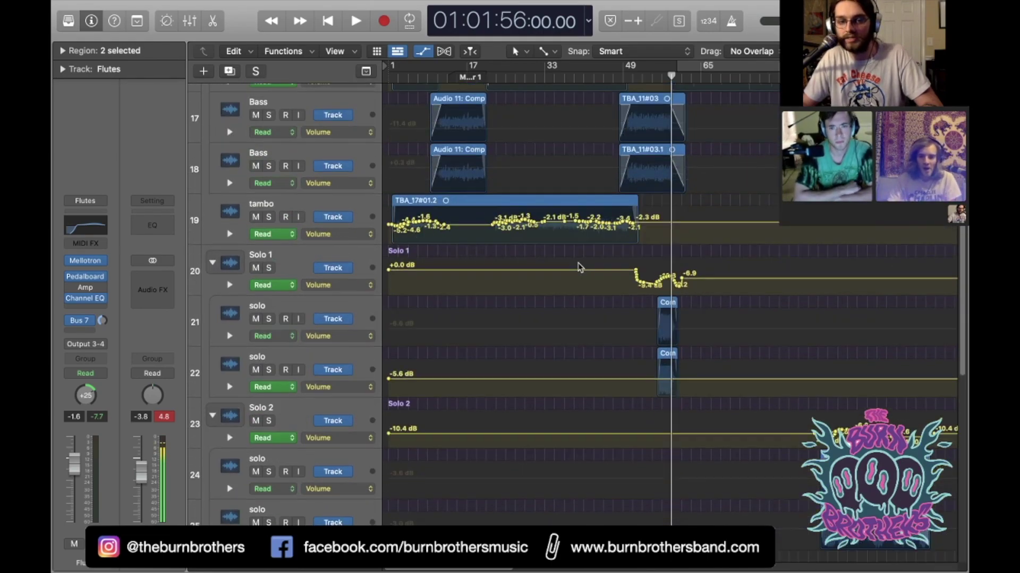
{"action": "scroll", "coordinate": [576, 268], "scroll_direction": "down", "scroll_amount": 4}
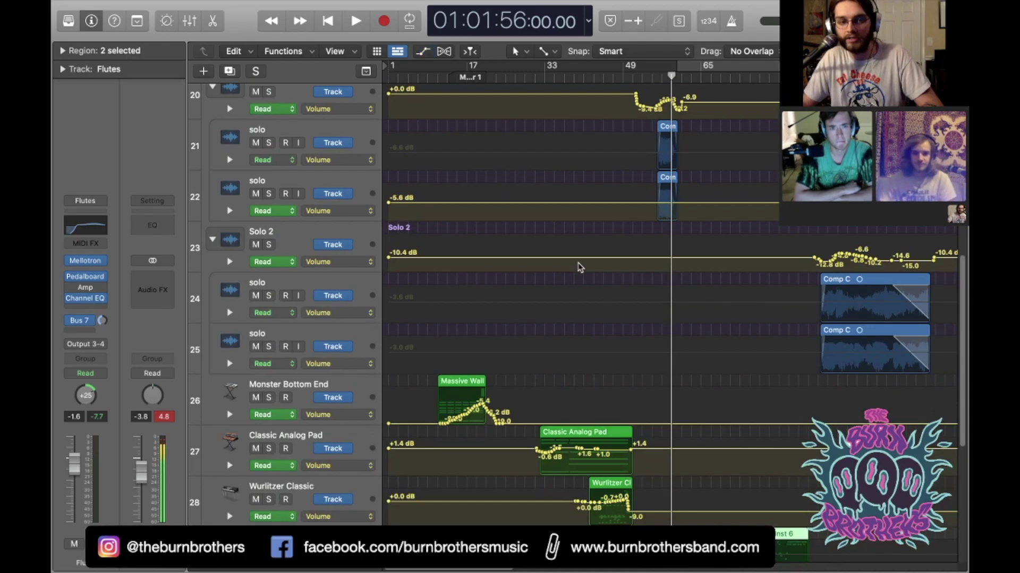
{"action": "key", "text": "a"}
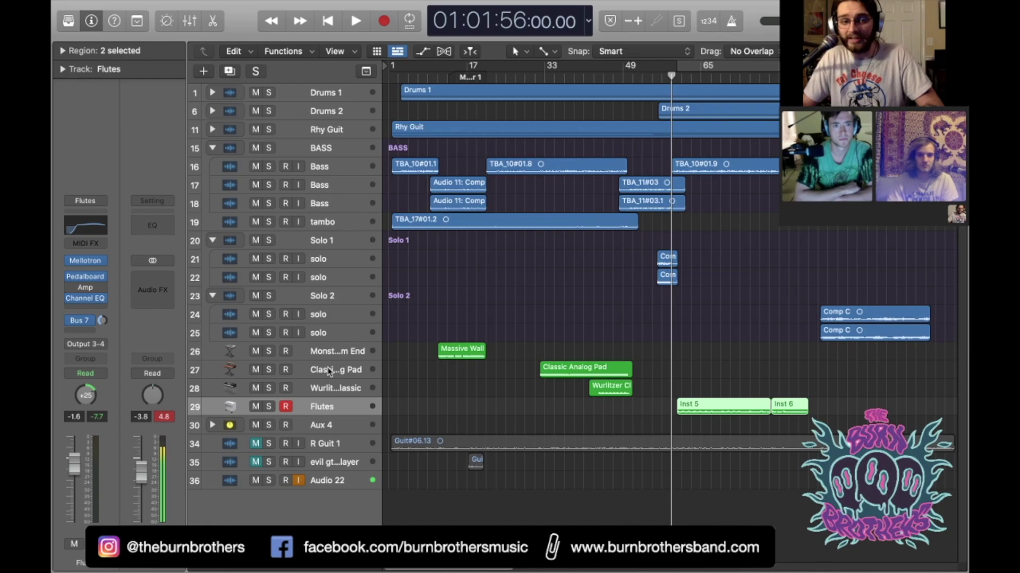
{"action": "left_click", "coordinate": [342, 427]}
{"action": "left_click", "coordinate": [336, 407]}
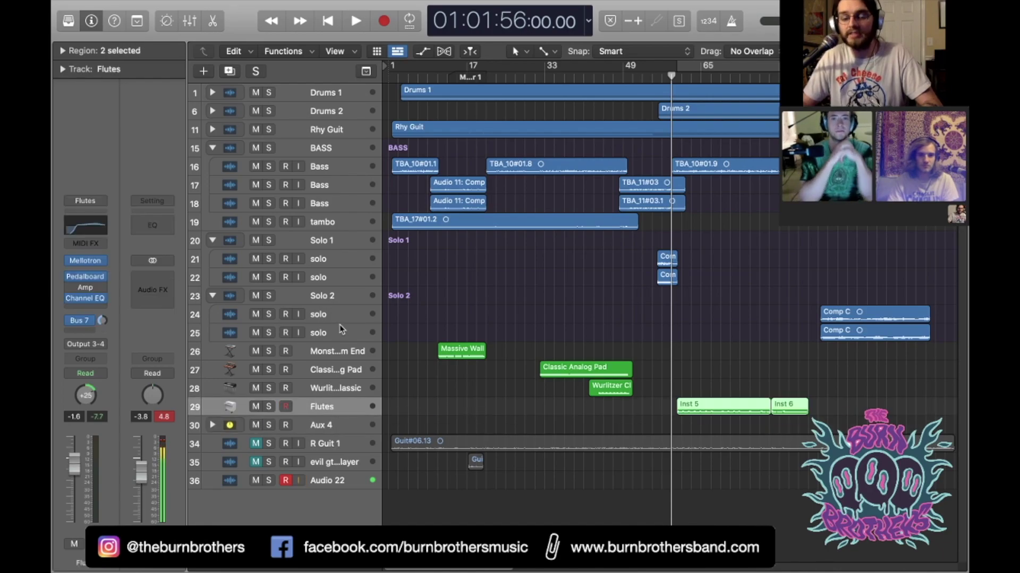